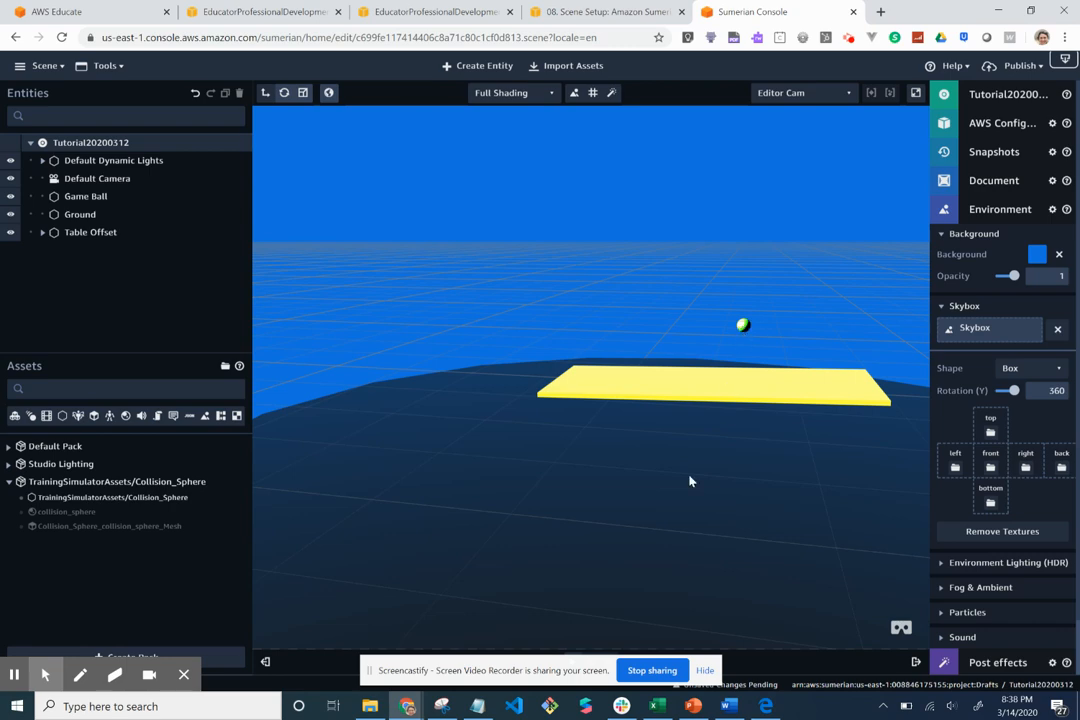
Play the scene twice to watch how the game ball moves on the table, stopping playback each time.
{"action": "left_click", "coordinate": [706, 671]}
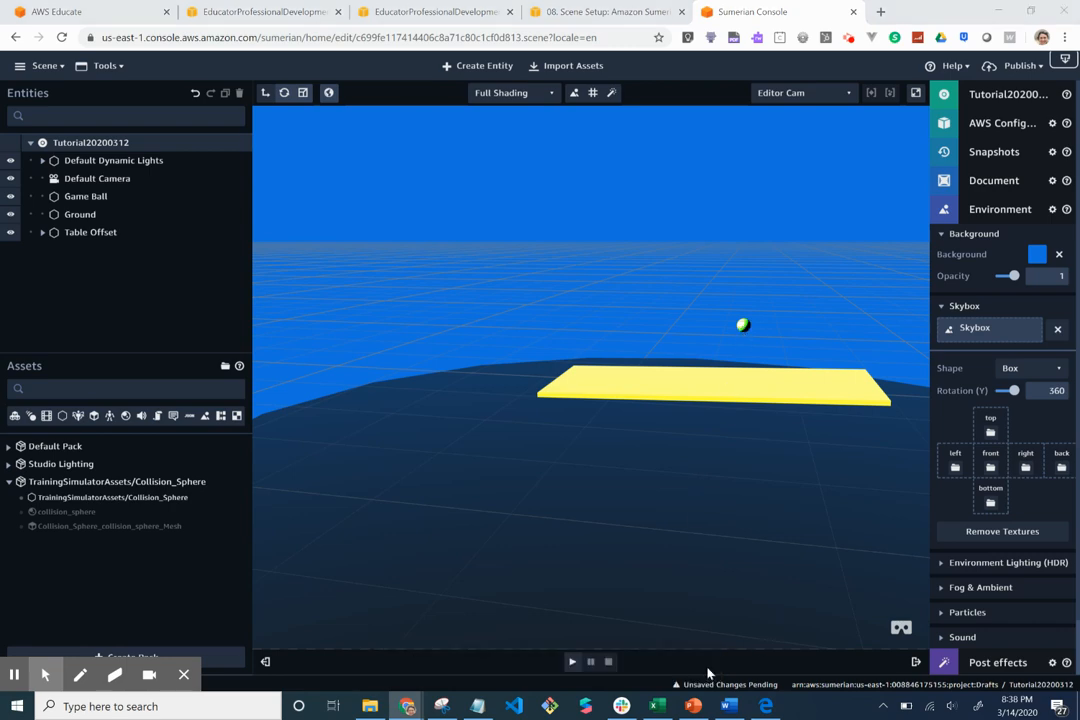
{"action": "left_click", "coordinate": [571, 665]}
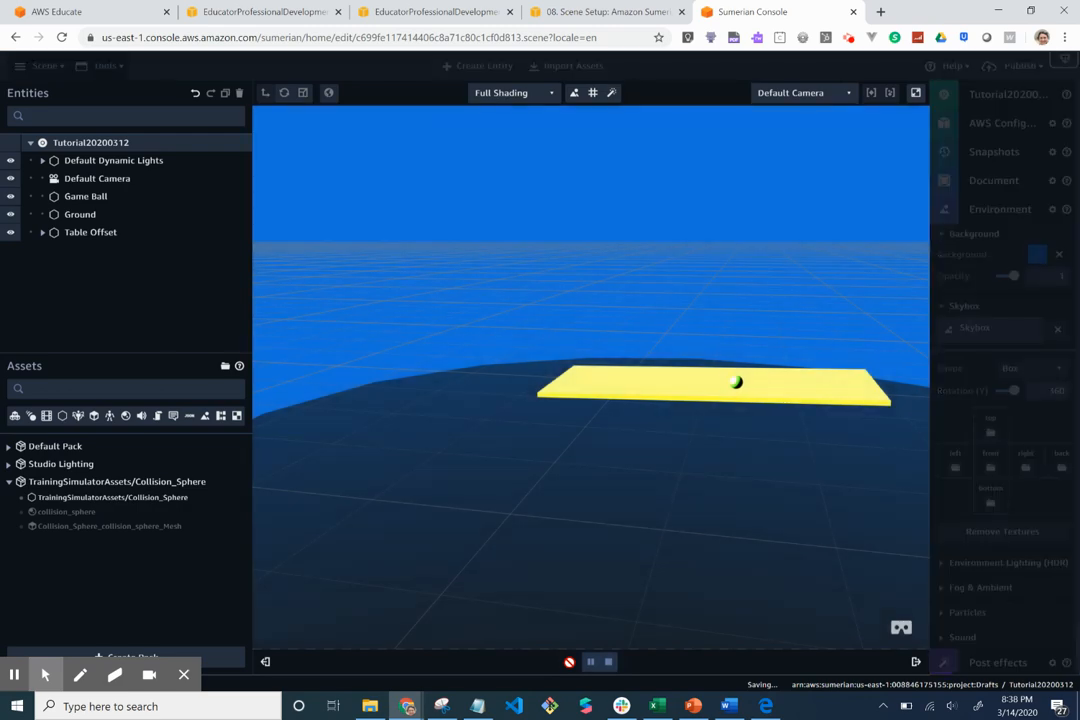
{"action": "left_click", "coordinate": [608, 663]}
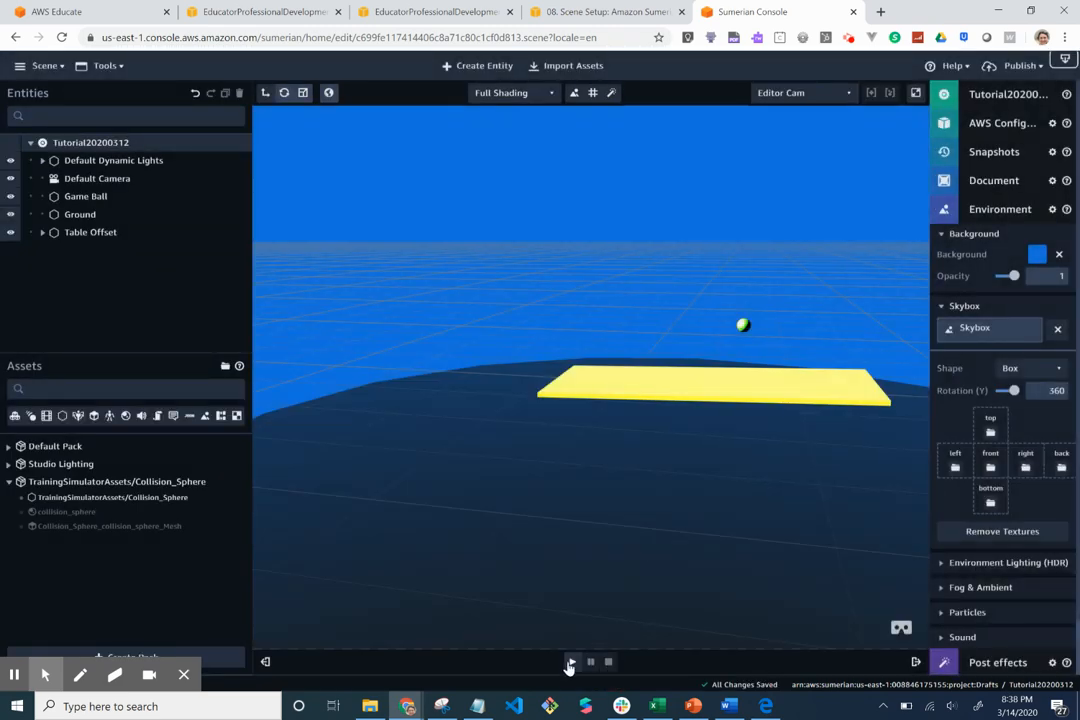
{"action": "left_click", "coordinate": [571, 665]}
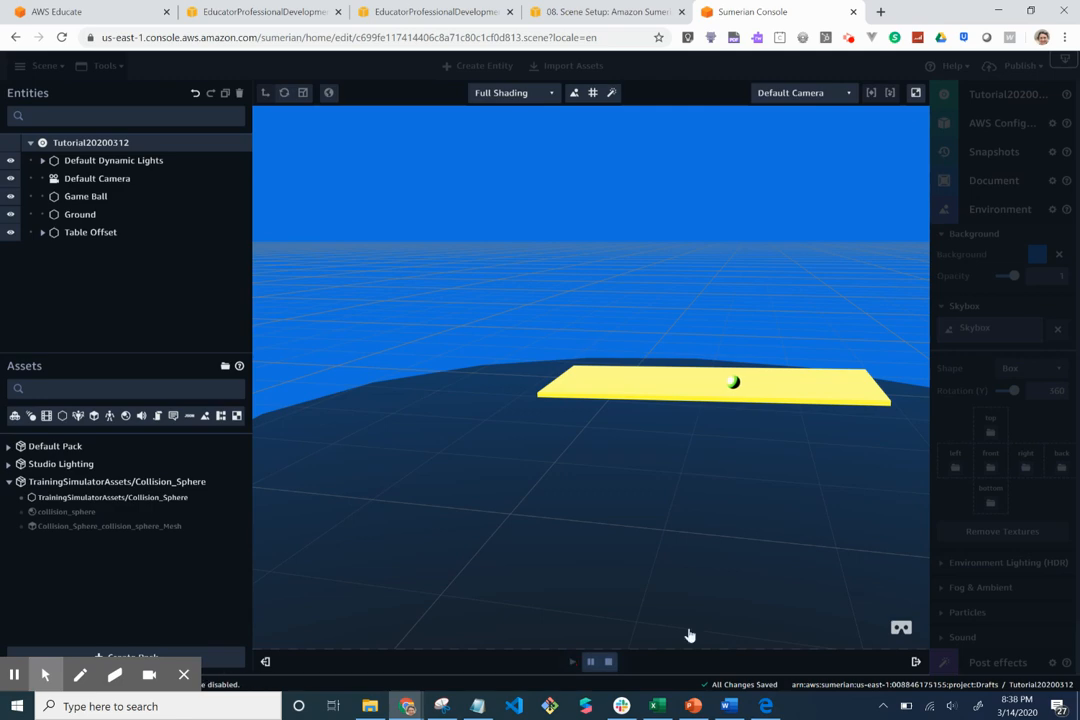
{"action": "left_click_drag", "start_coordinate": [766, 621], "coordinate": [960, 600]}
{"action": "right_click", "coordinate": [918, 588]}
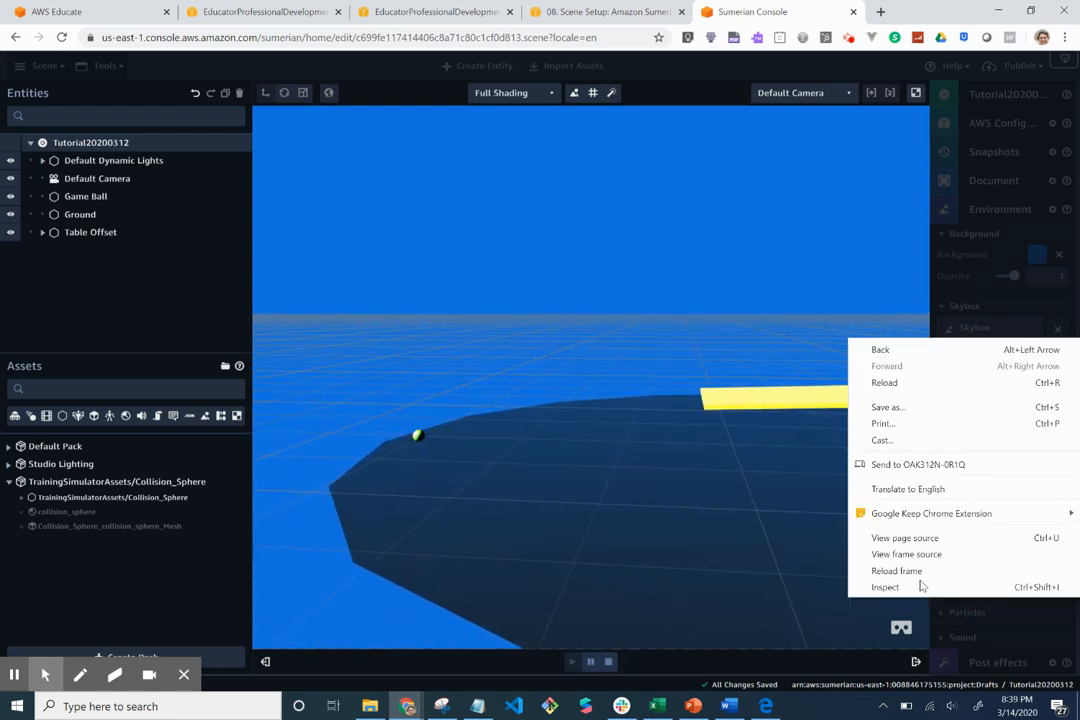
{"action": "left_click", "coordinate": [712, 525]}
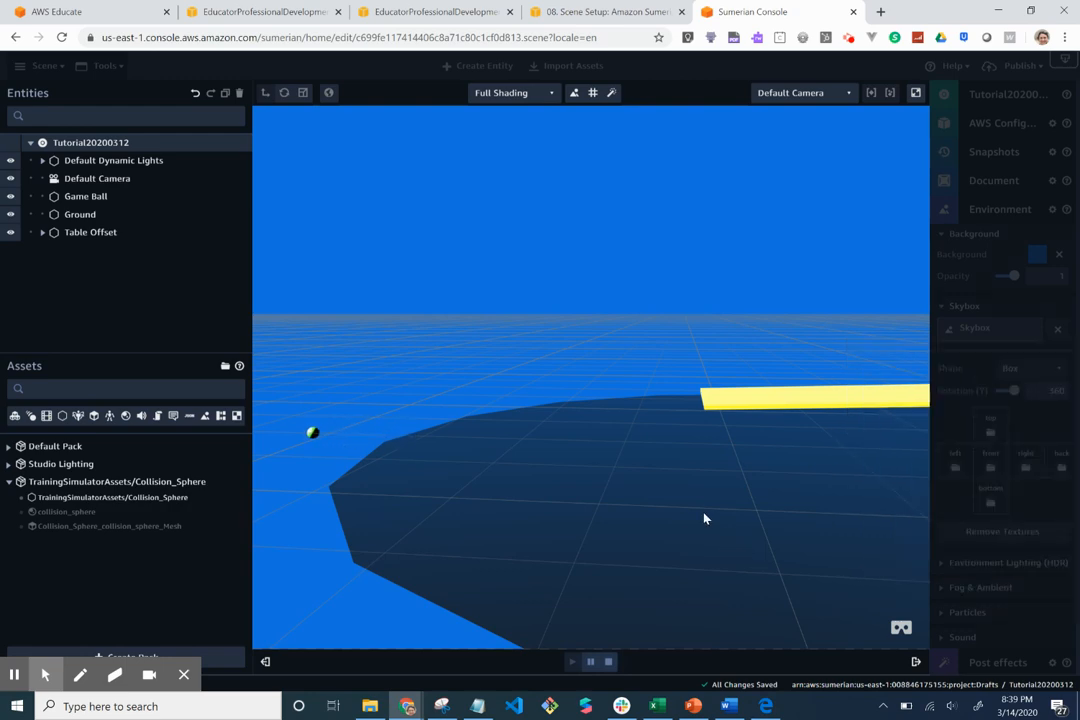
{"action": "left_click", "coordinate": [606, 668]}
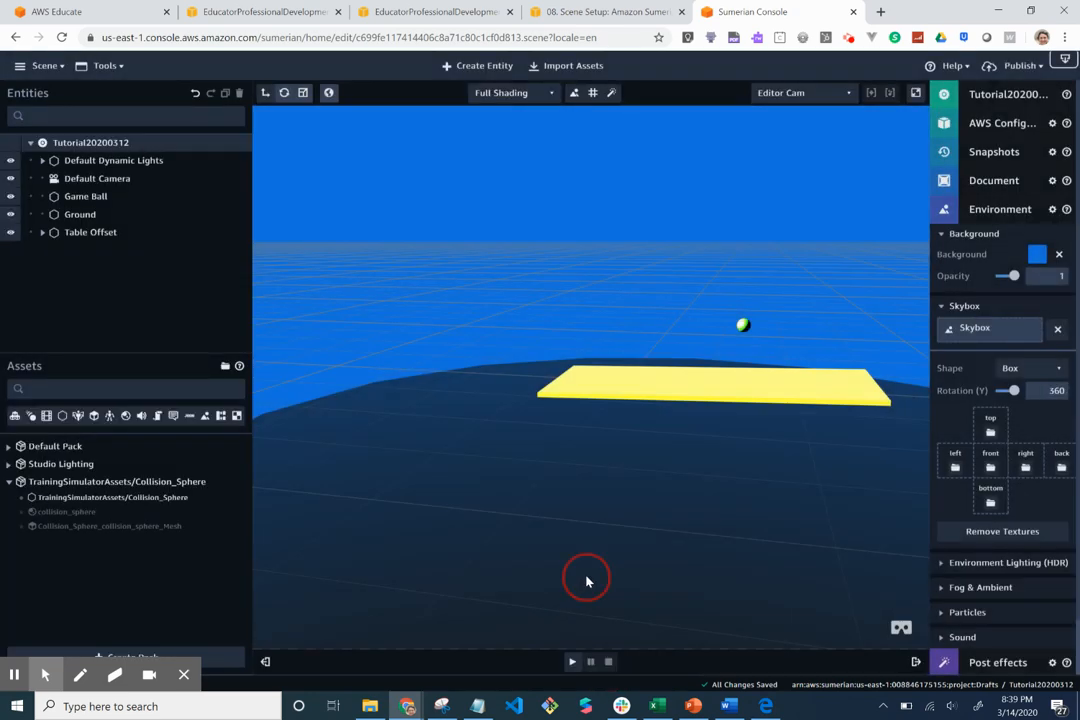
Create an empty entity in the scene and name it Buckets.
{"action": "left_click_drag", "start_coordinate": [586, 580], "coordinate": [776, 600]}
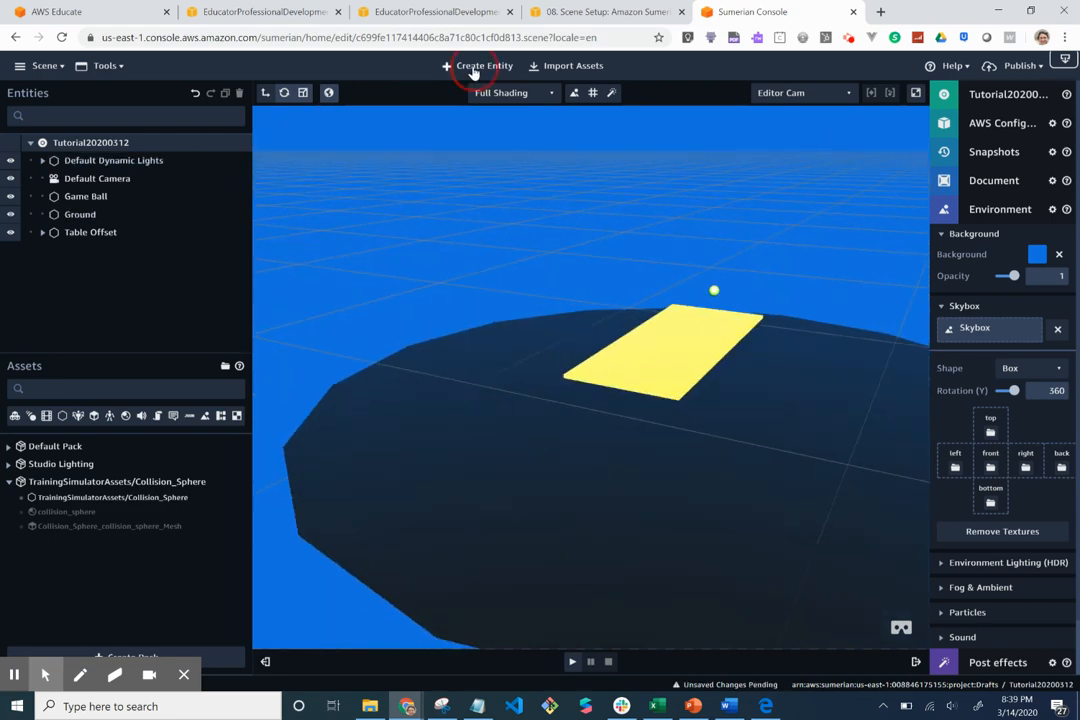
{"action": "left_click", "coordinate": [476, 66]}
{"action": "left_click", "coordinate": [419, 388]}
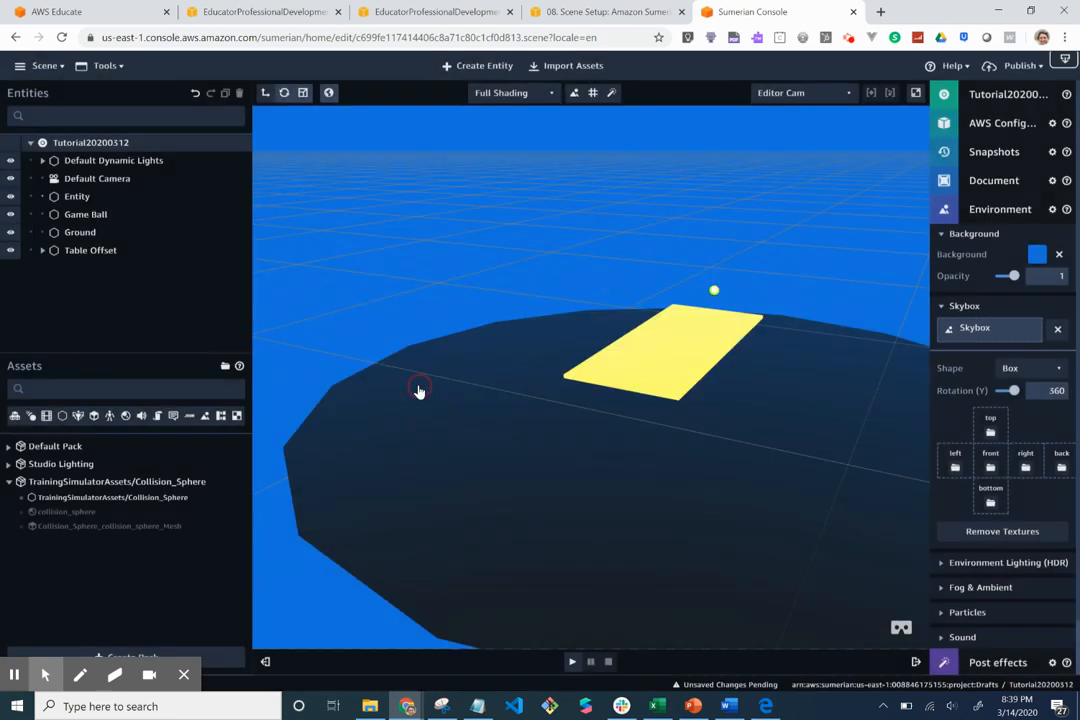
{"action": "left_click", "coordinate": [93, 201]}
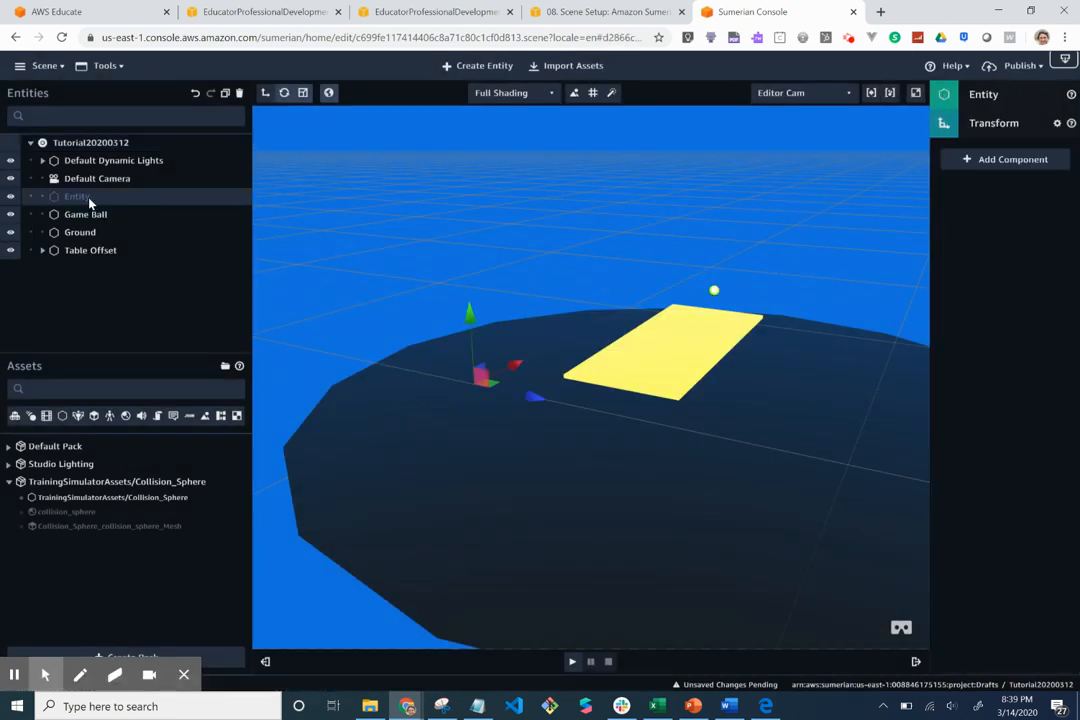
{"action": "left_click", "coordinate": [1008, 97]}
{"action": "double_click", "coordinate": [1031, 237]}
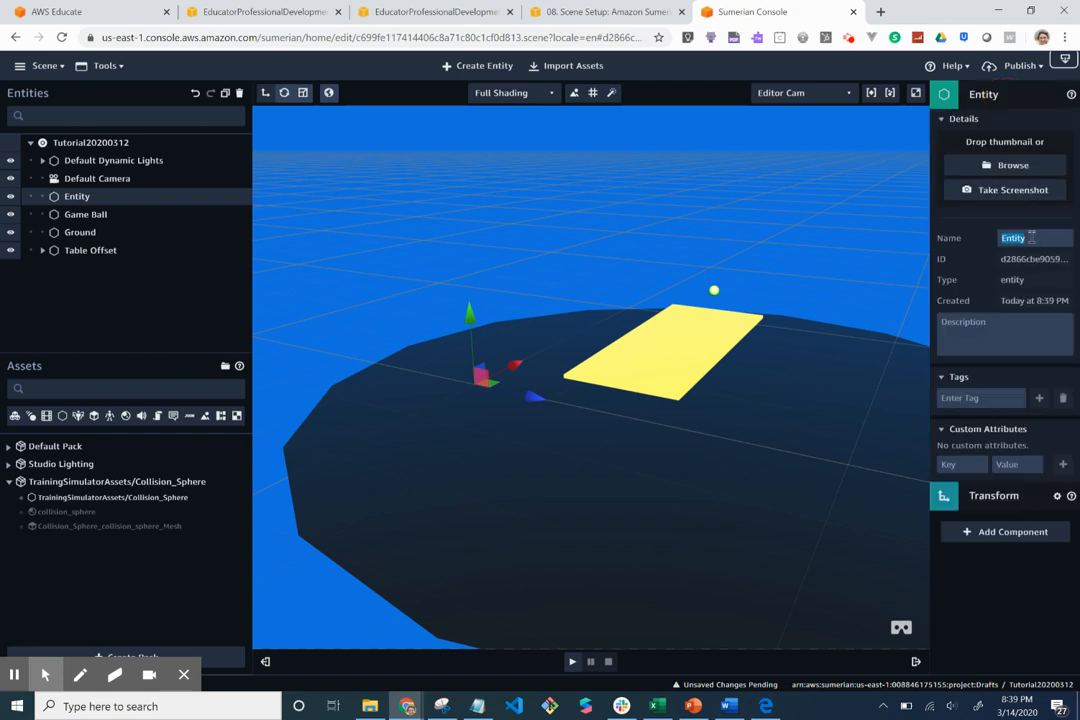
{"action": "type", "text": "Bueckets"}
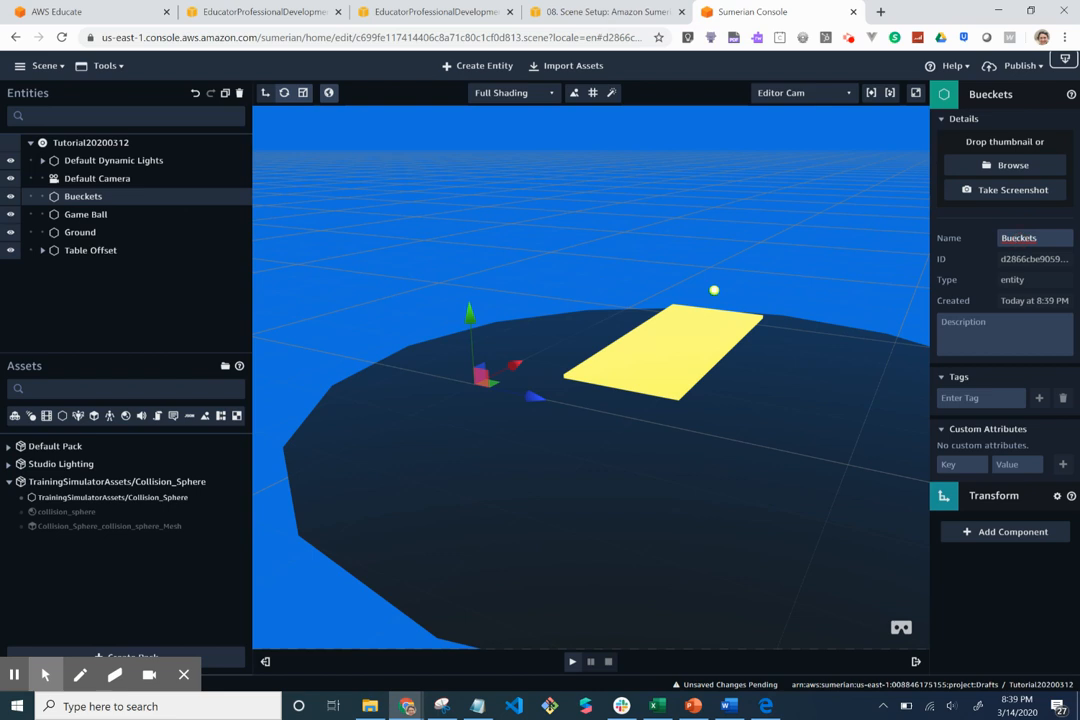
{"action": "key", "text": "BackSpace"}
Create another empty entity and name it Red Bucket.
{"action": "left_click", "coordinate": [482, 67]}
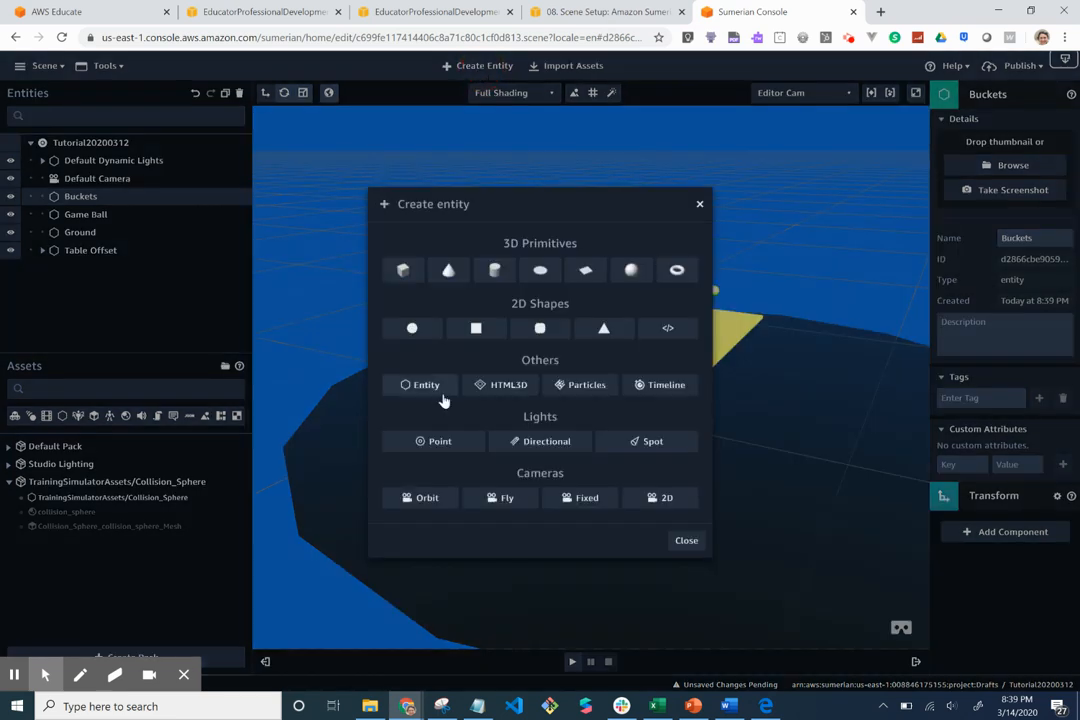
{"action": "left_click", "coordinate": [428, 386]}
{"action": "left_click", "coordinate": [118, 216]}
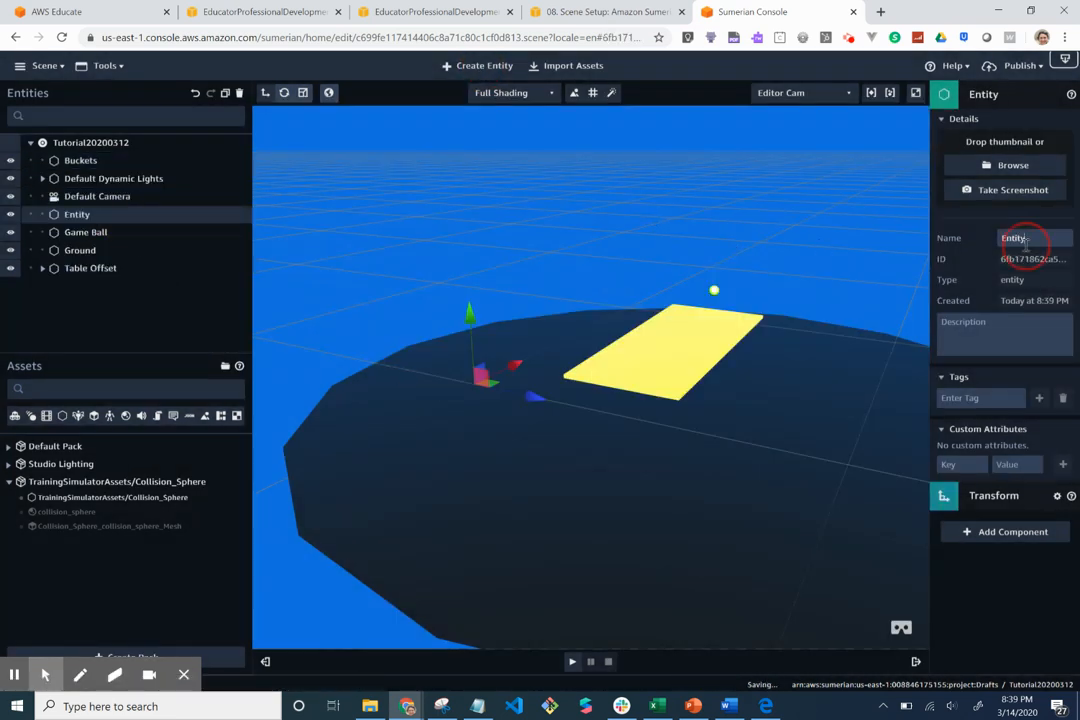
{"action": "type", "text": "Red Bucket"}
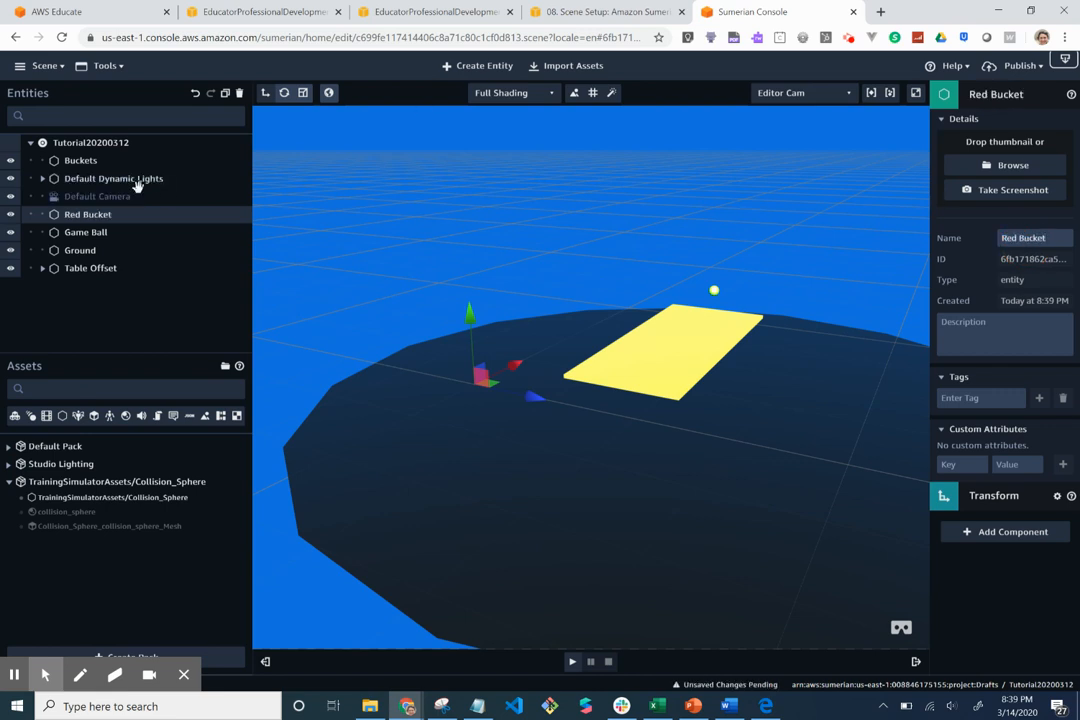
Create a third empty entity and name it Blue Bucket.
{"action": "left_click", "coordinate": [495, 72]}
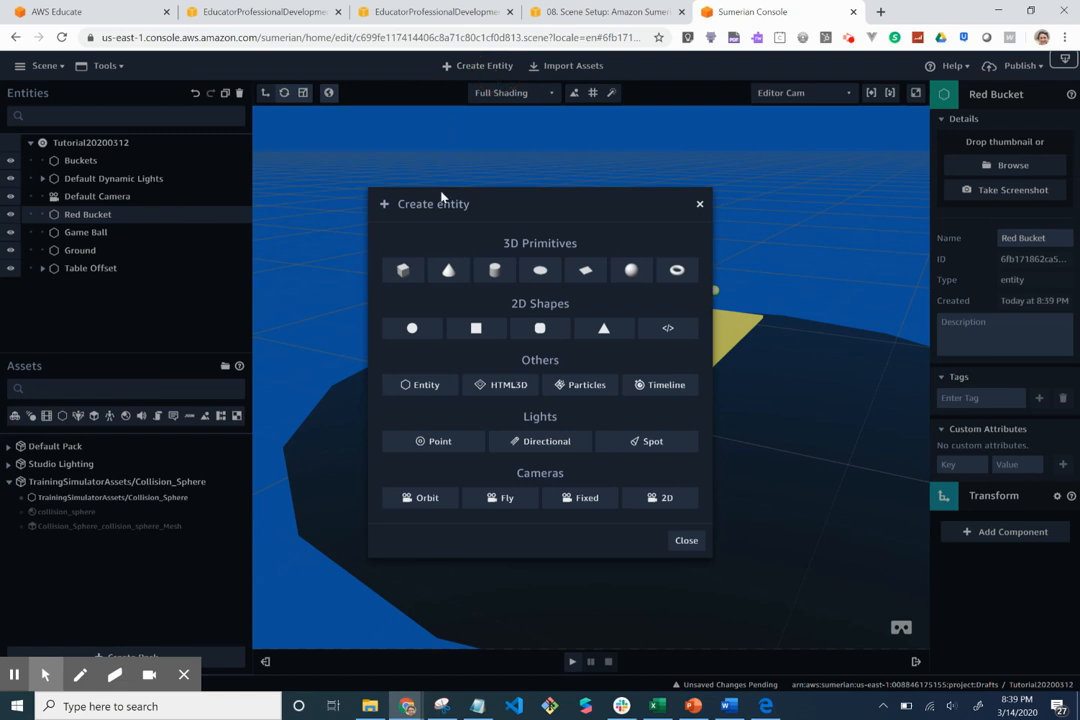
{"action": "left_click", "coordinate": [418, 386]}
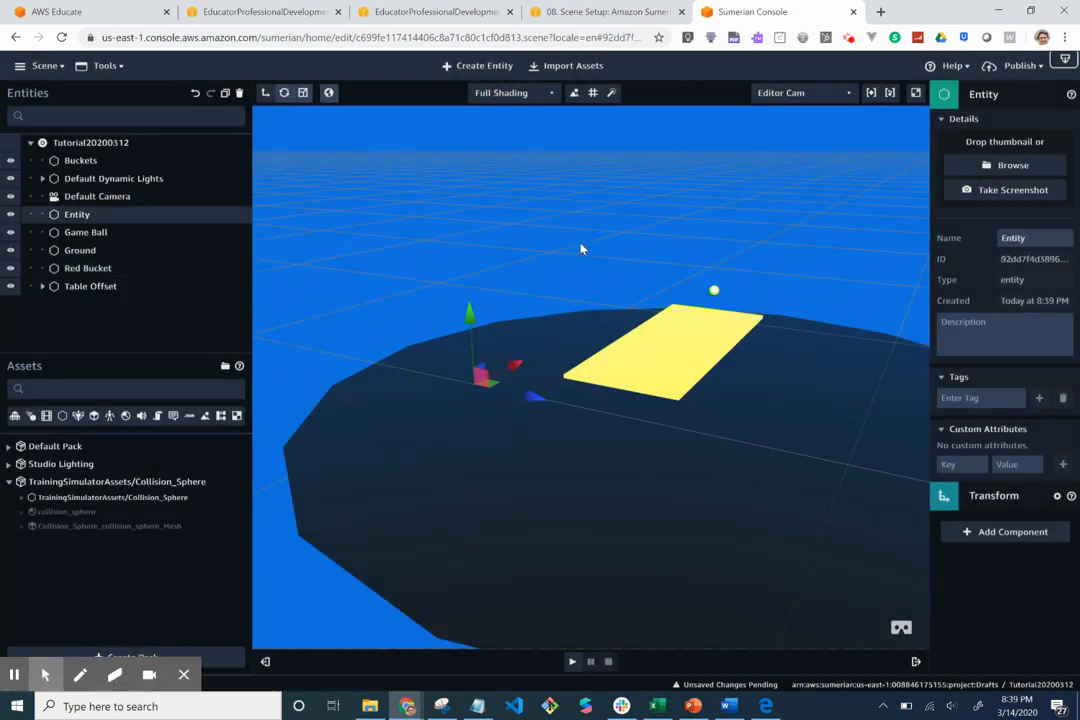
{"action": "double_click", "coordinate": [1020, 238]}
{"action": "type", "text": "Blue Bucket"}
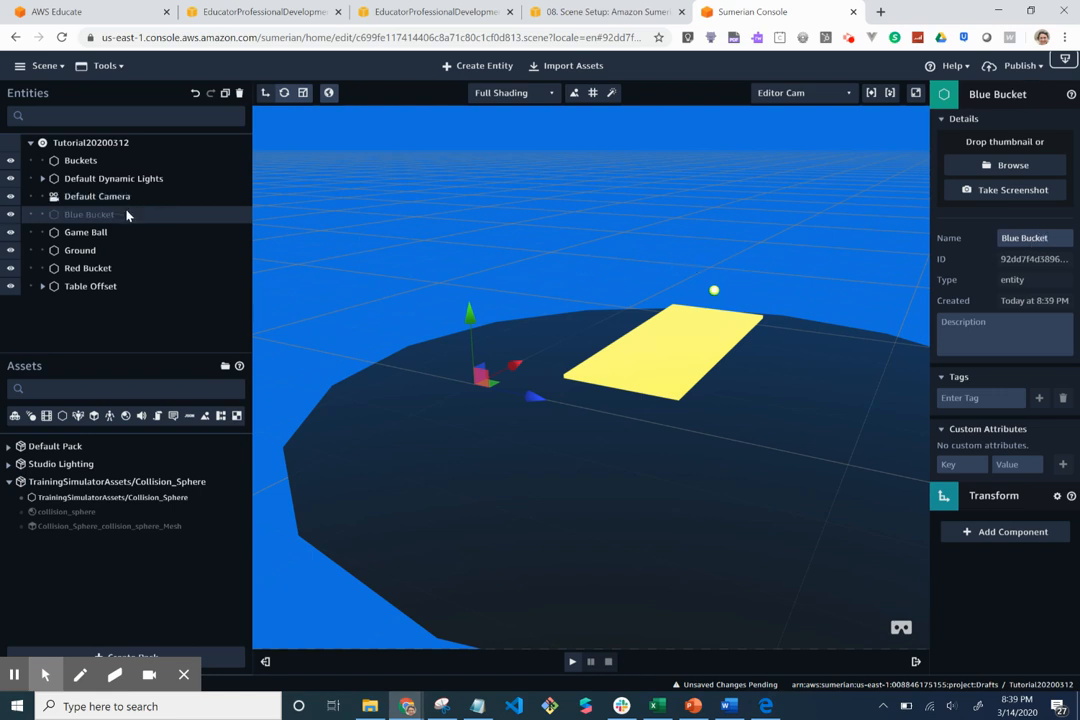
Nest the Blue Bucket and Red Bucket entities under the Buckets entity.
{"action": "left_click_drag", "start_coordinate": [127, 212], "coordinate": [123, 162]}
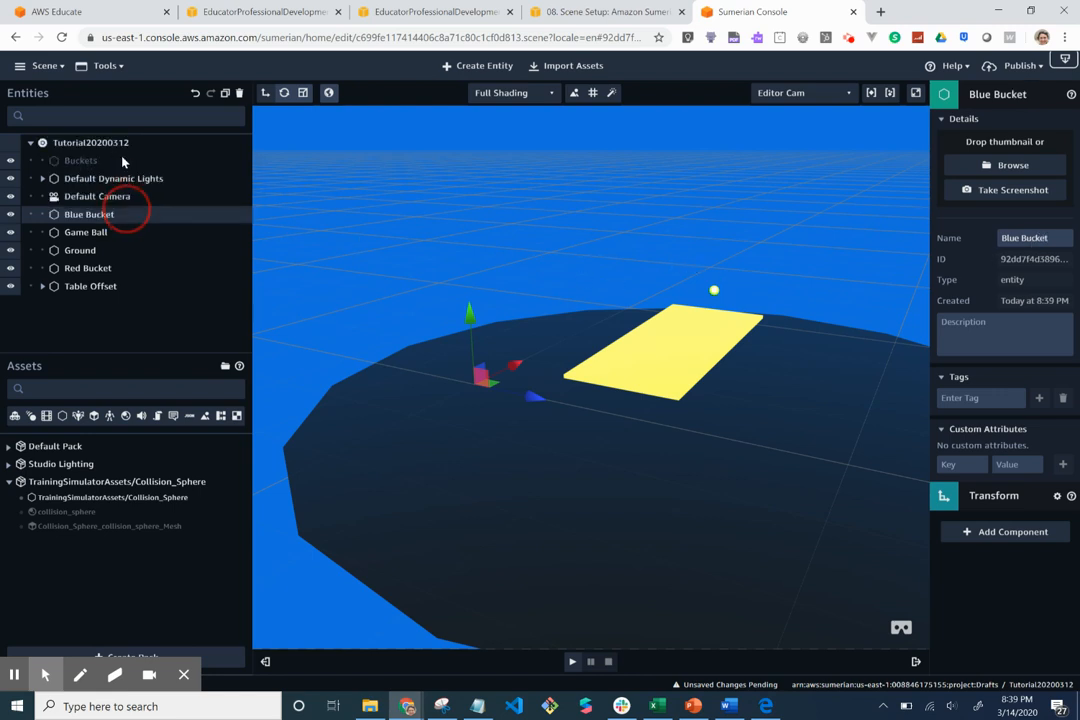
{"action": "left_click_drag", "start_coordinate": [101, 236], "coordinate": [81, 166]}
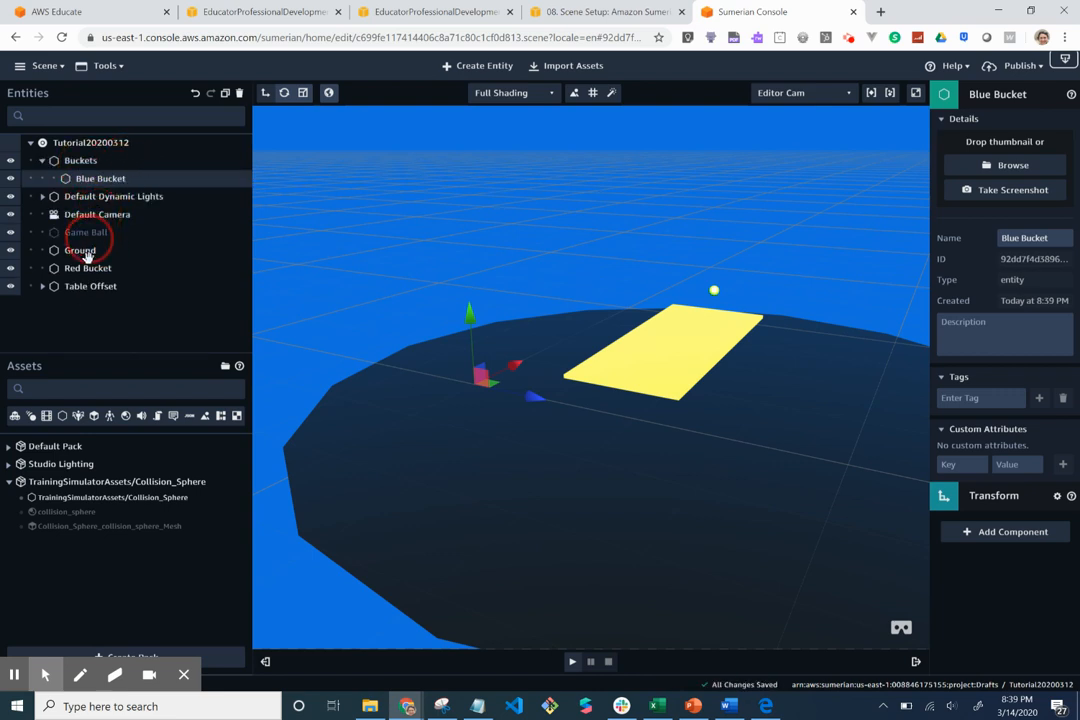
{"action": "left_click_drag", "start_coordinate": [92, 271], "coordinate": [83, 180]}
{"action": "left_click", "coordinate": [87, 198]}
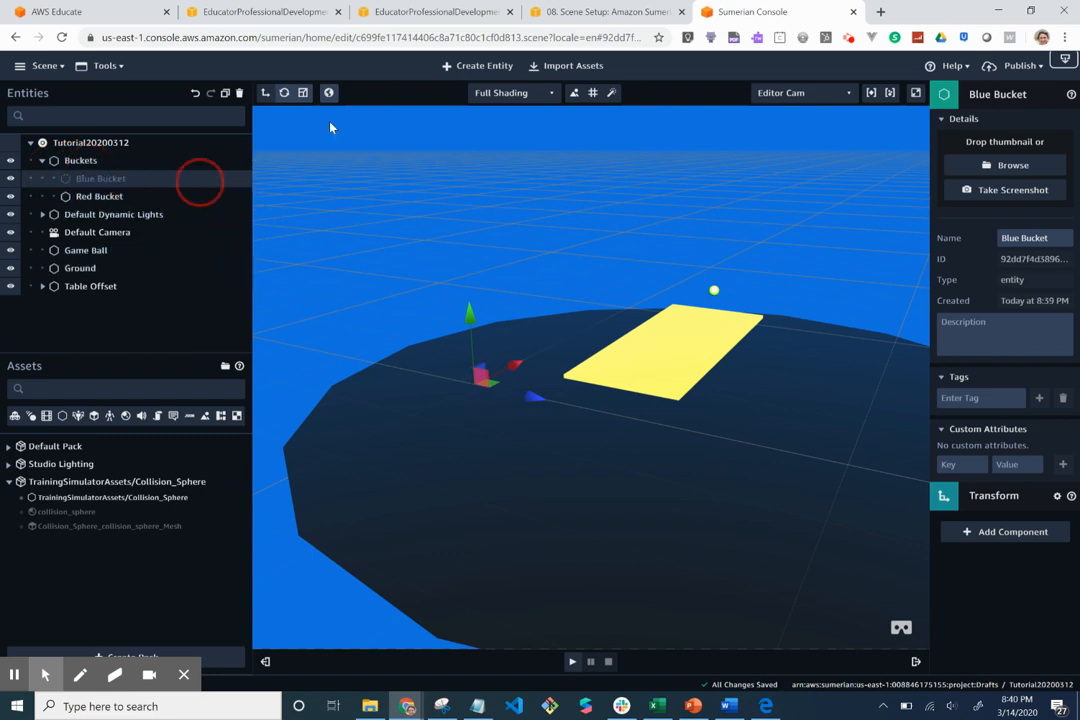
Add a 3D box primitive to the scene and collapse its details and material settings.
{"action": "left_click", "coordinate": [482, 66]}
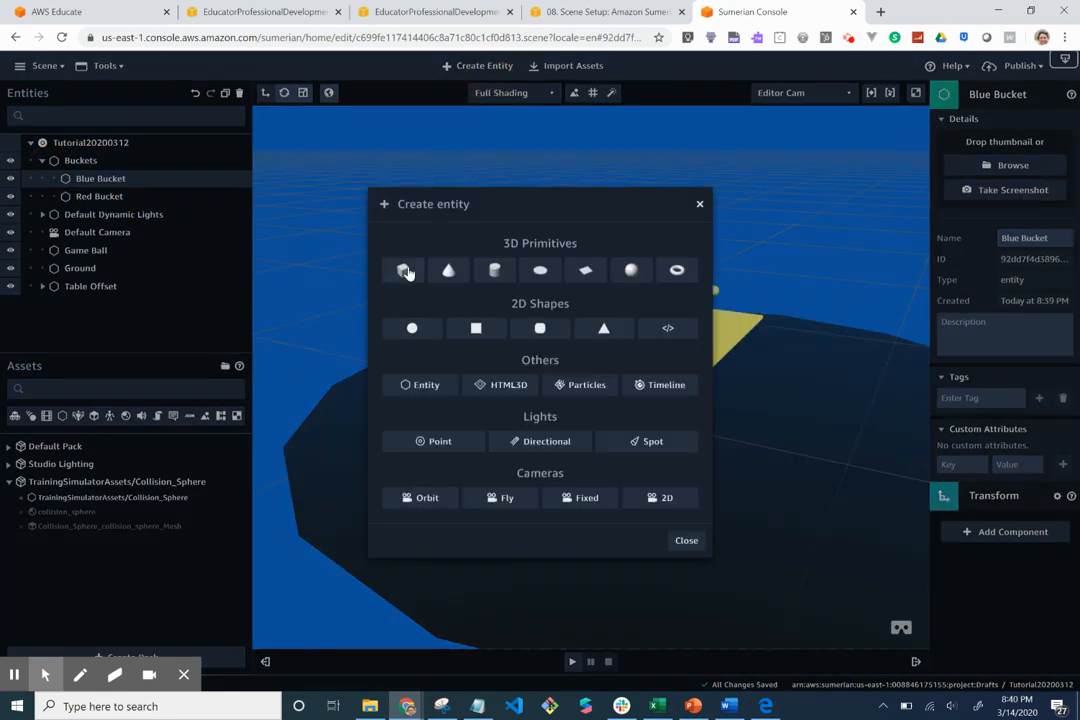
{"action": "left_click", "coordinate": [405, 271]}
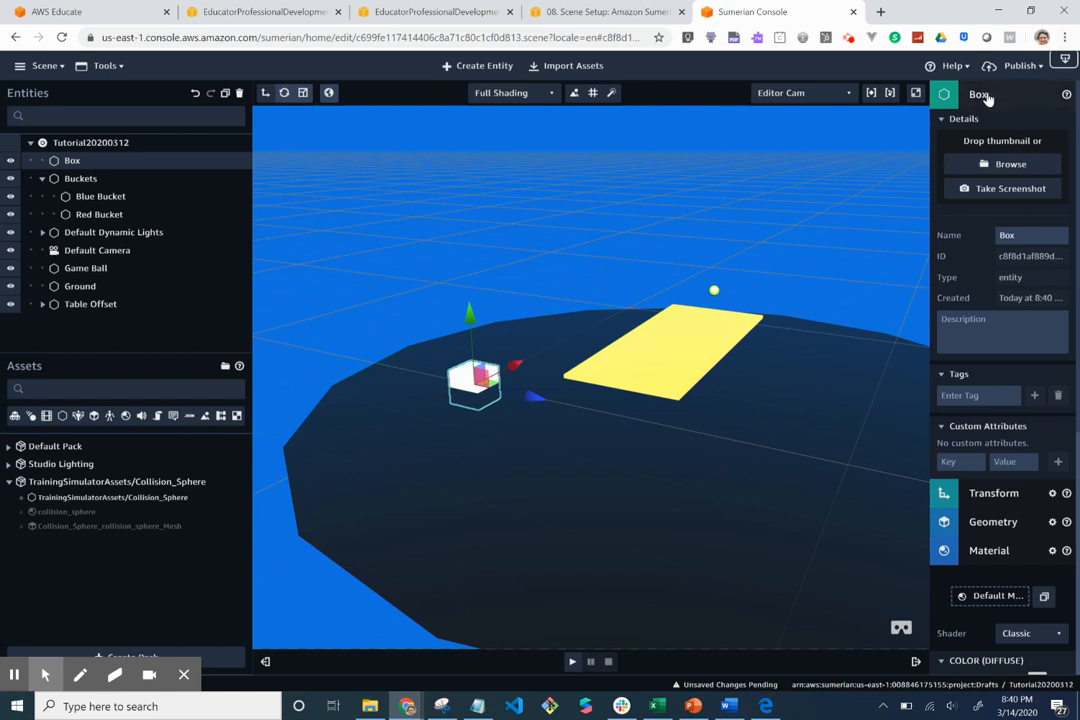
{"action": "left_click", "coordinate": [985, 96]}
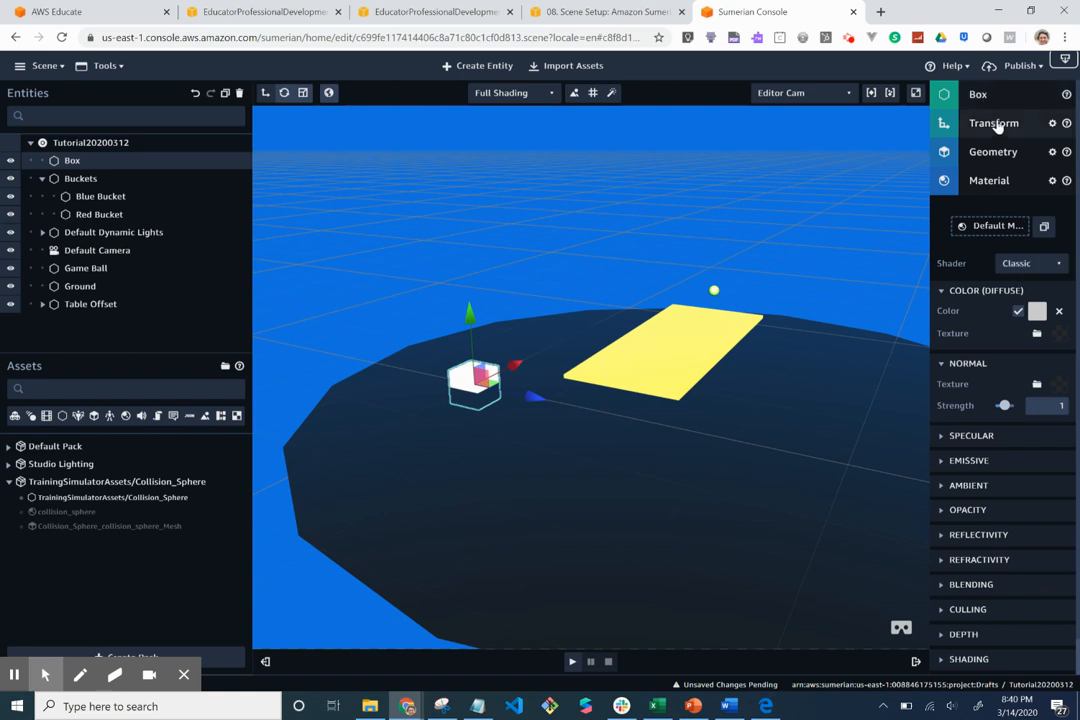
{"action": "left_click", "coordinate": [998, 178]}
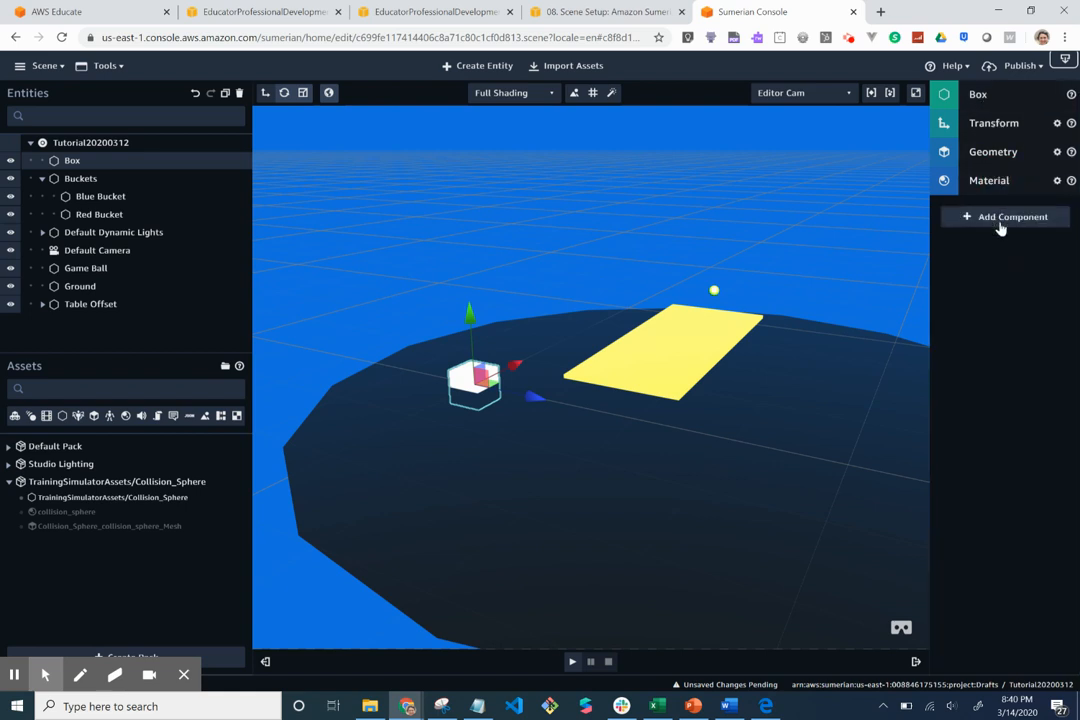
Flatten the box by turning off uniform scaling and setting its scale to X 1, Y 0.1 and Z 1.
{"action": "left_click", "coordinate": [1012, 122]}
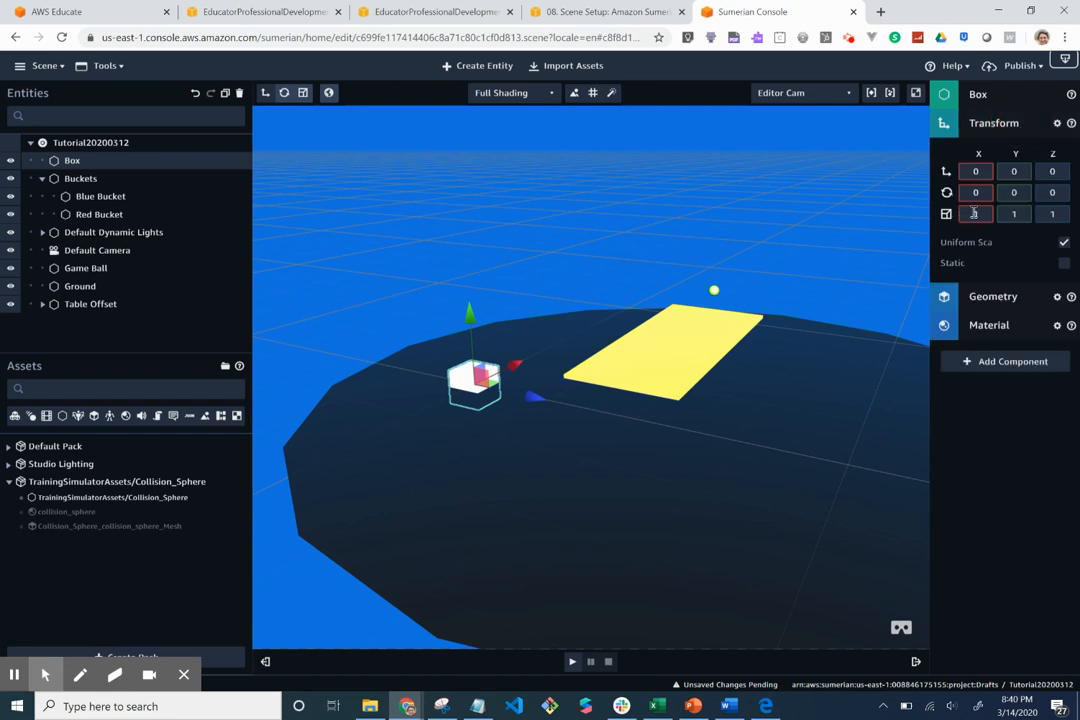
{"action": "left_click", "coordinate": [1002, 216]}
{"action": "type", "text": "0"}
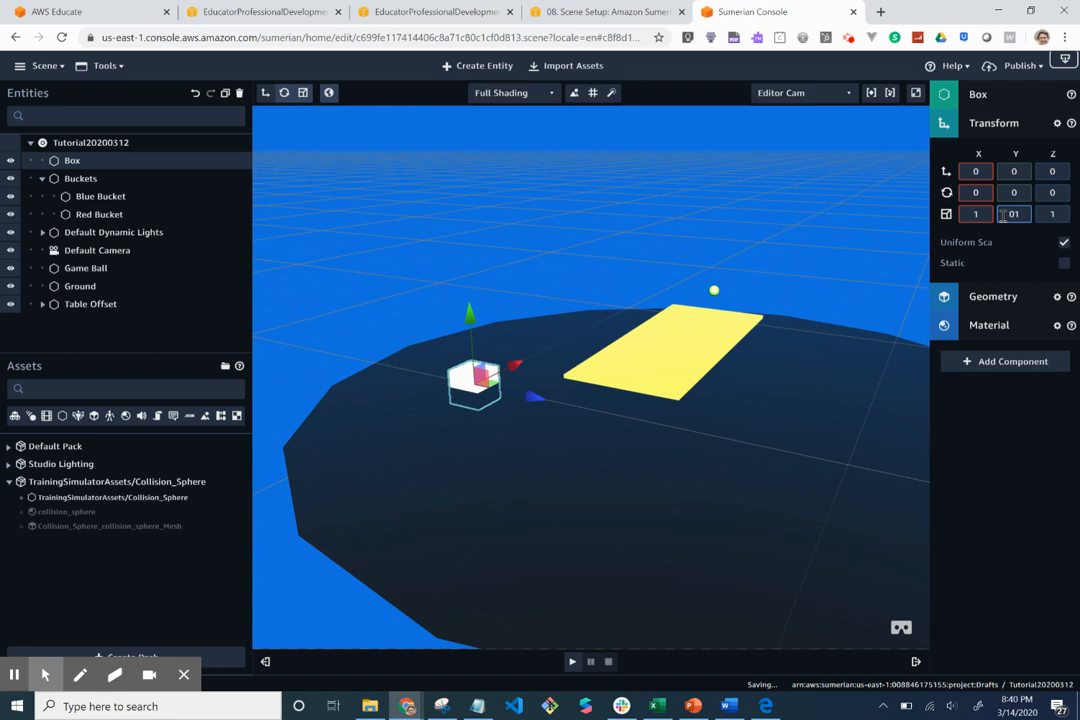
{"action": "type", "text": "."}
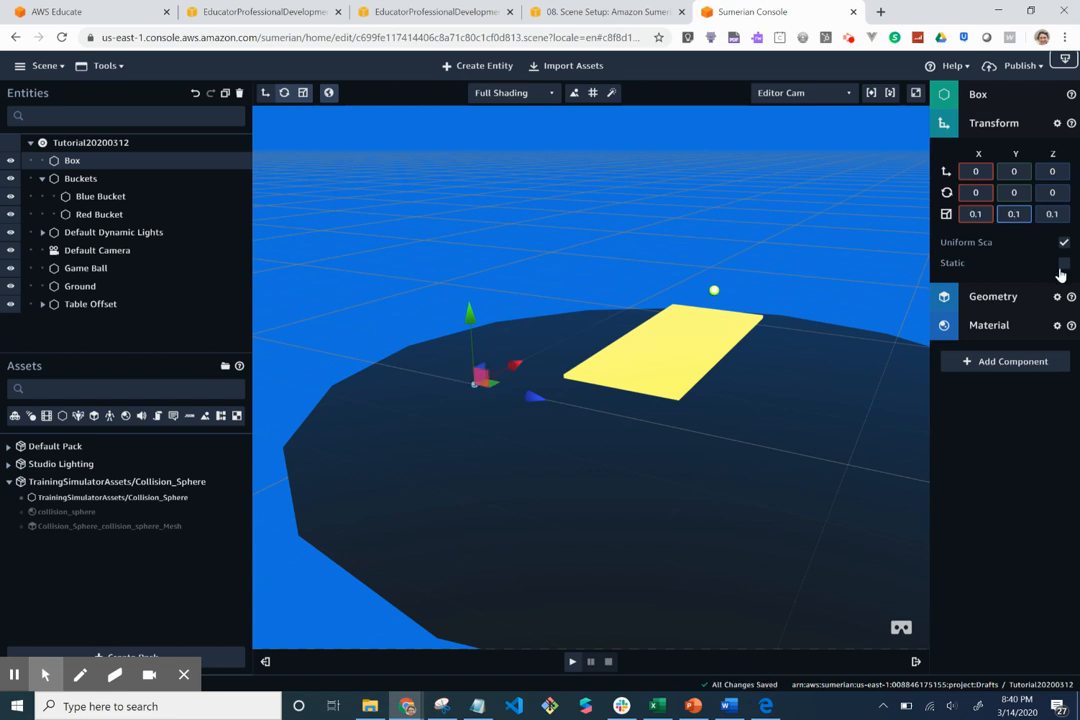
{"action": "left_click", "coordinate": [1064, 243]}
{"action": "left_click", "coordinate": [982, 212]}
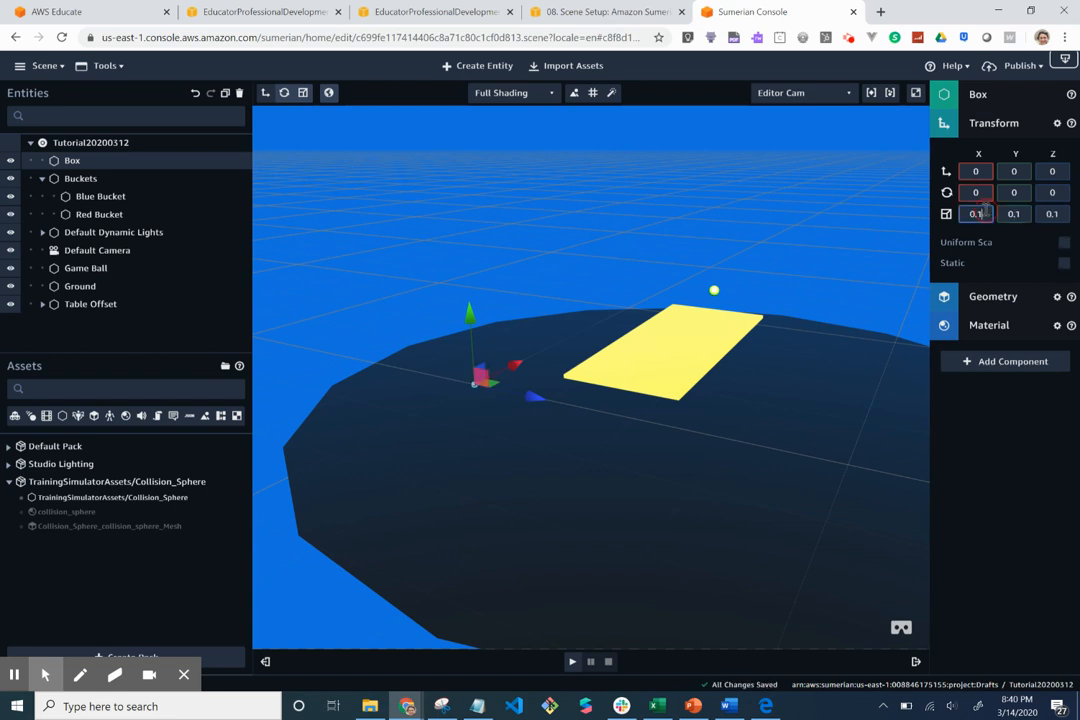
{"action": "type", "text": "1"}
{"action": "key", "text": "Tab"}
{"action": "key", "text": "Tab"}
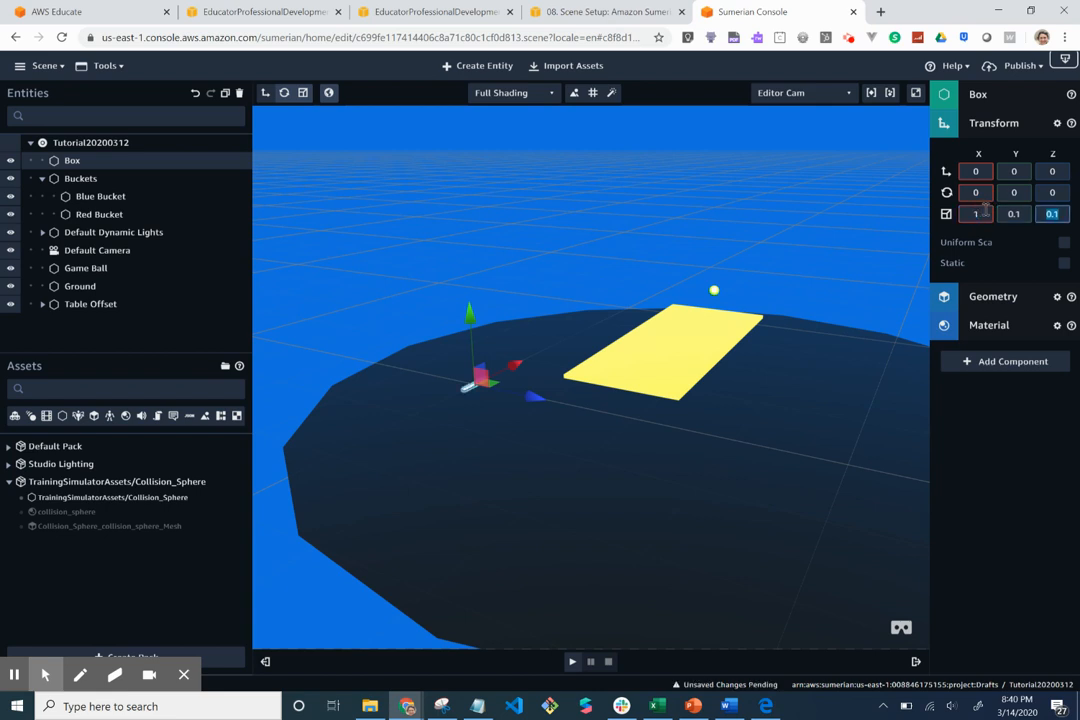
{"action": "type", "text": "1"}
{"action": "key", "text": "Return"}
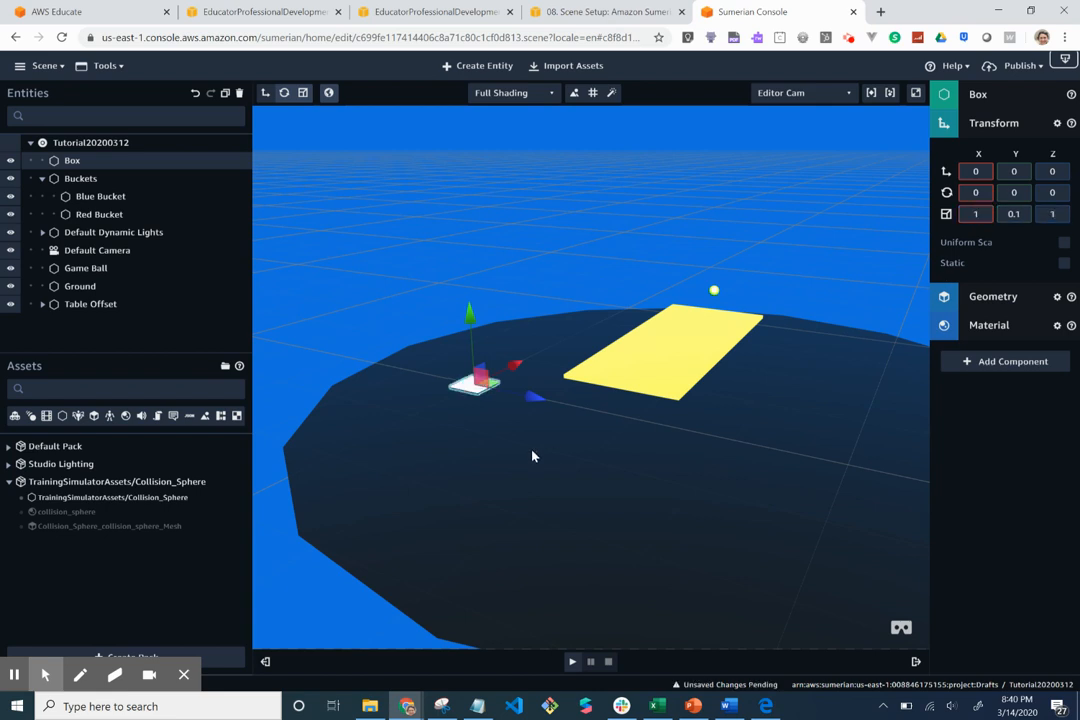
Move the flattened box across the ground to just beyond the near end of the yellow table.
{"action": "left_click_drag", "start_coordinate": [533, 455], "coordinate": [617, 475]}
{"action": "left_click", "coordinate": [612, 465]}
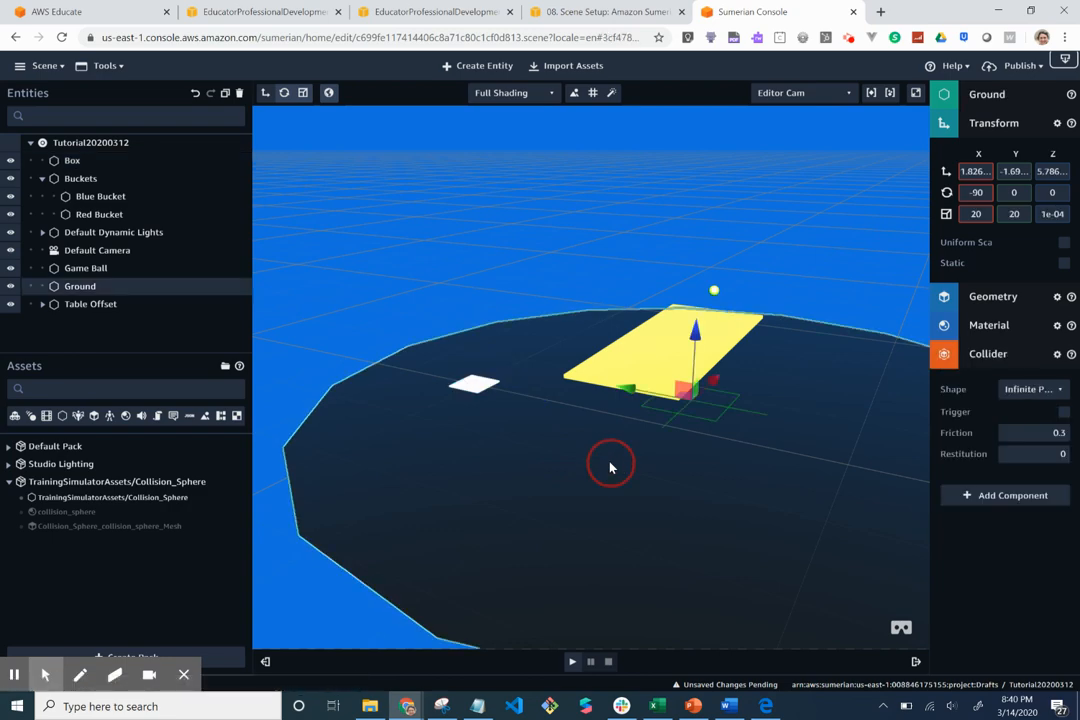
{"action": "right_click_drag", "start_coordinate": [612, 467], "coordinate": [706, 537]}
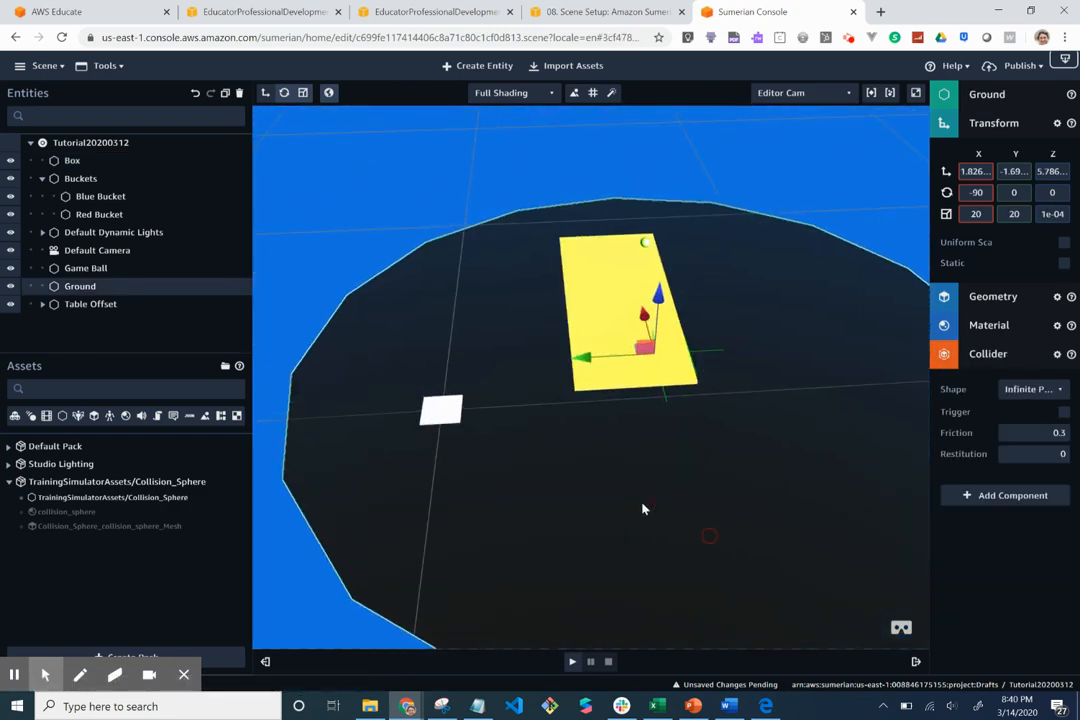
{"action": "right_click_drag", "start_coordinate": [441, 418], "coordinate": [445, 347]}
{"action": "scroll", "coordinate": [444, 426], "scroll_direction": "up", "scroll_amount": 3}
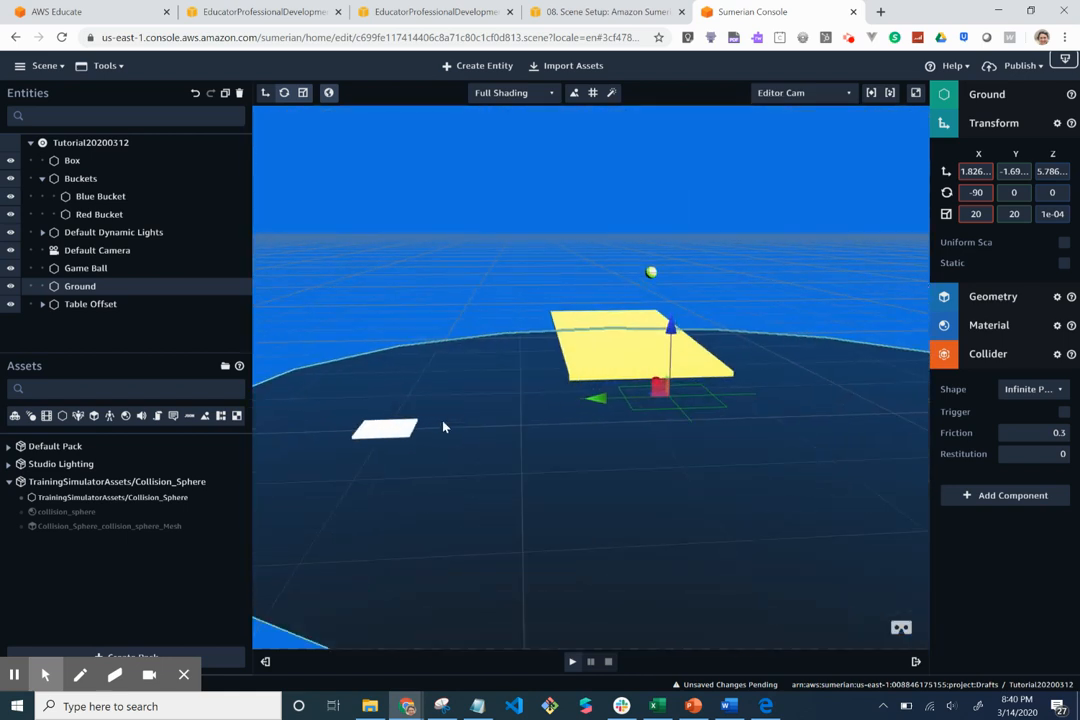
{"action": "scroll", "coordinate": [365, 470], "scroll_direction": "up", "scroll_amount": 2}
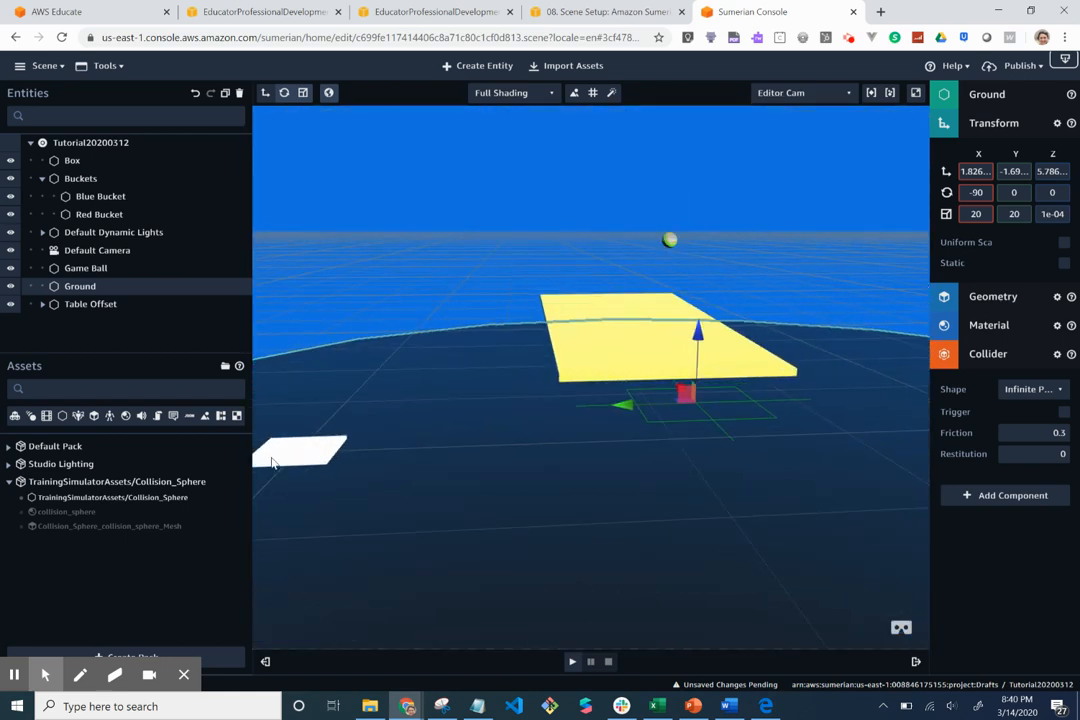
{"action": "scroll", "coordinate": [283, 476], "scroll_direction": "up", "scroll_amount": 2}
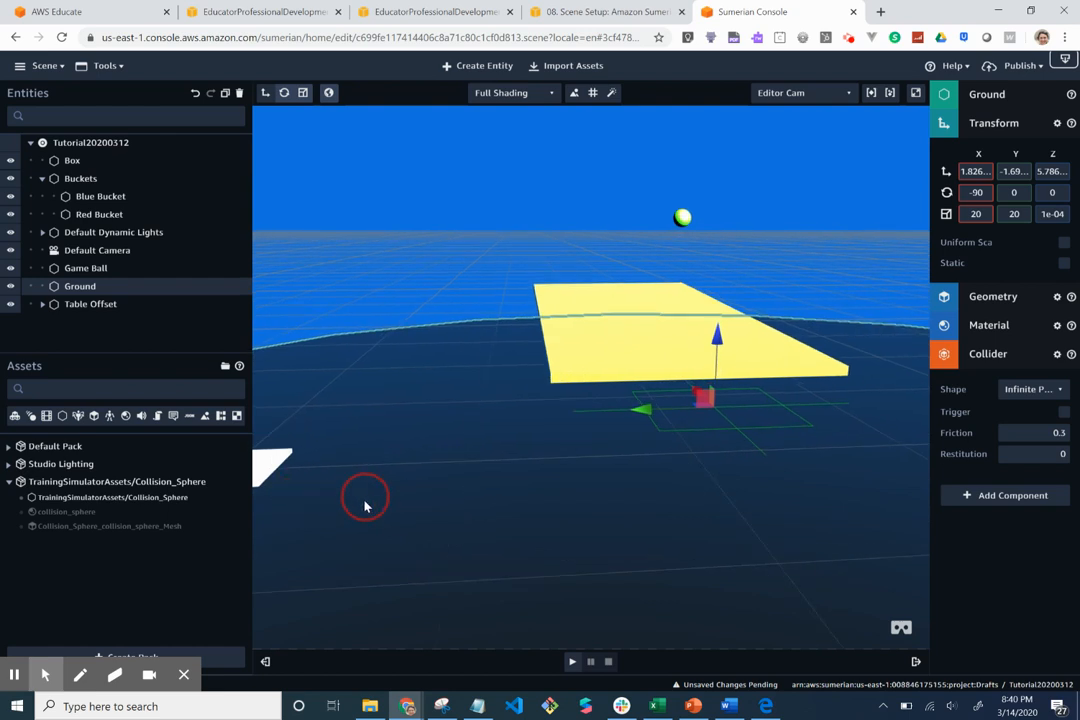
{"action": "left_click_drag", "start_coordinate": [365, 507], "coordinate": [396, 533]}
{"action": "left_click", "coordinate": [405, 499]}
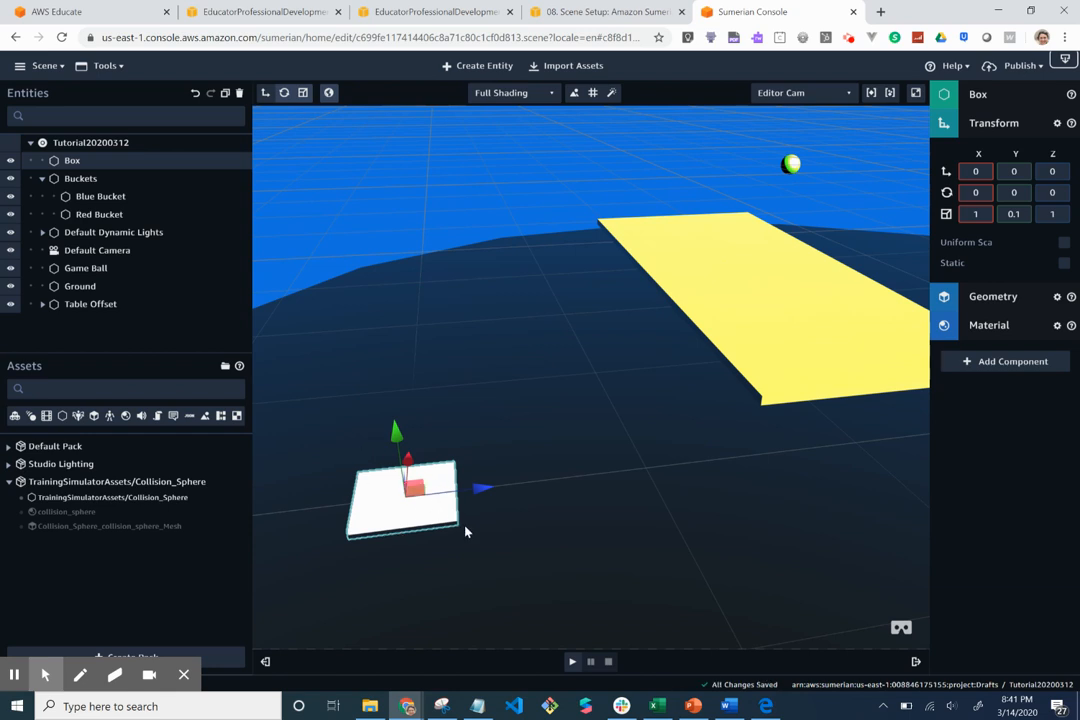
{"action": "left_click", "coordinate": [492, 537]}
{"action": "left_click_drag", "start_coordinate": [492, 537], "coordinate": [475, 653]}
{"action": "right_click", "coordinate": [476, 651]}
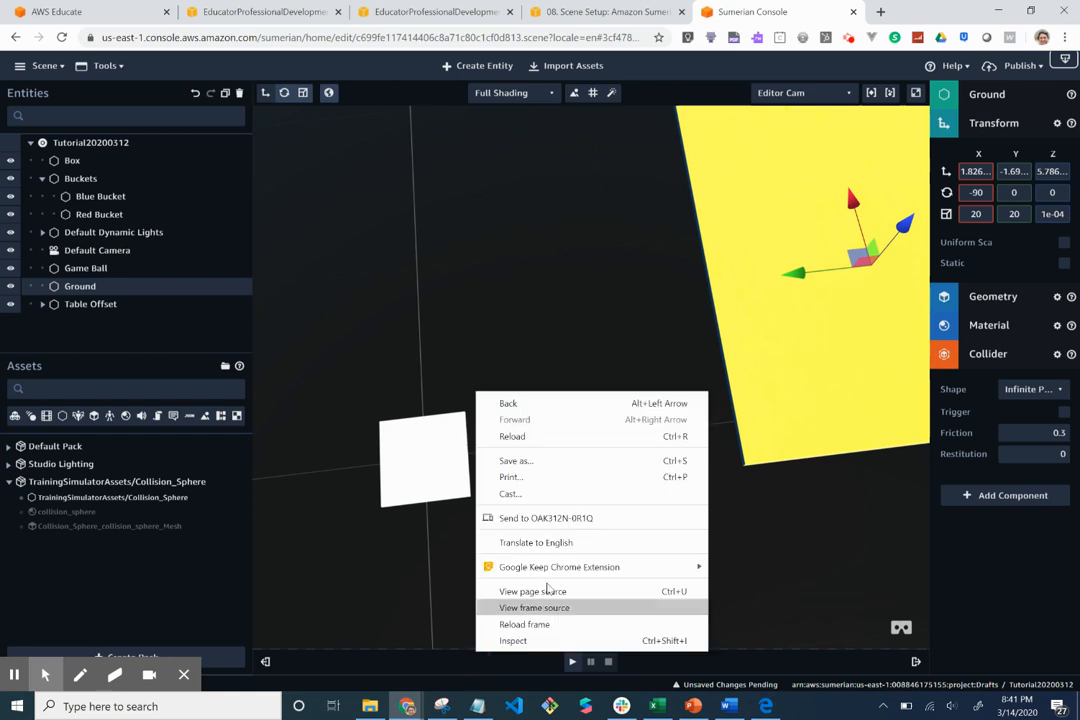
{"action": "left_click_drag", "start_coordinate": [752, 604], "coordinate": [749, 619]}
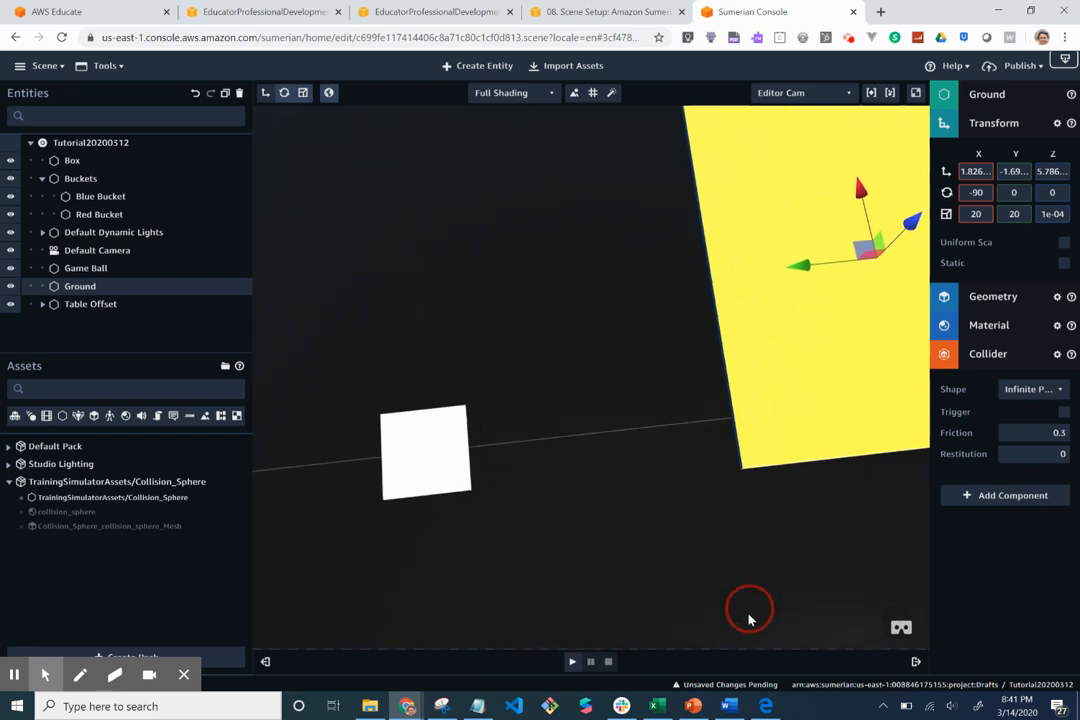
{"action": "left_click", "coordinate": [455, 447]}
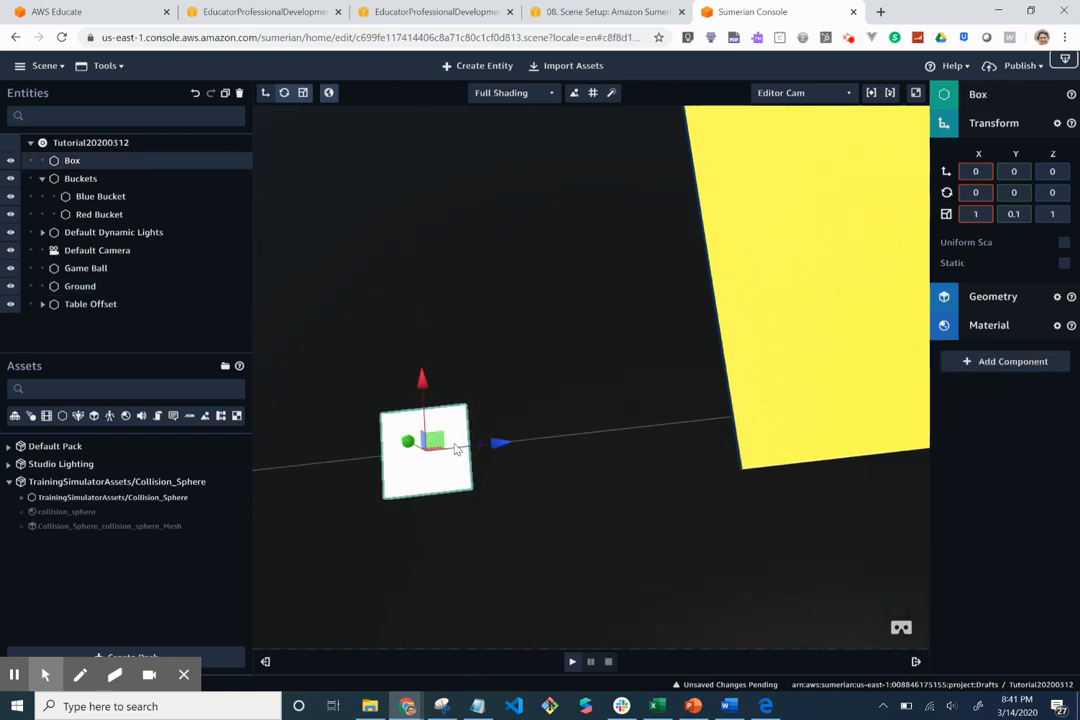
{"action": "left_click_drag", "start_coordinate": [437, 444], "coordinate": [820, 510]}
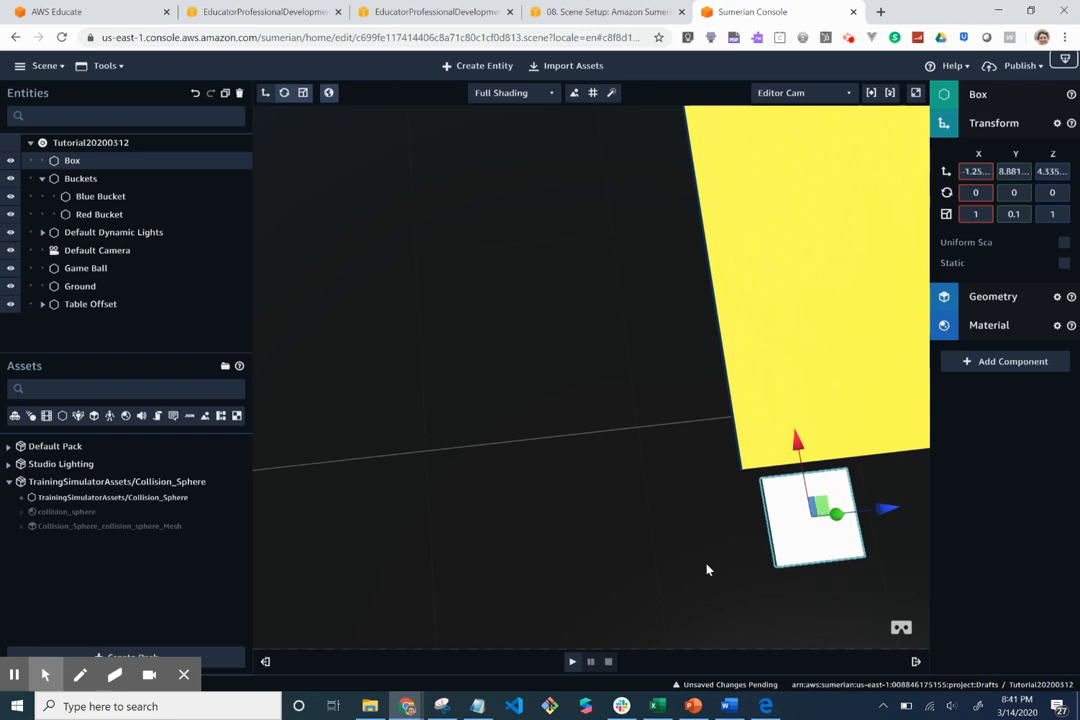
Nest the flattened box under the Blue Bucket entity.
{"action": "left_click_drag", "start_coordinate": [706, 569], "coordinate": [646, 355]}
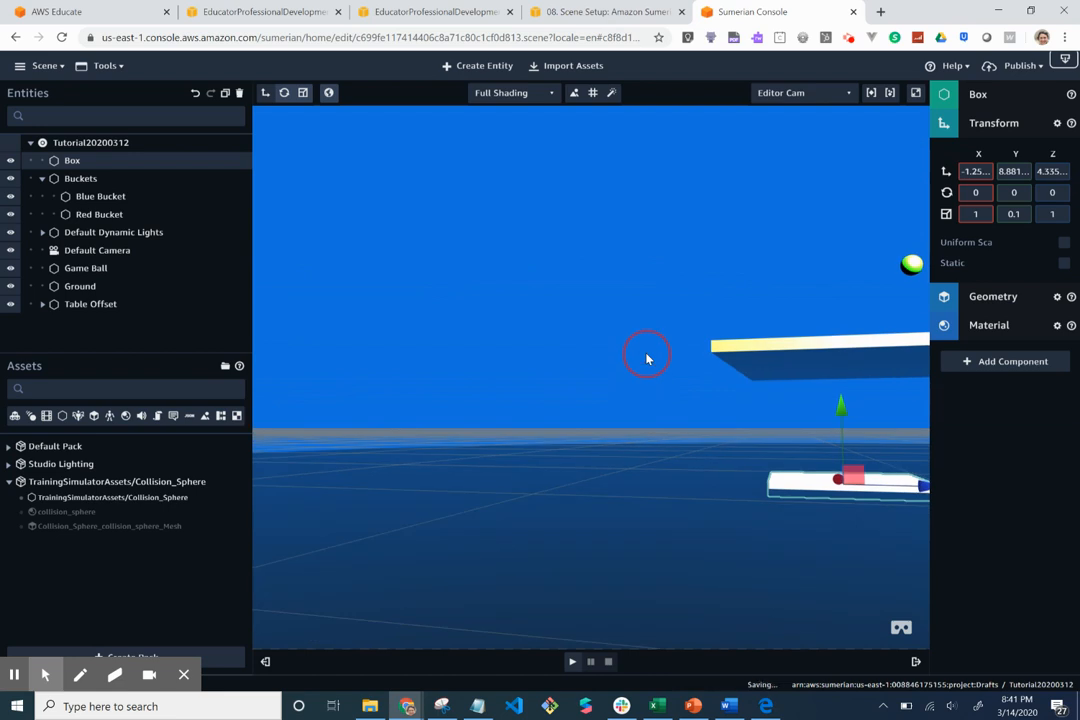
{"action": "left_click_drag", "start_coordinate": [851, 494], "coordinate": [726, 477]}
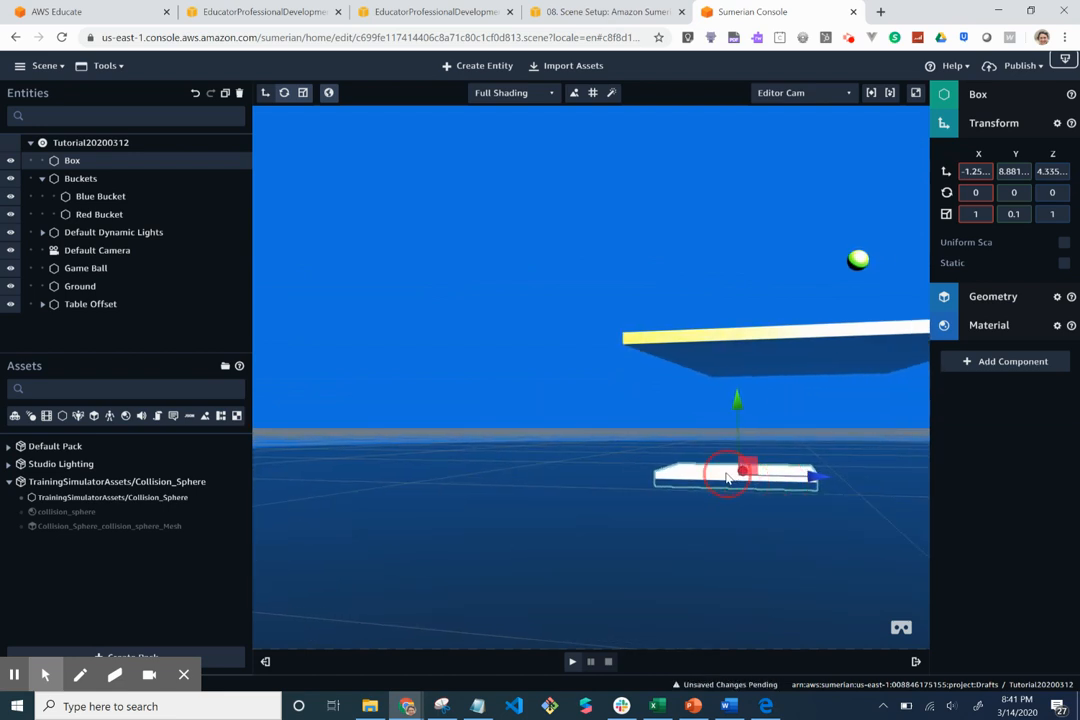
{"action": "left_click", "coordinate": [722, 524]}
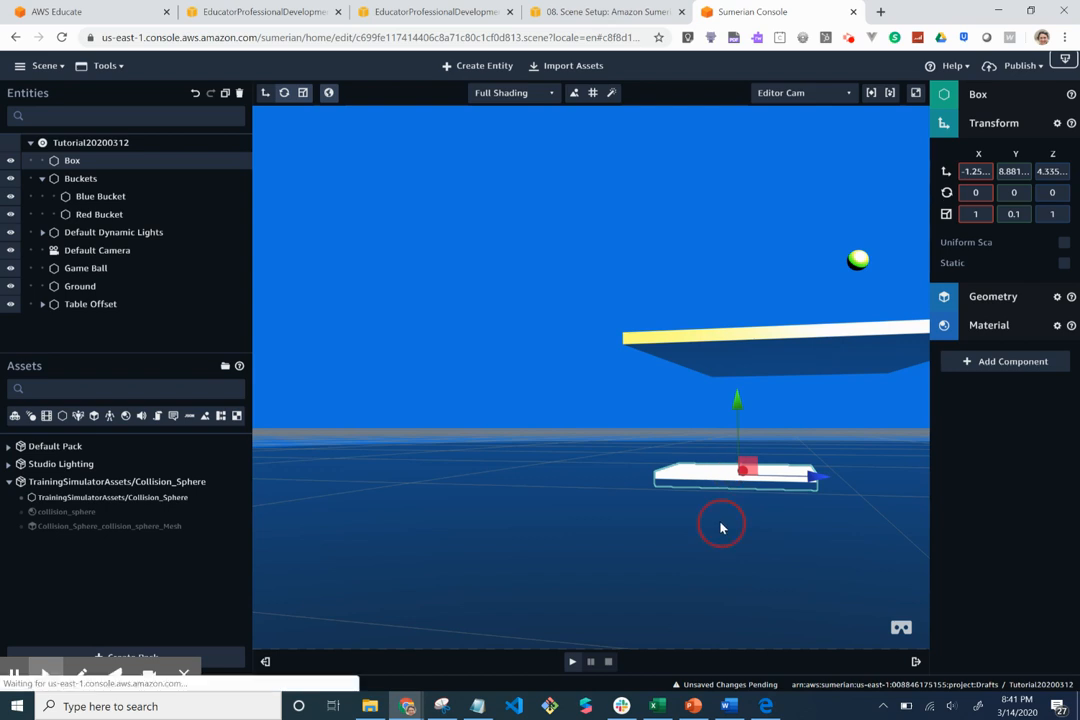
{"action": "left_click", "coordinate": [715, 482]}
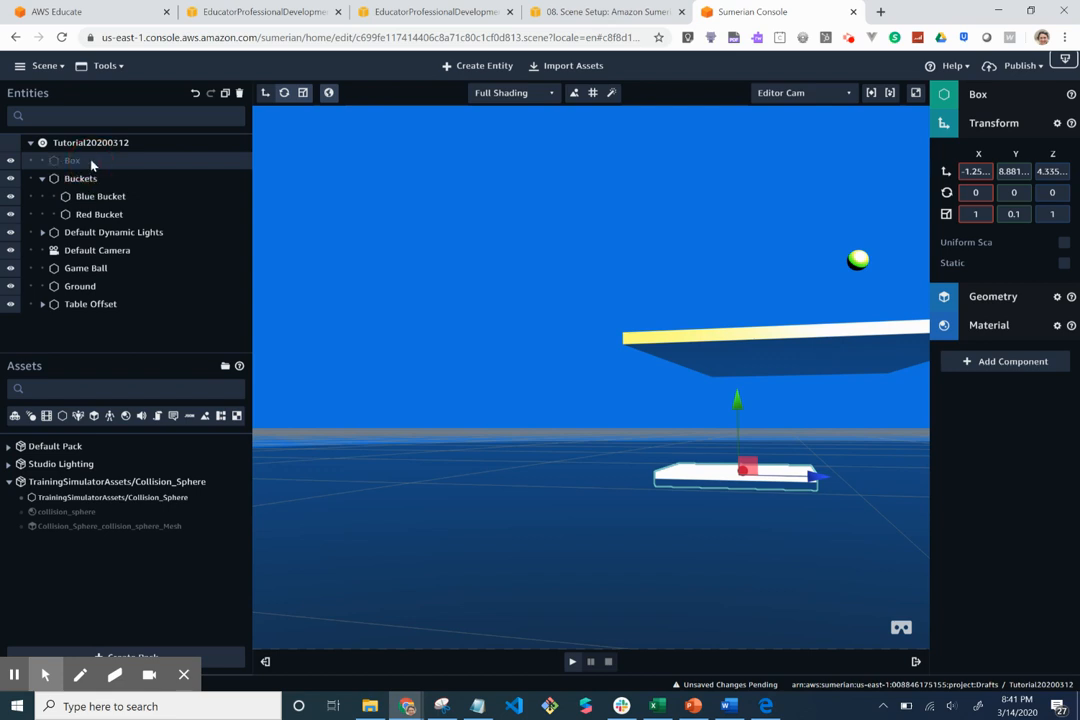
{"action": "left_click_drag", "start_coordinate": [91, 164], "coordinate": [103, 199]}
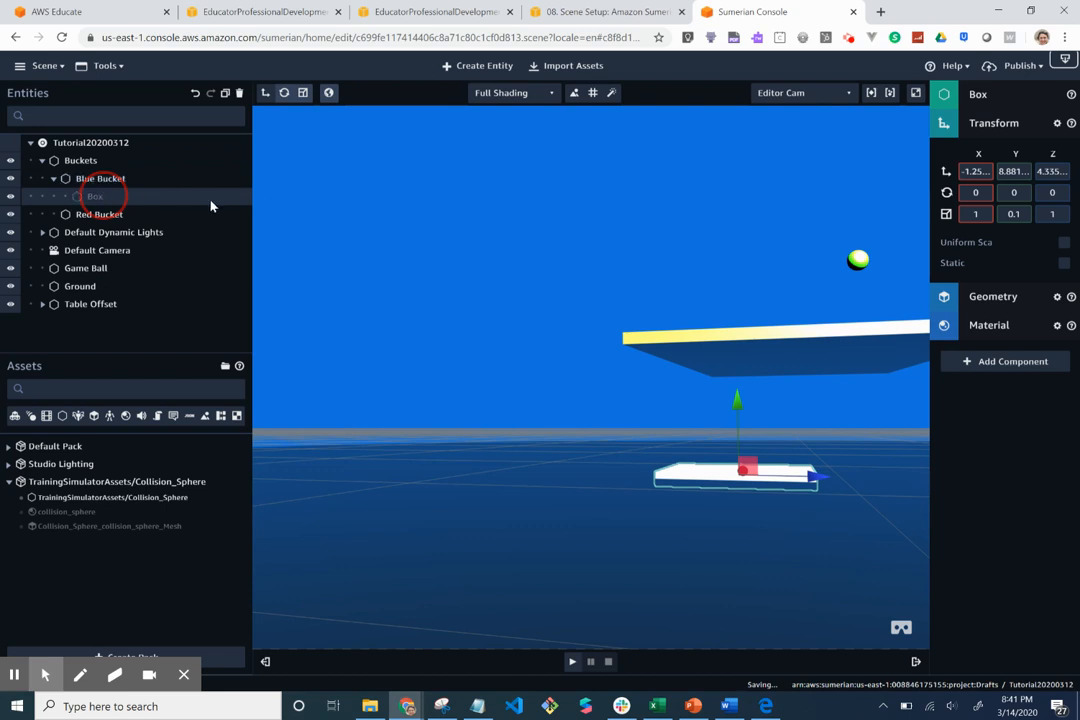
Change the diffuse color of the box's material to bright blue.
{"action": "left_click", "coordinate": [1003, 329]}
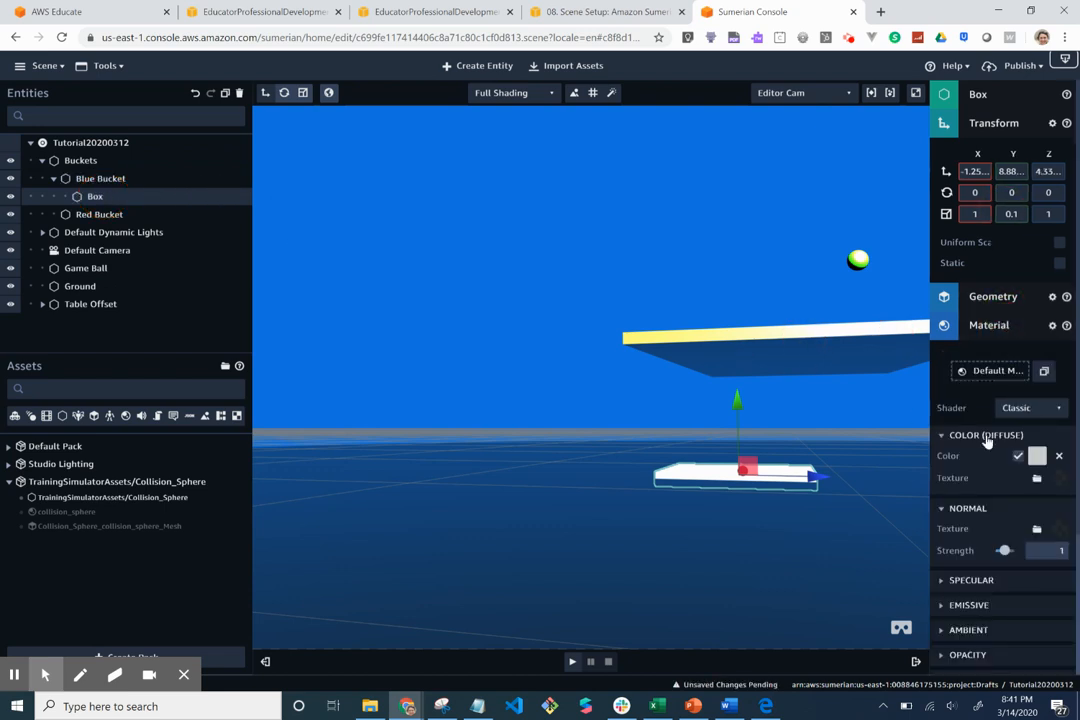
{"action": "left_click", "coordinate": [1037, 456]}
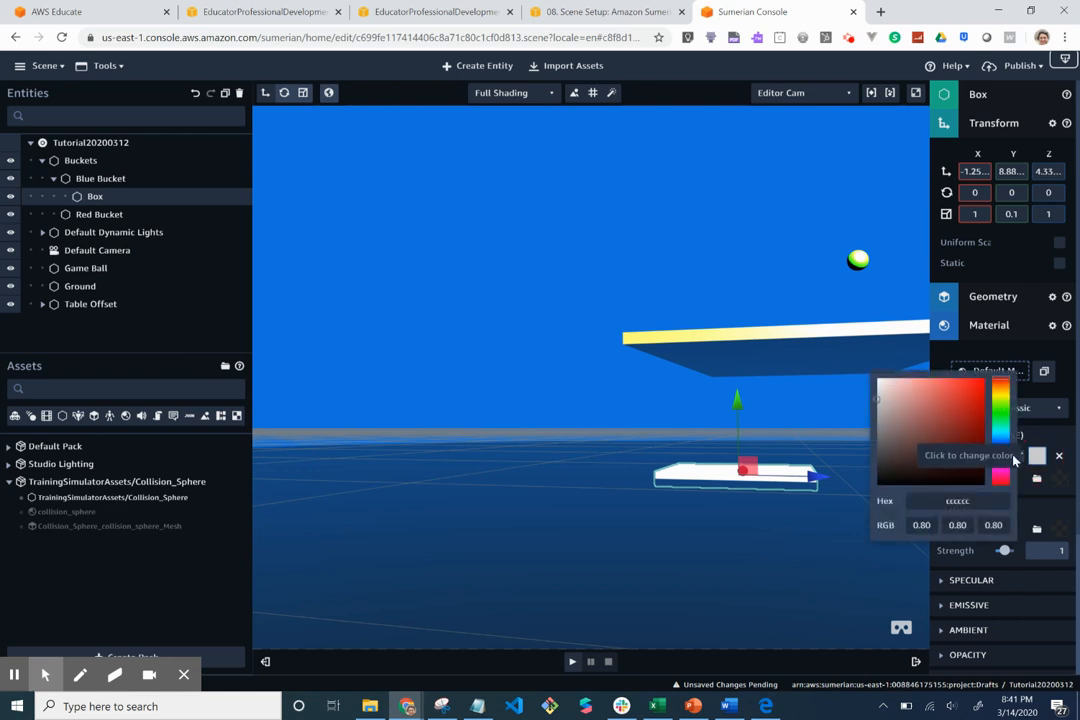
{"action": "left_click", "coordinate": [1001, 448]}
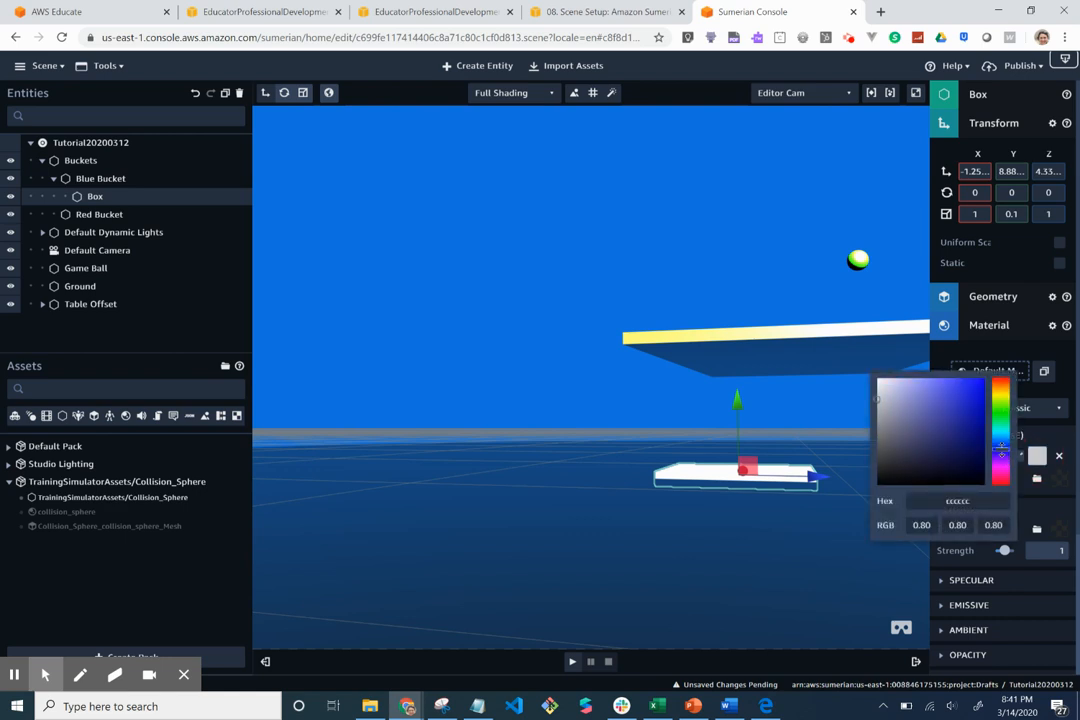
{"action": "left_click", "coordinate": [977, 391]}
Build the first bucket wall from a copy of the blue base, rotated 90 on X and placed at about Y 0.5, Z 3.88.
{"action": "left_click", "coordinate": [740, 540]}
{"action": "left_click_drag", "start_coordinate": [740, 540], "coordinate": [719, 571]}
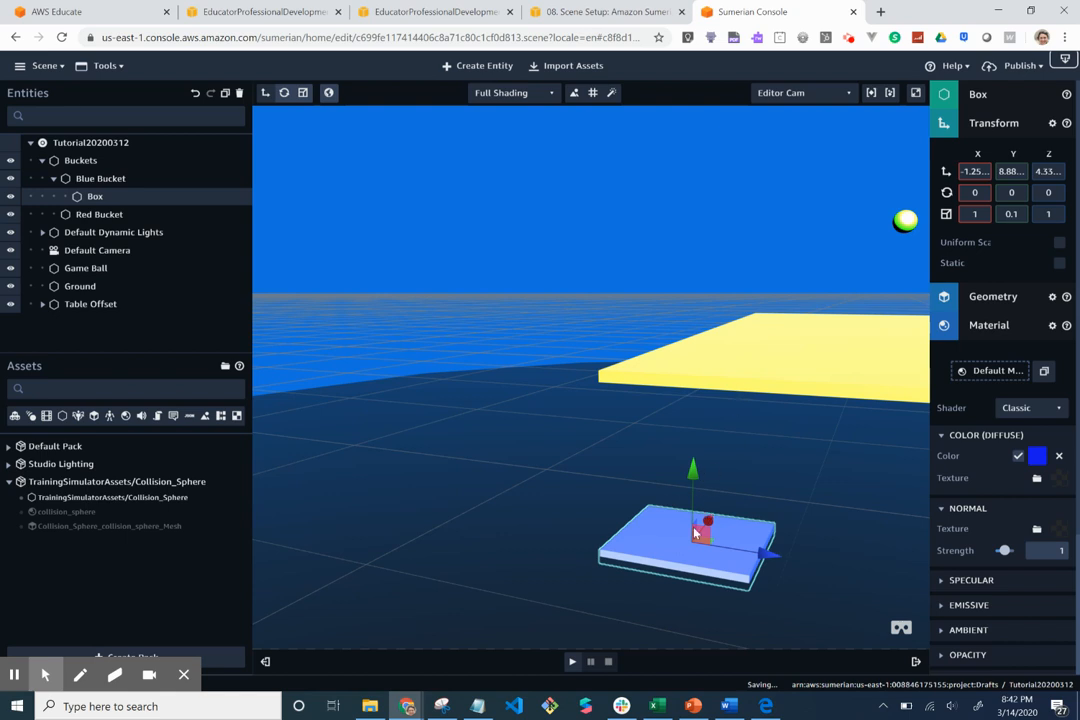
{"action": "left_click", "coordinate": [663, 532]}
{"action": "left_click", "coordinate": [101, 203]}
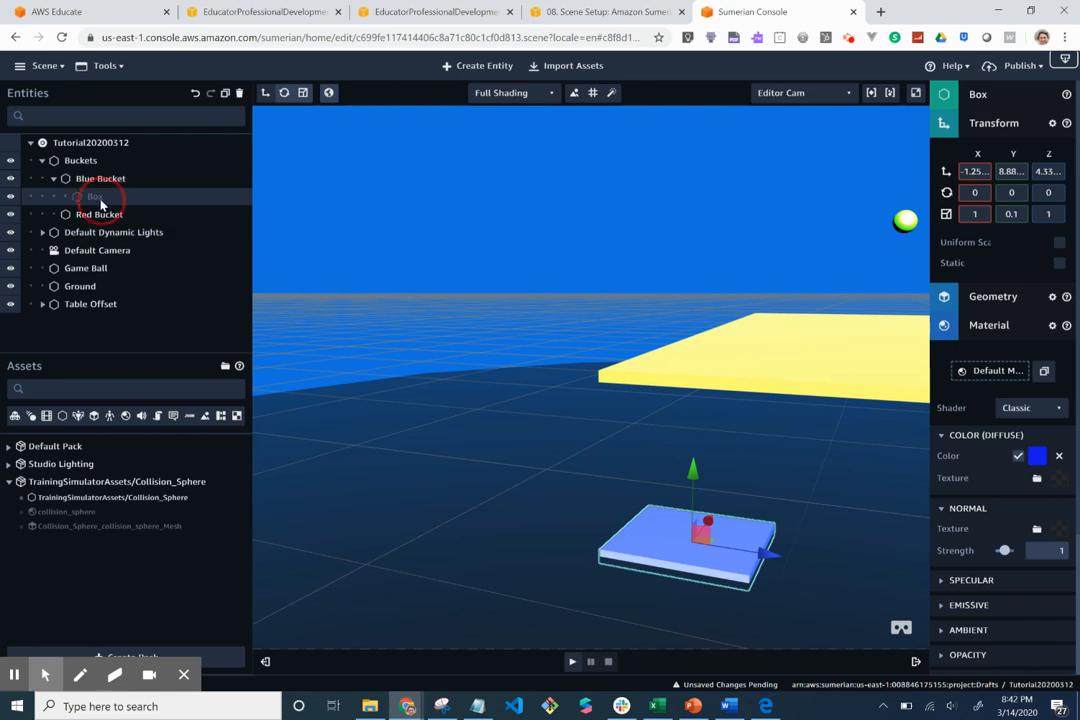
{"action": "left_click", "coordinate": [226, 94]}
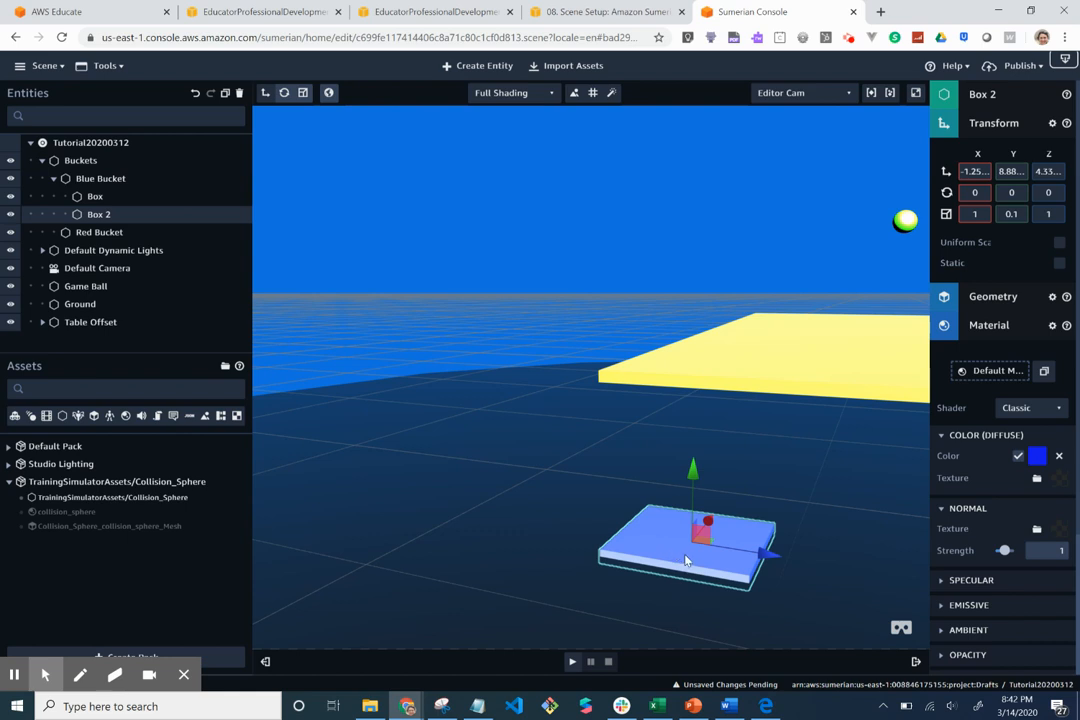
{"action": "left_click", "coordinate": [1023, 197]}
{"action": "left_click", "coordinate": [975, 193]}
{"action": "type", "text": "-90"}
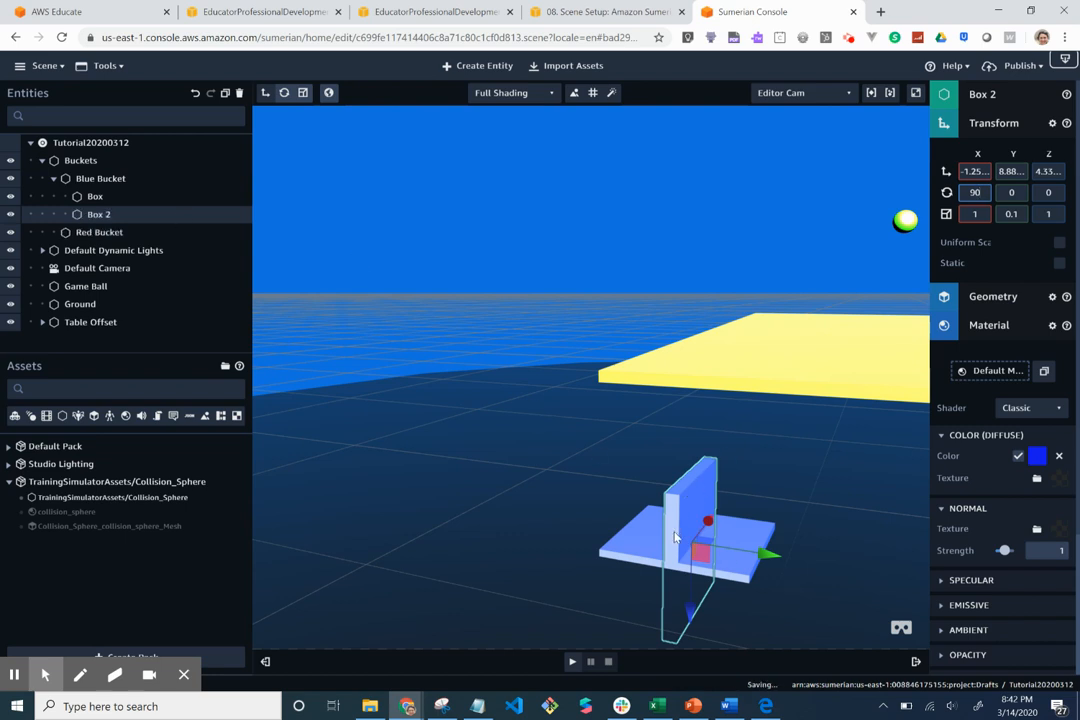
{"action": "left_click", "coordinate": [703, 549]}
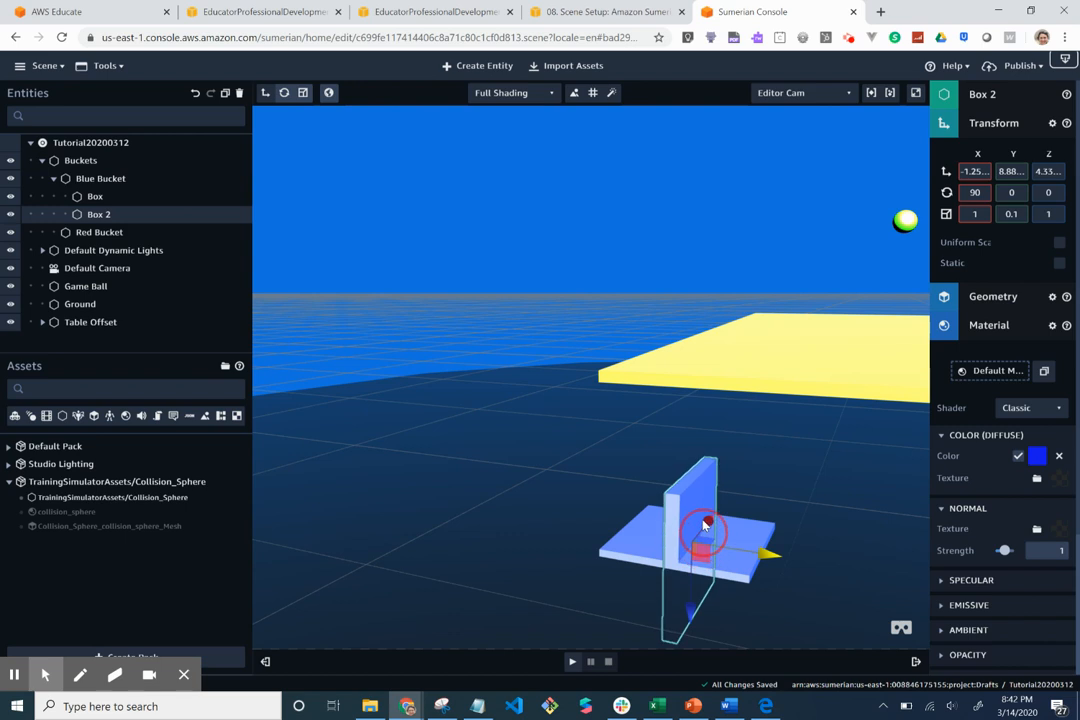
{"action": "left_click_drag", "start_coordinate": [703, 549], "coordinate": [641, 468]}
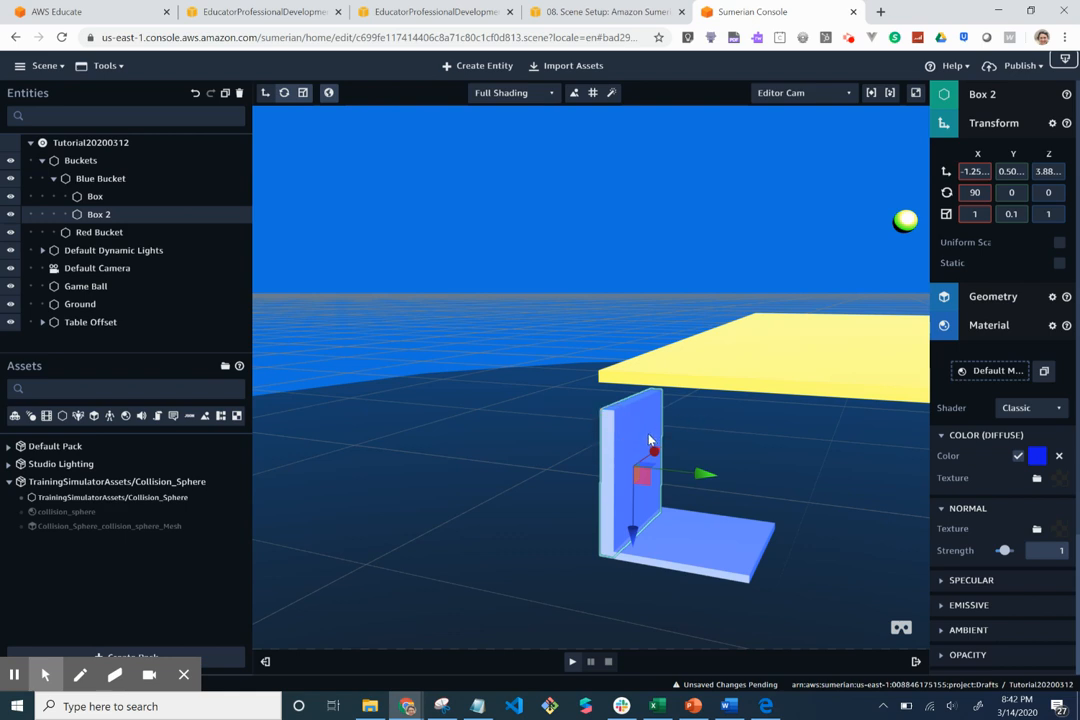
Duplicate the upright wall and move the copy to the opposite edge of the base, at about Y 0.48, Z 4.78.
{"action": "left_click", "coordinate": [228, 95]}
{"action": "left_click", "coordinate": [646, 477]}
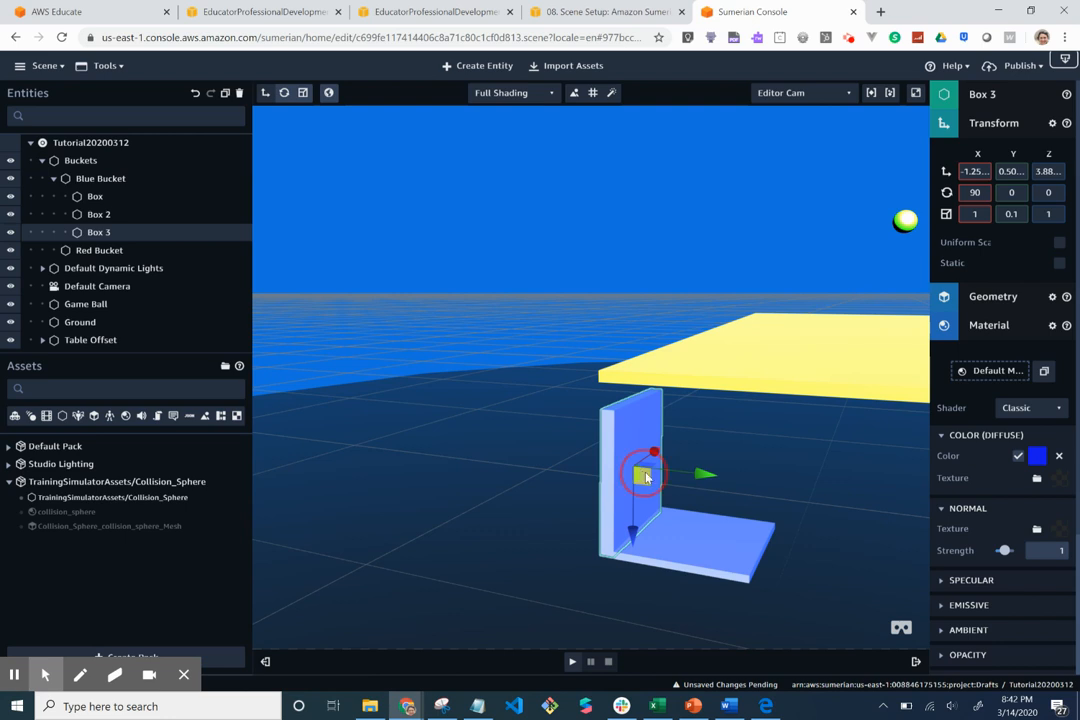
{"action": "left_click_drag", "start_coordinate": [646, 477], "coordinate": [769, 494]}
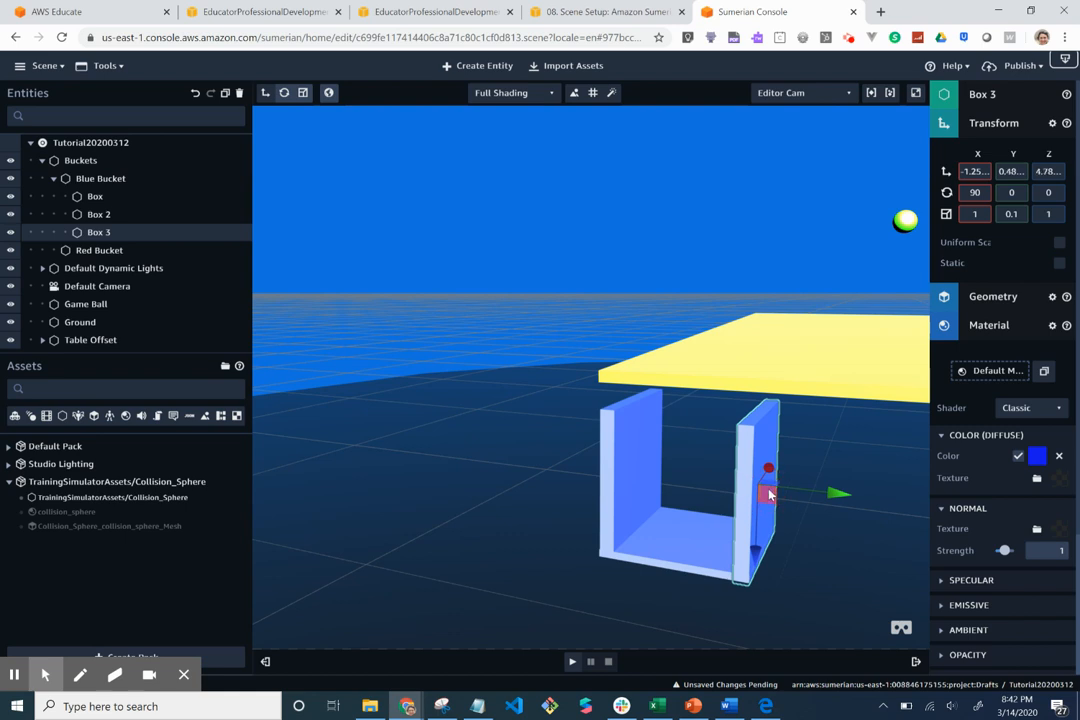
Form the third wall from a copy of the second, with Y rotation -90, covering the open side at about X -1.69.
{"action": "left_click", "coordinate": [225, 93]}
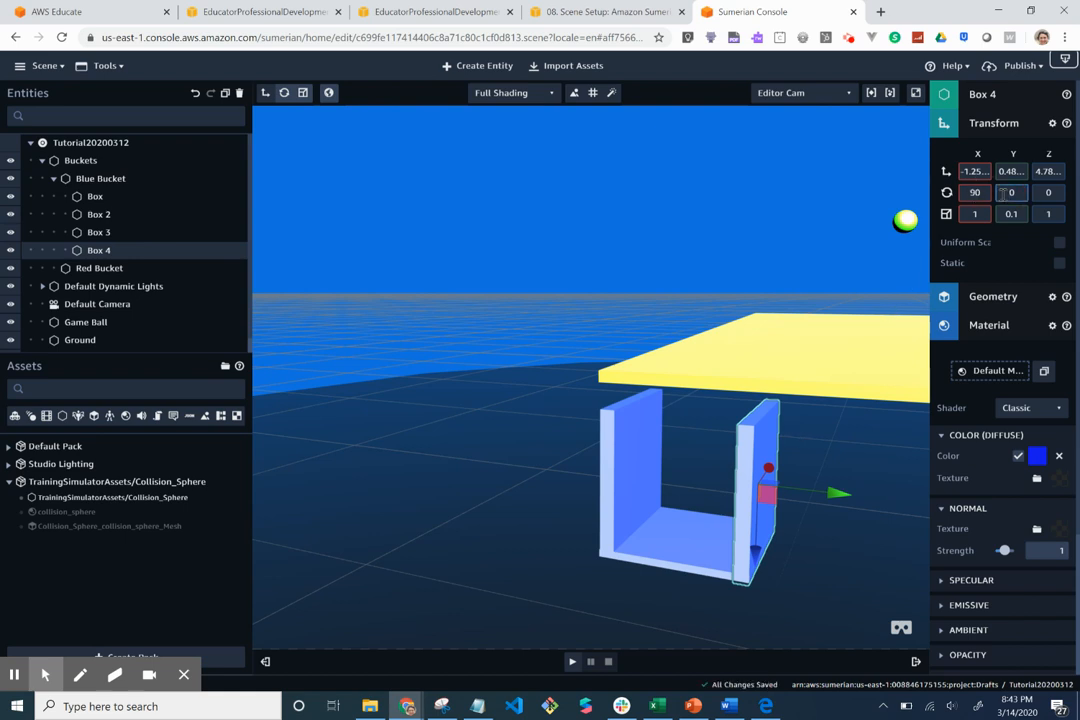
{"action": "type", "text": "90"}
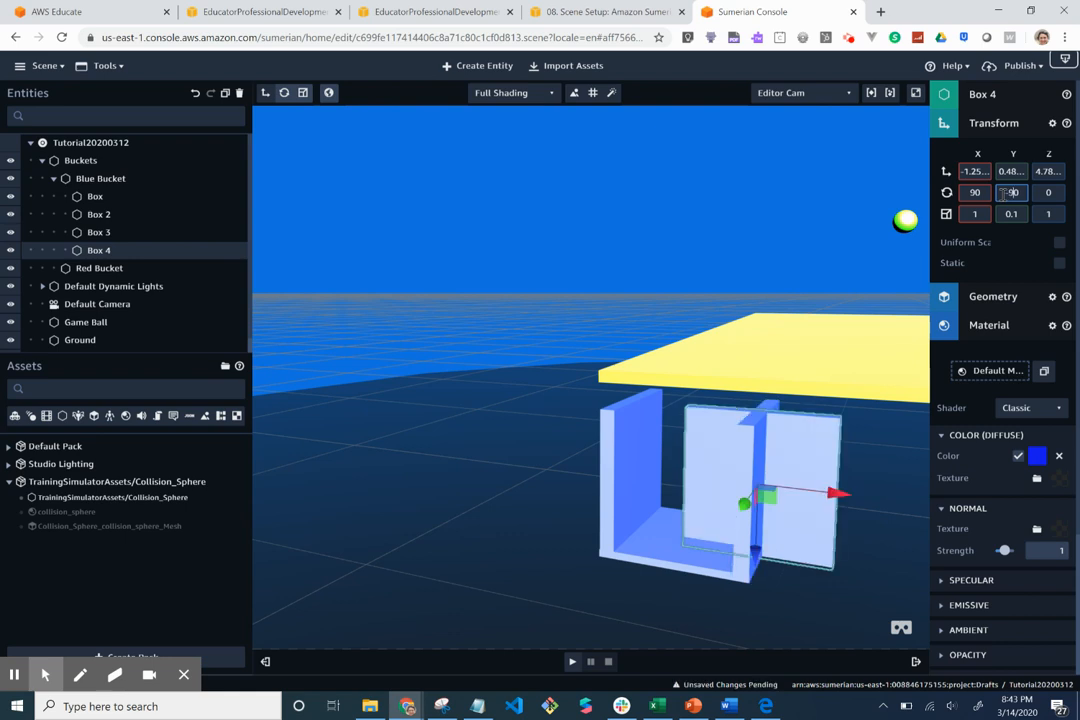
{"action": "left_click", "coordinate": [770, 498]}
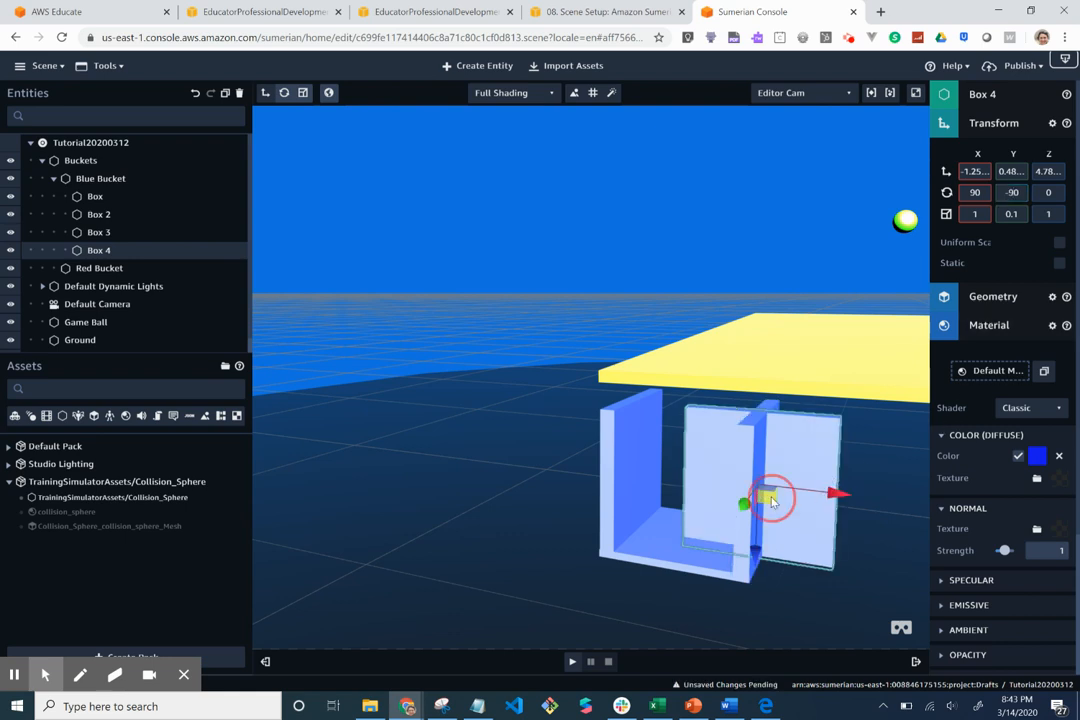
{"action": "left_click_drag", "start_coordinate": [770, 498], "coordinate": [650, 530]}
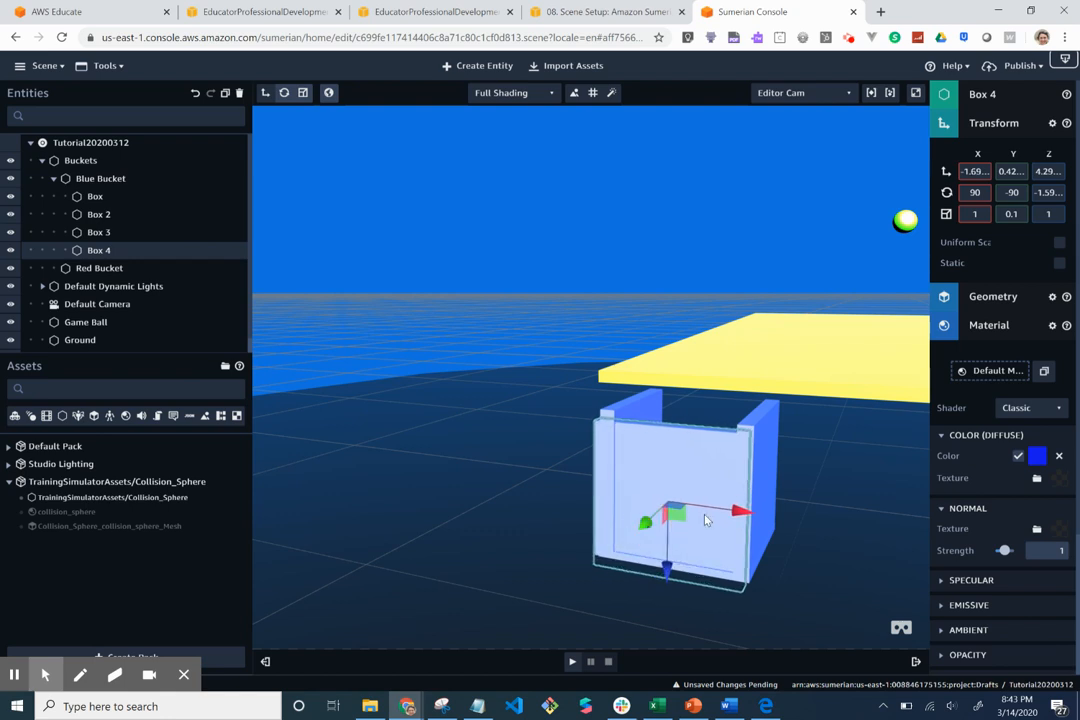
Duplicate the third wall and move the copy to the remaining open side next to the table, at about X -0.80.
{"action": "left_click", "coordinate": [225, 92]}
{"action": "left_click", "coordinate": [800, 518]}
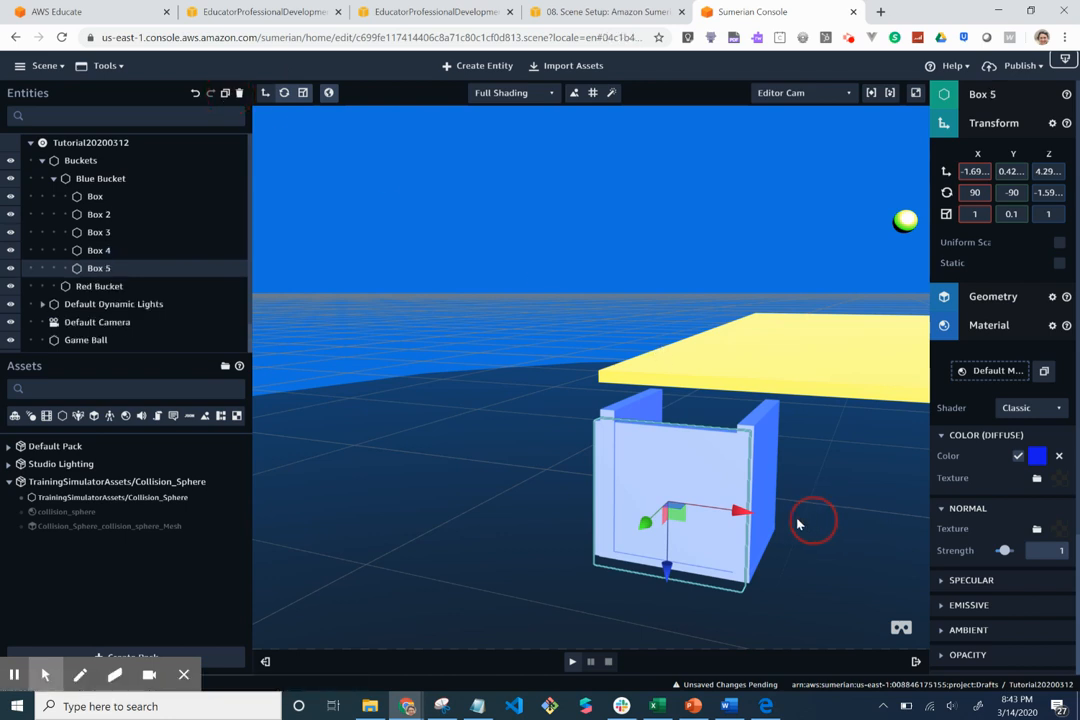
{"action": "left_click_drag", "start_coordinate": [865, 550], "coordinate": [716, 604]}
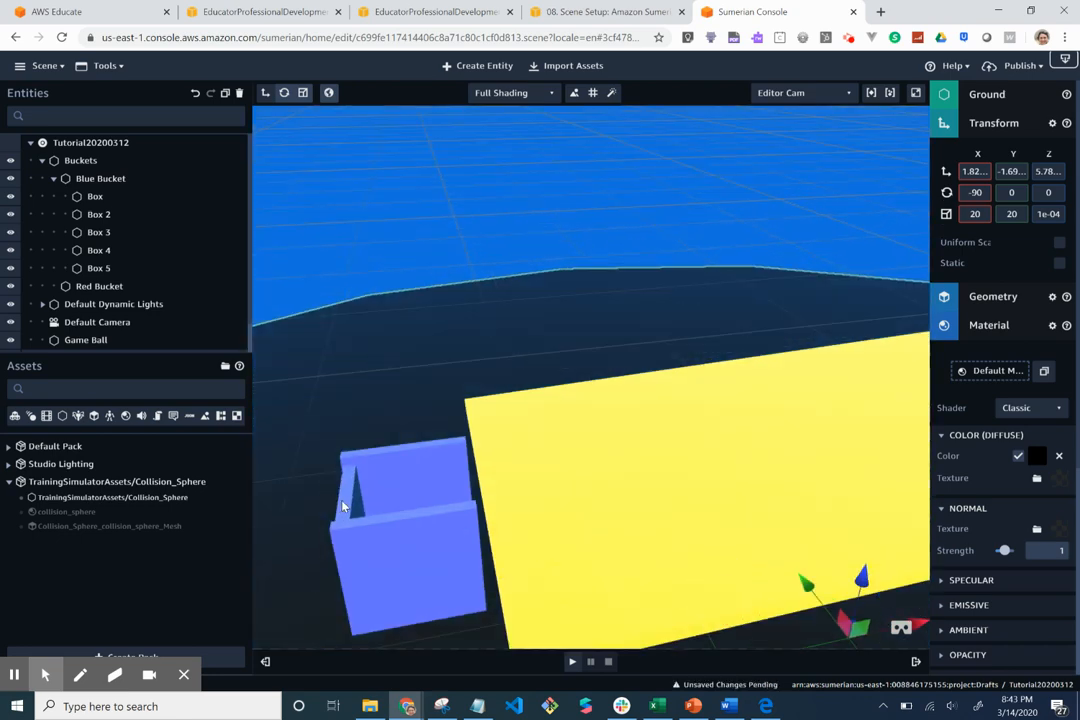
{"action": "left_click", "coordinate": [350, 521]}
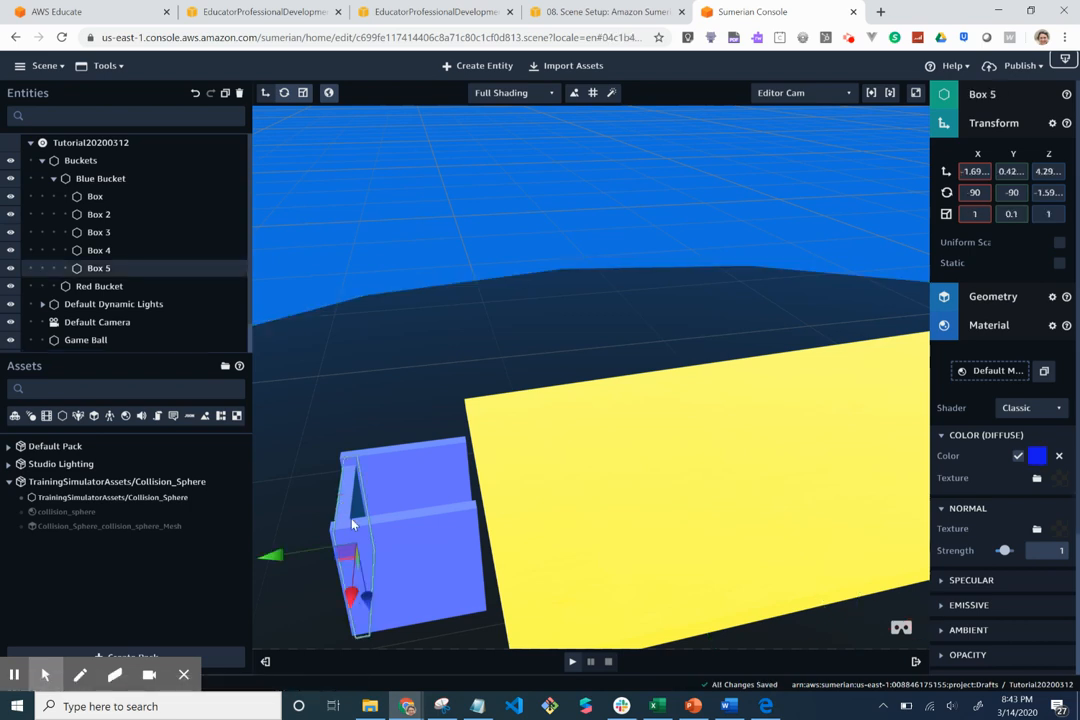
{"action": "left_click_drag", "start_coordinate": [350, 558], "coordinate": [460, 531]}
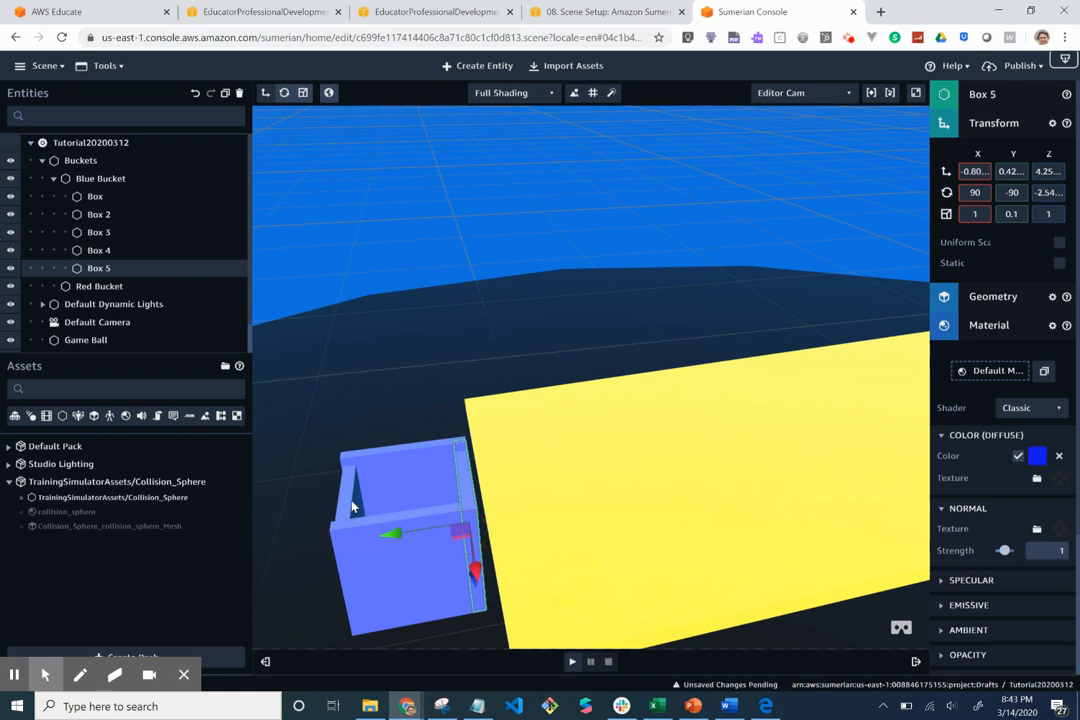
Raise the walls Box 4 and Box 5 level with the bucket's other walls, at about Y 0.50 and Y 0.49 respectively.
{"action": "left_click", "coordinate": [352, 507]}
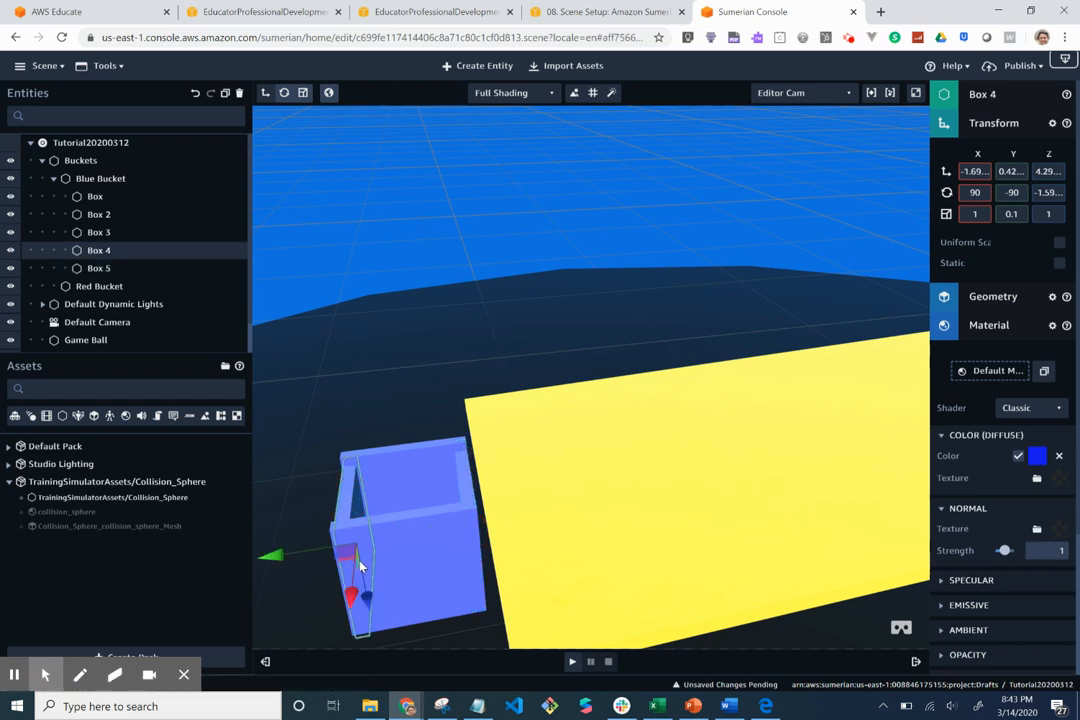
{"action": "left_click_drag", "start_coordinate": [368, 603], "coordinate": [365, 586]}
{"action": "left_click", "coordinate": [477, 562]}
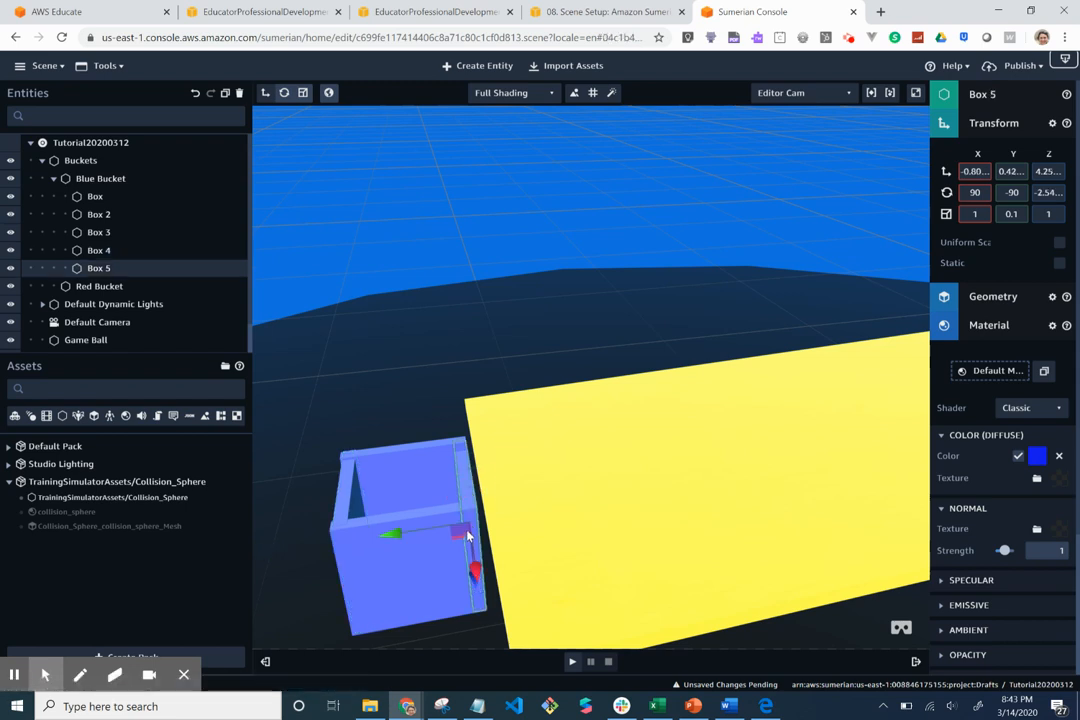
{"action": "left_click_drag", "start_coordinate": [468, 536], "coordinate": [449, 516]}
{"action": "left_click_drag", "start_coordinate": [476, 588], "coordinate": [476, 575]}
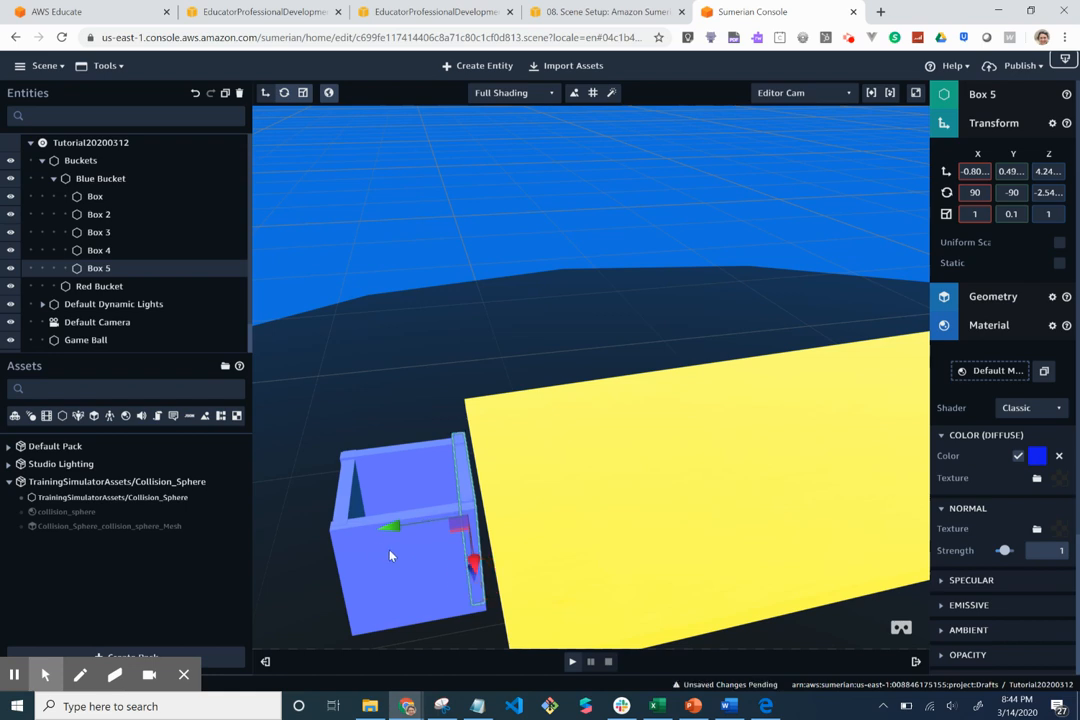
{"action": "left_click", "coordinate": [346, 515]}
{"action": "left_click_drag", "start_coordinate": [368, 598], "coordinate": [370, 591]}
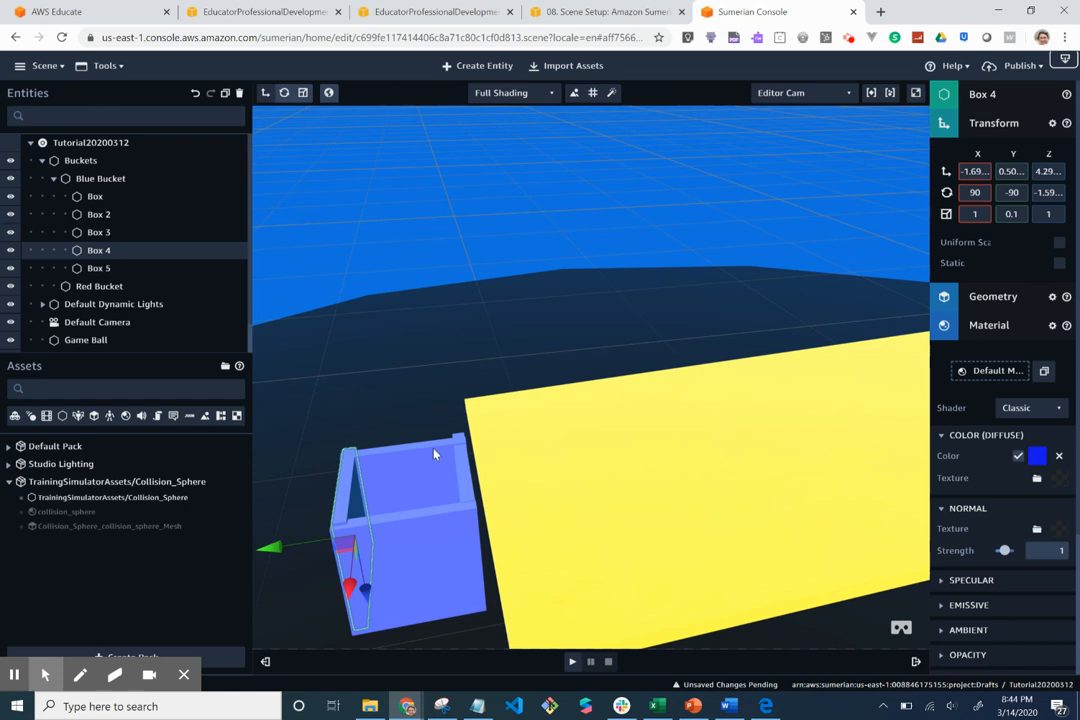
Duplicate the blue bucket's base and raise the copy inside the walls to about Y 0.31.
{"action": "mouse_move", "coordinate": [434, 454]}
{"action": "left_mouse_down"}
{"action": "mouse_move", "coordinate": [453, 525]}
{"action": "mouse_move", "coordinate": [467, 537]}
{"action": "mouse_move", "coordinate": [489, 516]}
{"action": "mouse_move", "coordinate": [493, 530]}
{"action": "mouse_move", "coordinate": [478, 527]}
{"action": "mouse_move", "coordinate": [452, 453]}
{"action": "left_mouse_up"}
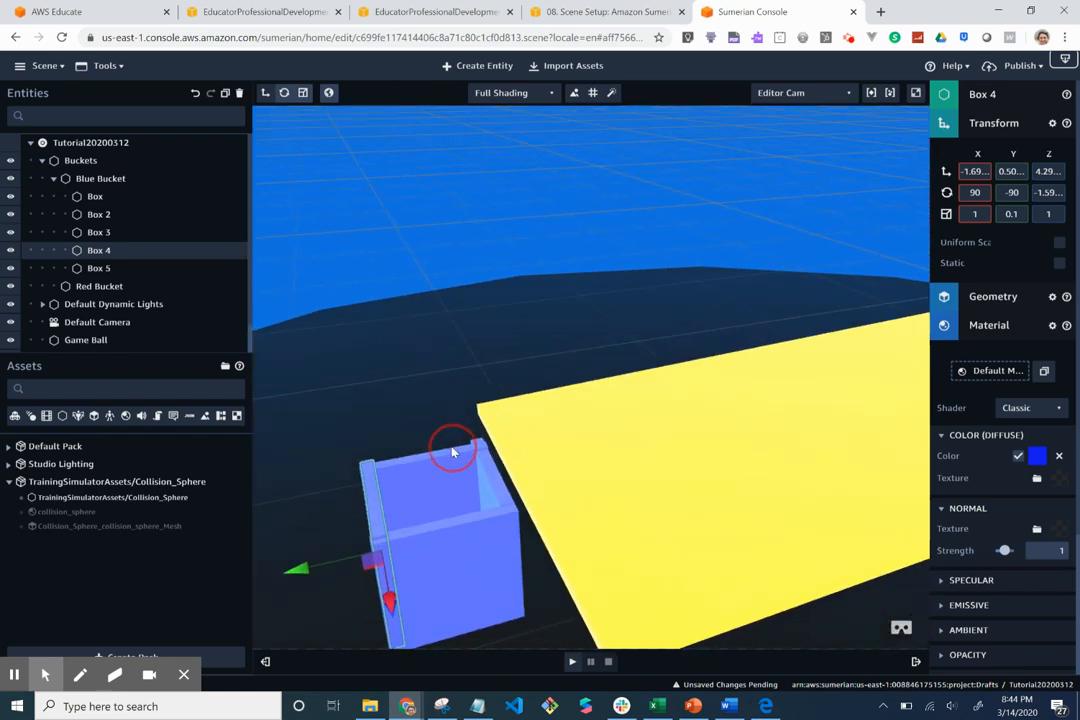
{"action": "left_click", "coordinate": [446, 458]}
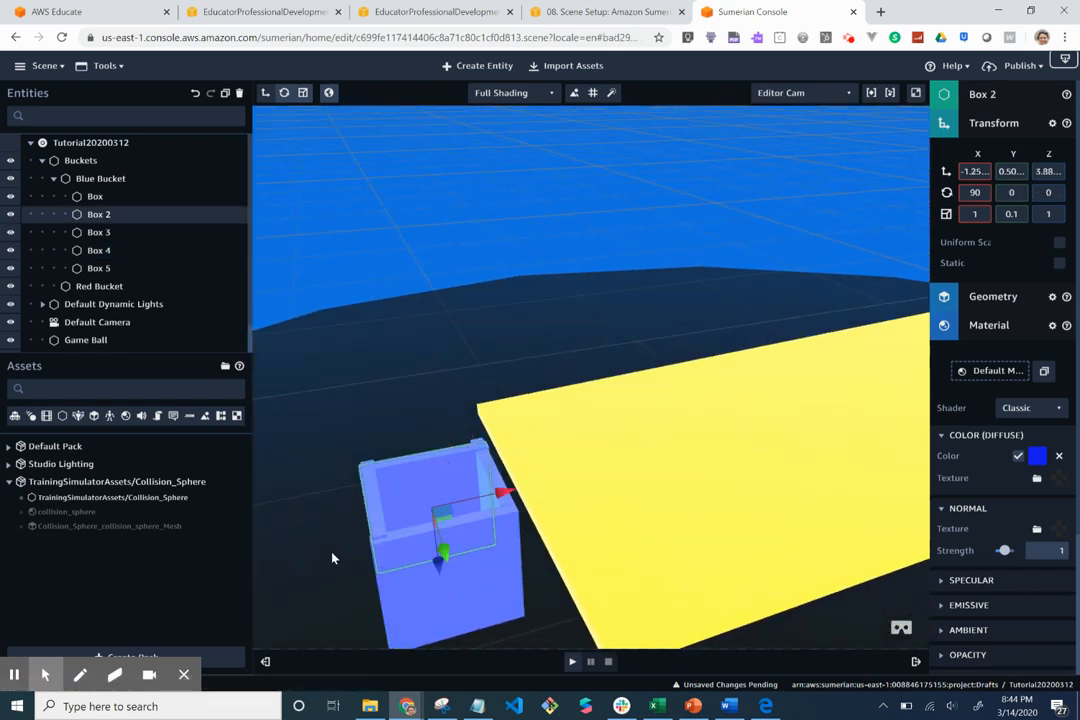
{"action": "left_click", "coordinate": [115, 200]}
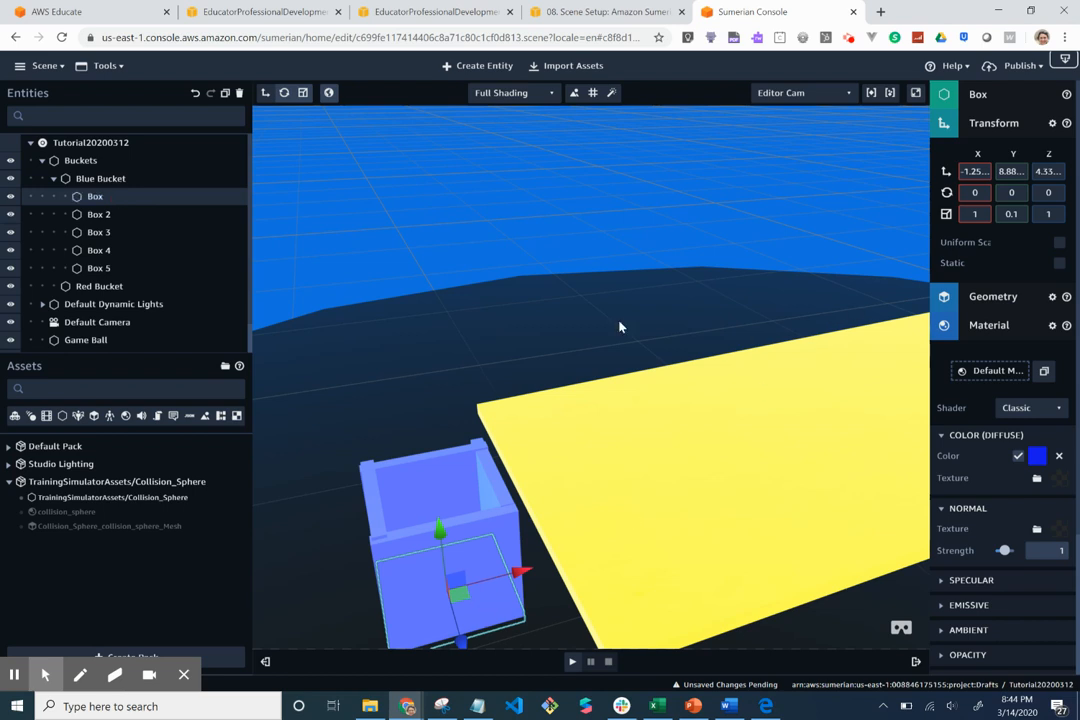
{"action": "left_click", "coordinate": [225, 94]}
{"action": "left_click_drag", "start_coordinate": [439, 536], "coordinate": [437, 512]}
{"action": "left_click_drag", "start_coordinate": [340, 523], "coordinate": [358, 607]}
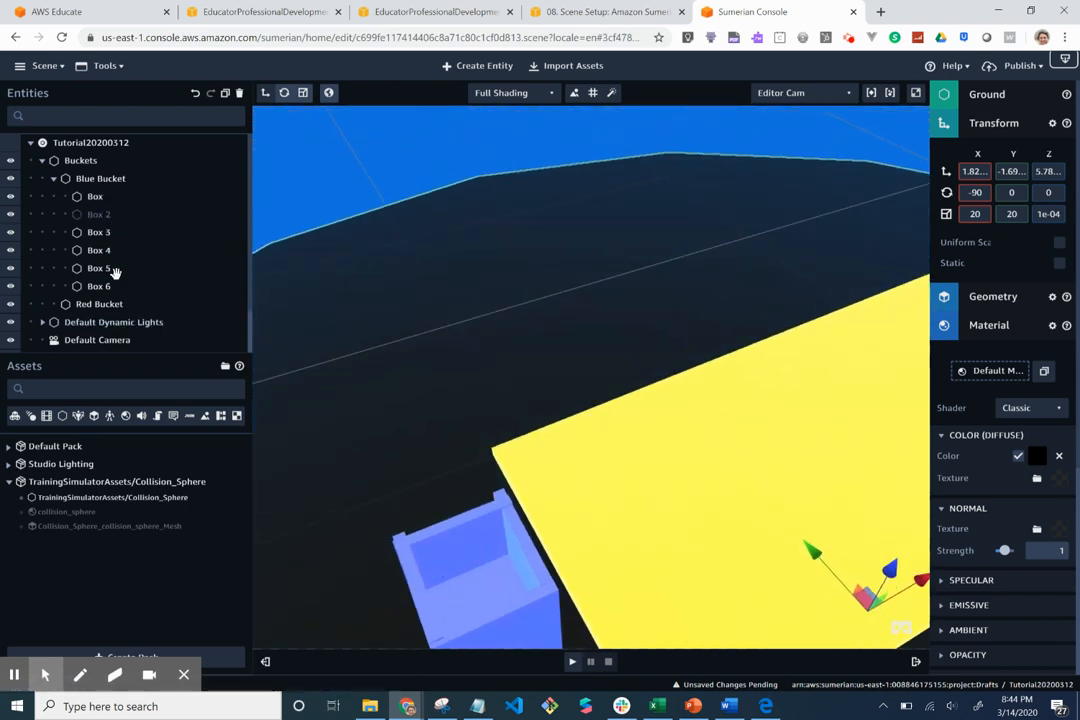
{"action": "left_click_drag", "start_coordinate": [113, 287], "coordinate": [113, 296]}
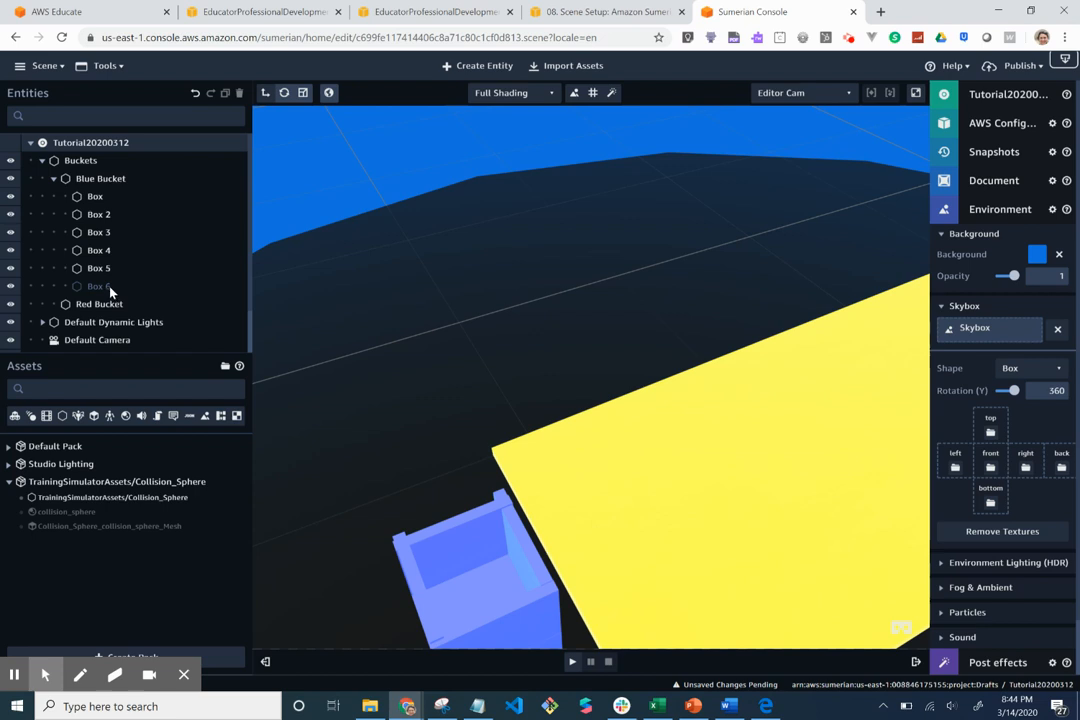
{"action": "left_click", "coordinate": [110, 289]}
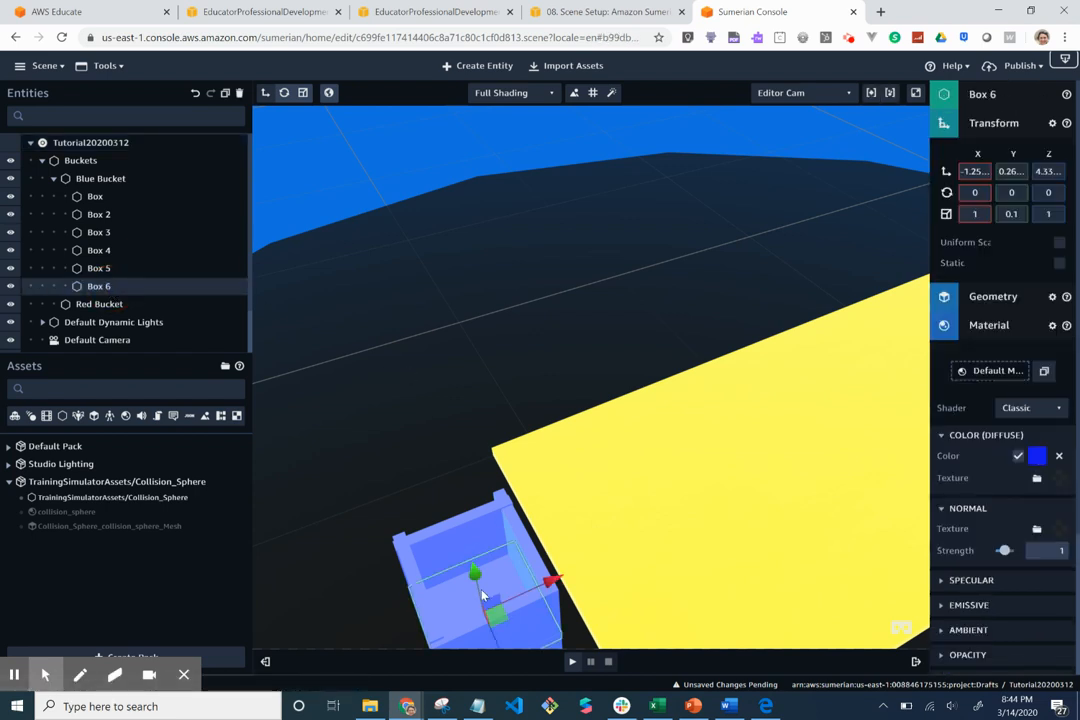
{"action": "left_click_drag", "start_coordinate": [475, 573], "coordinate": [474, 567]}
{"action": "right_click_drag", "start_coordinate": [435, 484], "coordinate": [411, 397]}
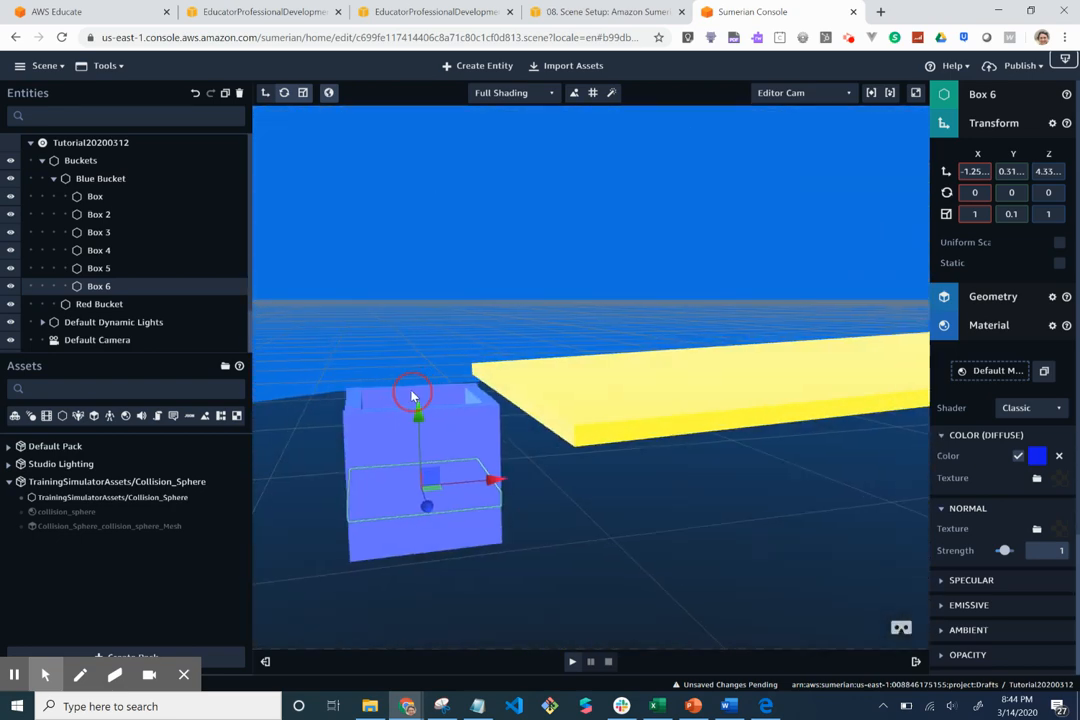
Add a box-shaped Collider component to the raised base copy and make it a trigger.
{"action": "left_click", "coordinate": [985, 131]}
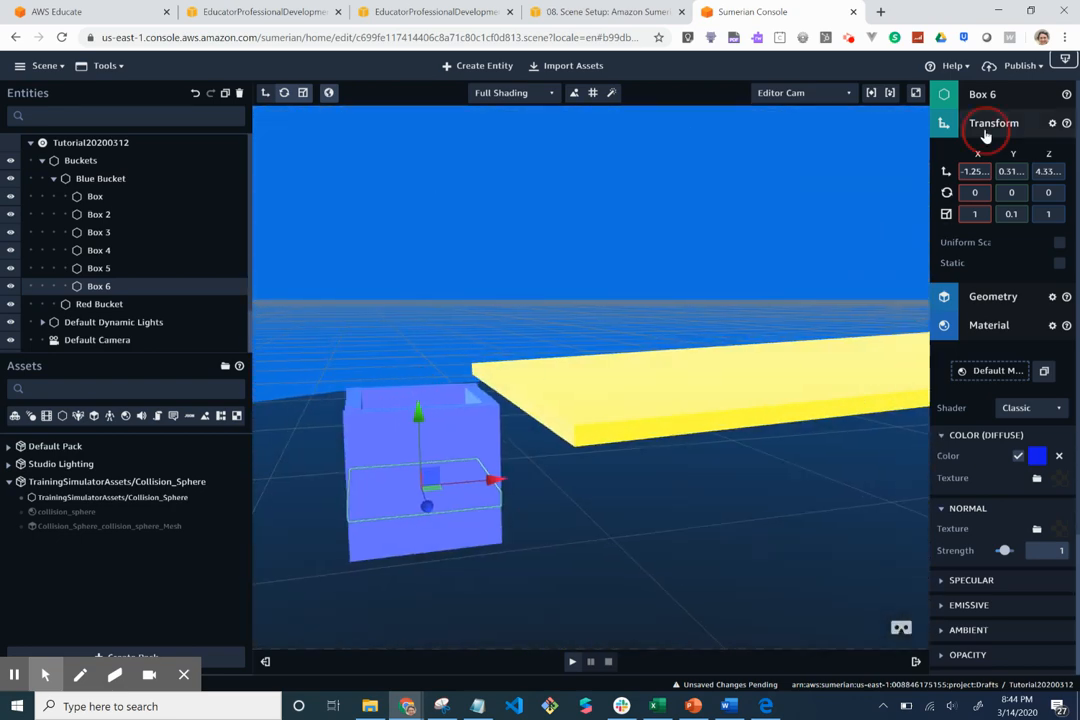
{"action": "left_click", "coordinate": [1005, 183]}
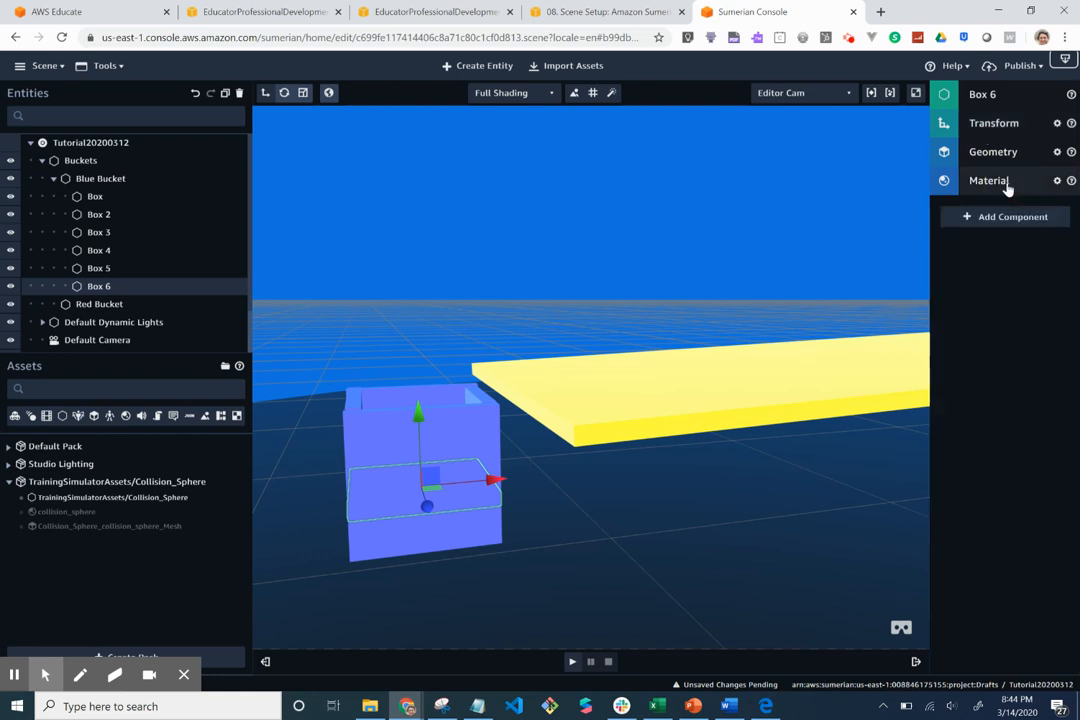
{"action": "left_click", "coordinate": [973, 216]}
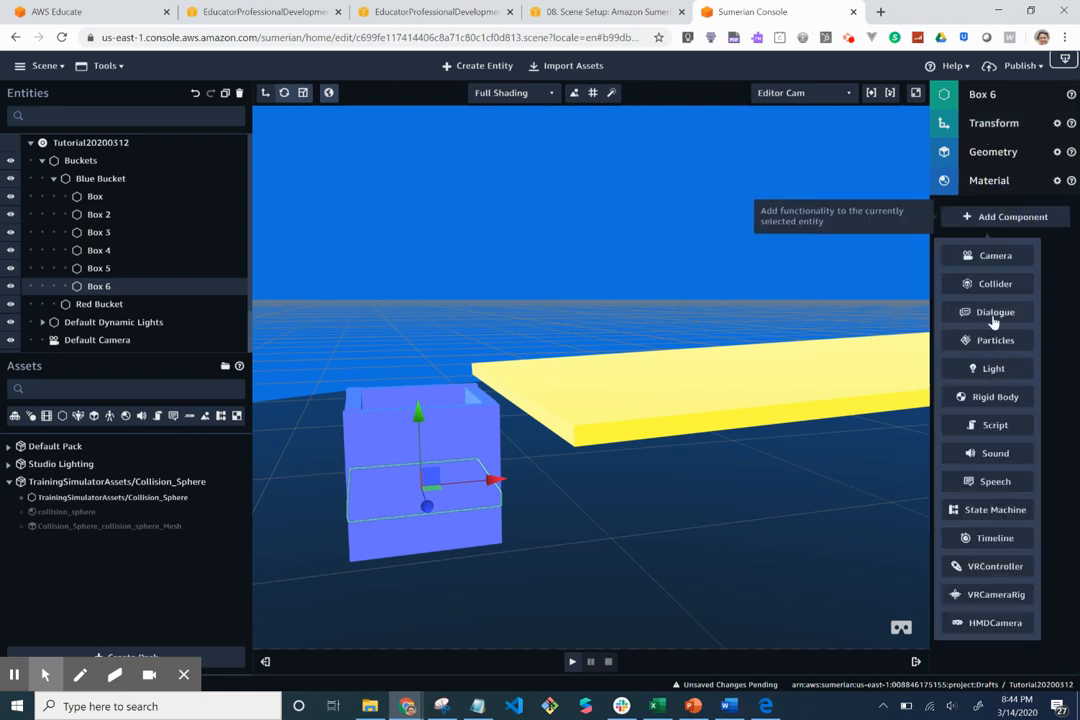
{"action": "left_click", "coordinate": [995, 284]}
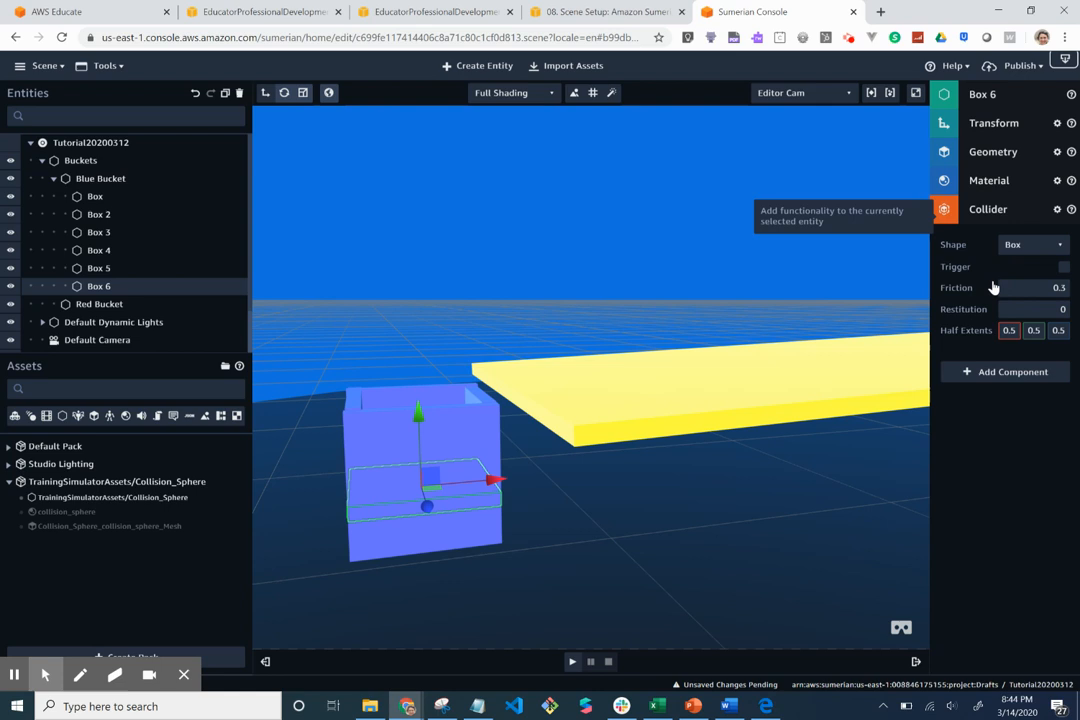
{"action": "left_click", "coordinate": [1063, 267]}
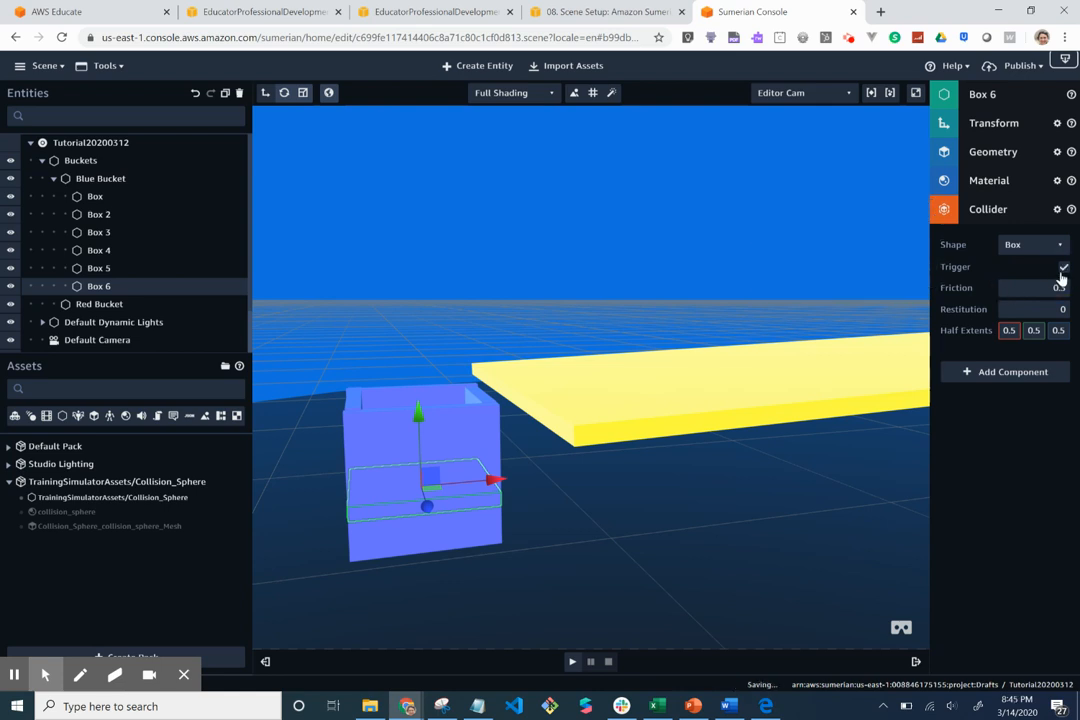
Rename the raised base copy as Trigger Box.
{"action": "left_click", "coordinate": [993, 95]}
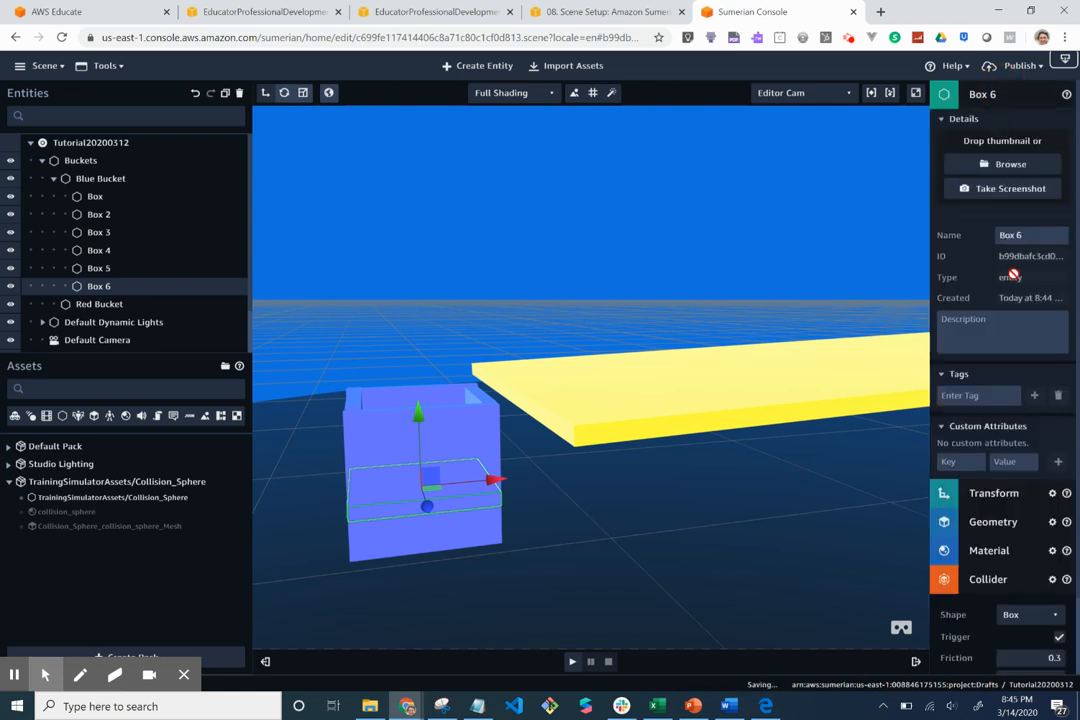
{"action": "right_click", "coordinate": [1031, 235]}
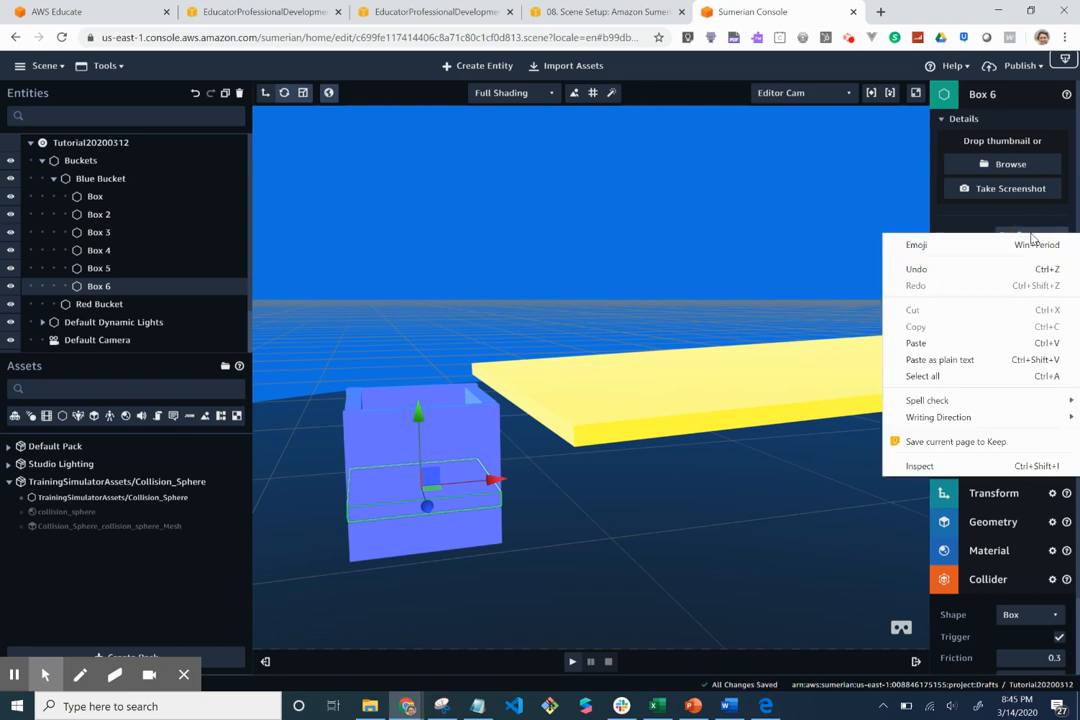
{"action": "left_click", "coordinate": [1031, 235]}
{"action": "key", "text": "BackSpace"}
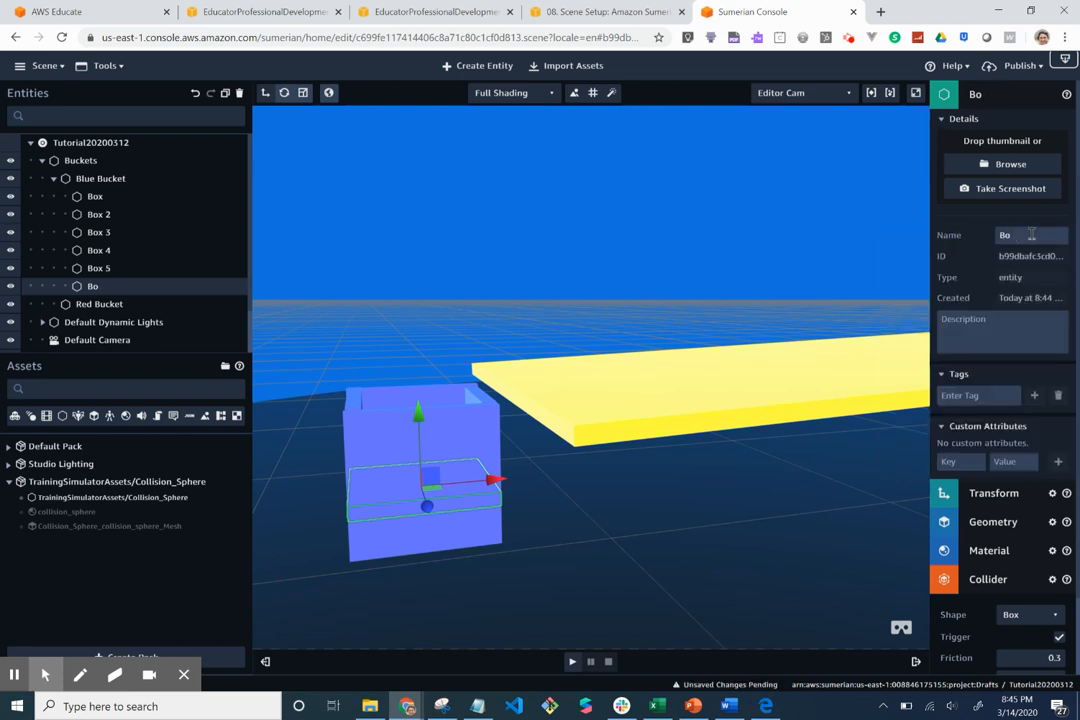
{"action": "key", "text": "BackSpace"}
{"action": "key", "text": "BackSpace"}
{"action": "type", "text": "Trigger Box"}
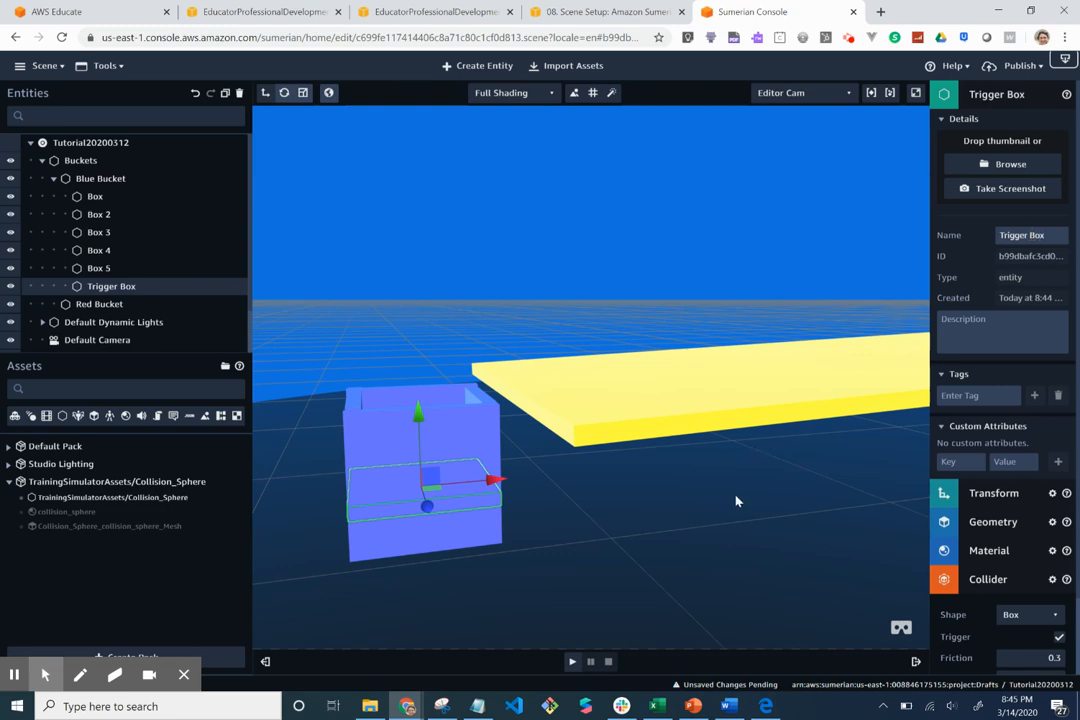
Lower the Trigger Box slightly inside the blue bucket.
{"action": "left_click", "coordinate": [626, 550]}
{"action": "left_click_drag", "start_coordinate": [626, 550], "coordinate": [742, 580]}
{"action": "left_click_drag", "start_coordinate": [757, 578], "coordinate": [742, 558]}
{"action": "left_click", "coordinate": [705, 535]}
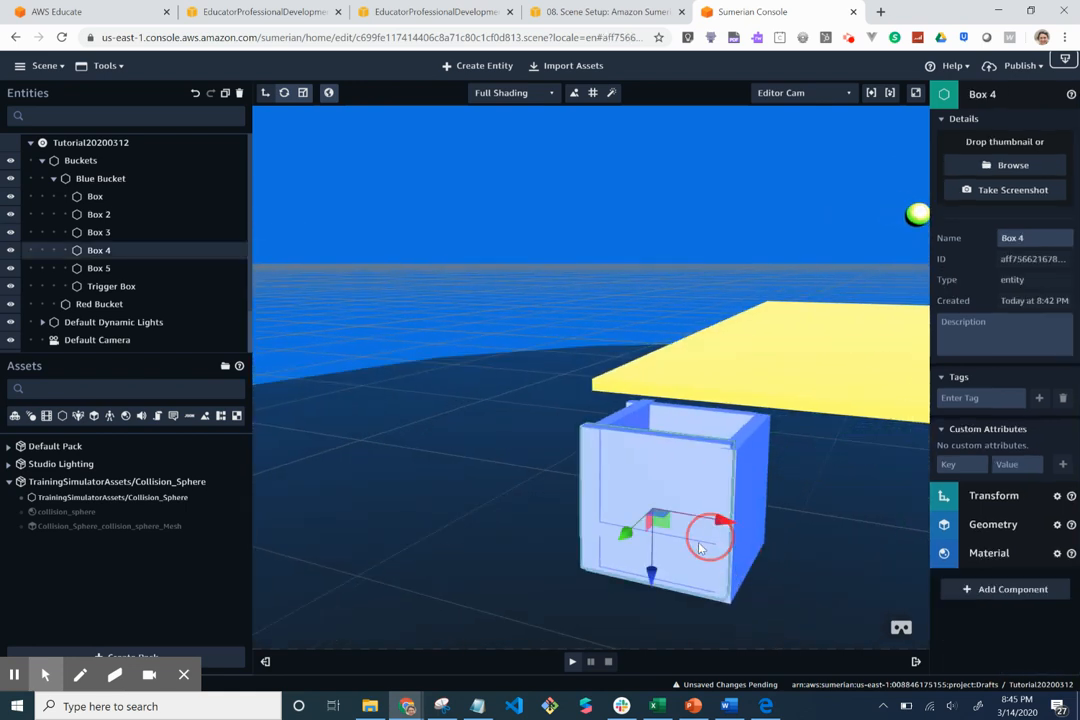
{"action": "left_click", "coordinate": [695, 548]}
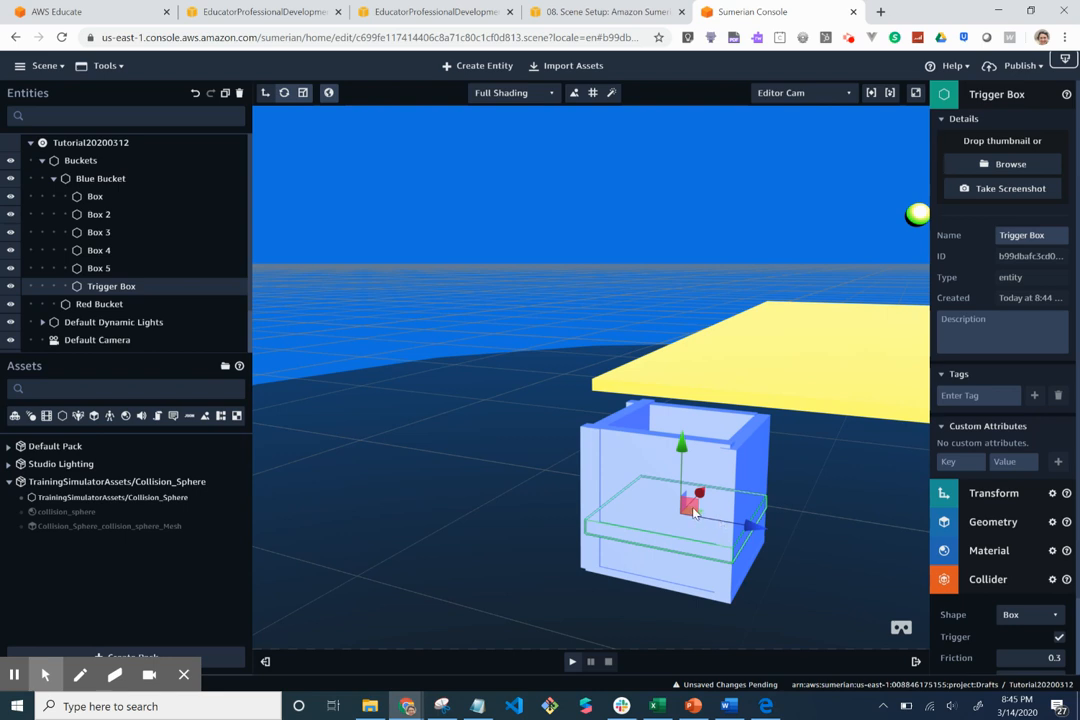
{"action": "left_click_drag", "start_coordinate": [693, 510], "coordinate": [691, 530]}
Slide the wall next to the table sideways until flush with the bucket's corners, and nudge the adjoining Box 2 wall slightly outward.
{"action": "left_click", "coordinate": [487, 532]}
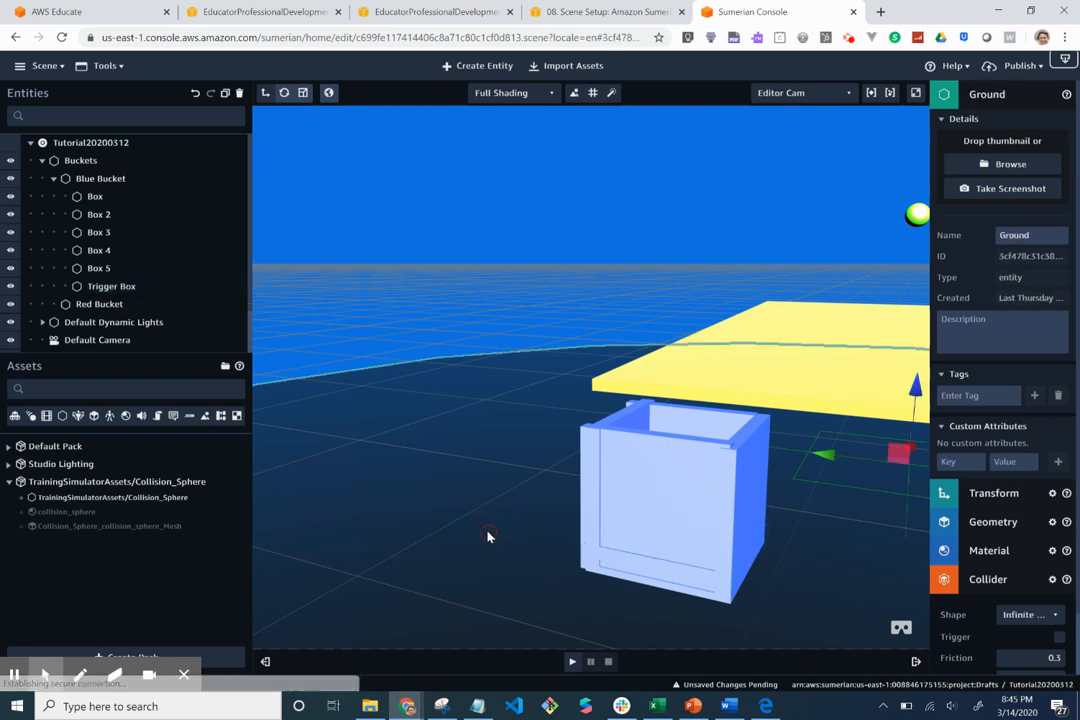
{"action": "left_click_drag", "start_coordinate": [487, 537], "coordinate": [530, 632]}
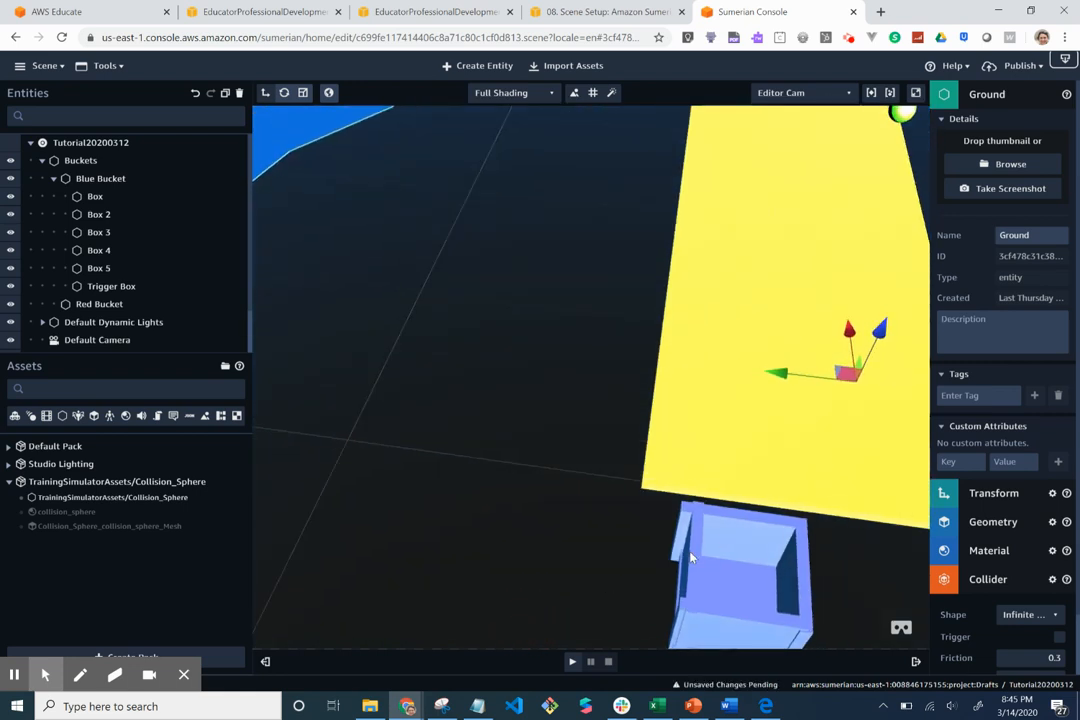
{"action": "left_click", "coordinate": [690, 557]}
{"action": "left_click", "coordinate": [761, 521]}
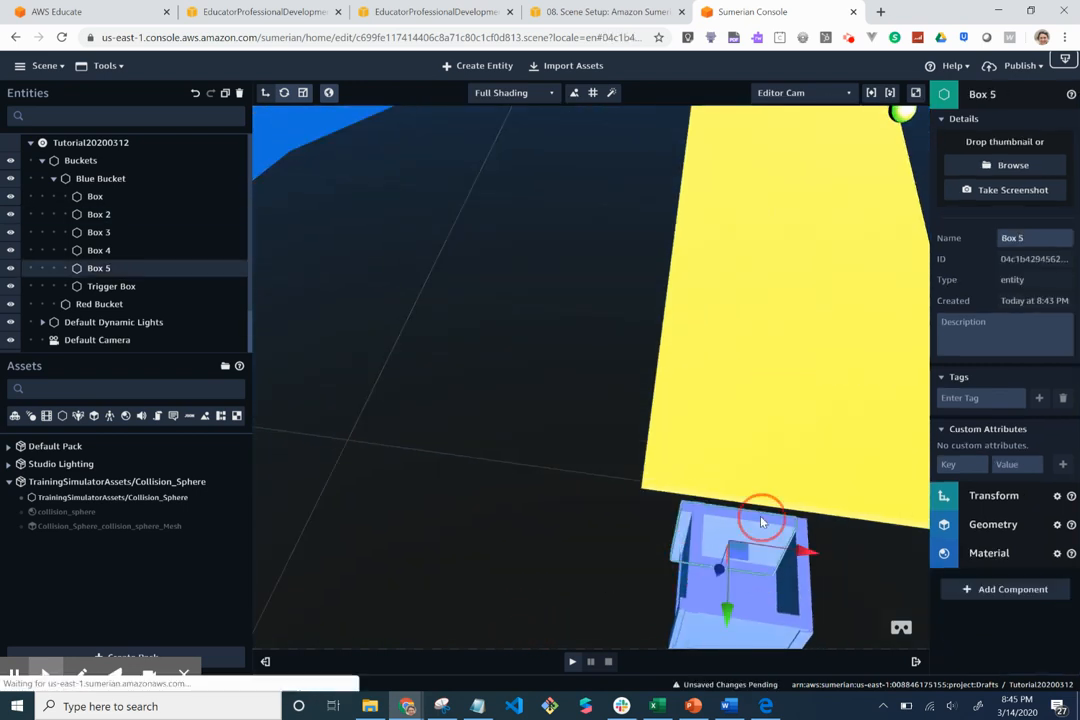
{"action": "left_click", "coordinate": [810, 555]}
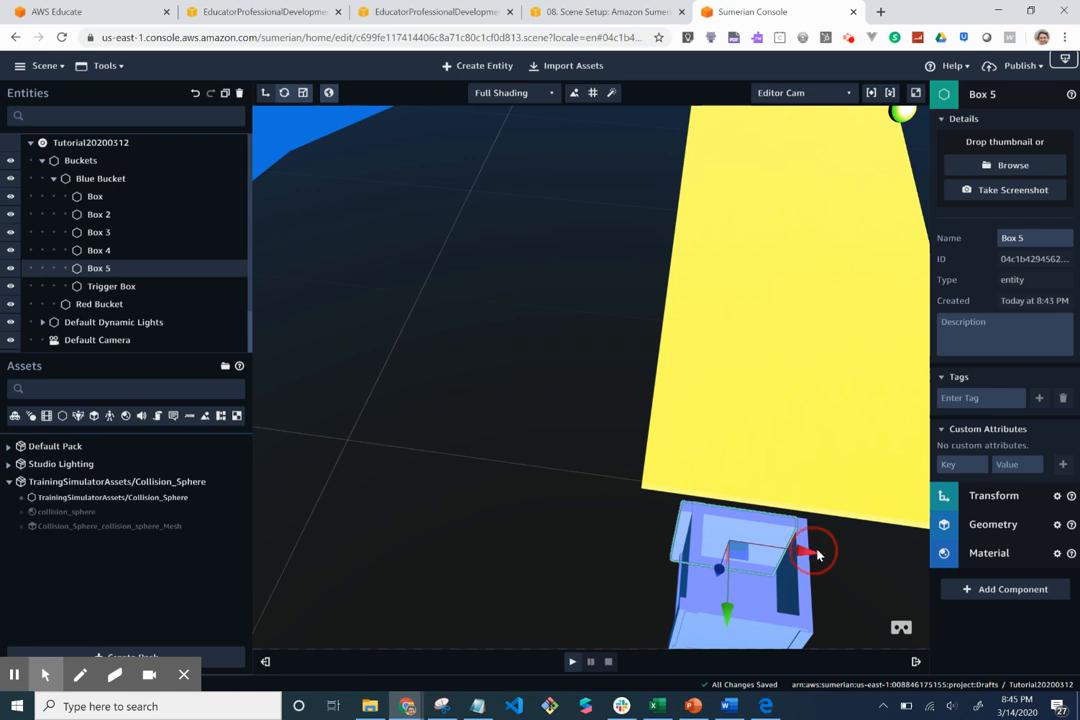
{"action": "left_click", "coordinate": [795, 535]}
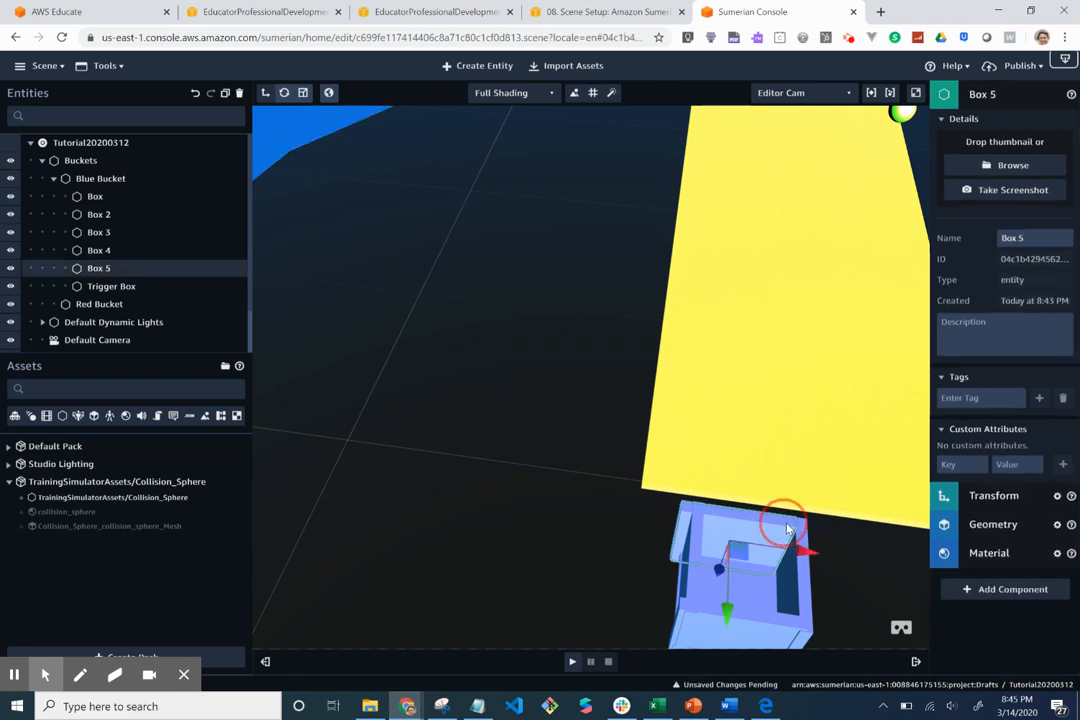
{"action": "left_click_drag", "start_coordinate": [805, 551], "coordinate": [813, 553]}
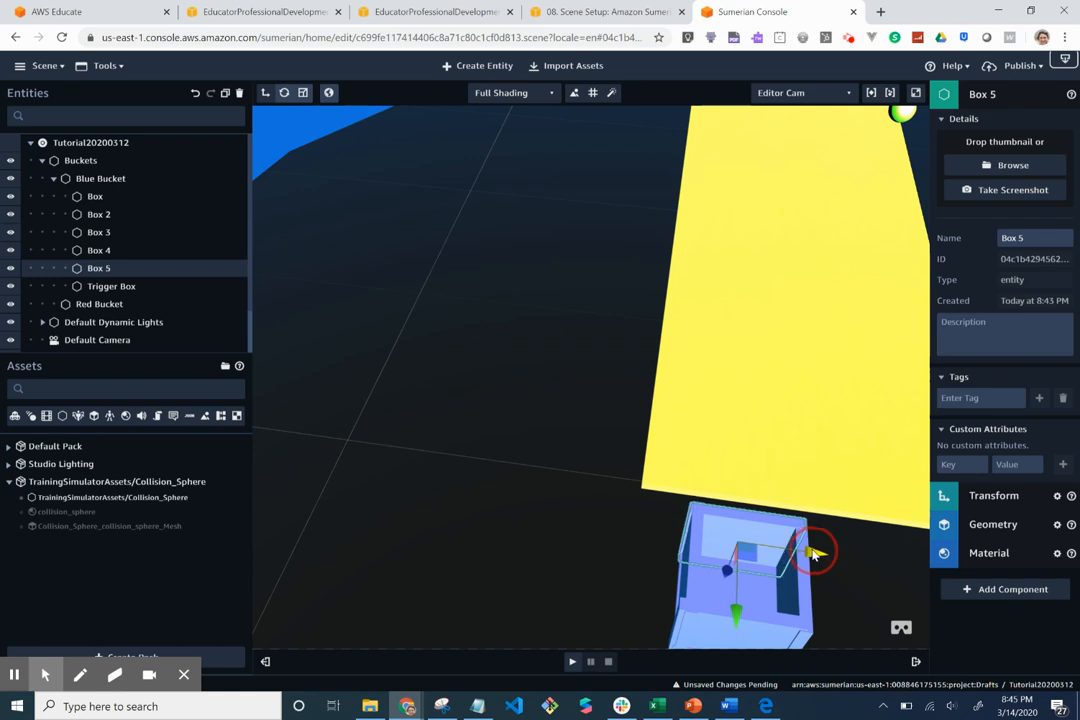
{"action": "left_click", "coordinate": [696, 573]}
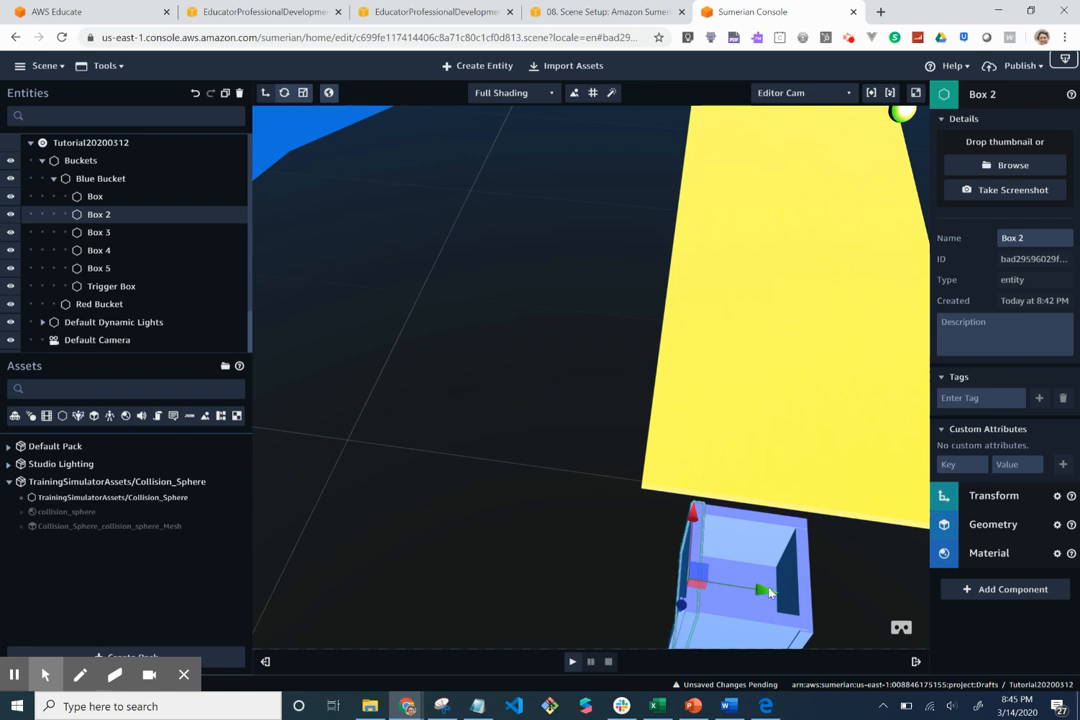
{"action": "left_click", "coordinate": [766, 591]}
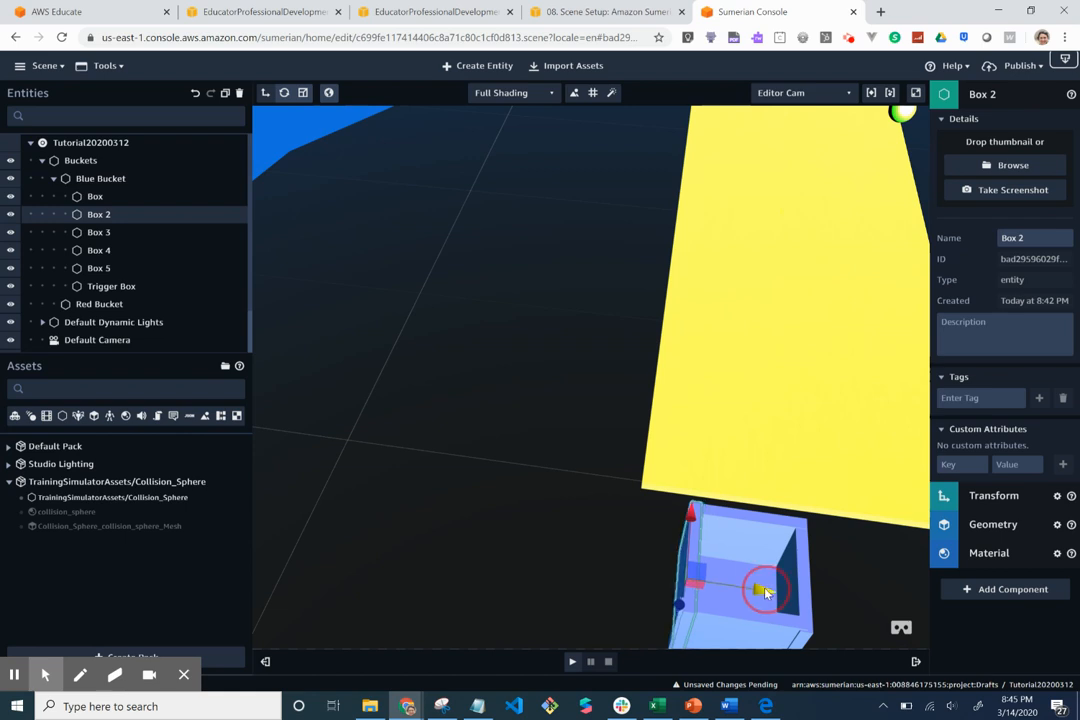
Align the Box 4 wall, opposite the table side, with the bucket's corners and shift it slightly outward to cover the adjoining edges.
{"action": "left_click", "coordinate": [620, 585]}
{"action": "left_click_drag", "start_coordinate": [620, 583], "coordinate": [639, 564]}
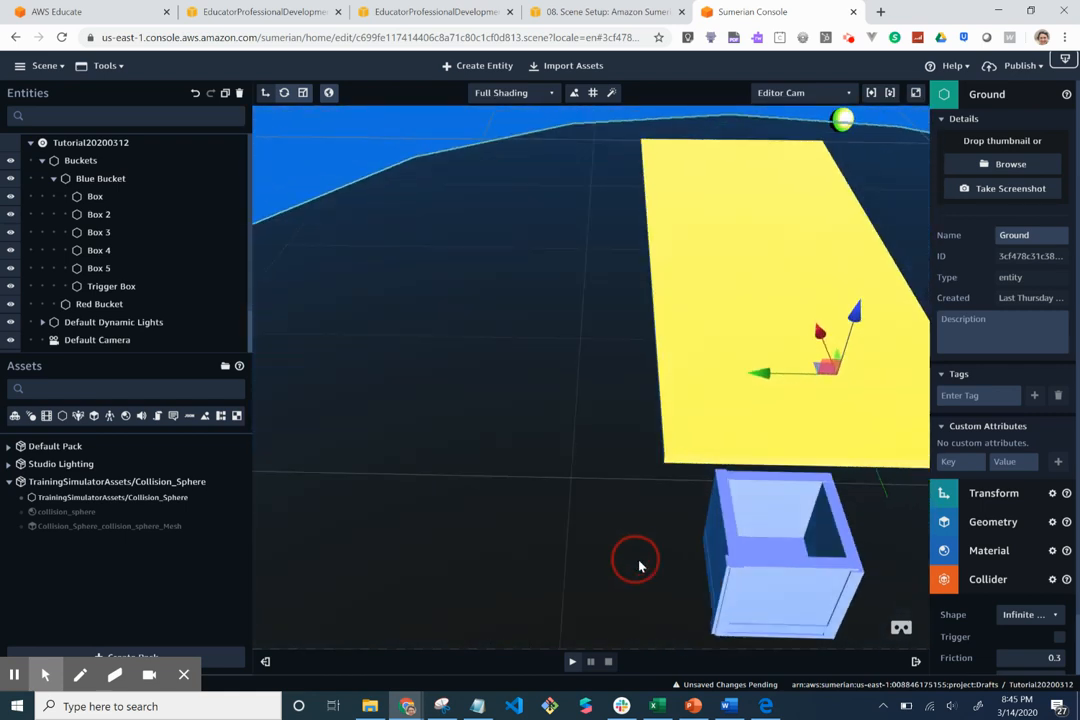
{"action": "left_click", "coordinate": [819, 572]}
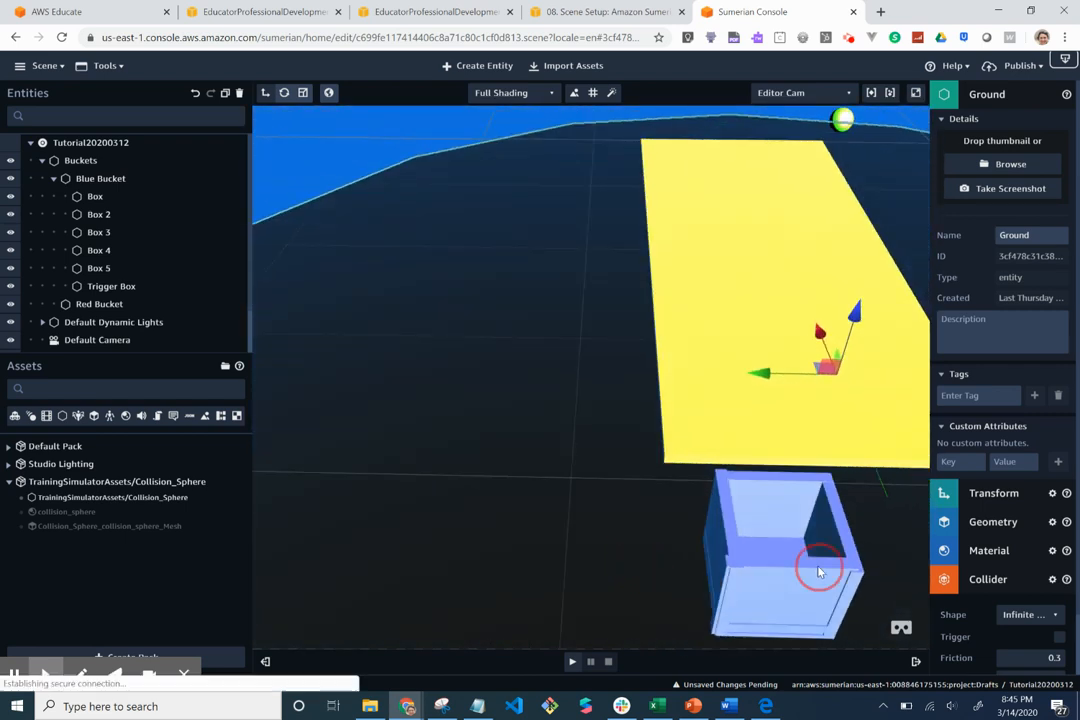
{"action": "left_click_drag", "start_coordinate": [858, 604], "coordinate": [863, 603]}
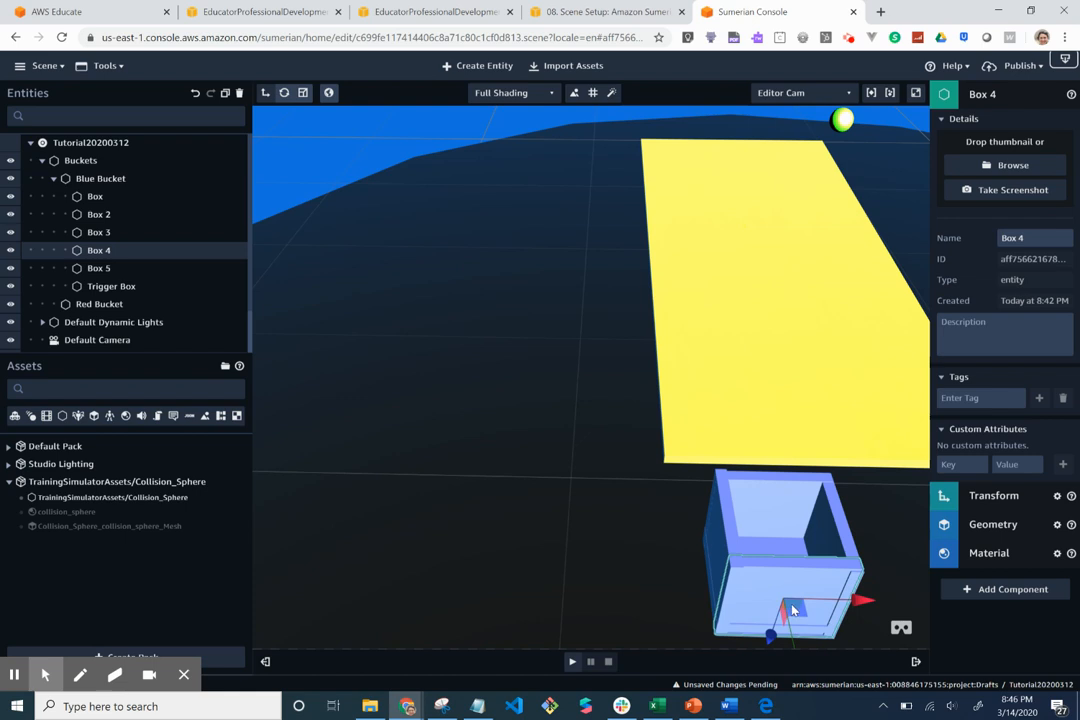
{"action": "left_click_drag", "start_coordinate": [792, 609], "coordinate": [789, 604]}
{"action": "left_click_drag", "start_coordinate": [608, 557], "coordinate": [588, 506]}
{"action": "left_click", "coordinate": [752, 523]}
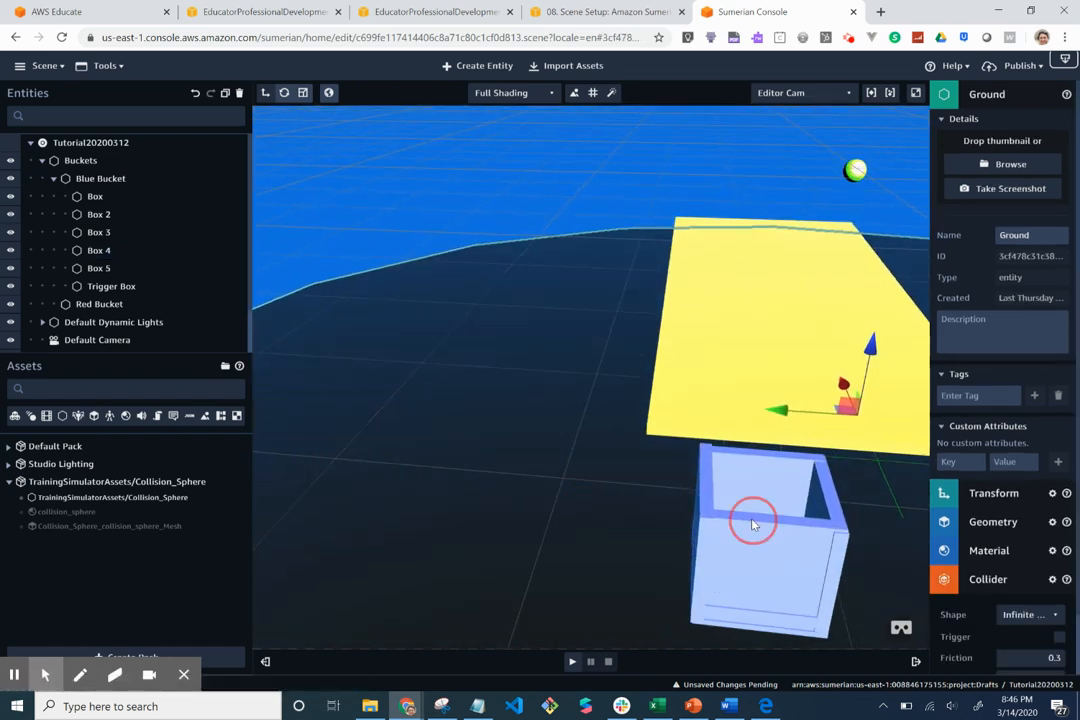
{"action": "left_click_drag", "start_coordinate": [771, 632], "coordinate": [771, 632]}
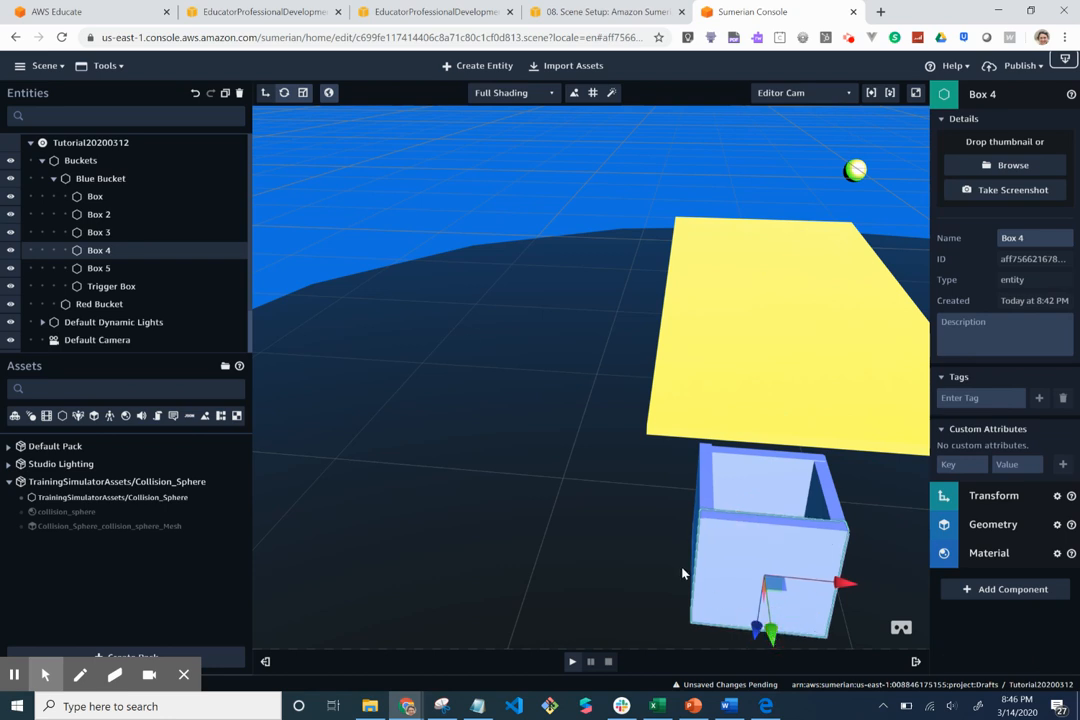
Shift the Box 2 wall slightly along its length and nudge the Box 4 wall outward to cover Box 2's exposed edge.
{"action": "left_click_drag", "start_coordinate": [648, 562], "coordinate": [648, 618]}
{"action": "left_click", "coordinate": [654, 611]}
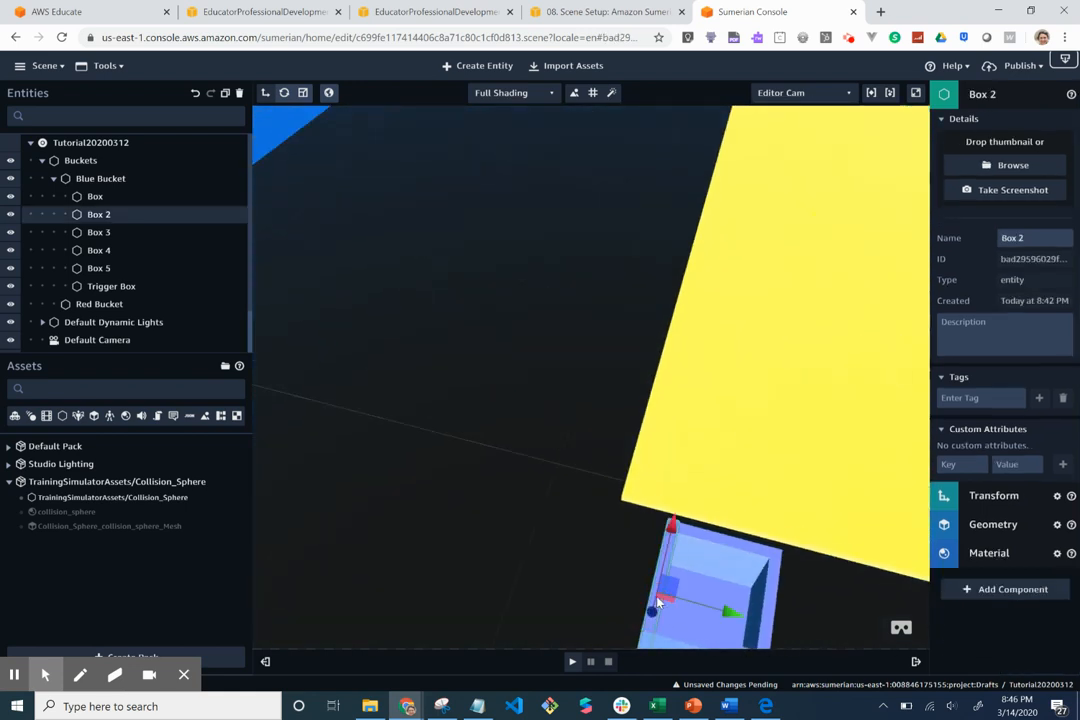
{"action": "left_click_drag", "start_coordinate": [671, 530], "coordinate": [672, 532]}
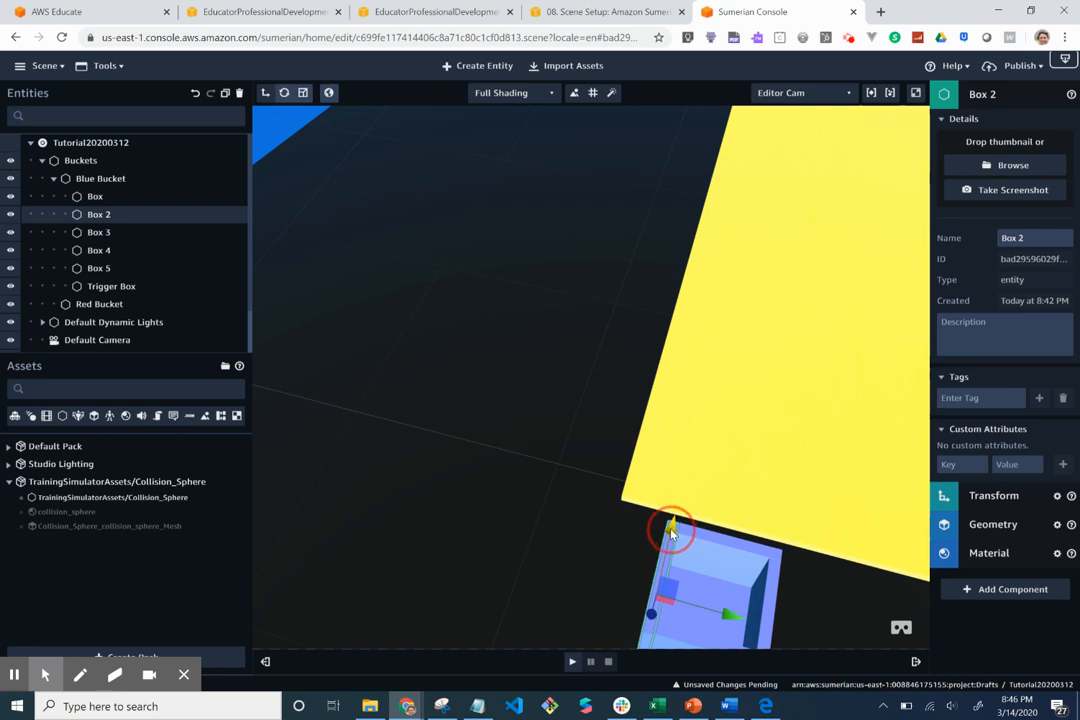
{"action": "left_click", "coordinate": [589, 552]}
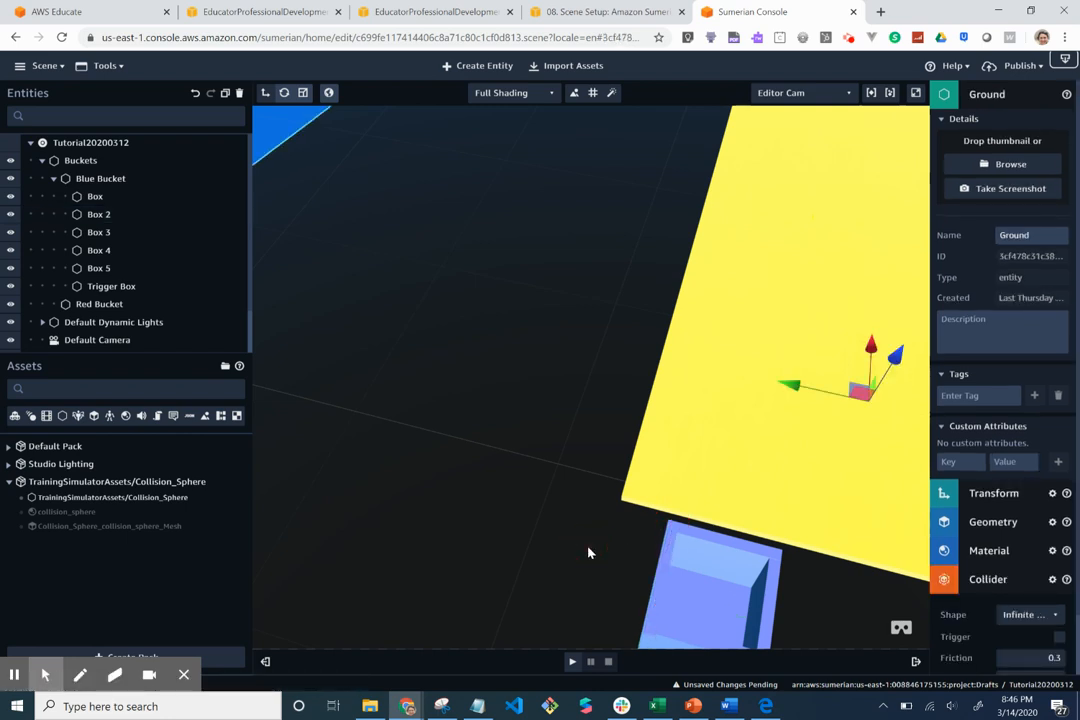
{"action": "left_click_drag", "start_coordinate": [589, 552], "coordinate": [592, 466]}
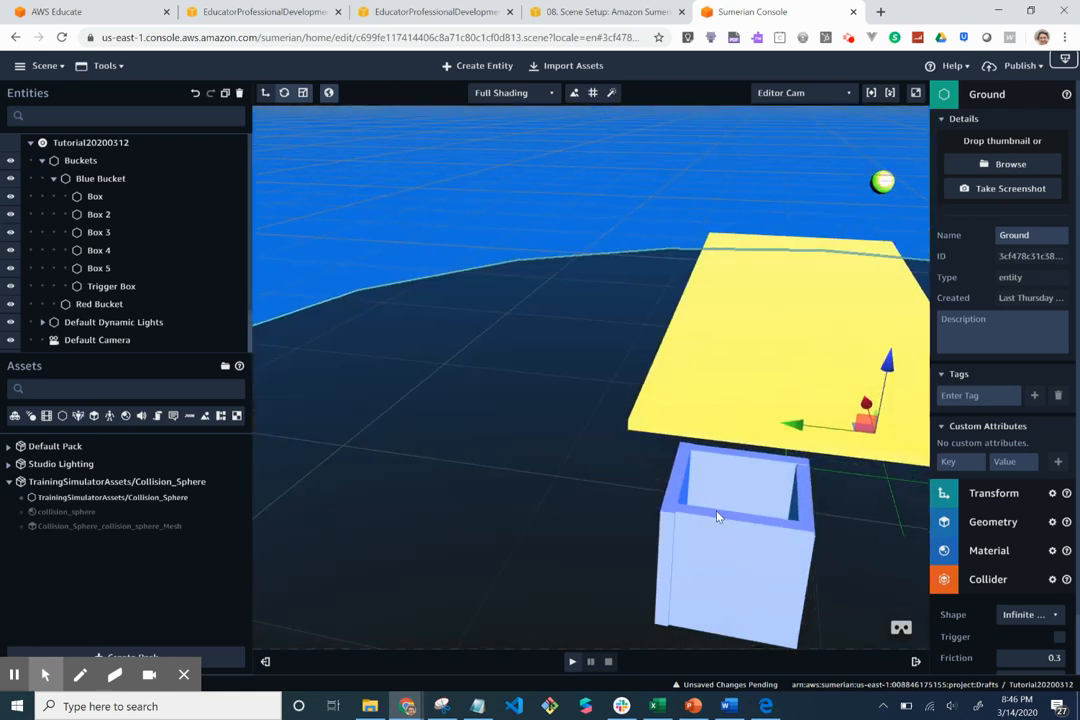
{"action": "left_click", "coordinate": [716, 516]}
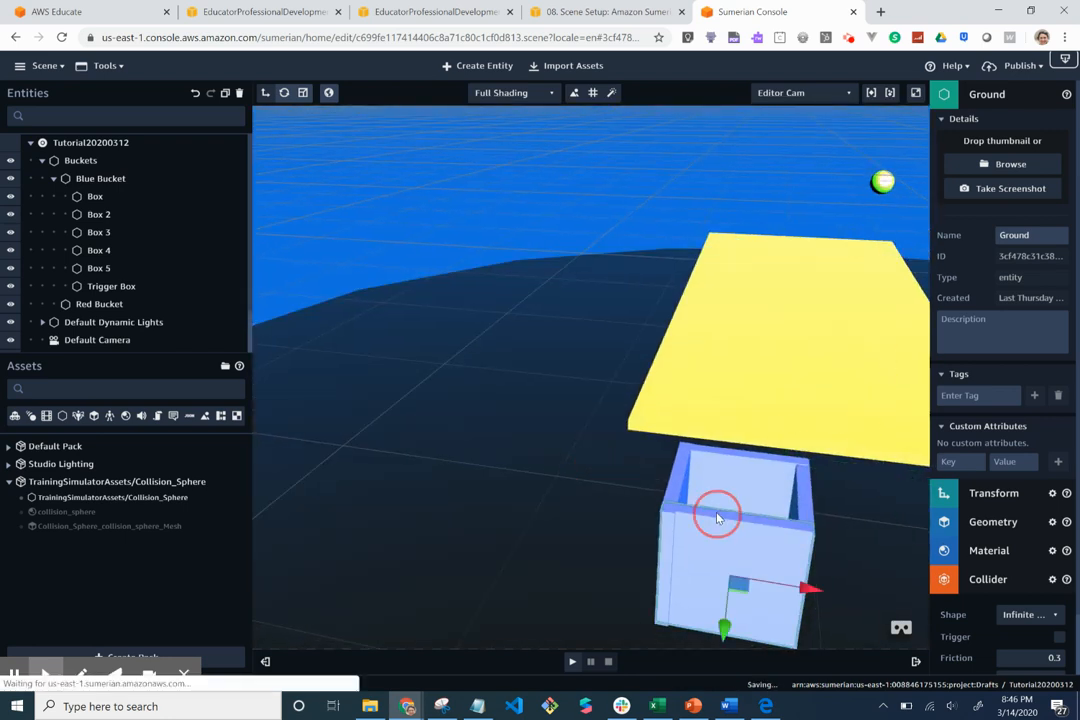
{"action": "left_click", "coordinate": [726, 630]}
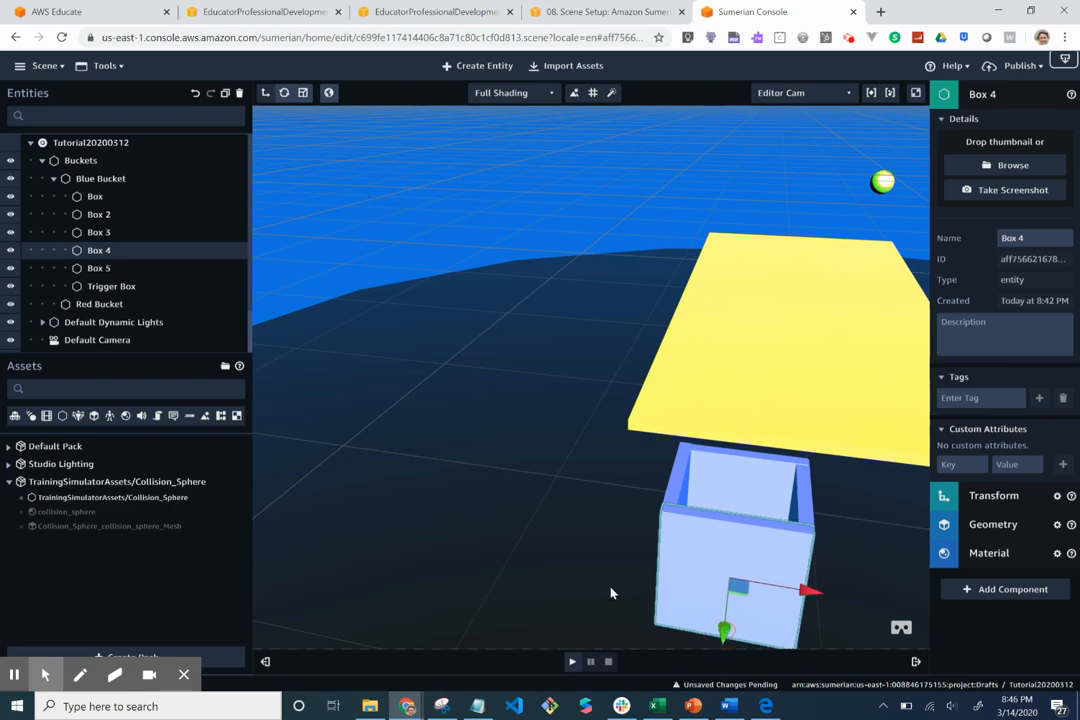
{"action": "left_click_drag", "start_coordinate": [609, 591], "coordinate": [588, 601]}
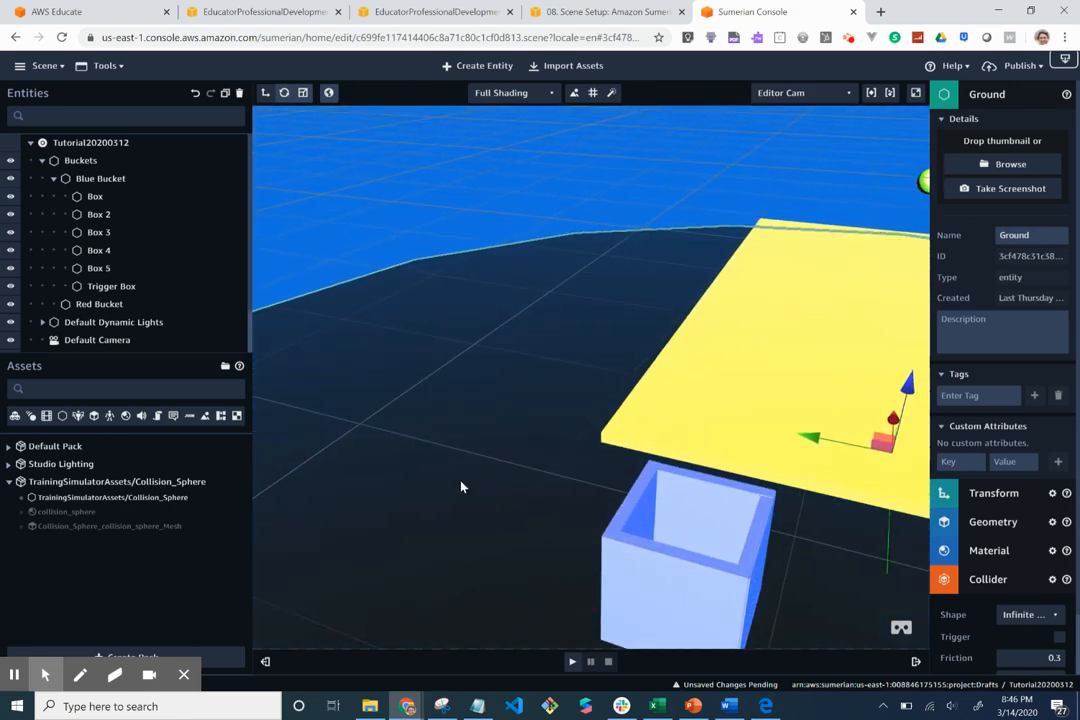
Move the whole Blue Bucket group slightly away from the table.
{"action": "left_click", "coordinate": [97, 180]}
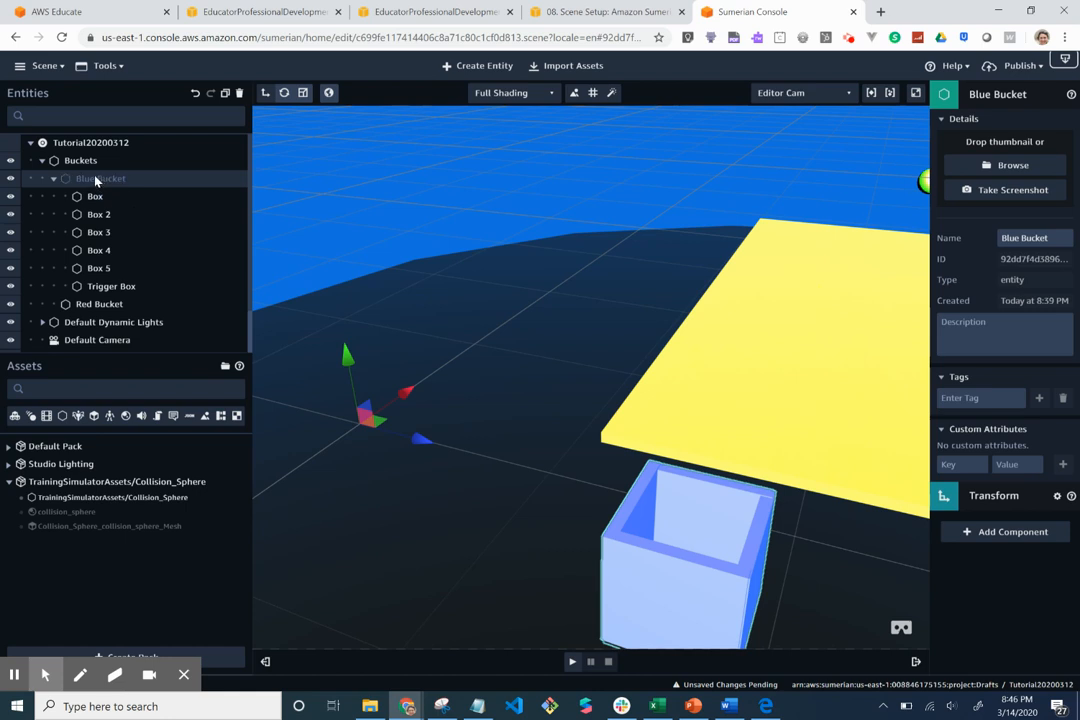
{"action": "mouse_move", "coordinate": [367, 423]}
{"action": "left_mouse_down"}
{"action": "mouse_move", "coordinate": [330, 398]}
{"action": "mouse_move", "coordinate": [427, 441]}
{"action": "mouse_move", "coordinate": [352, 414]}
{"action": "mouse_move", "coordinate": [378, 414]}
{"action": "mouse_move", "coordinate": [354, 424]}
{"action": "left_mouse_up"}
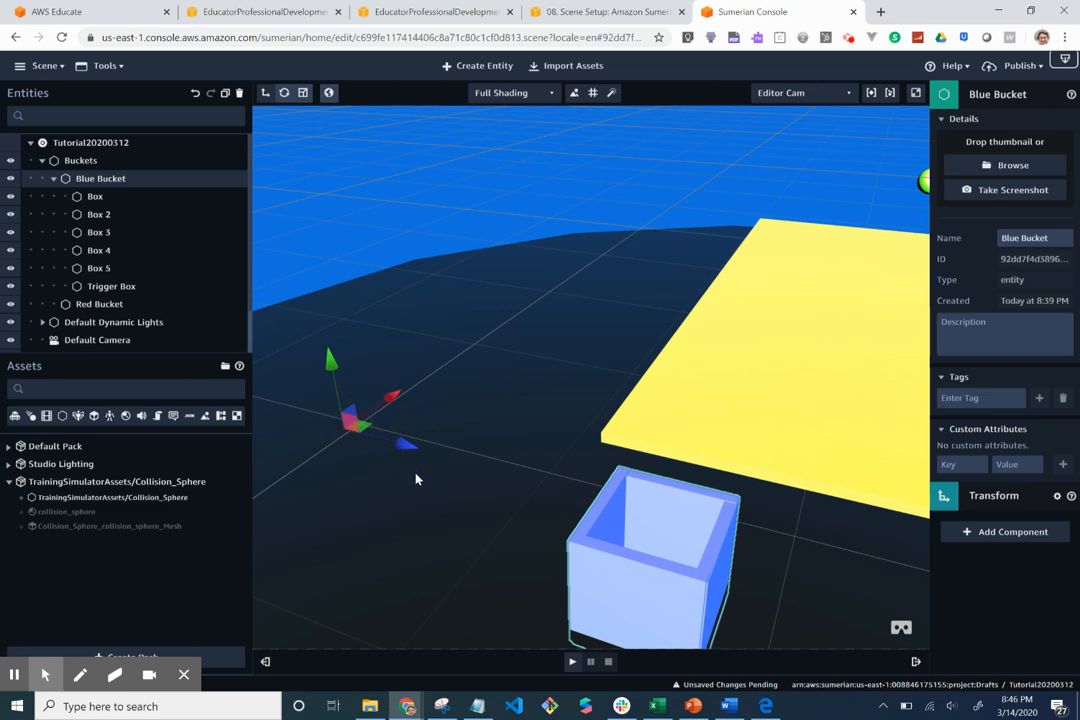
{"action": "left_click_drag", "start_coordinate": [452, 515], "coordinate": [418, 471]}
{"action": "left_click", "coordinate": [578, 574]}
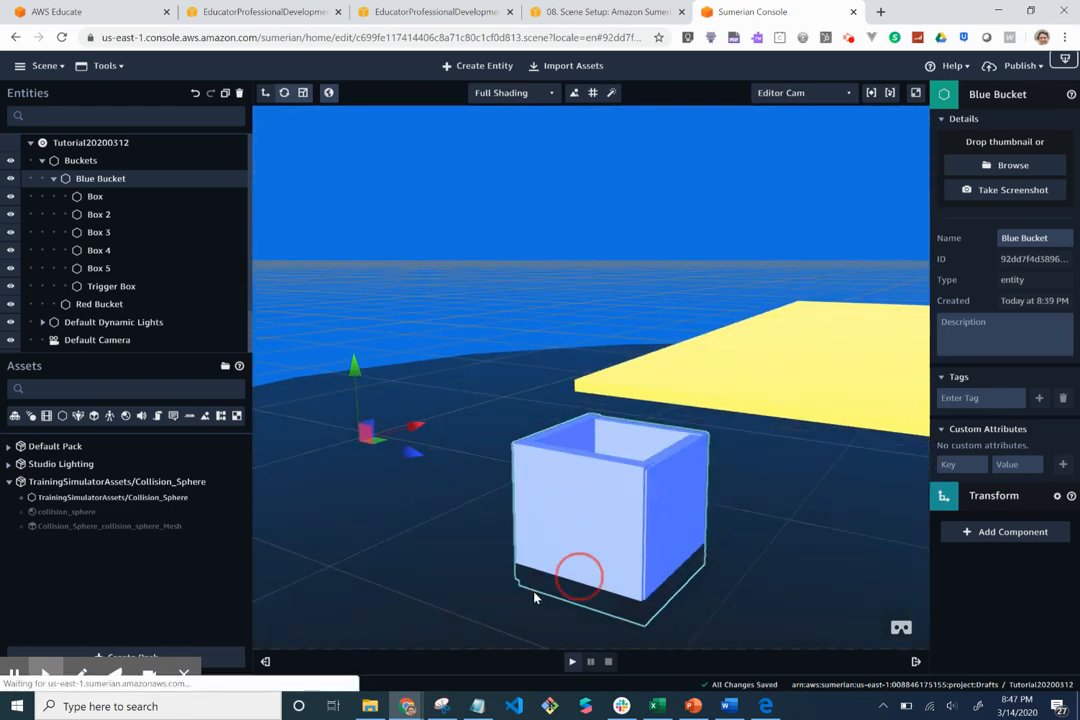
{"action": "left_click", "coordinate": [530, 595]}
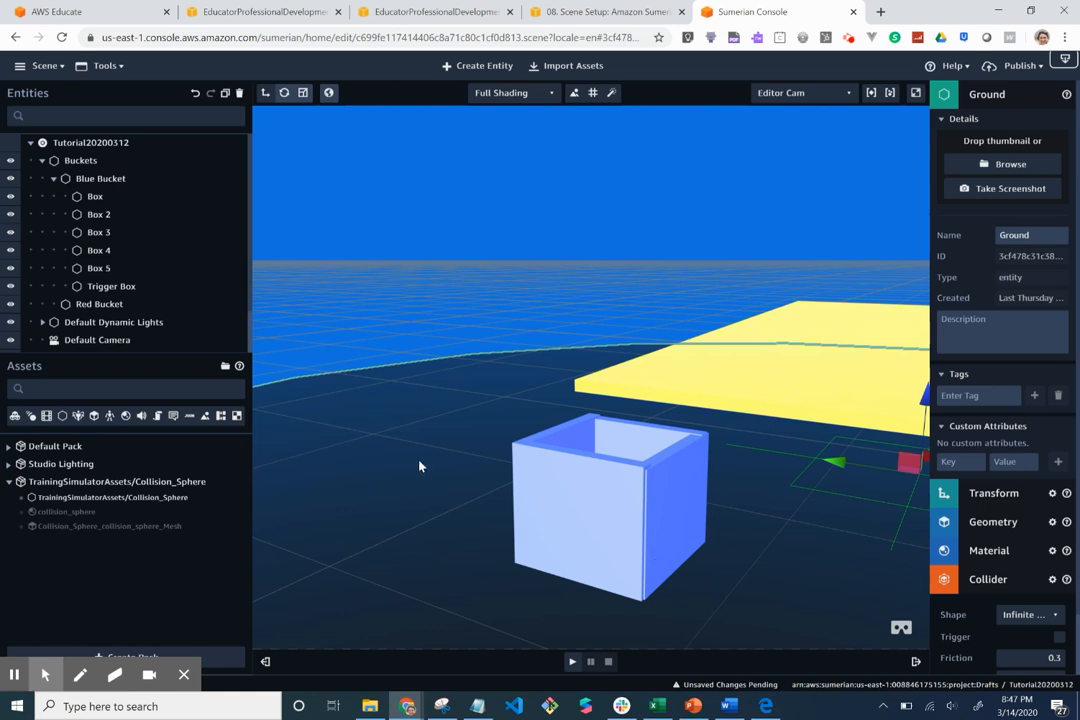
Collapse the Blue Bucket group and create a new box primitive for the red bucket.
{"action": "left_click", "coordinate": [54, 178]}
{"action": "left_click", "coordinate": [80, 198]}
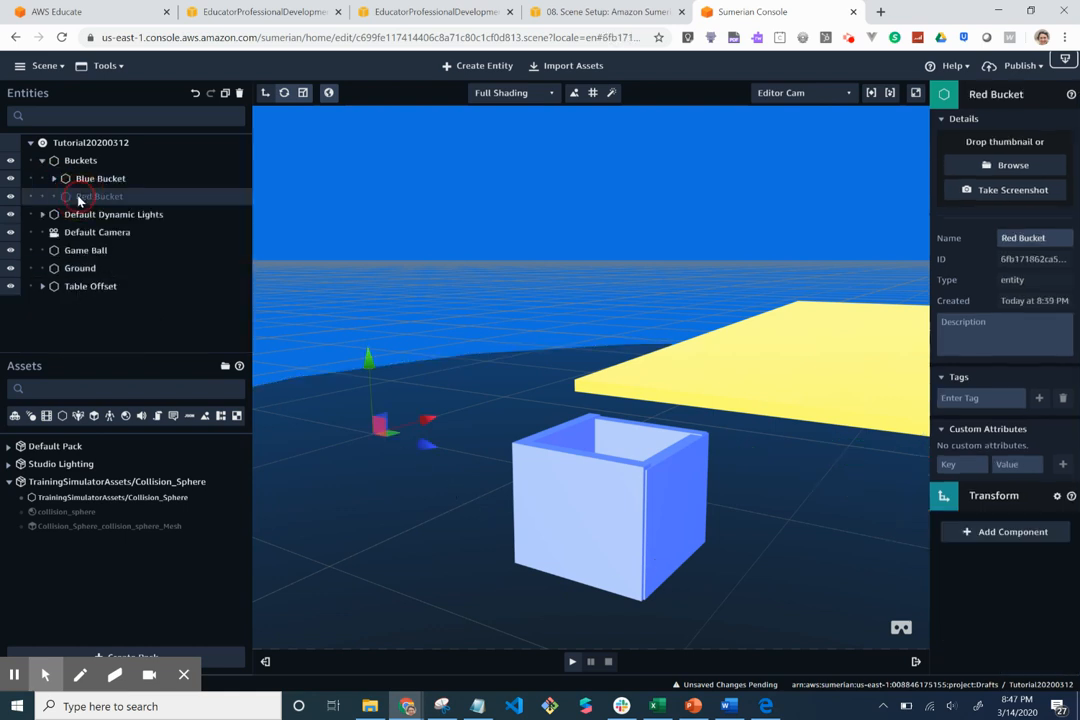
{"action": "left_click", "coordinate": [480, 66]}
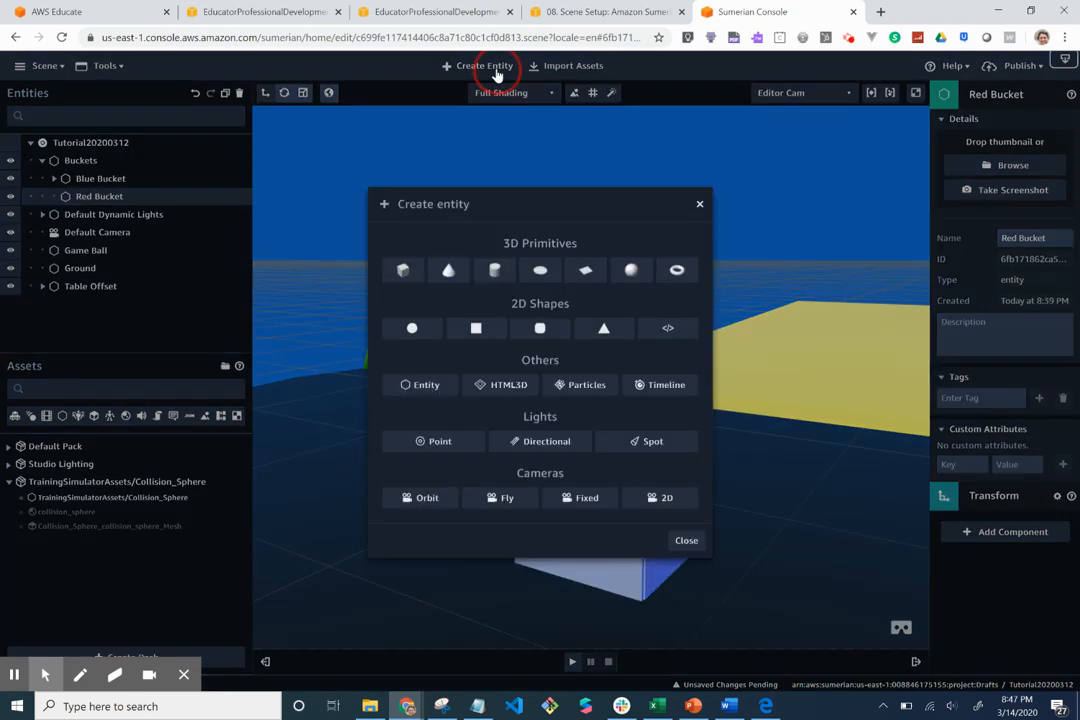
{"action": "left_click", "coordinate": [406, 272]}
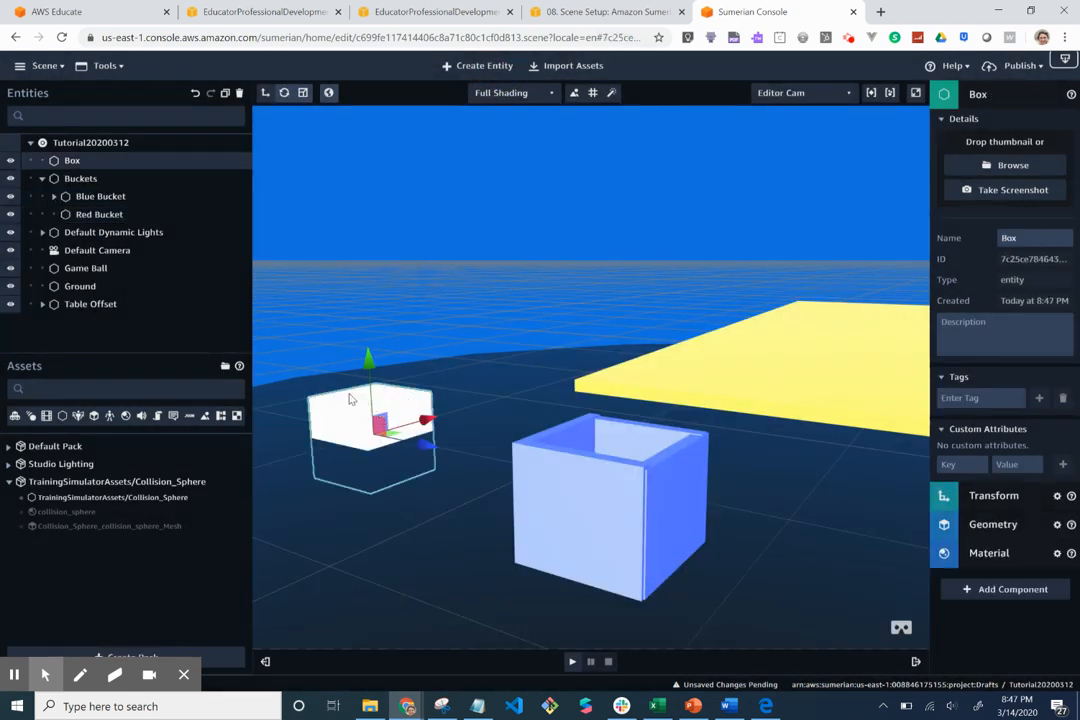
{"action": "left_click_drag", "start_coordinate": [372, 413], "coordinate": [321, 471]}
{"action": "left_click", "coordinate": [321, 471]}
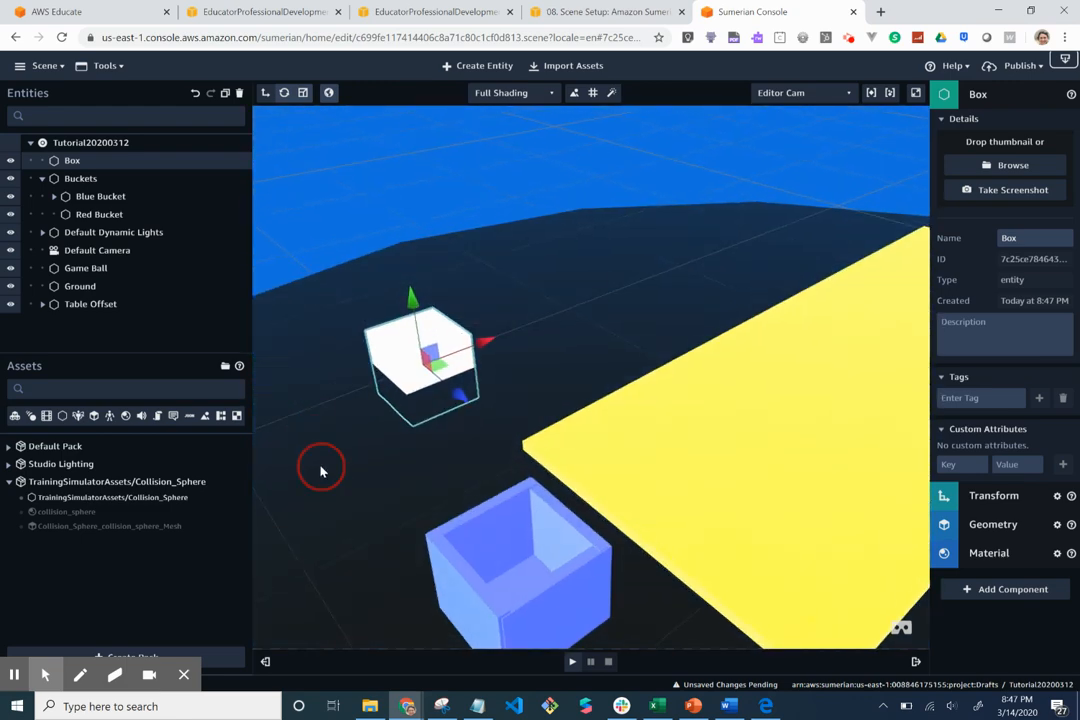
{"action": "mouse_move", "coordinate": [310, 470]}
{"action": "left_mouse_down"}
{"action": "mouse_move", "coordinate": [272, 477]}
{"action": "mouse_move", "coordinate": [350, 514]}
{"action": "mouse_move", "coordinate": [364, 489]}
{"action": "mouse_move", "coordinate": [316, 489]}
{"action": "mouse_move", "coordinate": [308, 476]}
{"action": "left_mouse_up"}
{"action": "left_click", "coordinate": [364, 489], "text": "ctrl"}
{"action": "right_click_drag", "start_coordinate": [308, 476], "coordinate": [244, 355]}
{"action": "left_click", "coordinate": [307, 298]}
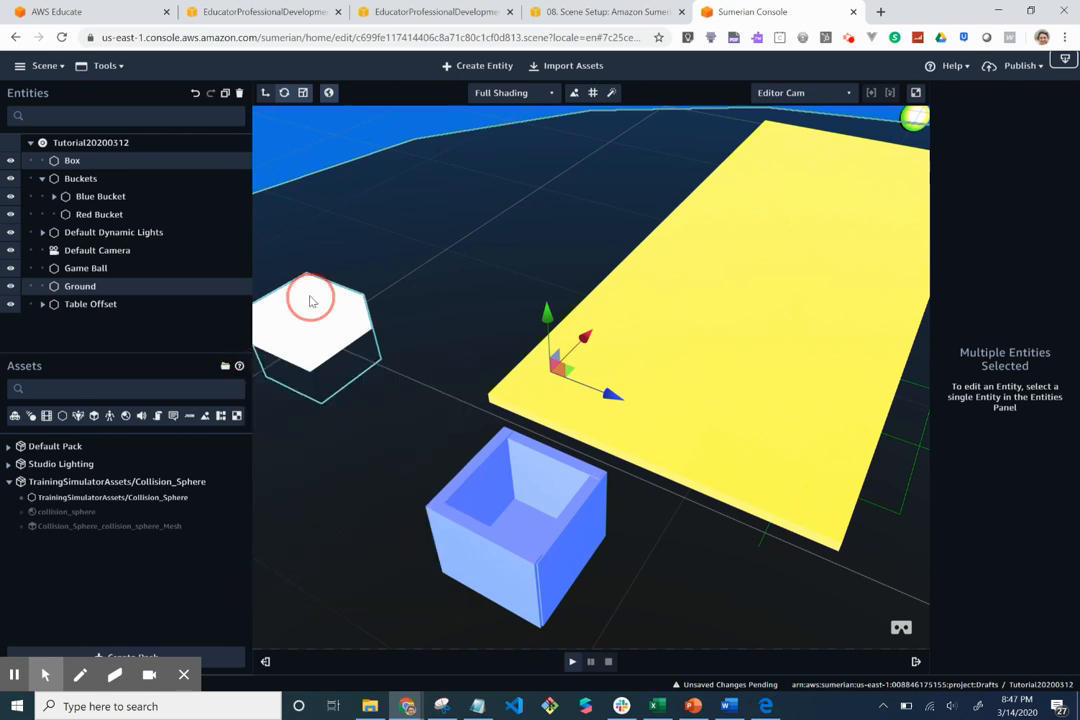
{"action": "left_click", "coordinate": [307, 298]}
{"action": "left_click", "coordinate": [441, 386], "text": "ctrl"}
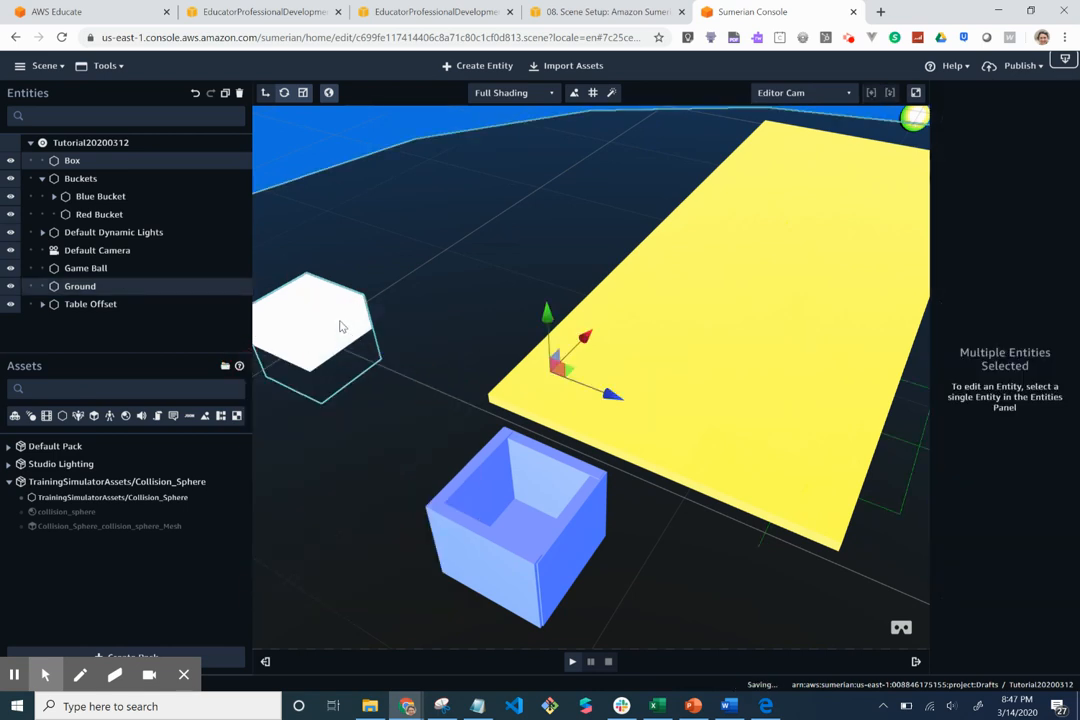
{"action": "left_click", "coordinate": [339, 321]}
{"action": "key", "text": "ctrl+z"}
Move the new box next to the blue bucket at the near end of the table.
{"action": "left_click", "coordinate": [339, 324]}
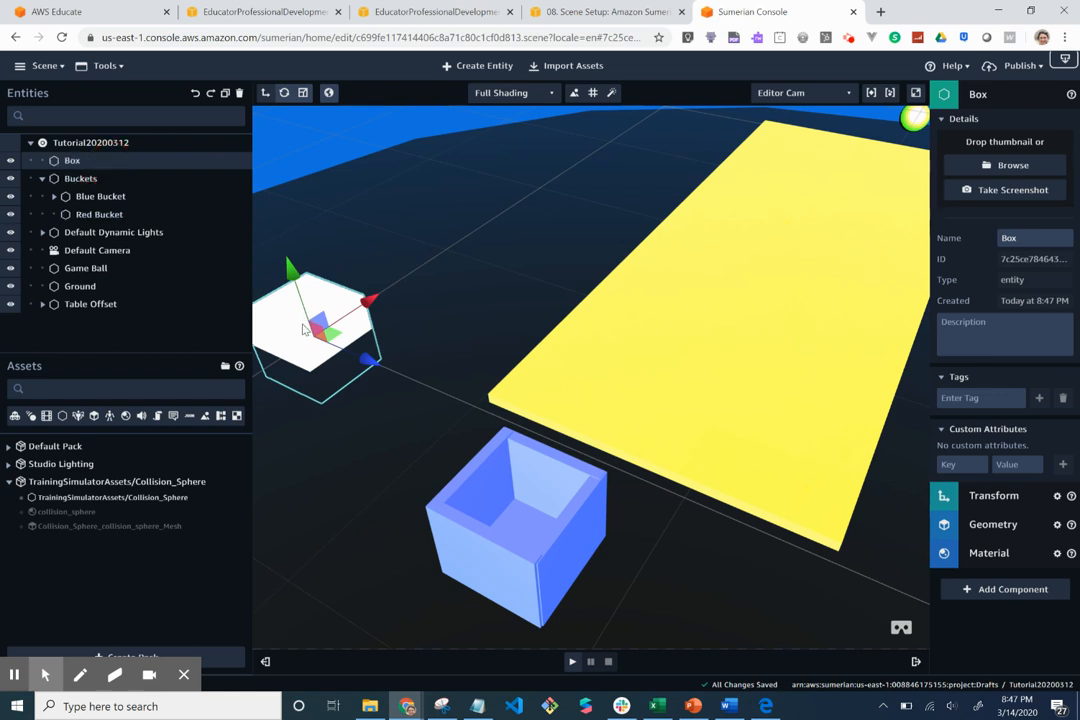
{"action": "left_click_drag", "start_coordinate": [322, 330], "coordinate": [715, 485]}
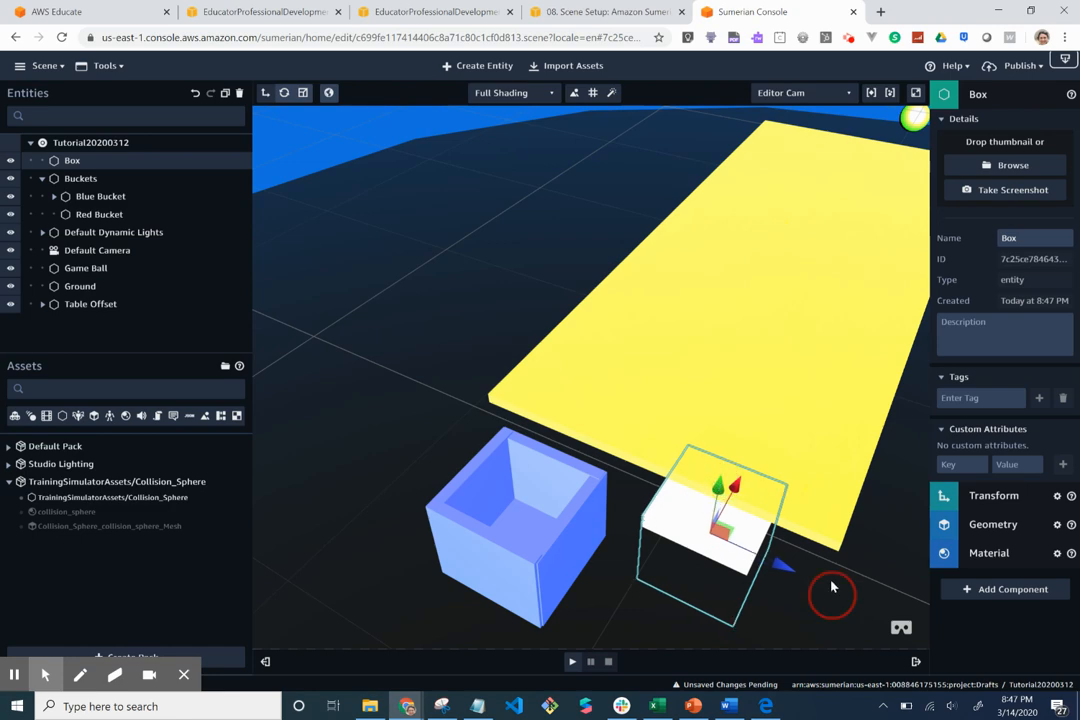
{"action": "left_click_drag", "start_coordinate": [834, 561], "coordinate": [834, 502]}
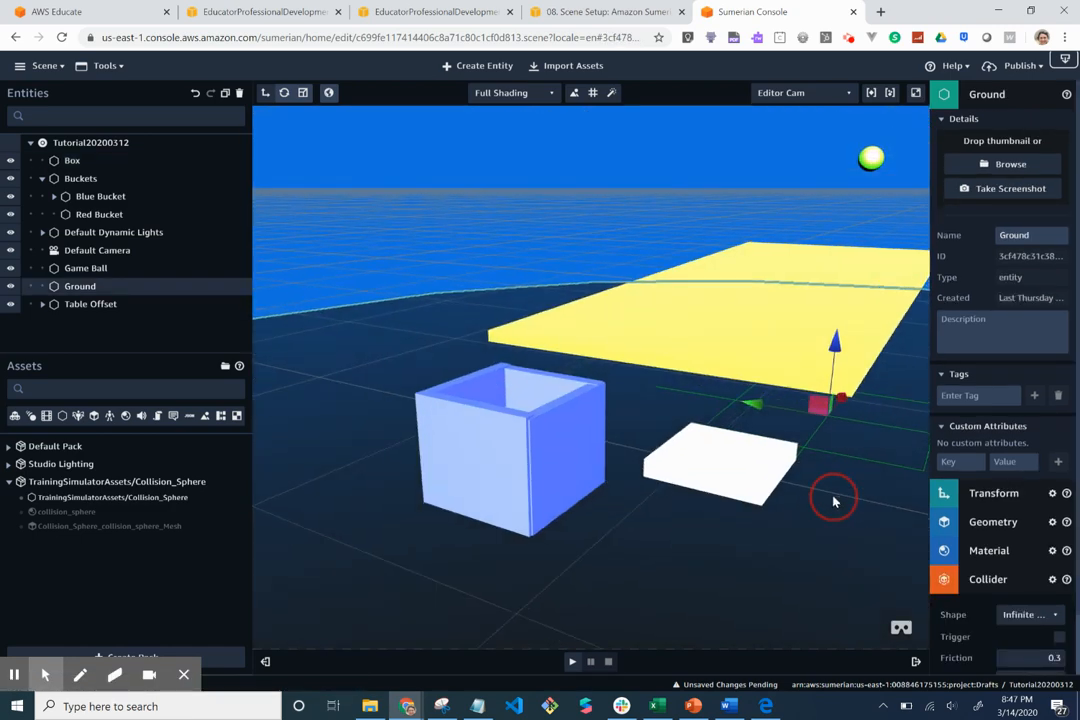
Nest the new box under the Red Bucket entity.
{"action": "left_click", "coordinate": [752, 458]}
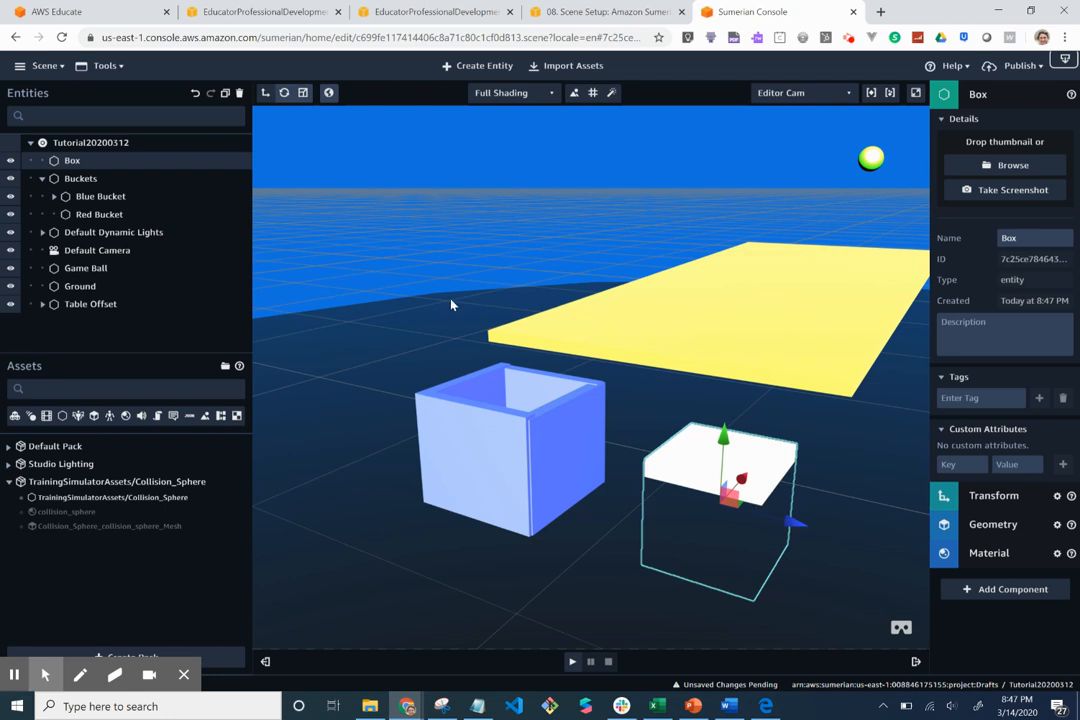
{"action": "left_click_drag", "start_coordinate": [120, 166], "coordinate": [117, 214]}
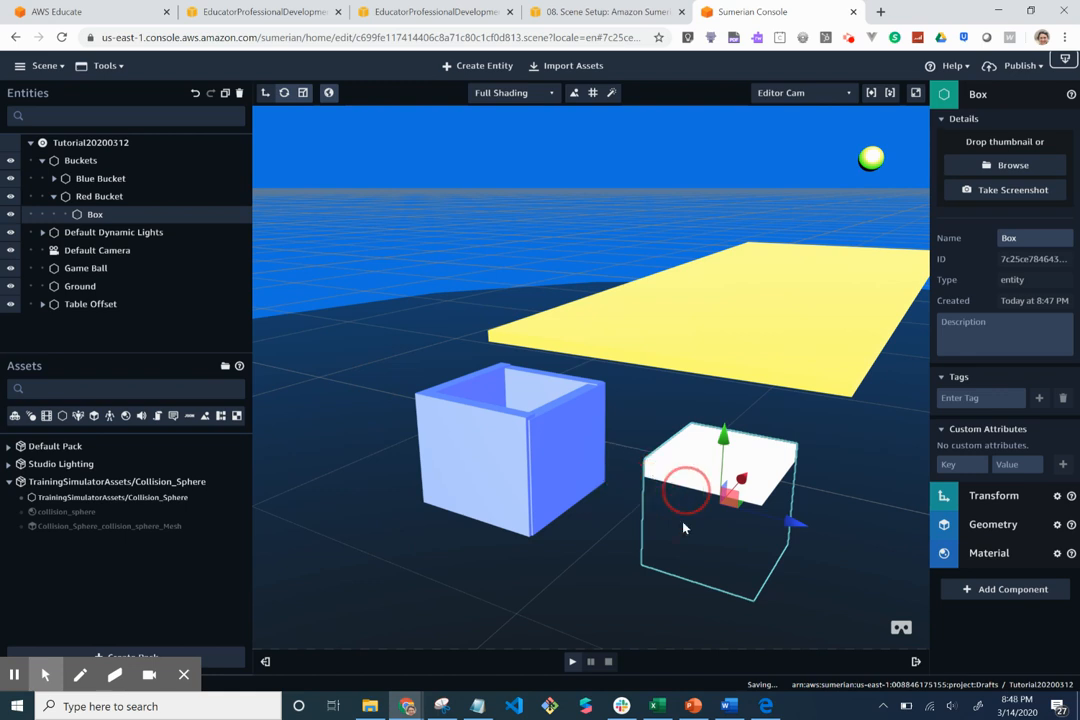
{"action": "left_click", "coordinate": [815, 643]}
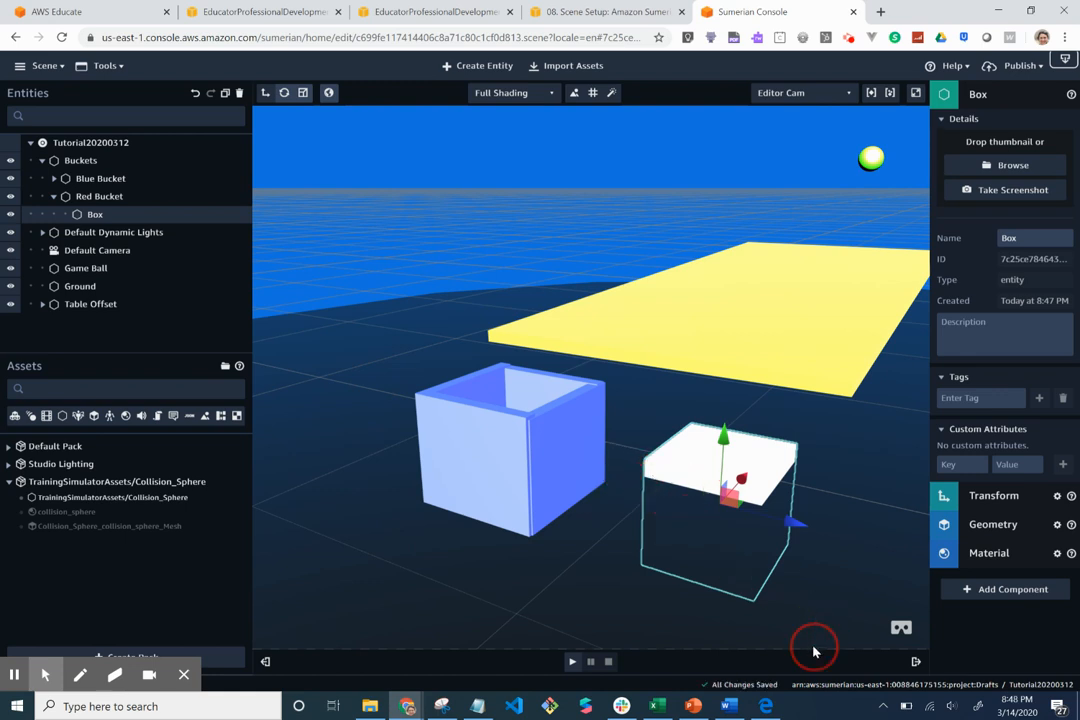
Pull the Red Bucket box away from the table along X so it stands clear beside the blue bucket.
{"action": "left_click_drag", "start_coordinate": [853, 606], "coordinate": [853, 648]}
{"action": "left_click", "coordinate": [718, 516]}
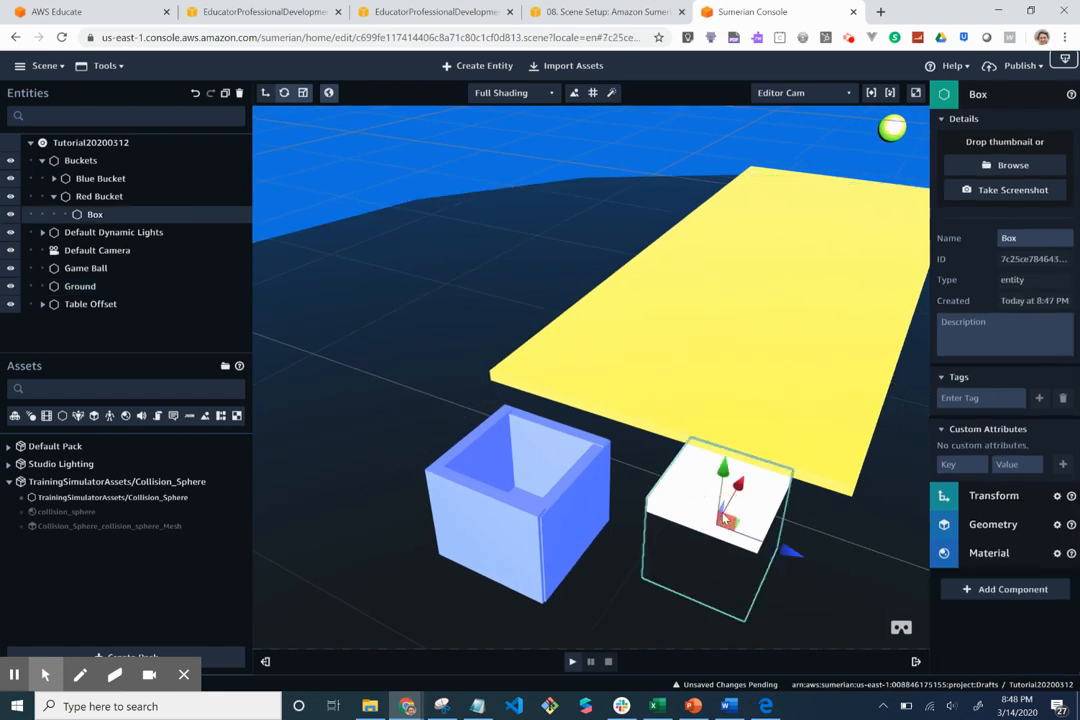
{"action": "left_click_drag", "start_coordinate": [740, 487], "coordinate": [688, 568]}
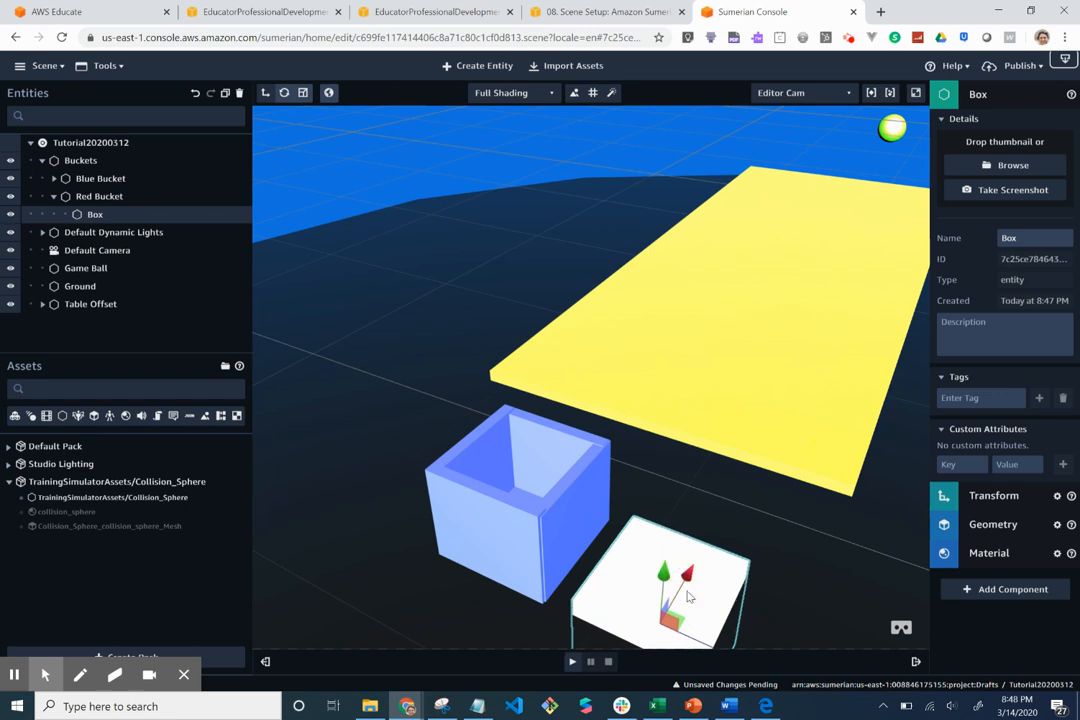
{"action": "left_click_drag", "start_coordinate": [813, 615], "coordinate": [808, 576]}
{"action": "left_click_drag", "start_coordinate": [731, 616], "coordinate": [745, 628], "text": "shift"}
{"action": "left_click", "coordinate": [712, 579]}
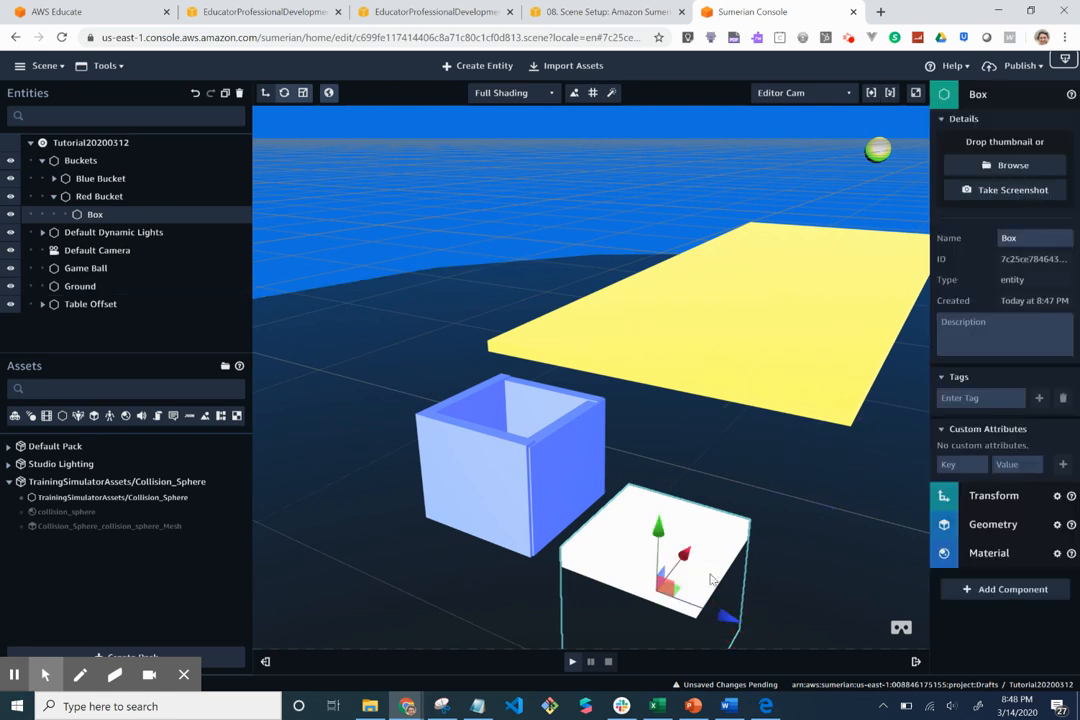
{"action": "left_click", "coordinate": [642, 520]}
Flatten the Red Bucket box to a Y scale of 0.1 and raise it just above the ground, about Y 0.085.
{"action": "left_click", "coordinate": [989, 95]}
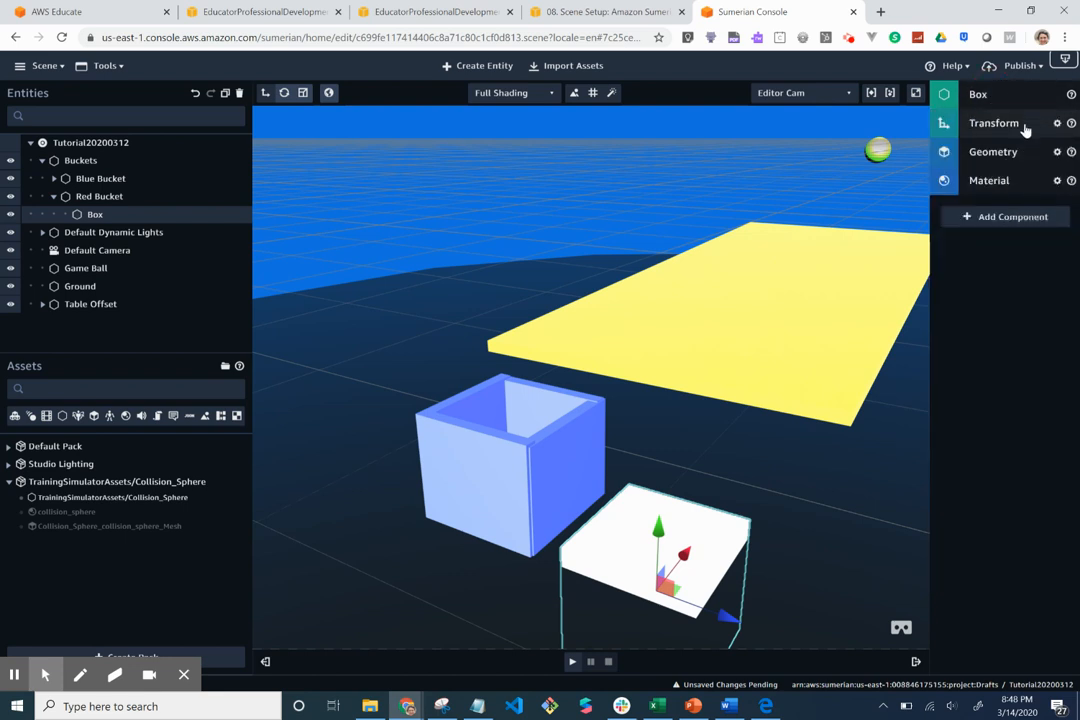
{"action": "left_click", "coordinate": [1024, 128]}
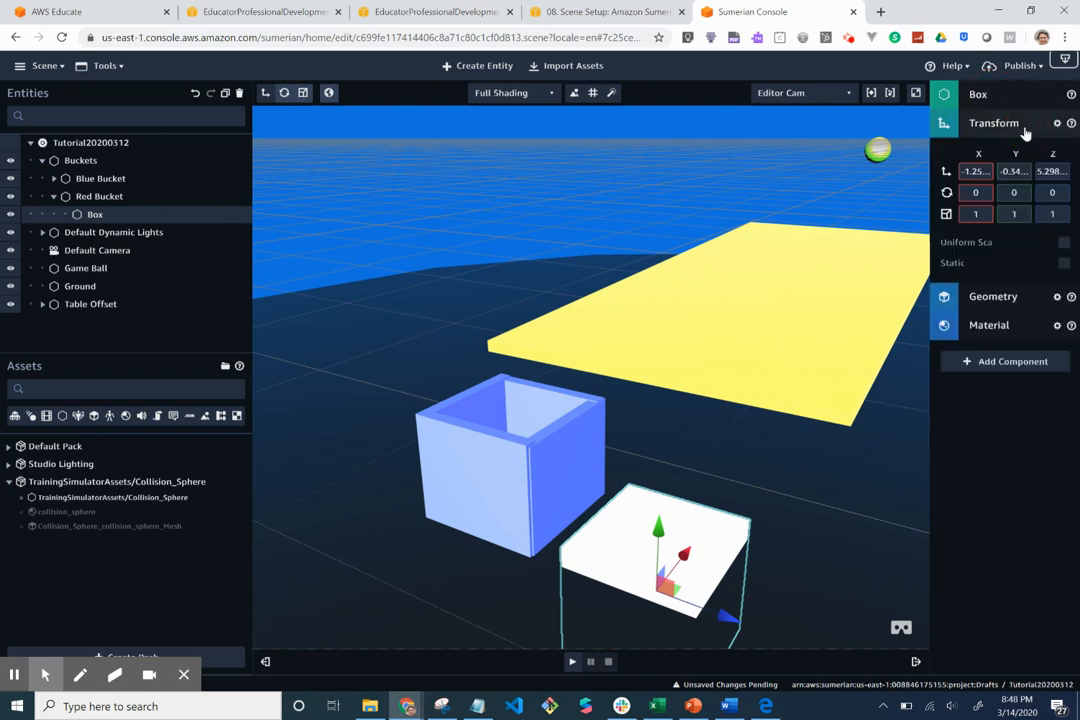
{"action": "left_click", "coordinate": [1016, 213]}
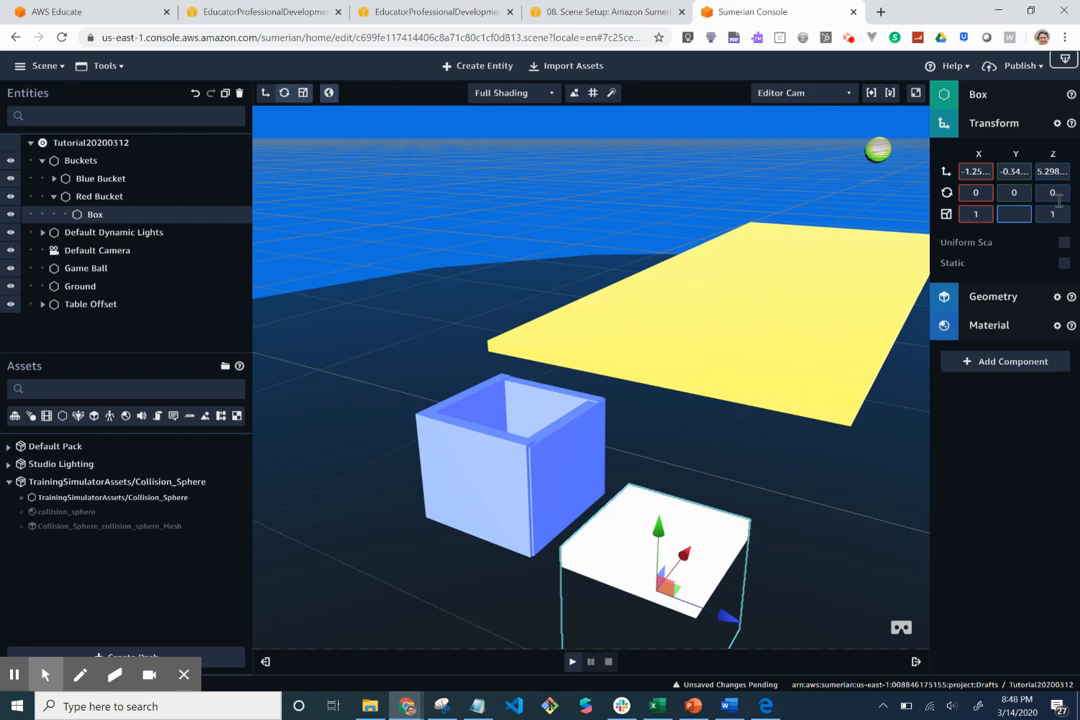
{"action": "type", "text": "0.1"}
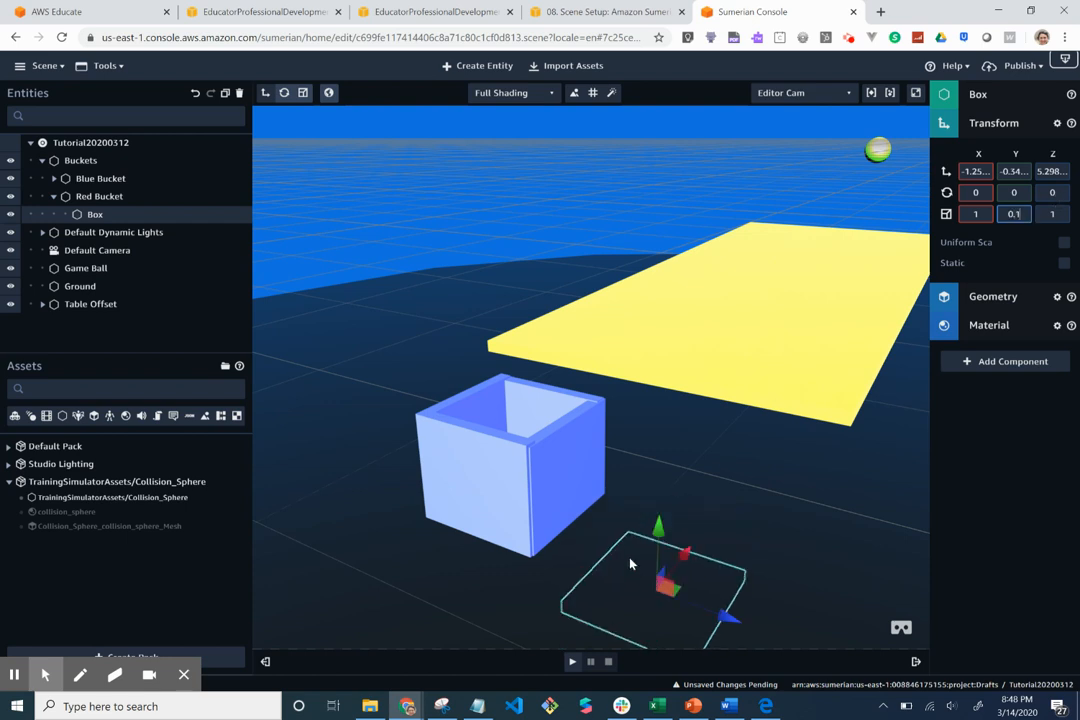
{"action": "left_click_drag", "start_coordinate": [660, 535], "coordinate": [660, 489]}
{"action": "left_click_drag", "start_coordinate": [660, 487], "coordinate": [656, 470]}
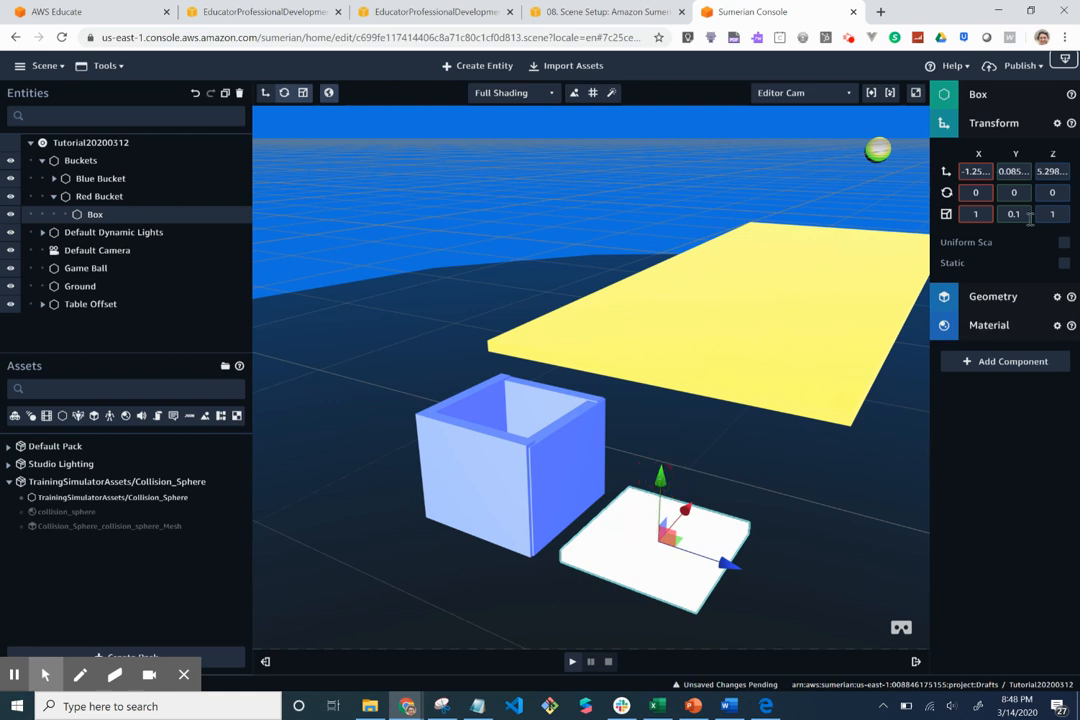
Set the flattened box's diffuse material color to red, hex d40d0d.
{"action": "left_click", "coordinate": [1000, 333]}
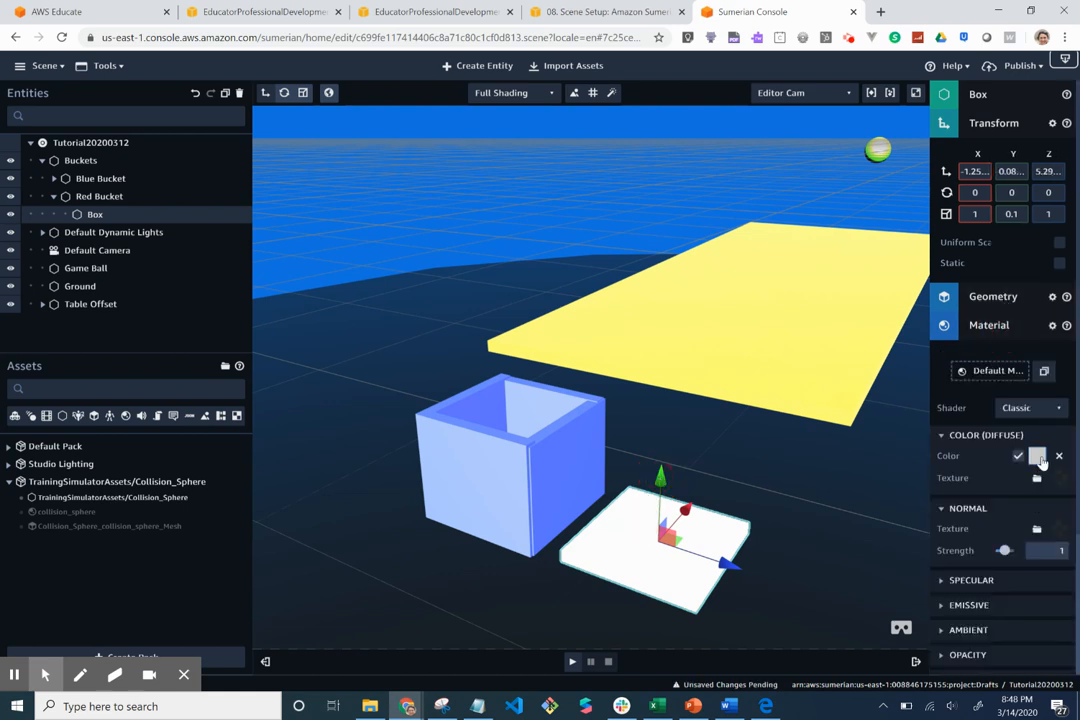
{"action": "left_click", "coordinate": [1037, 456]}
{"action": "left_click", "coordinate": [977, 395]}
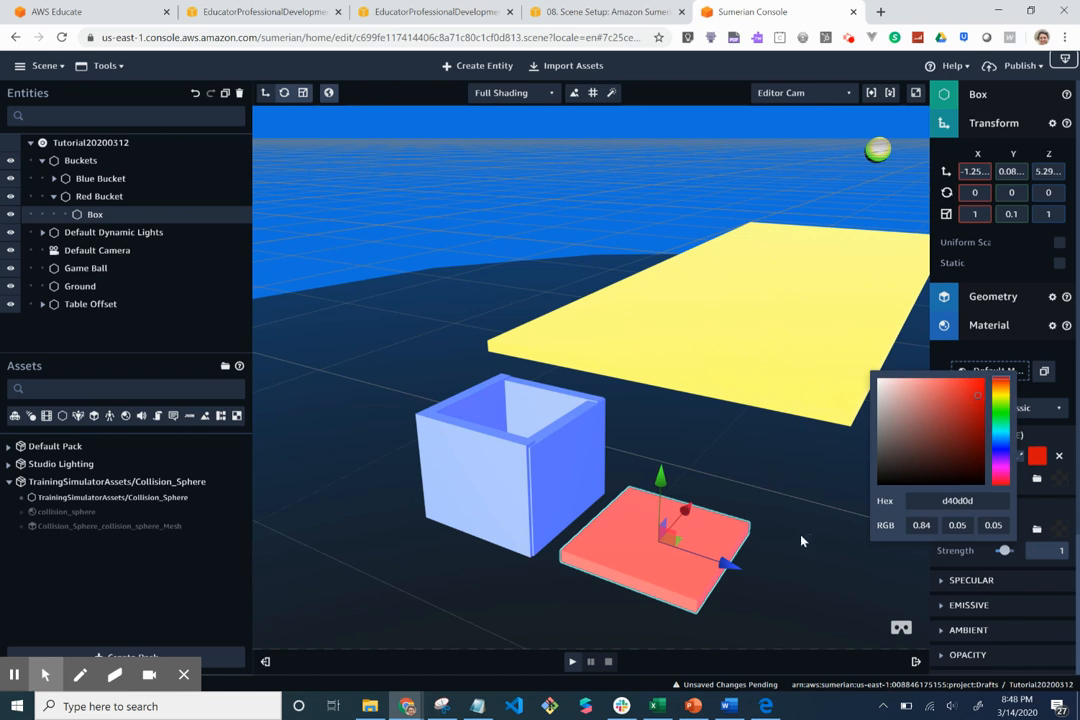
{"action": "left_click", "coordinate": [723, 541]}
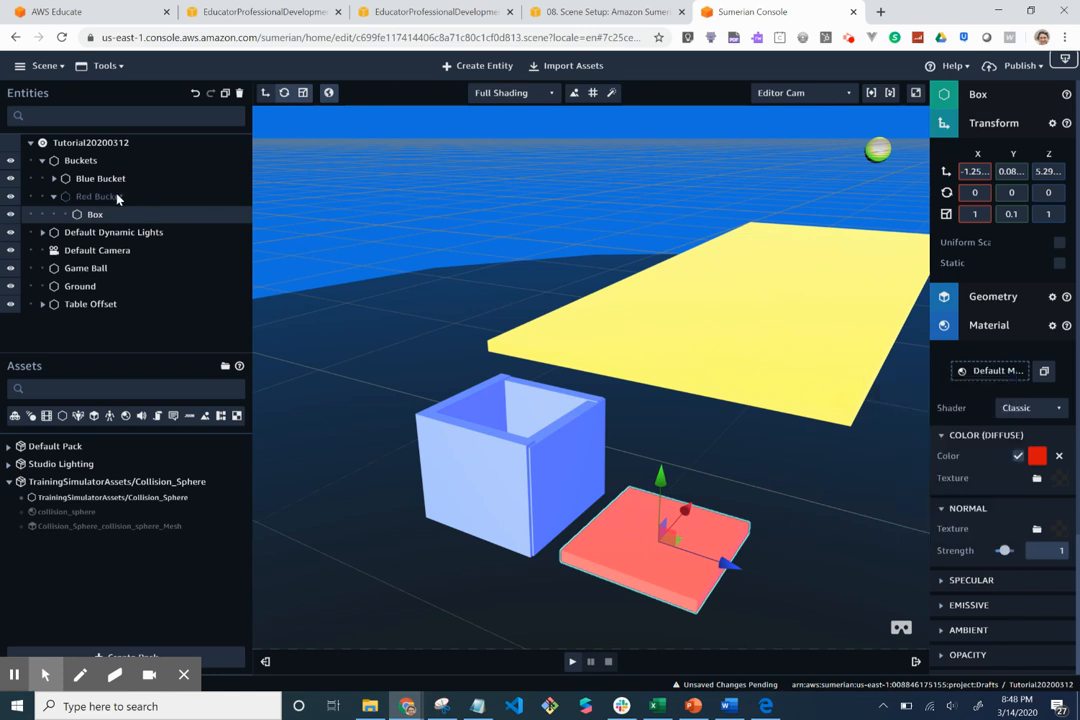
Duplicate the flattened red box in the Red Bucket and rotate the copy 90 degrees about X as a side wall.
{"action": "left_click", "coordinate": [226, 94]}
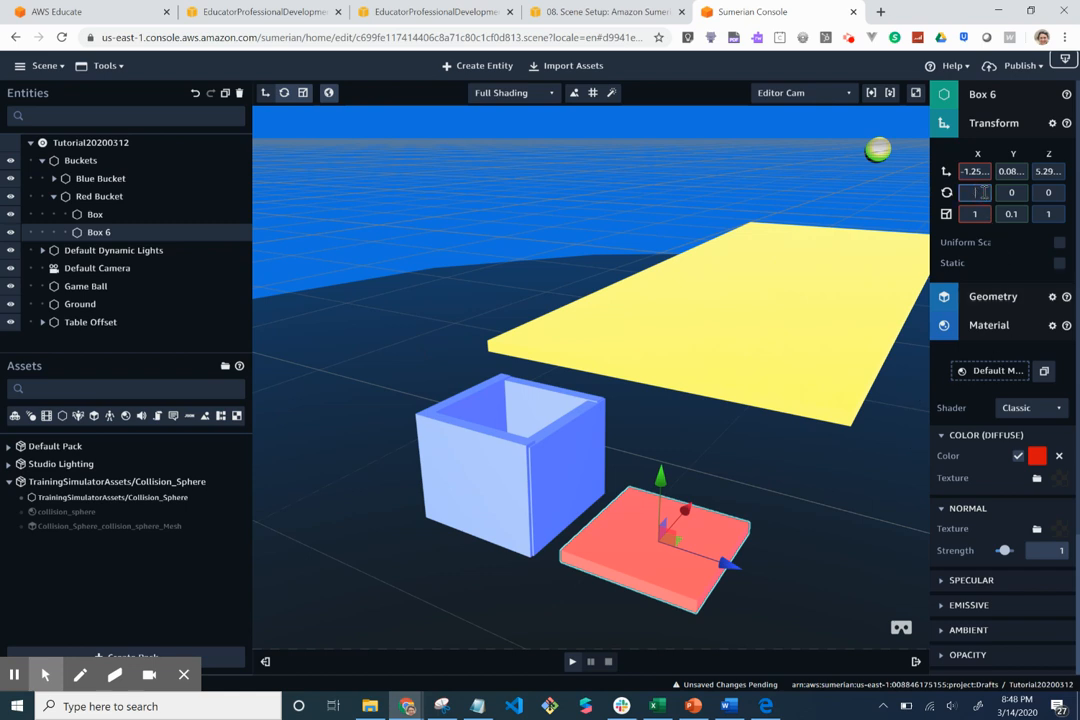
{"action": "type", "text": "90"}
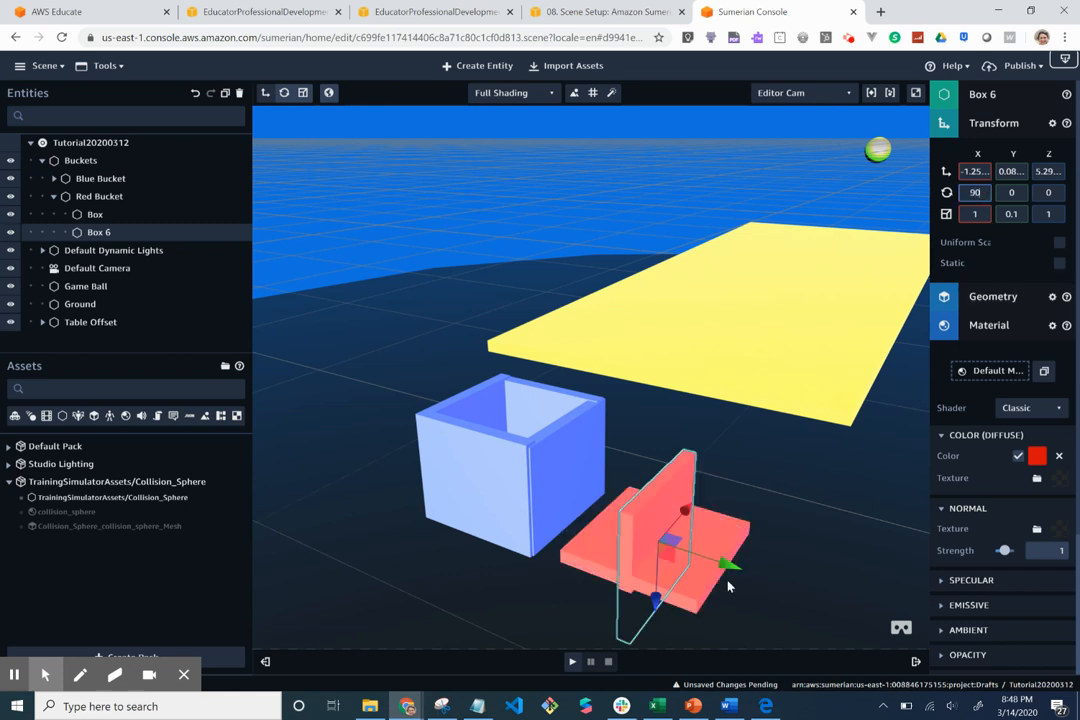
{"action": "left_click_drag", "start_coordinate": [728, 586], "coordinate": [816, 522]}
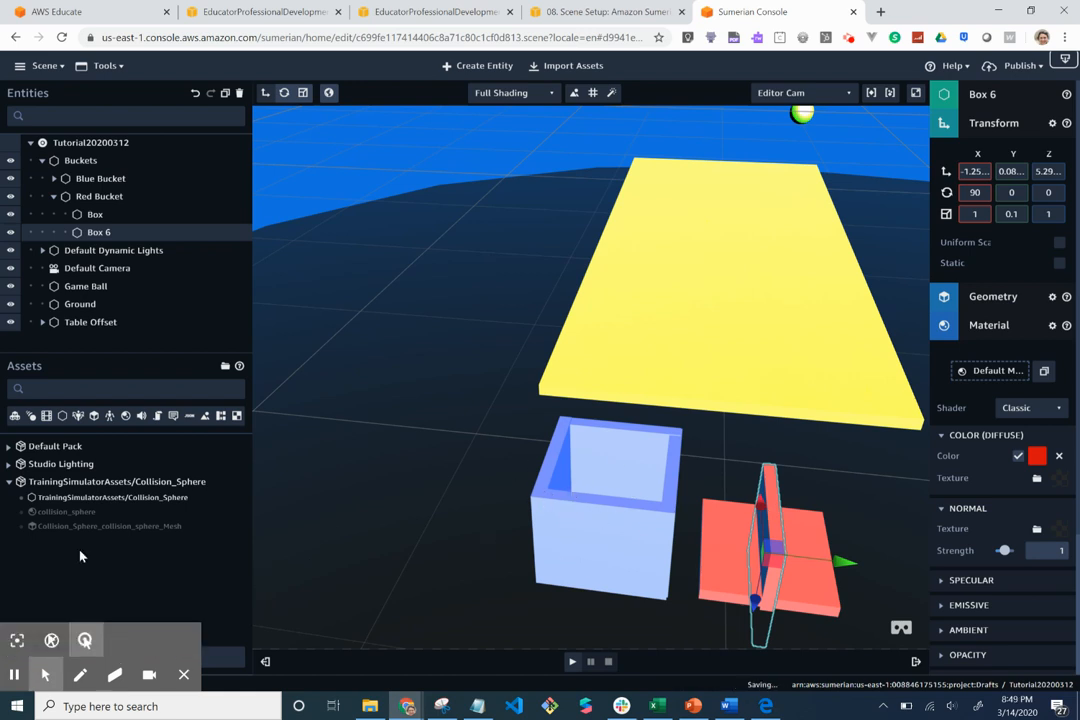
{"action": "left_click", "coordinate": [14, 674]}
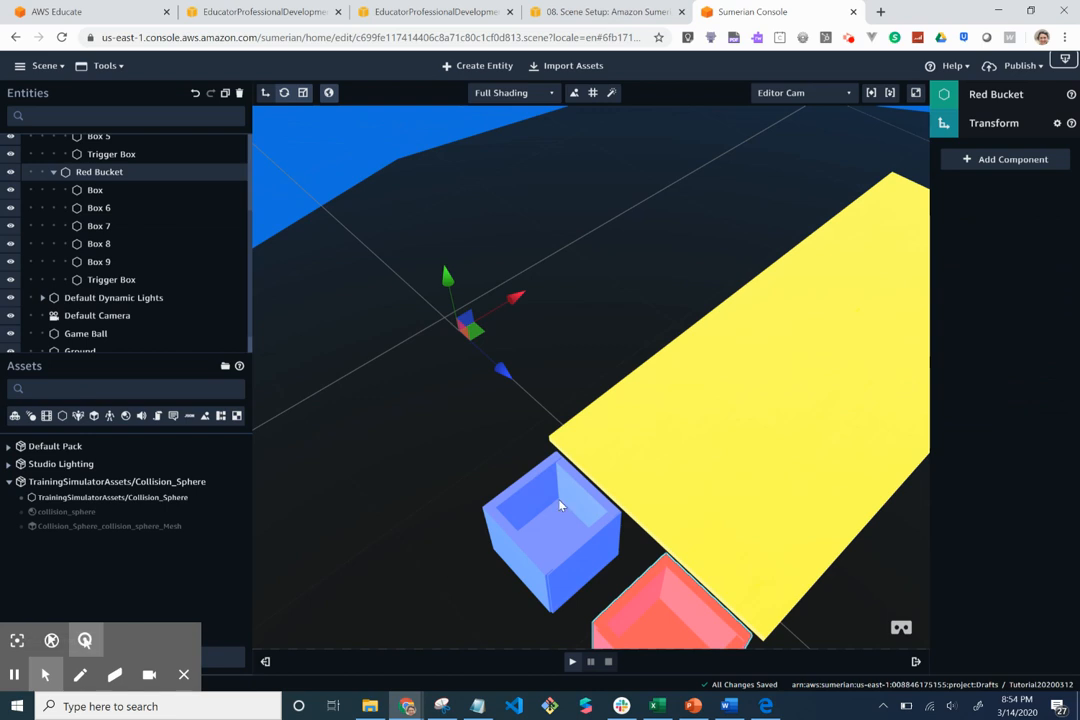
Collapse the Red Bucket and Blue Bucket groups in the entity hierarchy.
{"action": "left_click_drag", "start_coordinate": [560, 505], "coordinate": [564, 470]}
{"action": "left_click", "coordinate": [564, 470]}
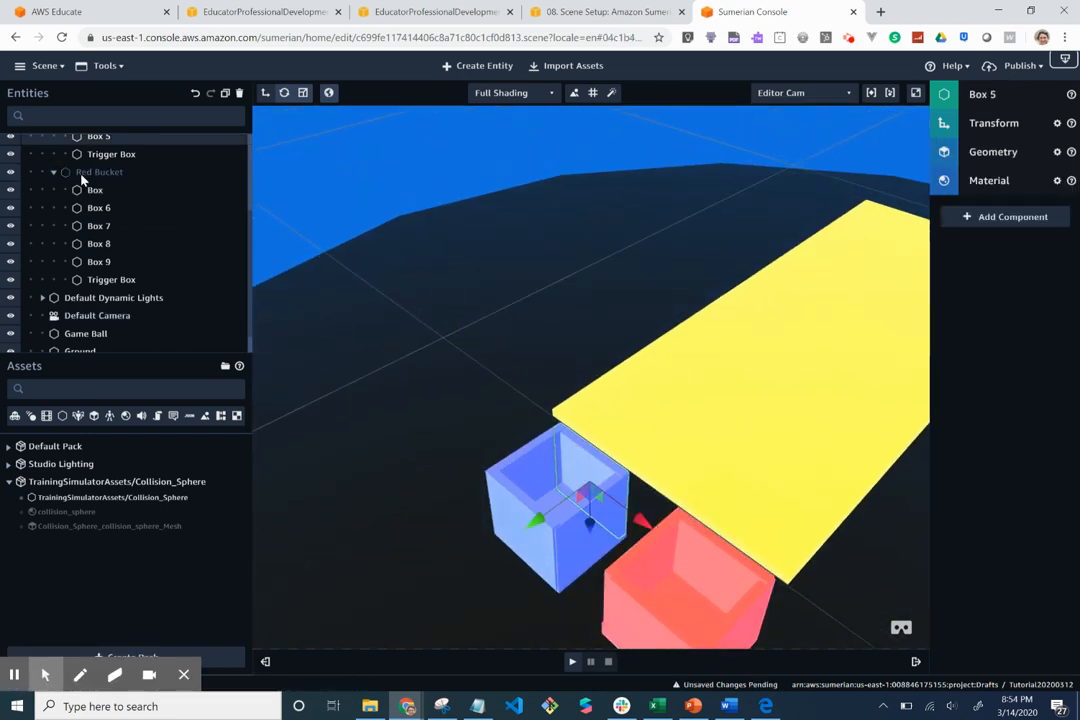
{"action": "left_click", "coordinate": [54, 172]}
{"action": "scroll", "coordinate": [55, 229], "scroll_direction": "up", "scroll_amount": 1}
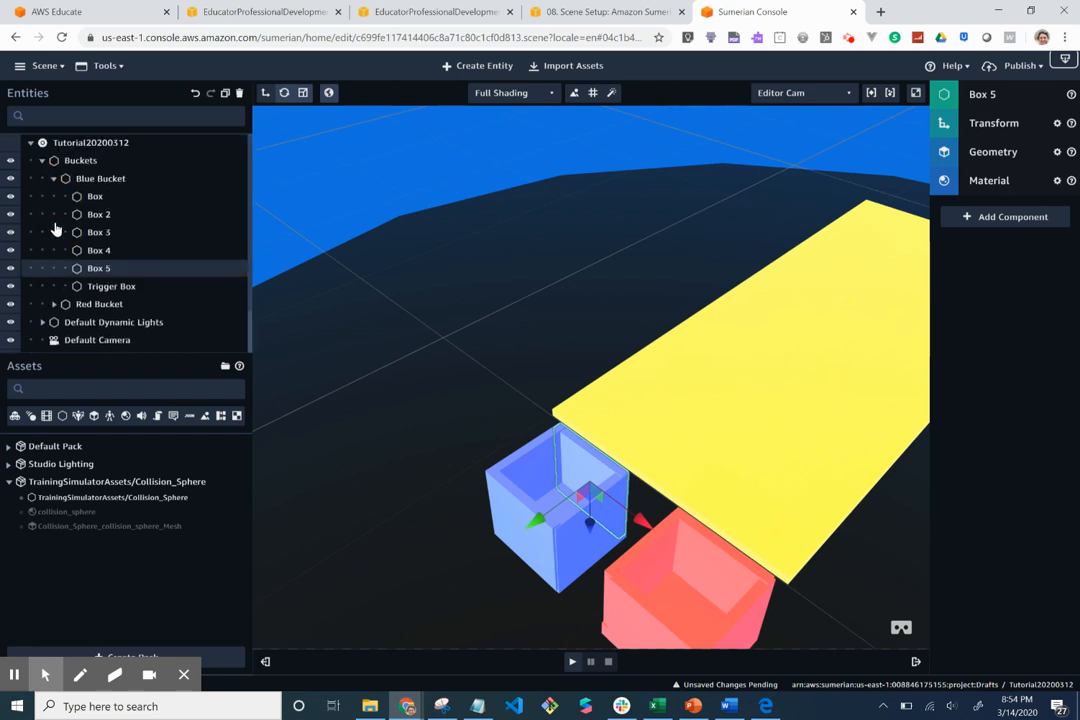
{"action": "left_click", "coordinate": [53, 179]}
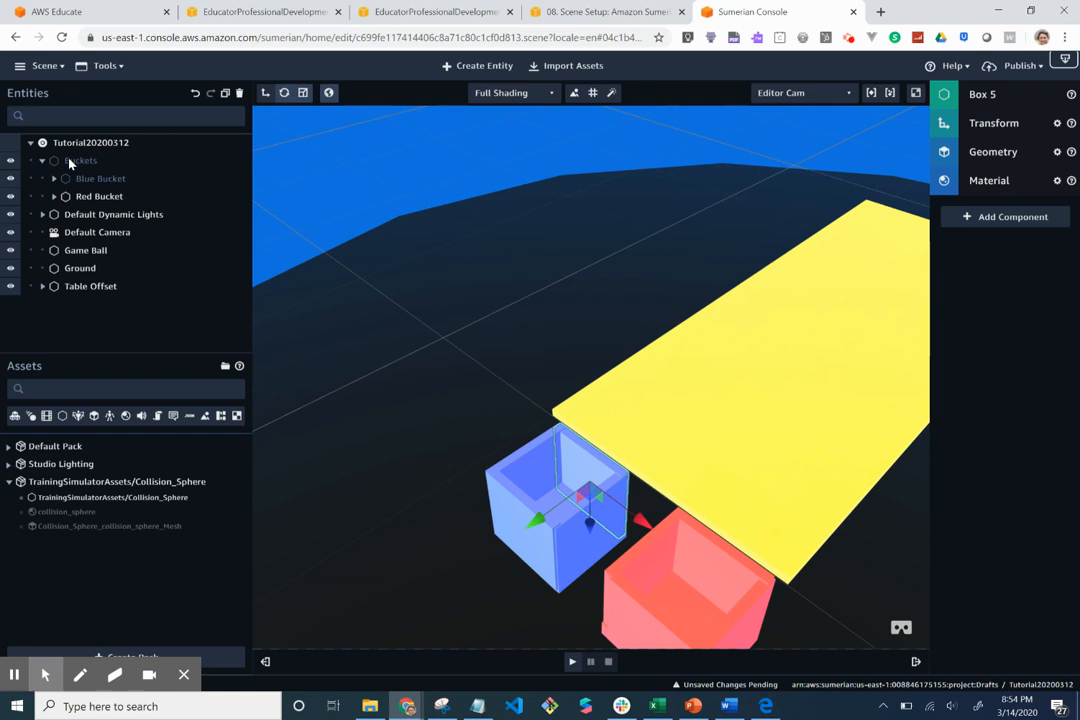
Move the whole Buckets group slightly away from the end of the table.
{"action": "left_click", "coordinate": [70, 162]}
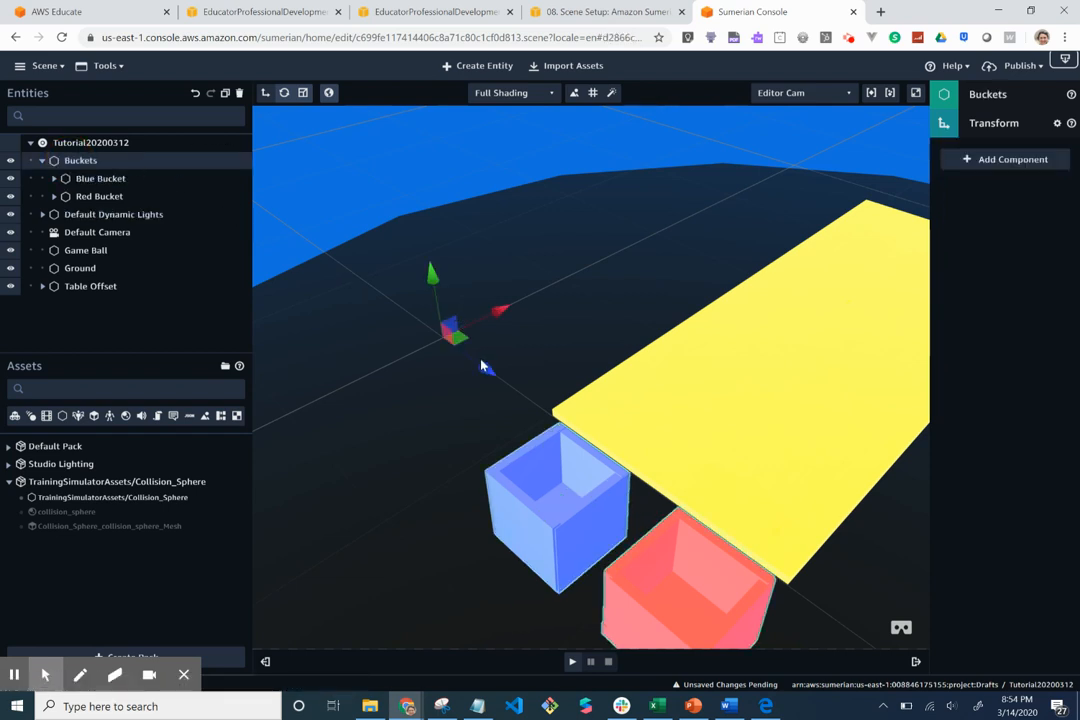
{"action": "mouse_move", "coordinate": [451, 340]}
{"action": "left_mouse_down"}
{"action": "mouse_move", "coordinate": [423, 317]}
{"action": "mouse_move", "coordinate": [465, 337]}
{"action": "mouse_move", "coordinate": [448, 328]}
{"action": "mouse_move", "coordinate": [447, 338]}
{"action": "left_mouse_up"}
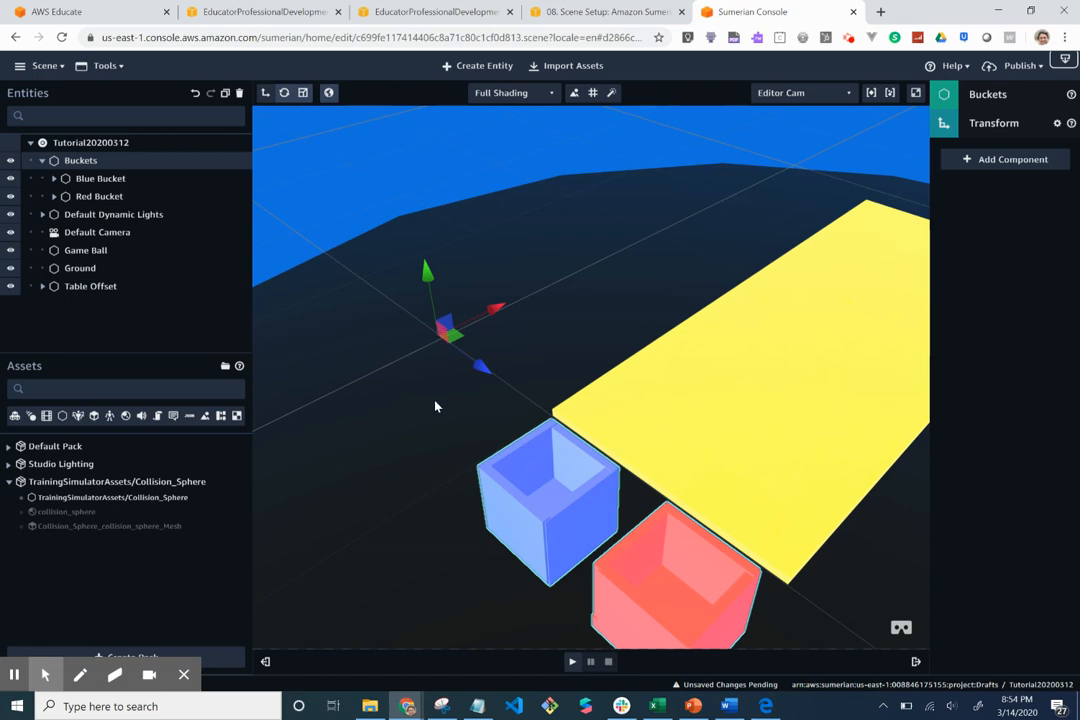
{"action": "left_click_drag", "start_coordinate": [435, 405], "coordinate": [270, 335]}
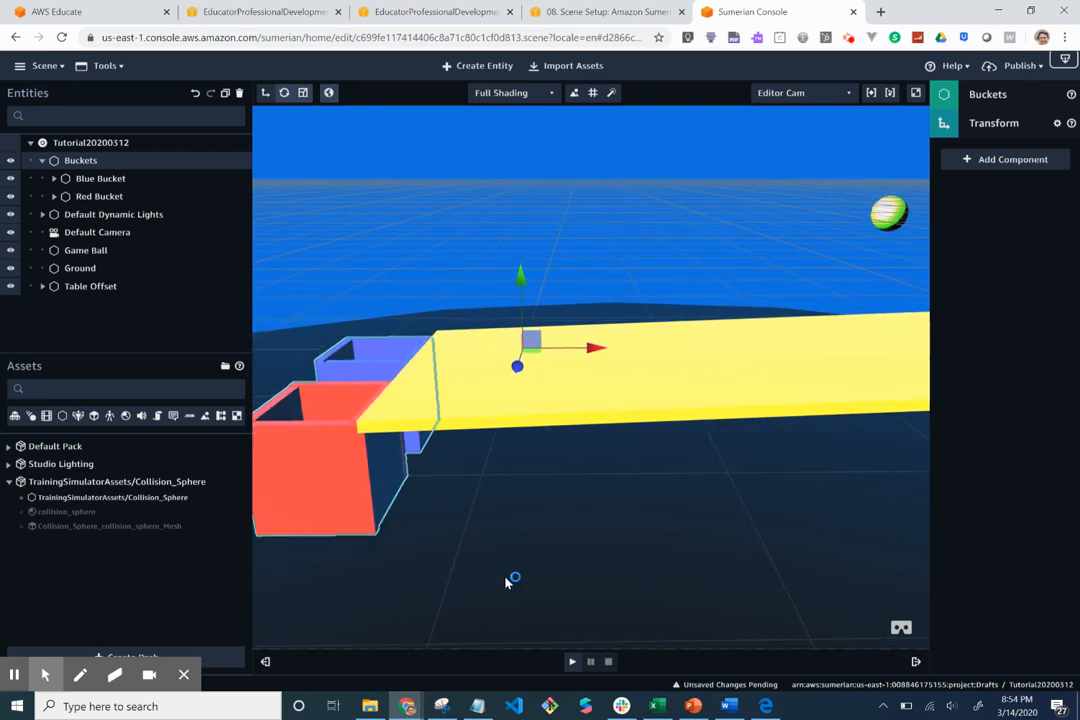
Play the scene, inspect the table and both buckets from farther out and above, and stop playback.
{"action": "double_click", "coordinate": [578, 613]}
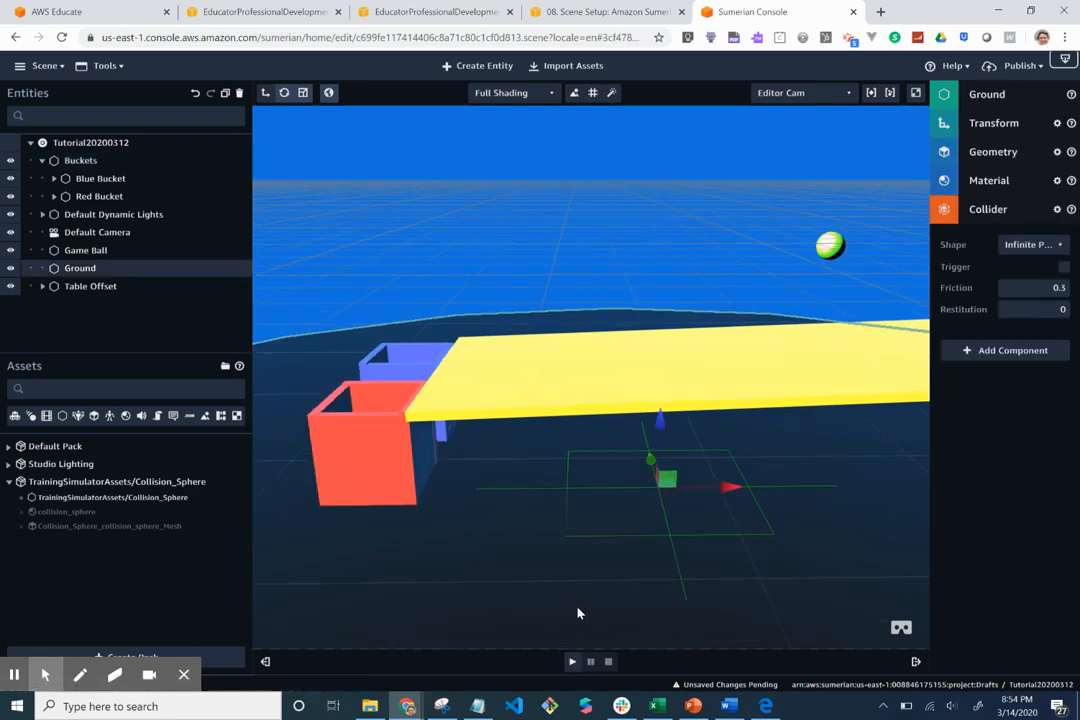
{"action": "left_click", "coordinate": [573, 664]}
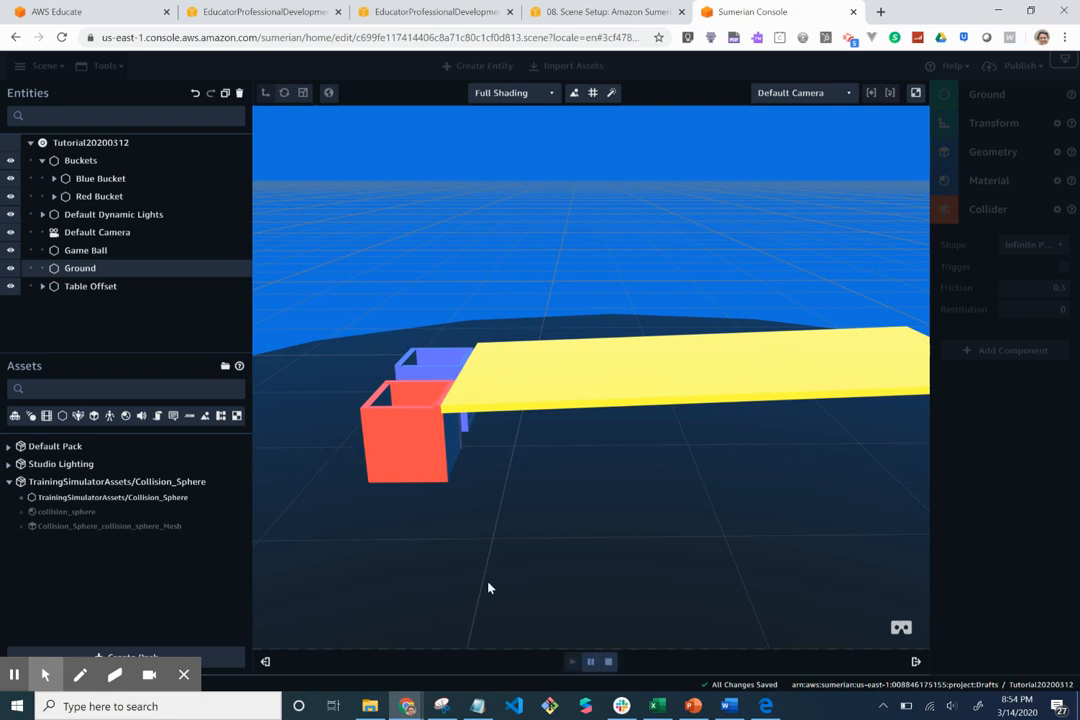
{"action": "scroll", "coordinate": [489, 588], "scroll_direction": "down", "scroll_amount": 8}
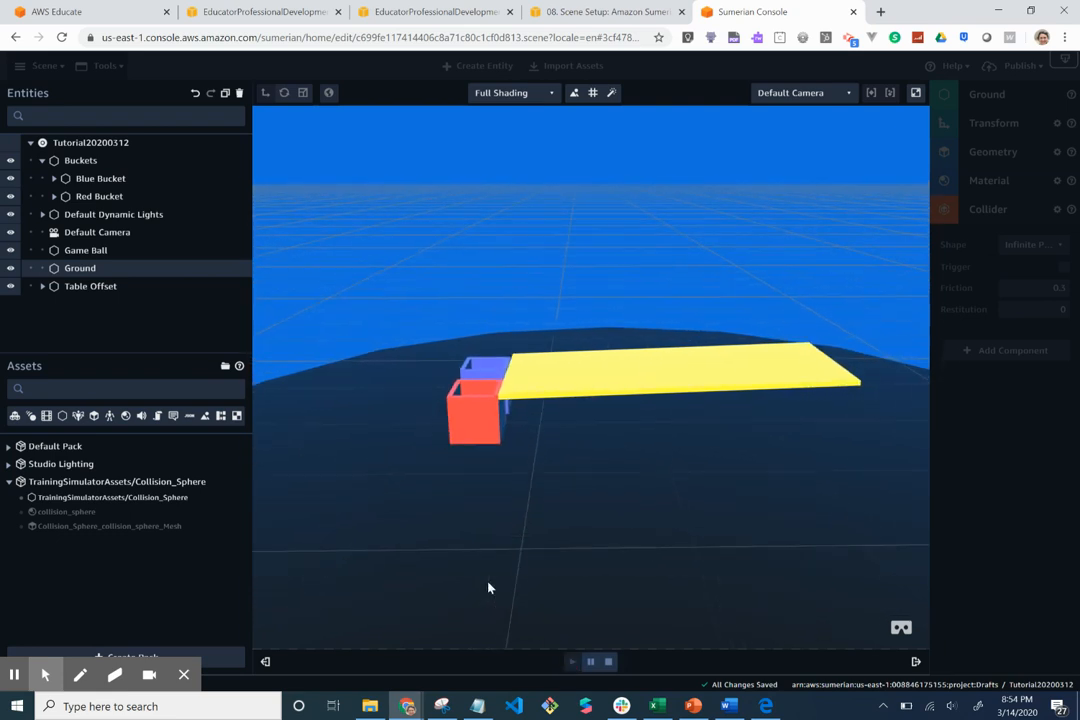
{"action": "scroll", "coordinate": [489, 588], "scroll_direction": "down", "scroll_amount": 3}
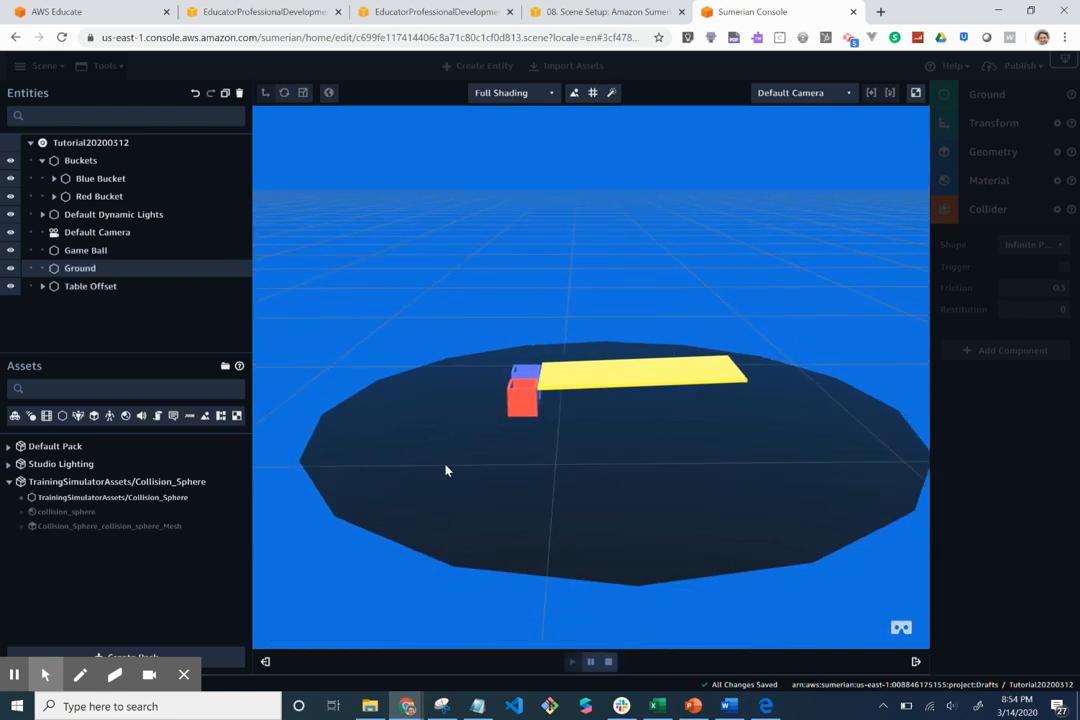
{"action": "left_click_drag", "start_coordinate": [446, 469], "coordinate": [658, 533]}
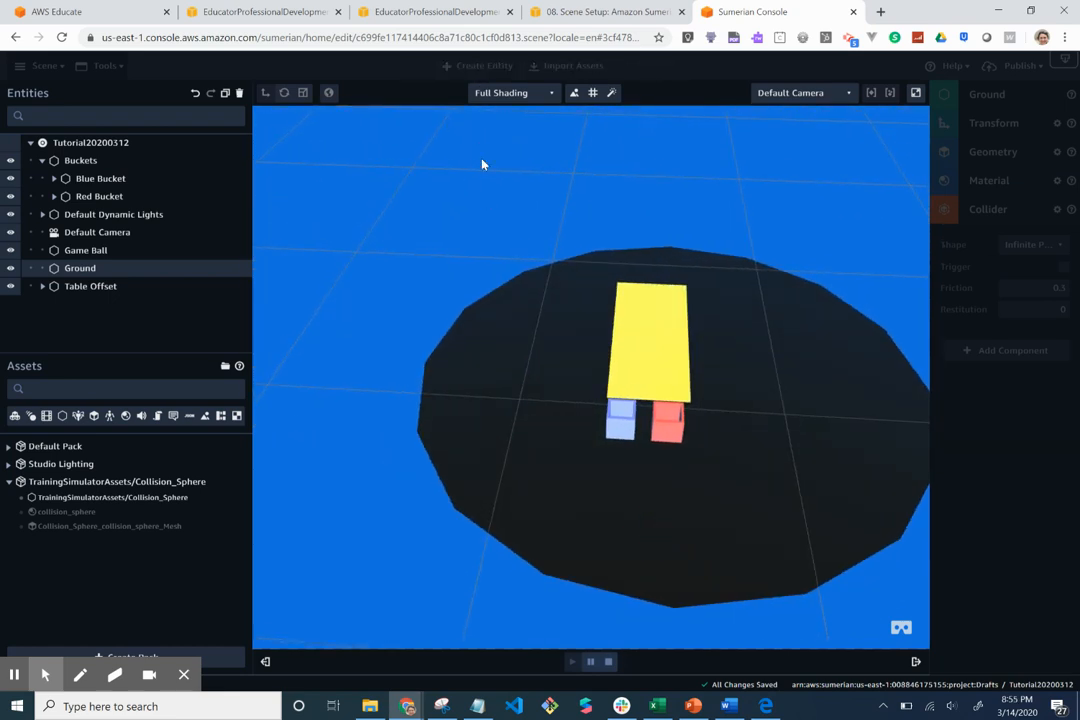
{"action": "left_click", "coordinate": [609, 661]}
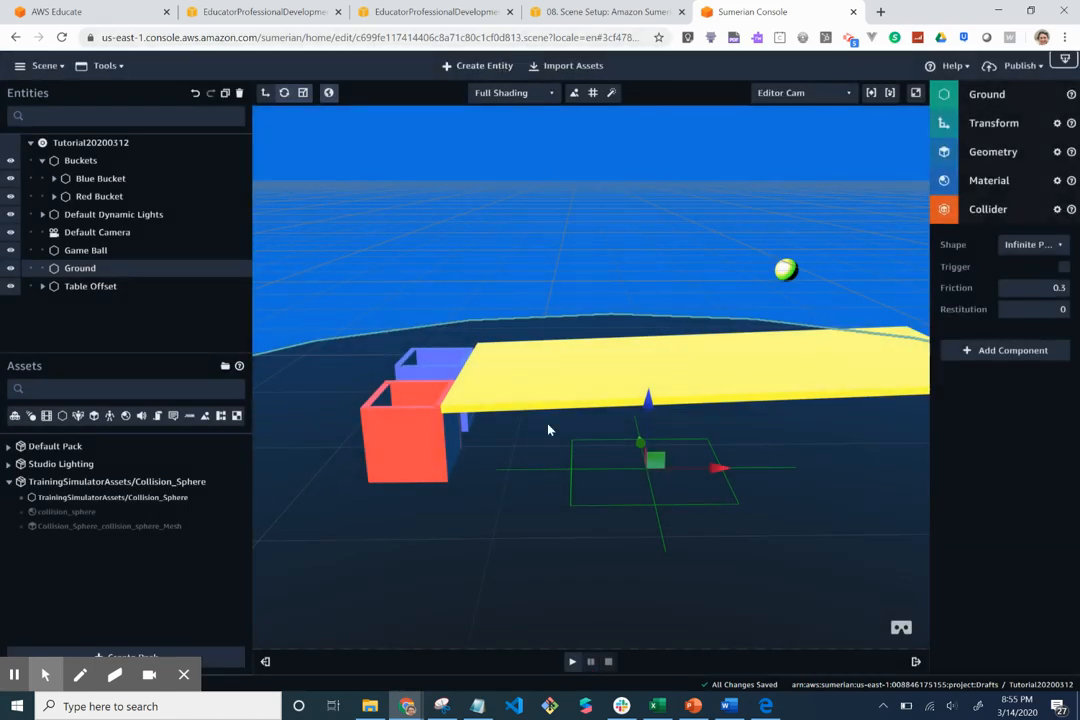
{"action": "left_click_drag", "start_coordinate": [550, 460], "coordinate": [786, 547]}
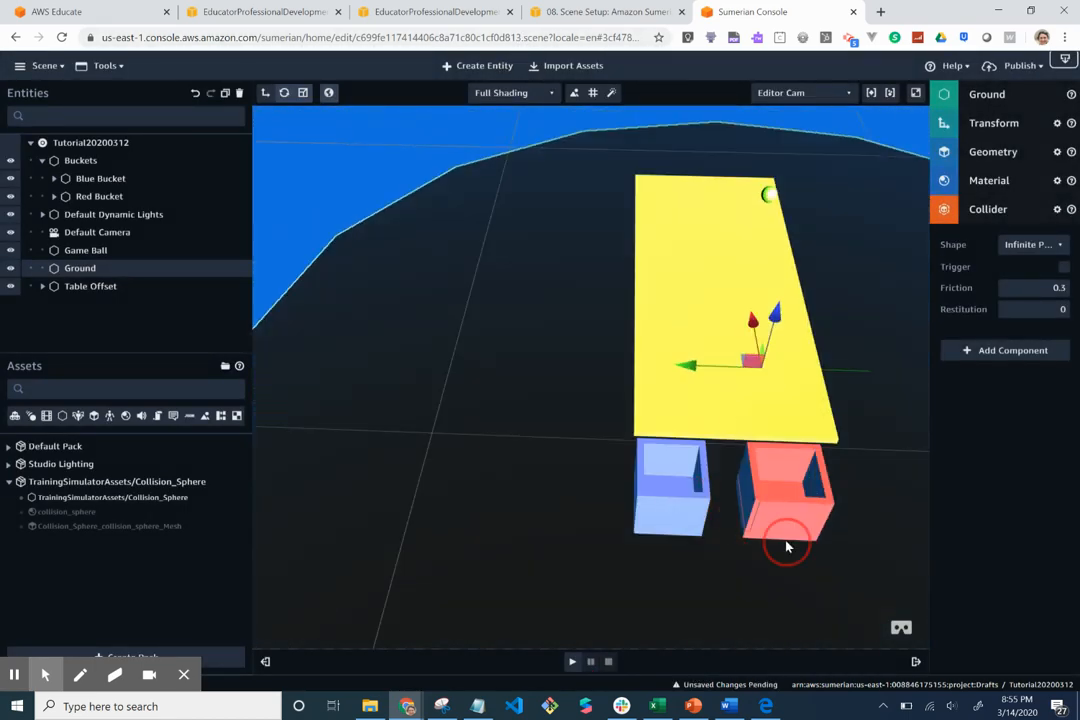
{"action": "left_click", "coordinate": [500, 70]}
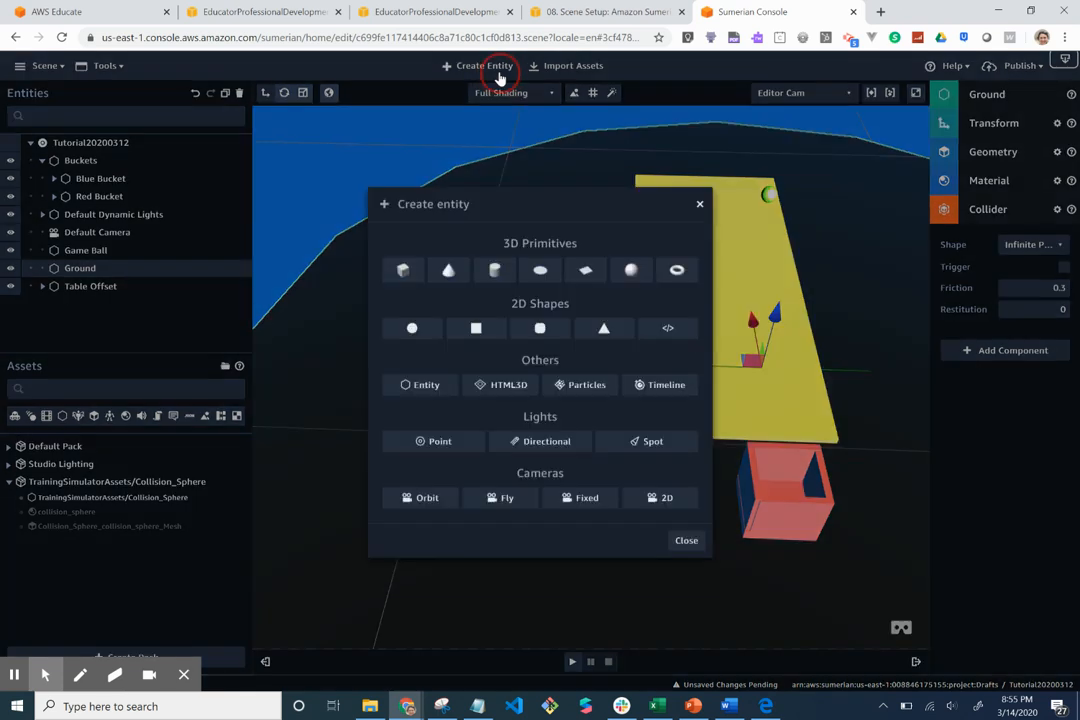
{"action": "left_click", "coordinate": [540, 270]}
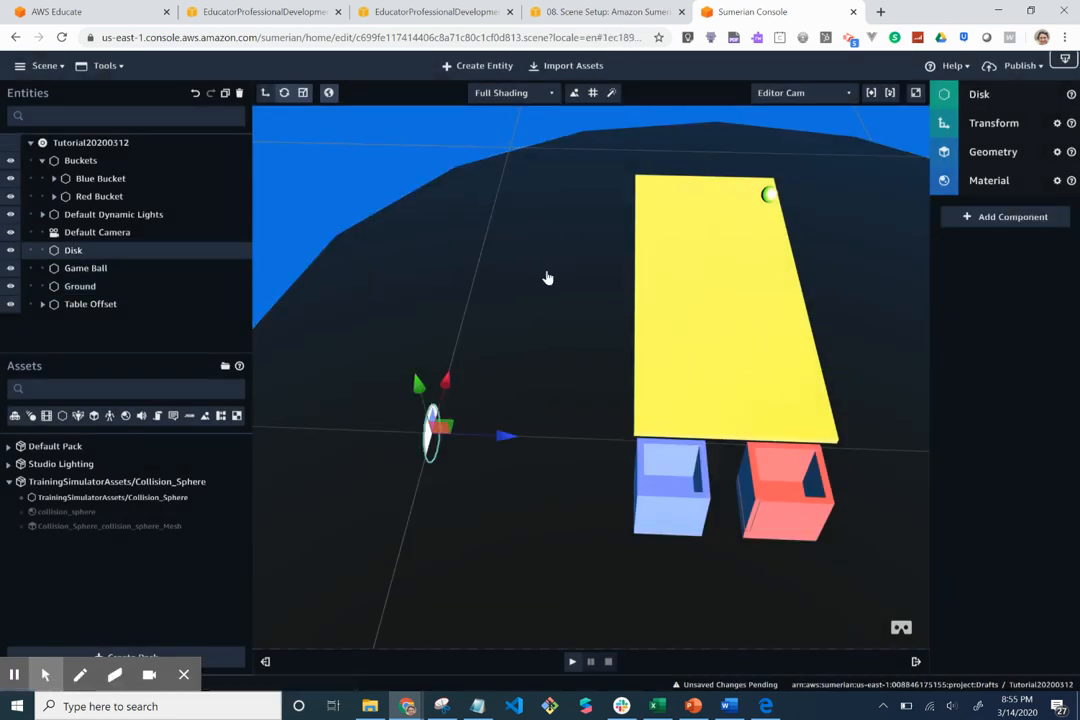
{"action": "key", "text": "Delete"}
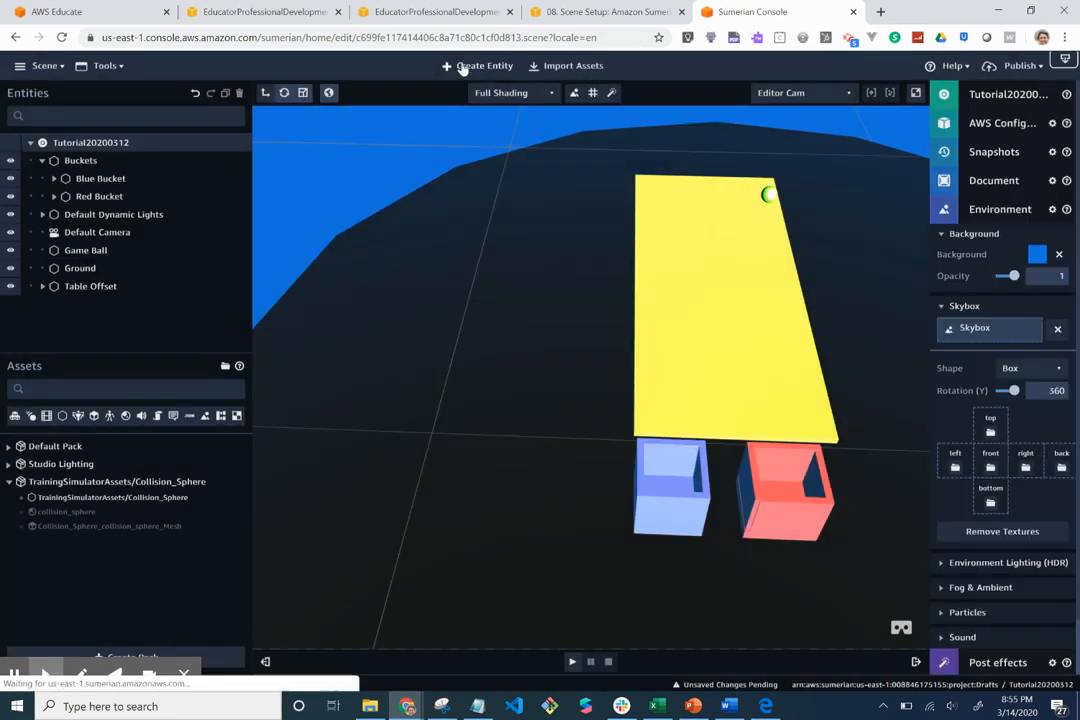
Add a 2D rectangle entity to the scene and check its size and orientation beside the buckets.
{"action": "left_click", "coordinate": [460, 65]}
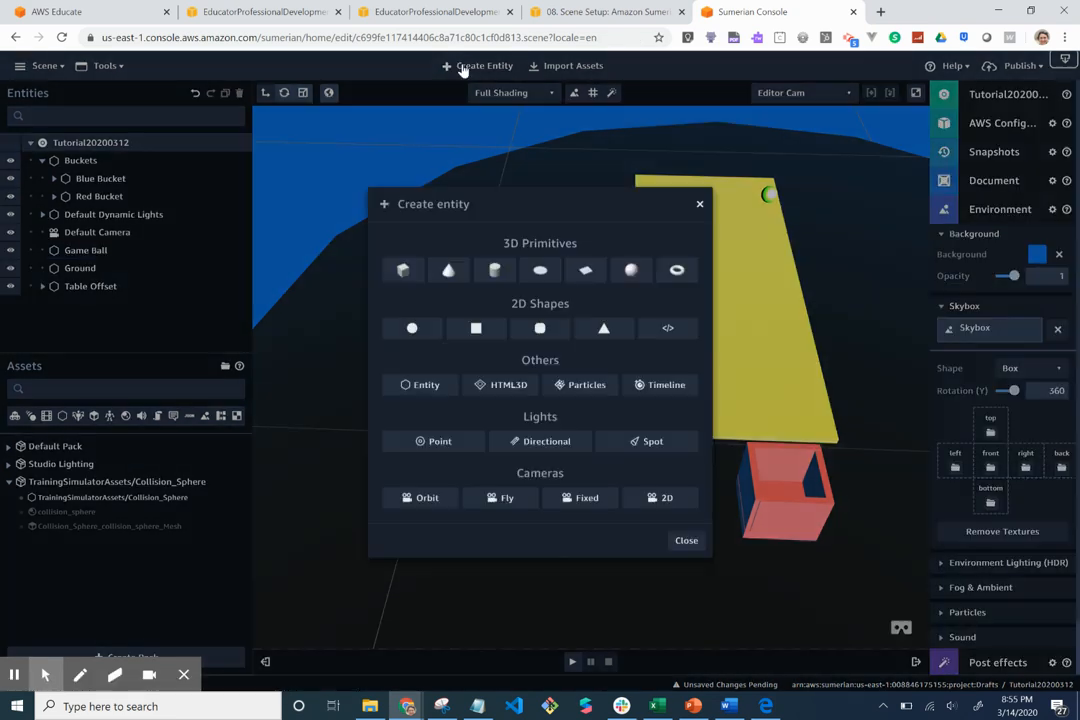
{"action": "left_click", "coordinate": [474, 332]}
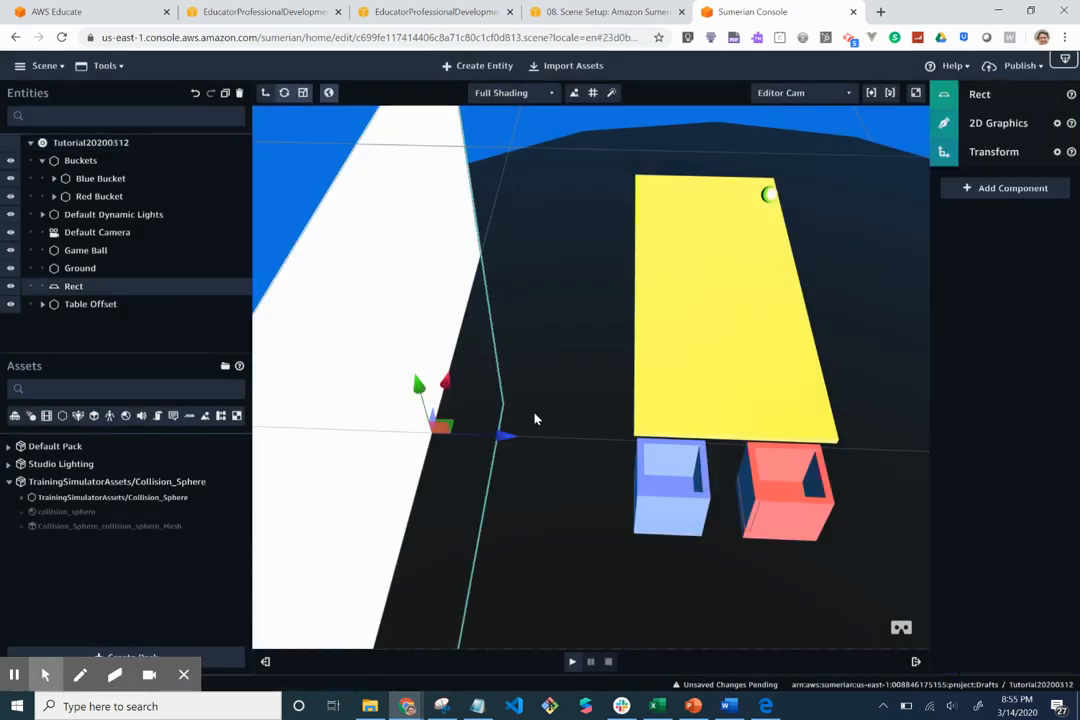
{"action": "left_click_drag", "start_coordinate": [535, 419], "coordinate": [467, 296]}
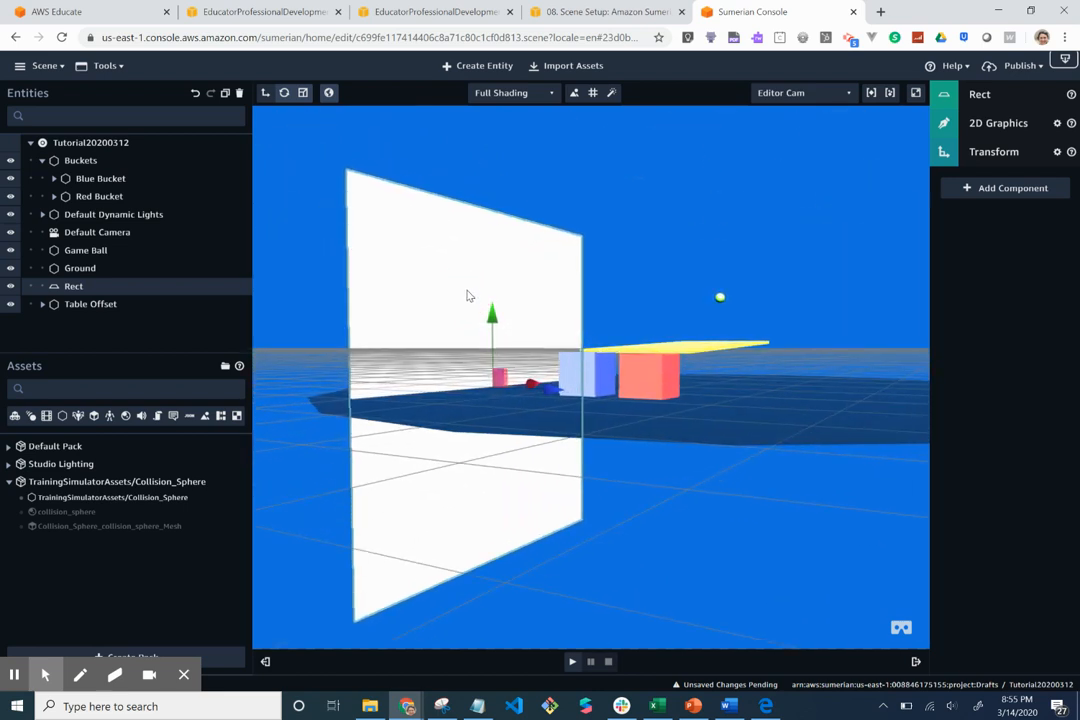
{"action": "left_click", "coordinate": [405, 236]}
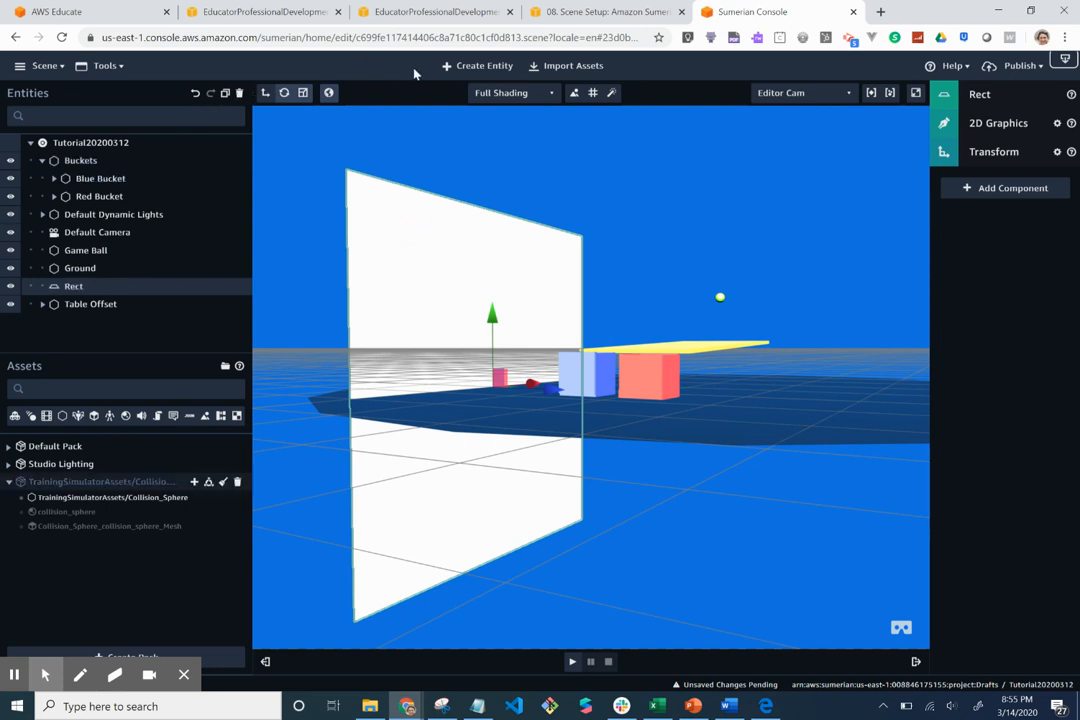
Switch to the 08. Scene Setup lesson page and play its embedded video in full screen.
{"action": "left_click", "coordinate": [585, 14]}
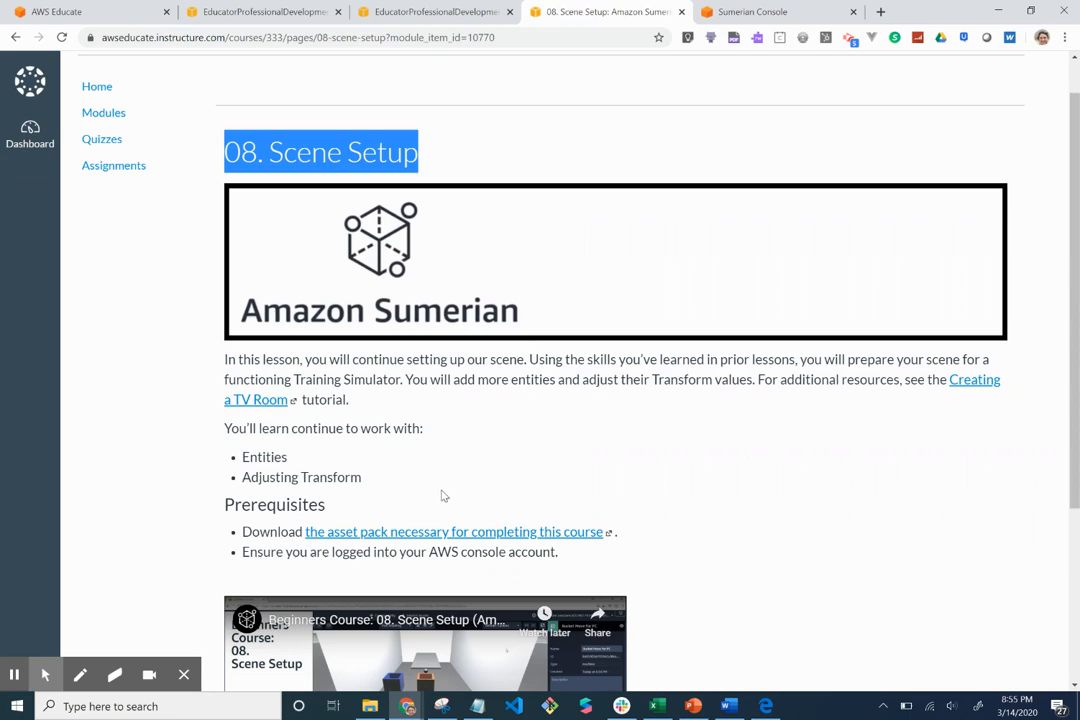
{"action": "scroll", "coordinate": [443, 496], "scroll_direction": "down", "scroll_amount": 2}
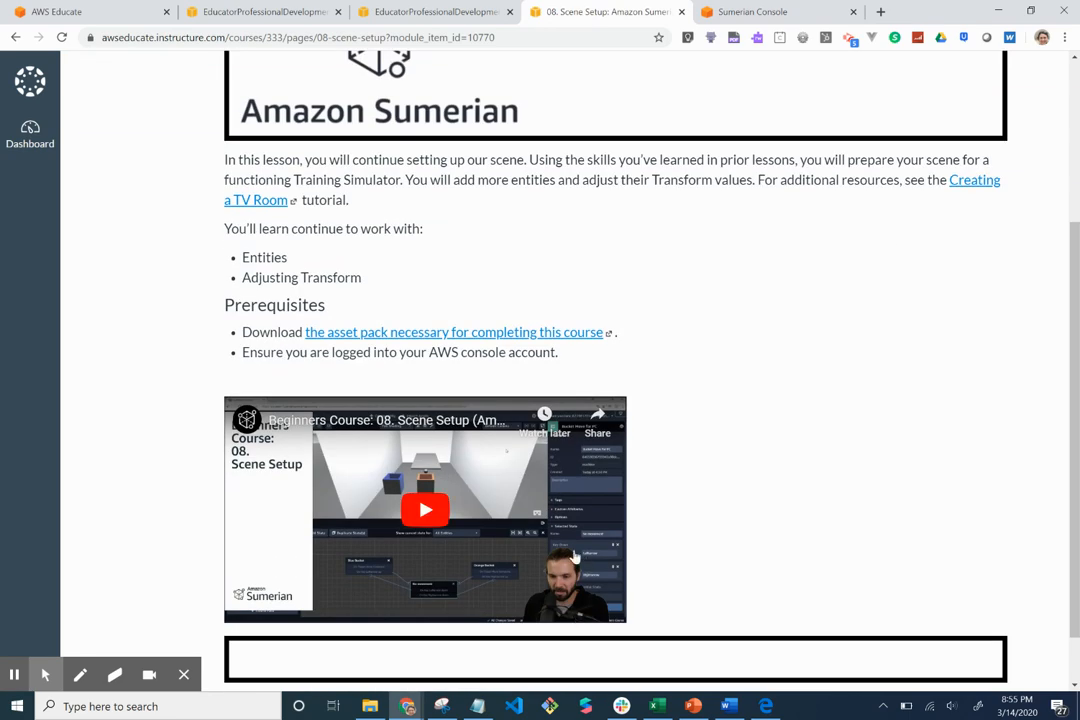
{"action": "left_click", "coordinate": [575, 556]}
{"action": "left_click", "coordinate": [605, 609]}
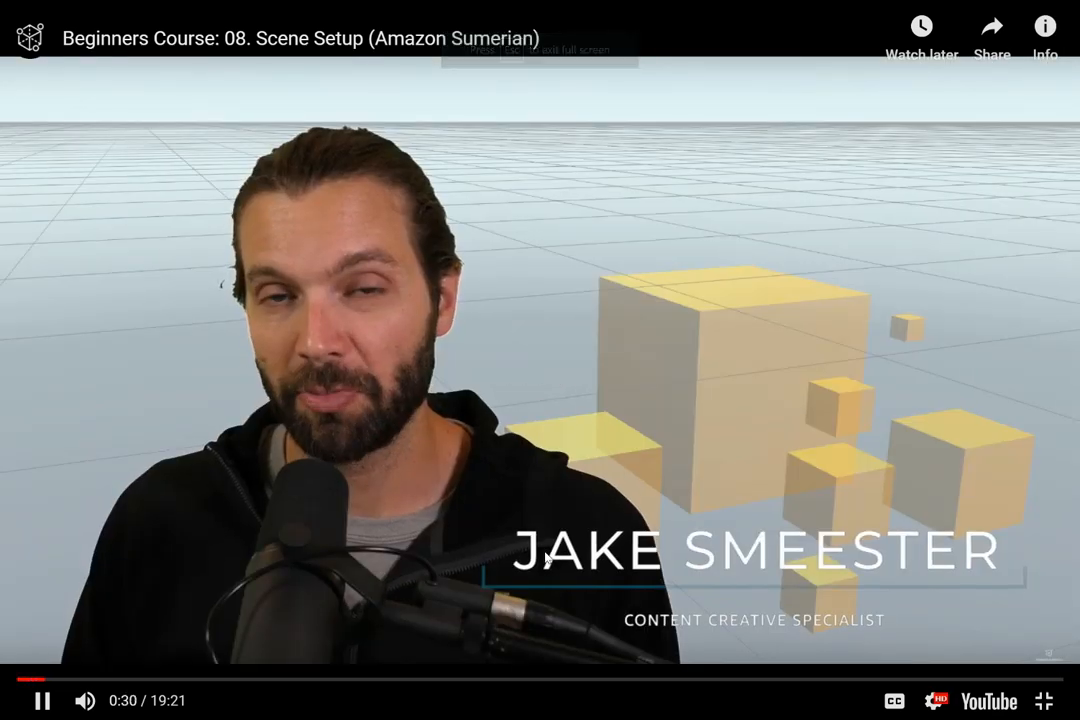
Skip through the Scene Setup video between about 13 and 15 minutes to find how the left wall is created.
{"action": "key", "text": "Right"}
{"action": "key", "text": "Right"}
{"action": "key", "text": "Right"}
{"action": "key", "text": "Right"}
{"action": "key", "text": "Right"}
{"action": "key", "text": "Right"}
{"action": "key", "text": "Right"}
{"action": "key", "text": "Right"}
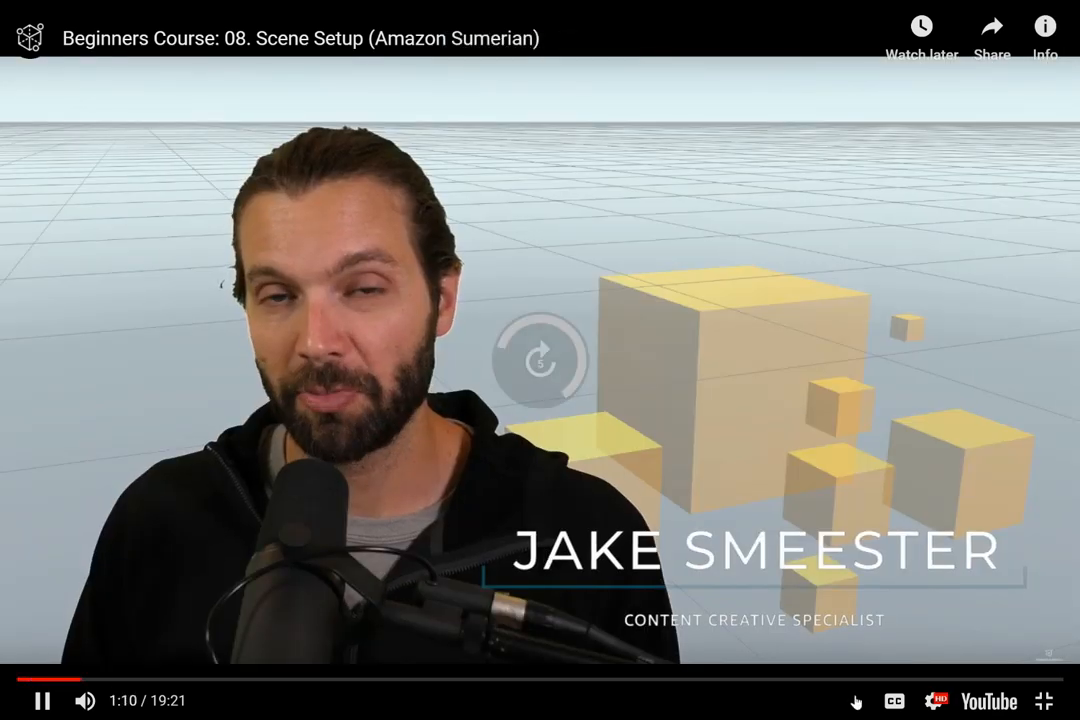
{"action": "left_click", "coordinate": [767, 686]}
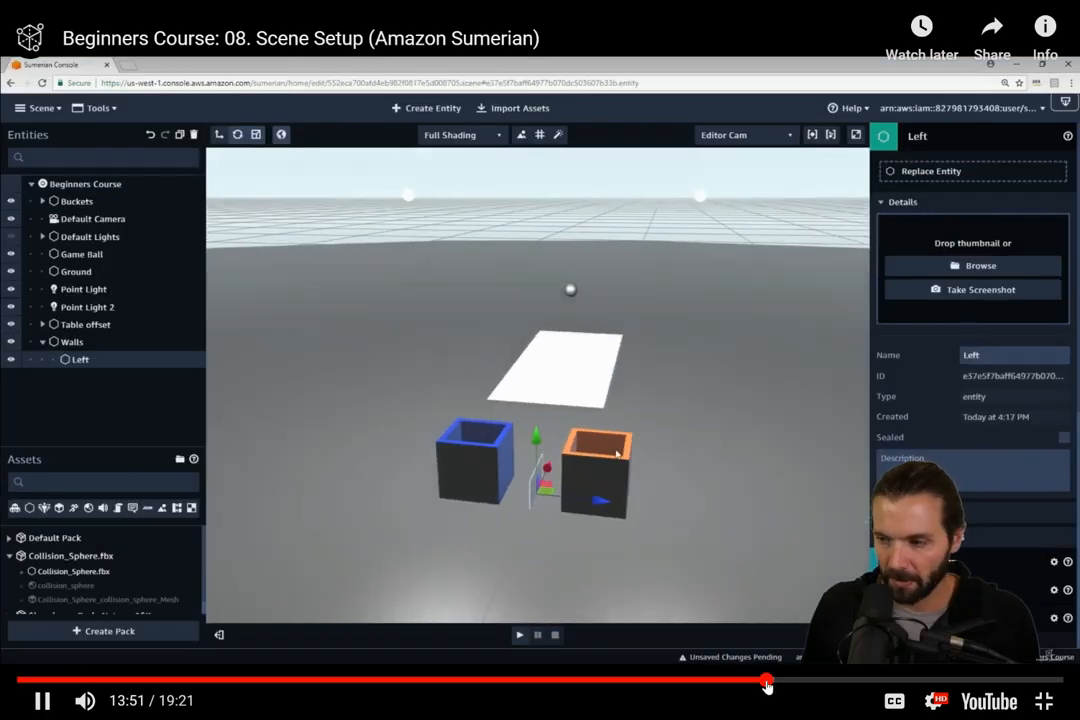
{"action": "left_click", "coordinate": [822, 685]}
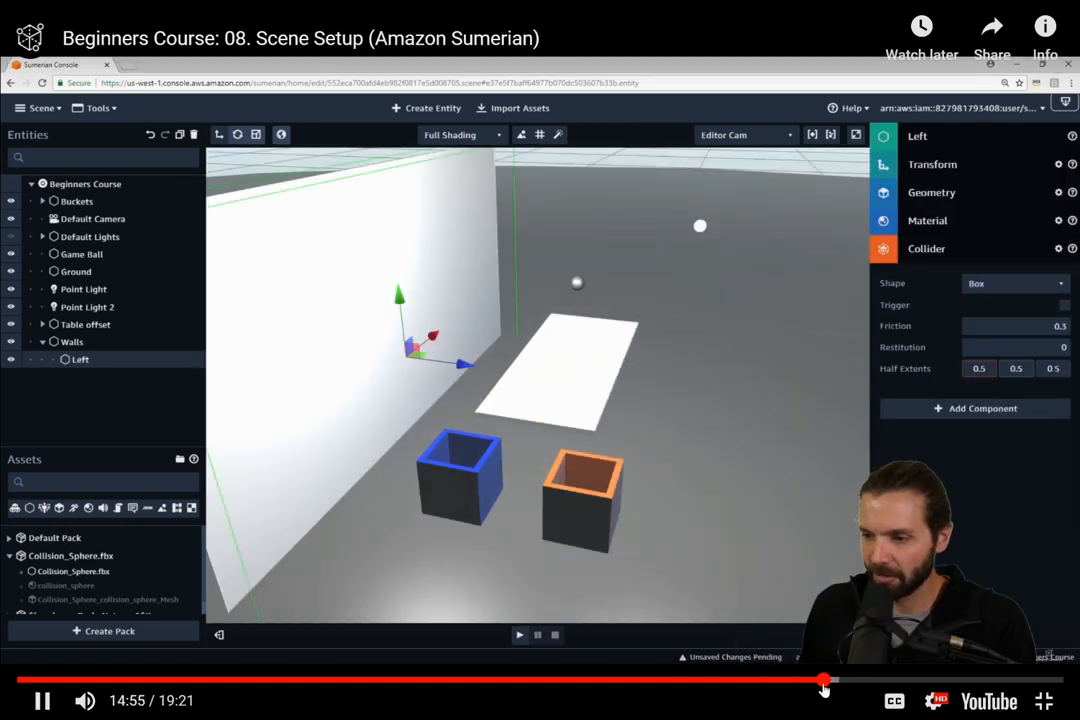
{"action": "left_click", "coordinate": [801, 683]}
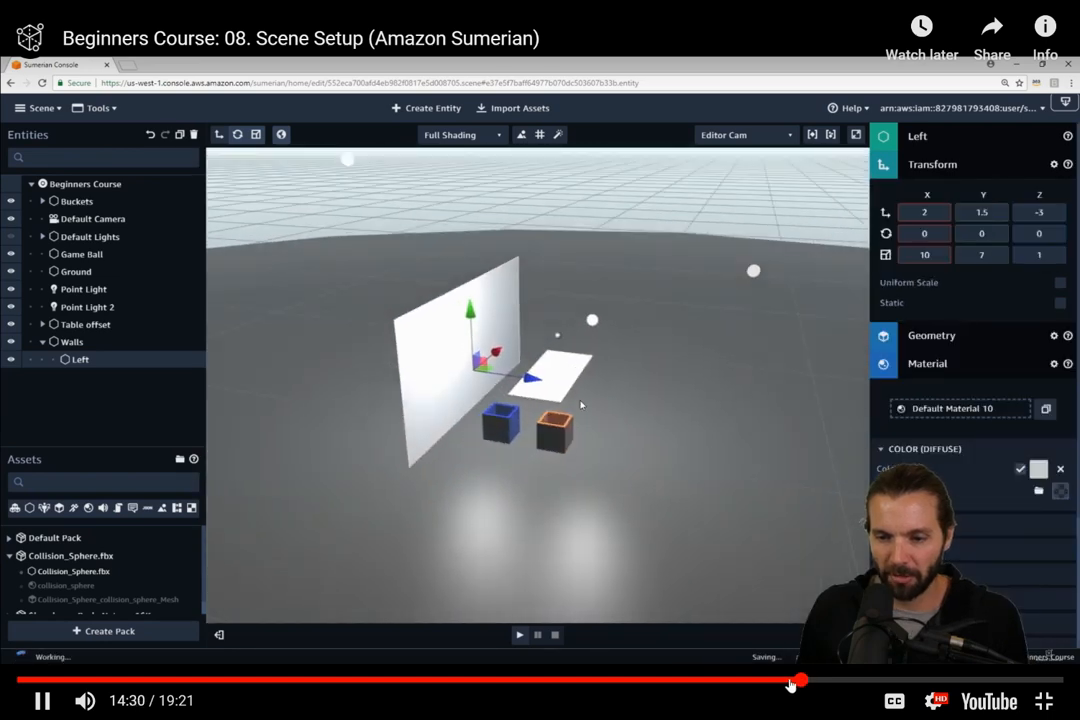
{"action": "left_click", "coordinate": [775, 683]}
{"action": "left_click", "coordinate": [750, 683]}
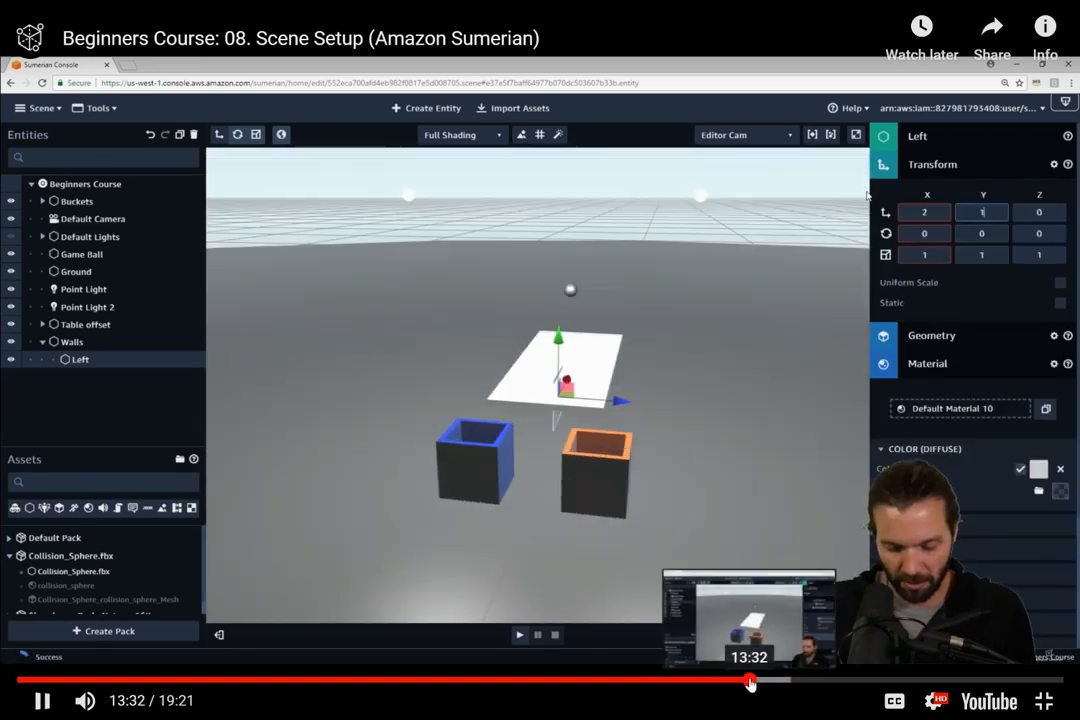
{"action": "left_click", "coordinate": [715, 683]}
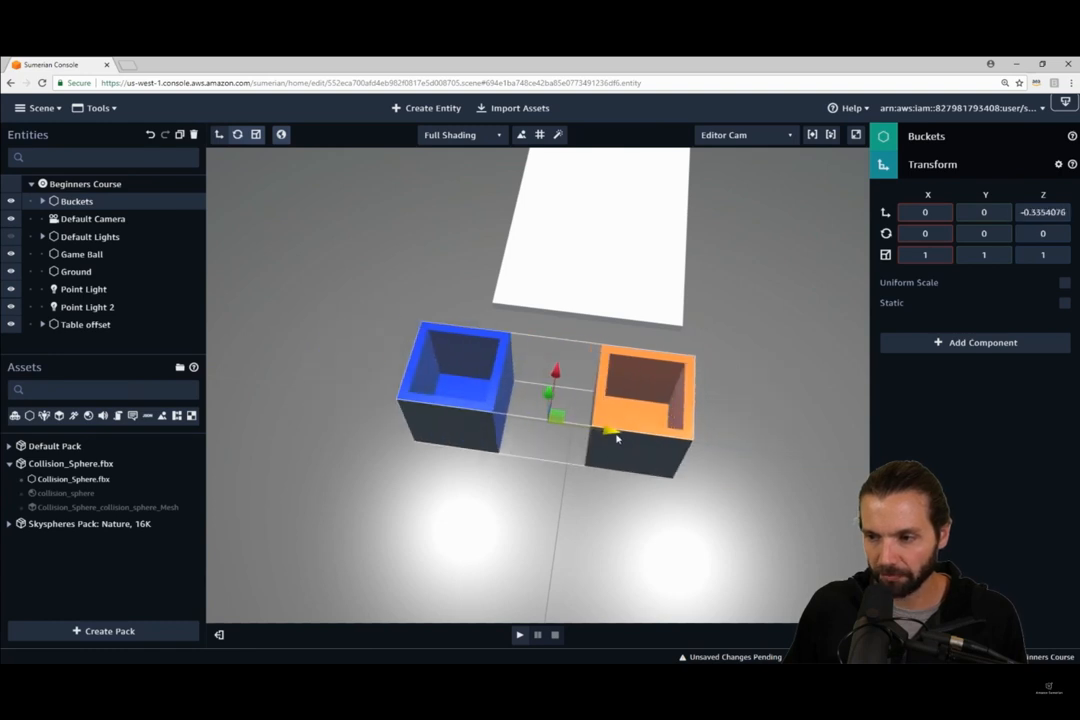
{"action": "left_click_drag", "start_coordinate": [644, 441], "coordinate": [586, 436]}
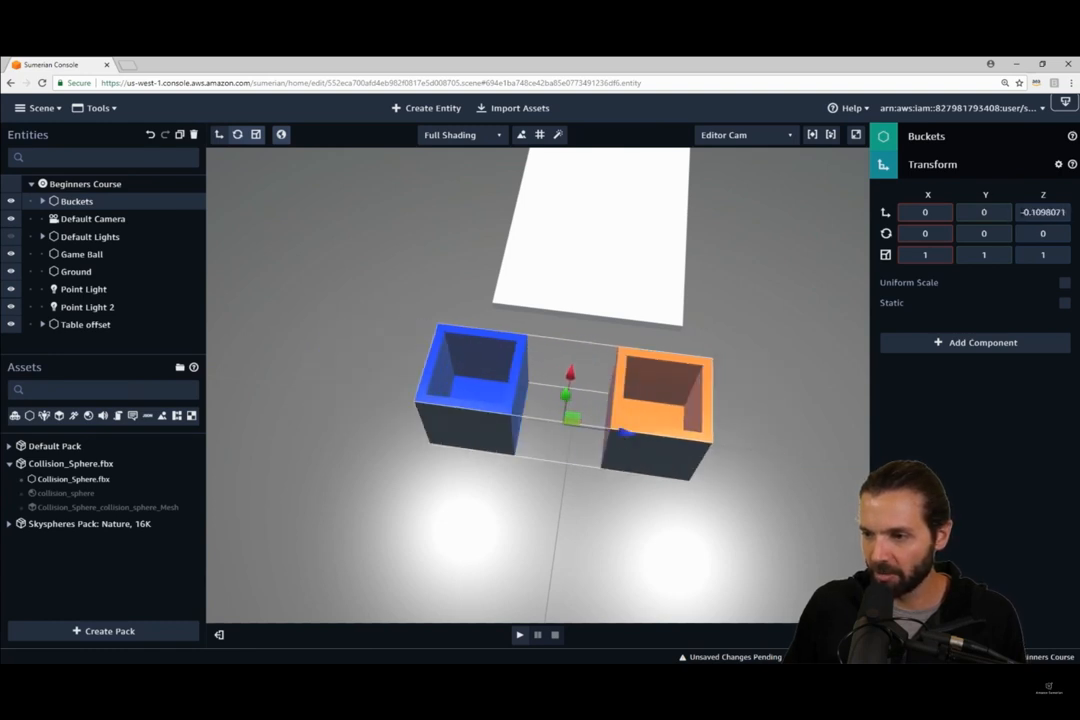
{"action": "left_click", "coordinate": [1043, 212]}
{"action": "type", "text": "0"}
{"action": "key", "text": "Return"}
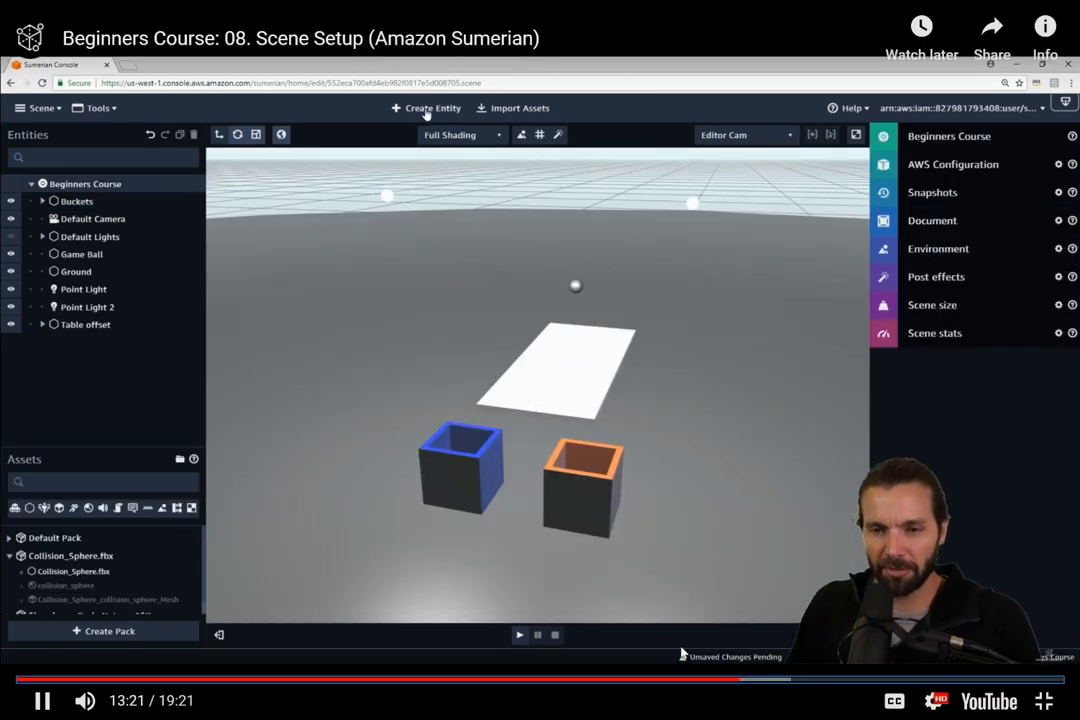
Watch how the lesson video creates an empty Walls entity, pause it and leave full screen.
{"action": "left_click", "coordinate": [429, 110]}
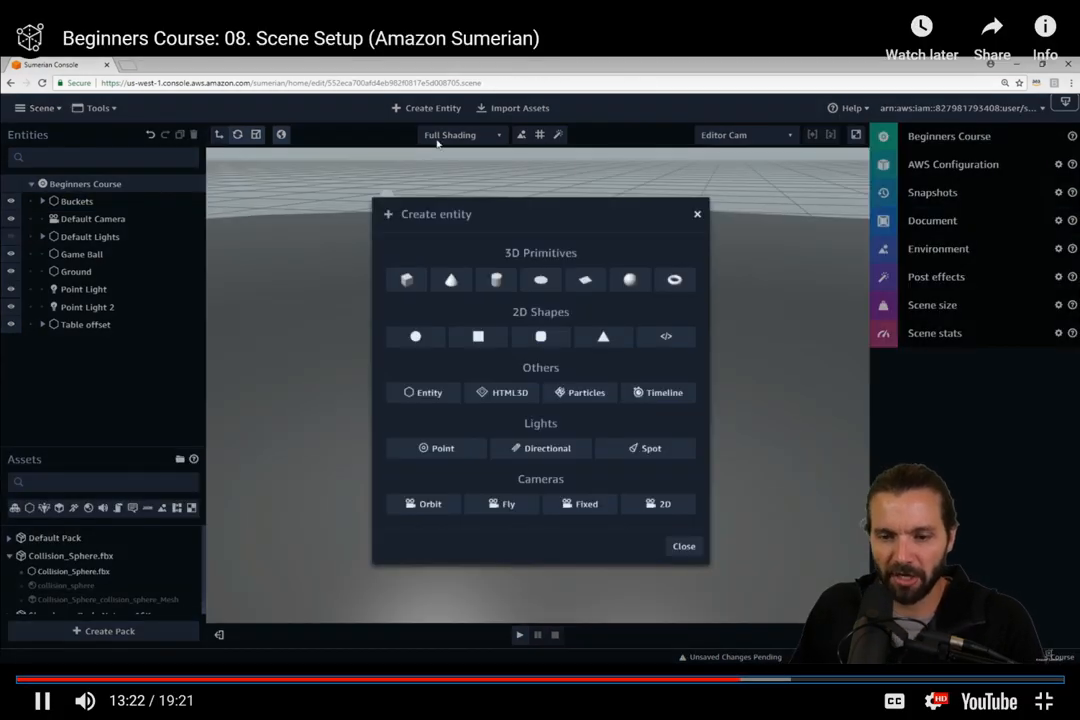
{"action": "left_click", "coordinate": [429, 393]}
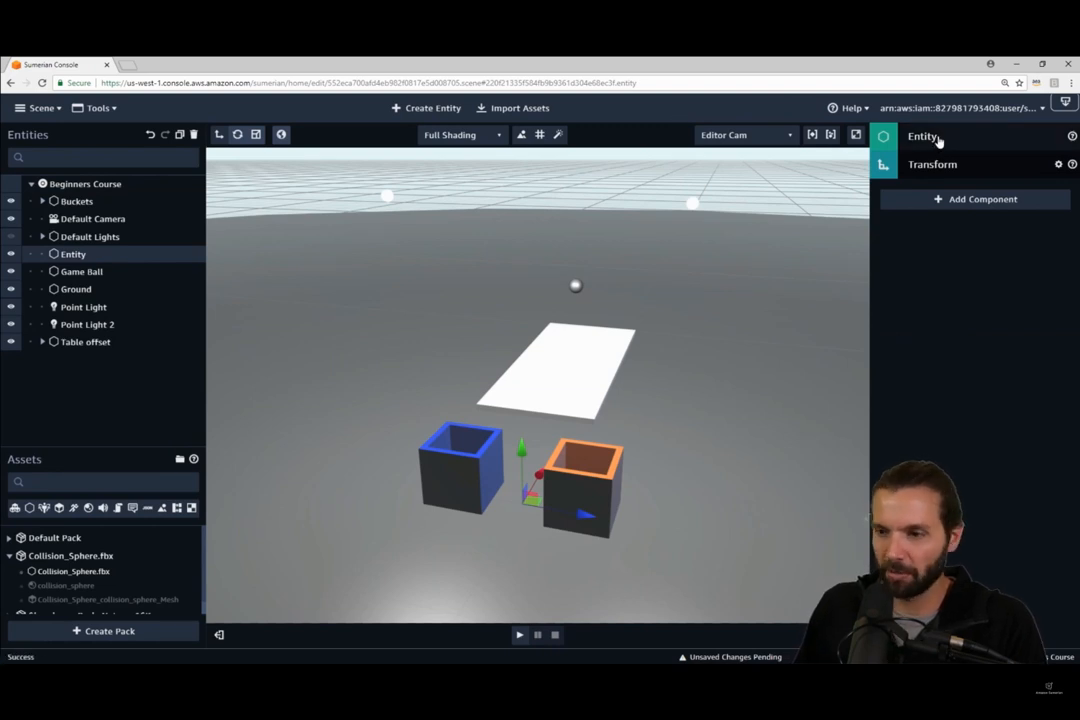
{"action": "left_click", "coordinate": [930, 137]}
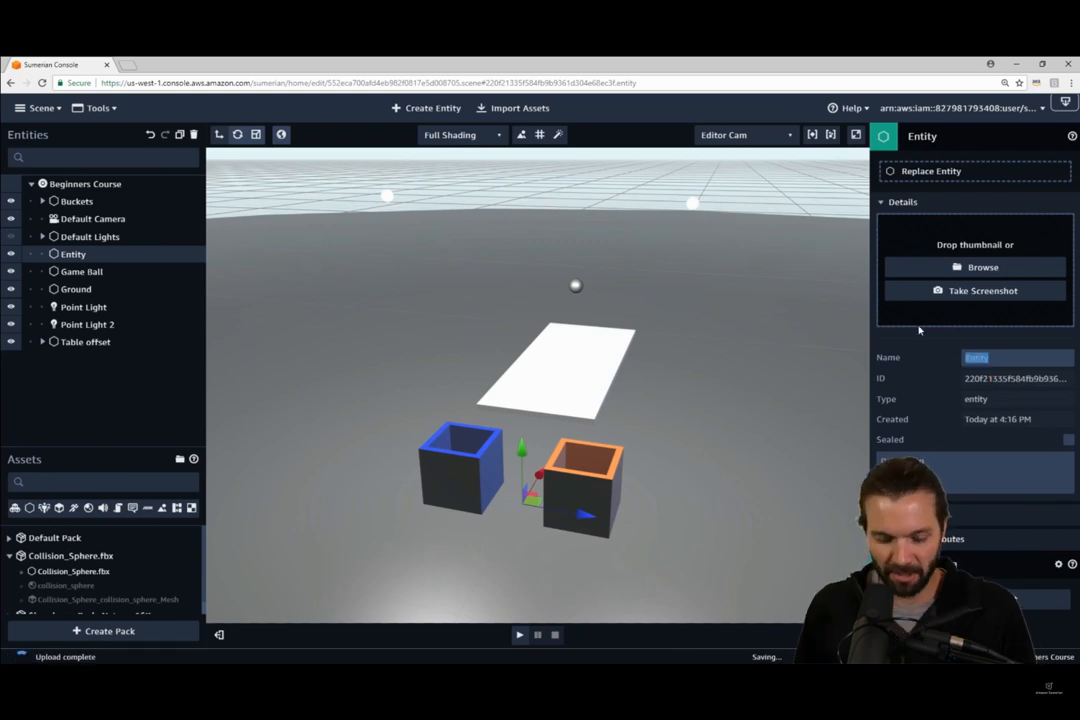
{"action": "type", "text": "Walls"}
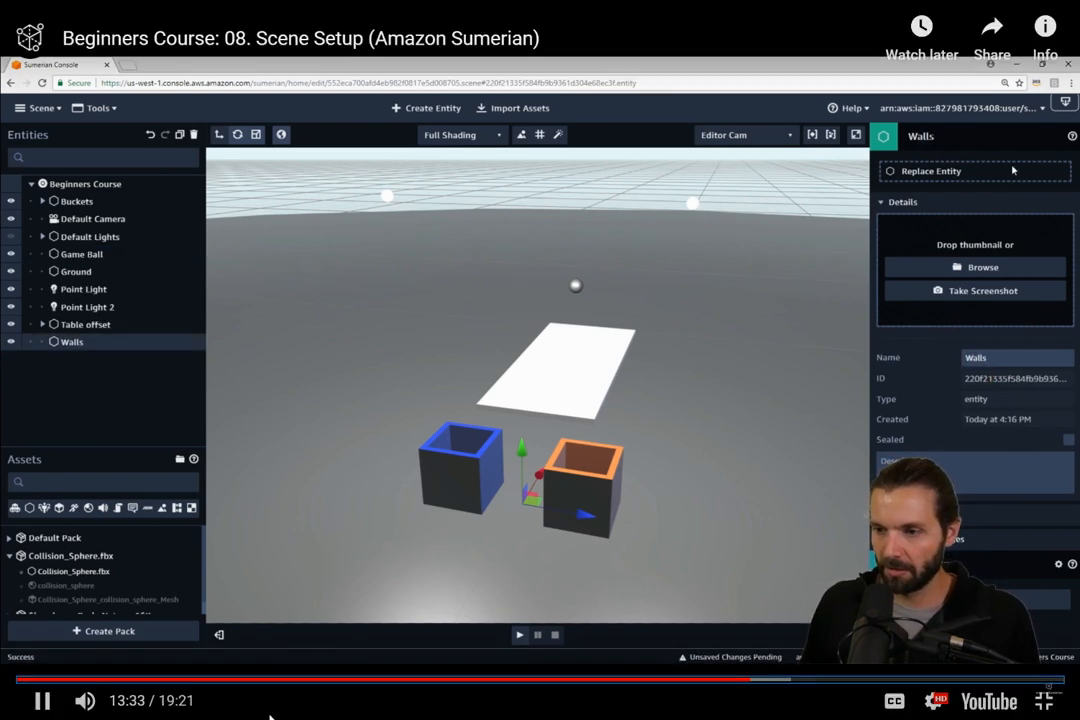
{"action": "left_click", "coordinate": [961, 145]}
{"action": "left_click", "coordinate": [44, 702]}
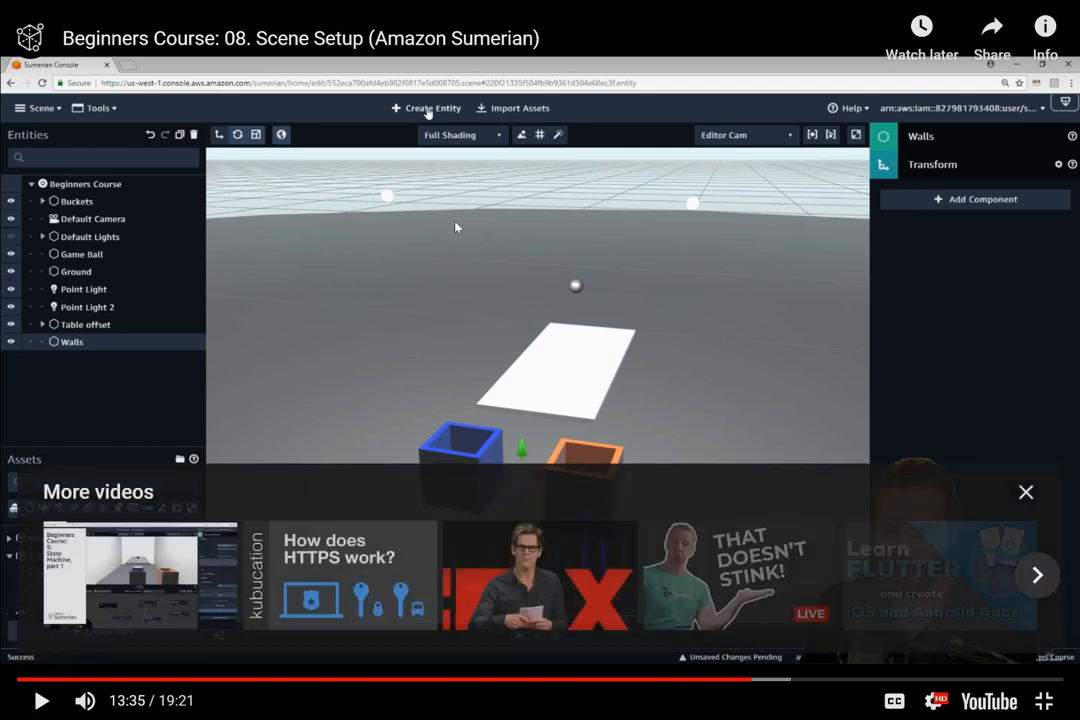
{"action": "key", "text": "Escape"}
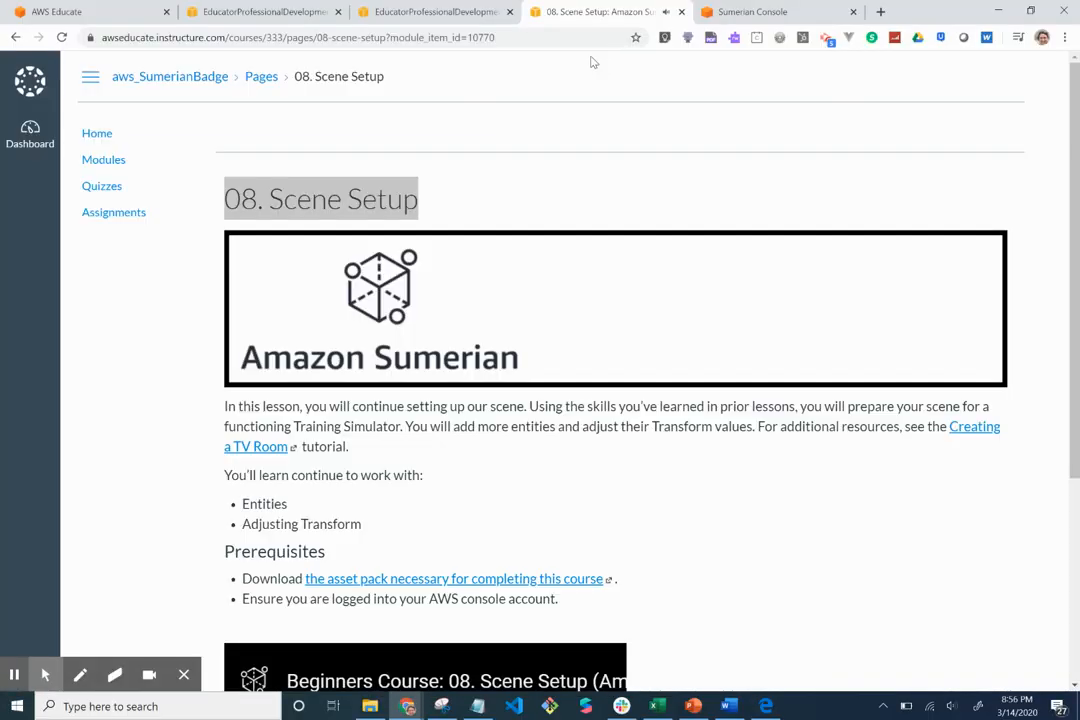
Switch to the Sumerian Console and delete the Rect entity from the scene.
{"action": "left_click", "coordinate": [755, 13]}
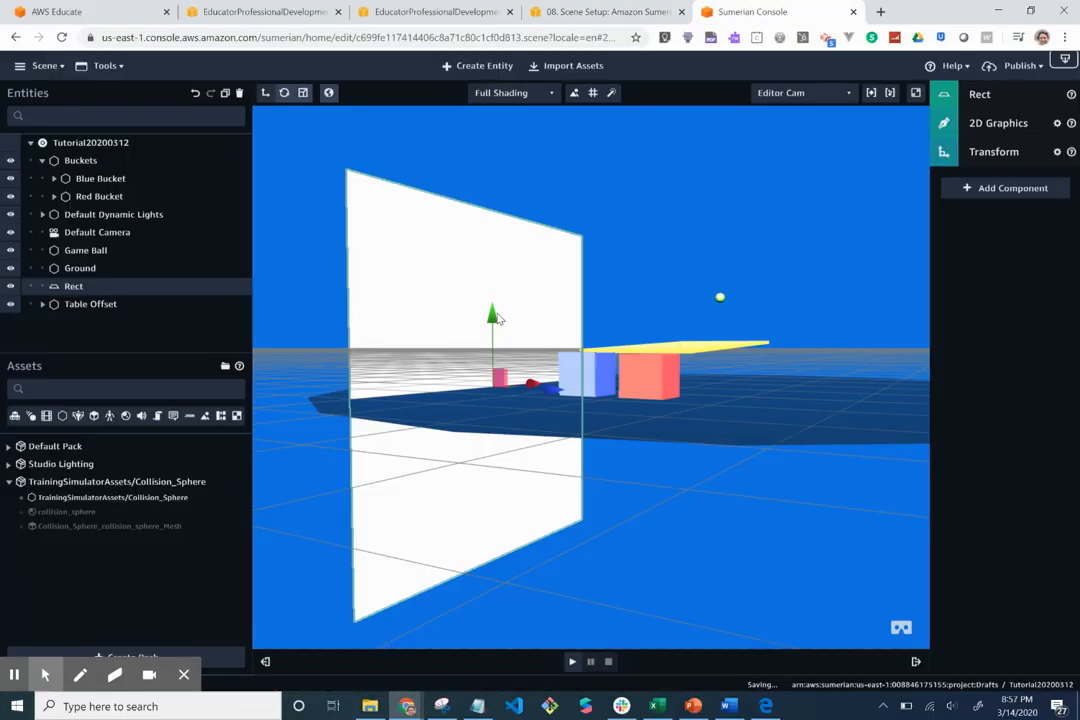
{"action": "key", "text": "Delete"}
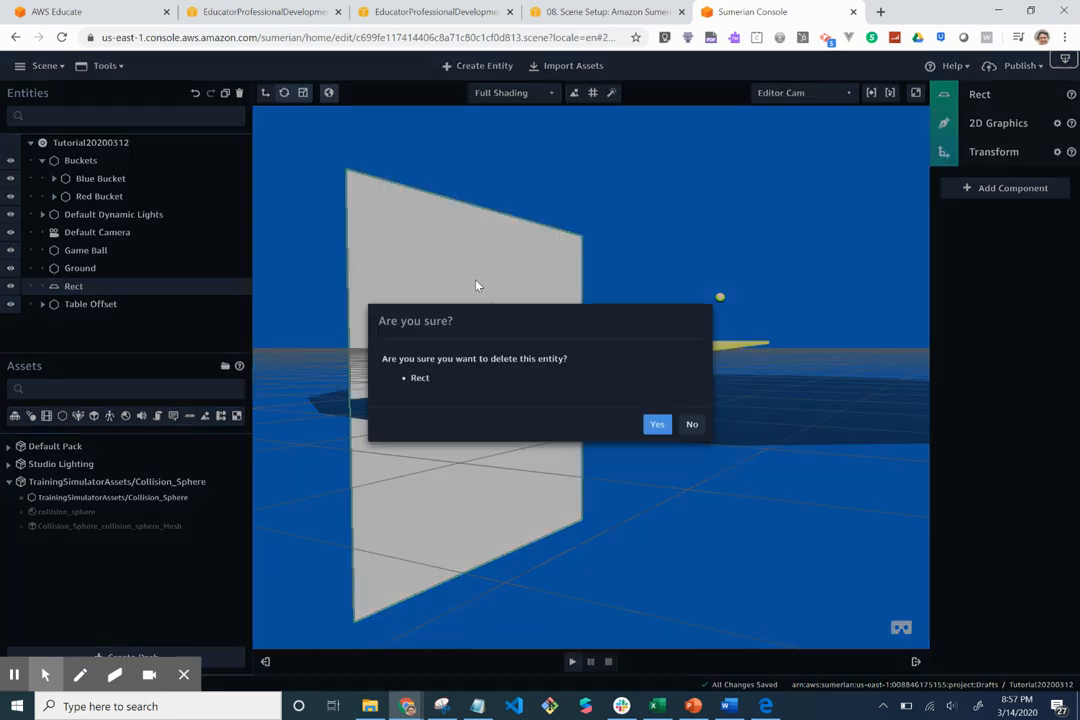
{"action": "left_click", "coordinate": [650, 425]}
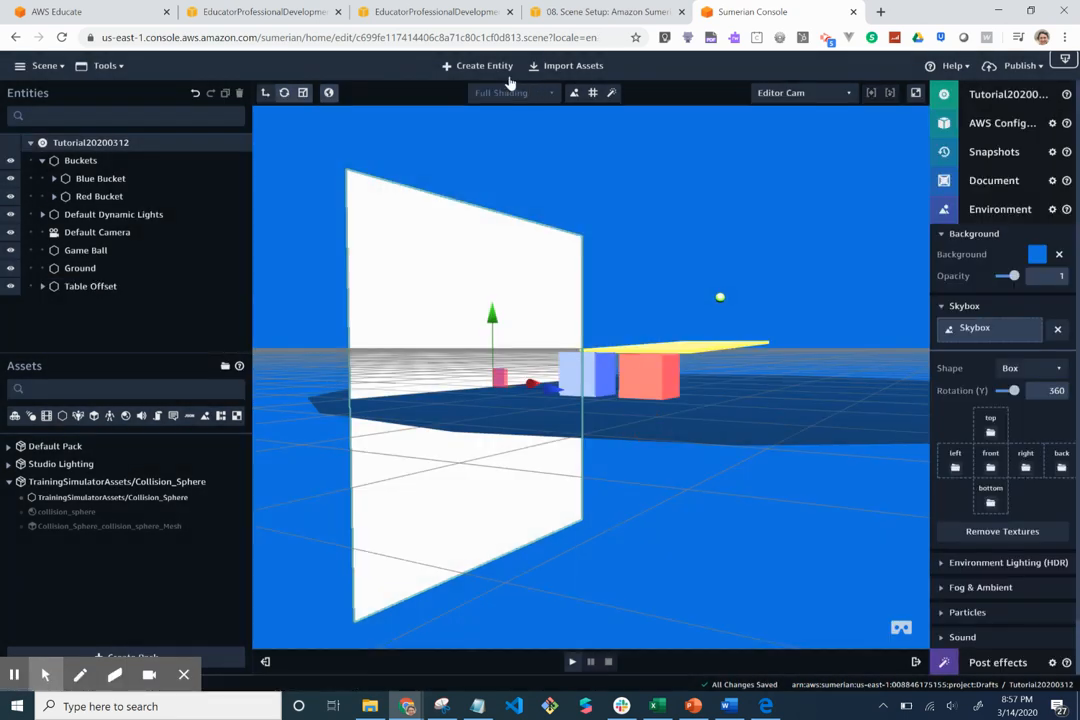
Add an empty entity to the scene to serve as a parent for the walls.
{"action": "left_click", "coordinate": [486, 65]}
{"action": "left_click", "coordinate": [427, 386]}
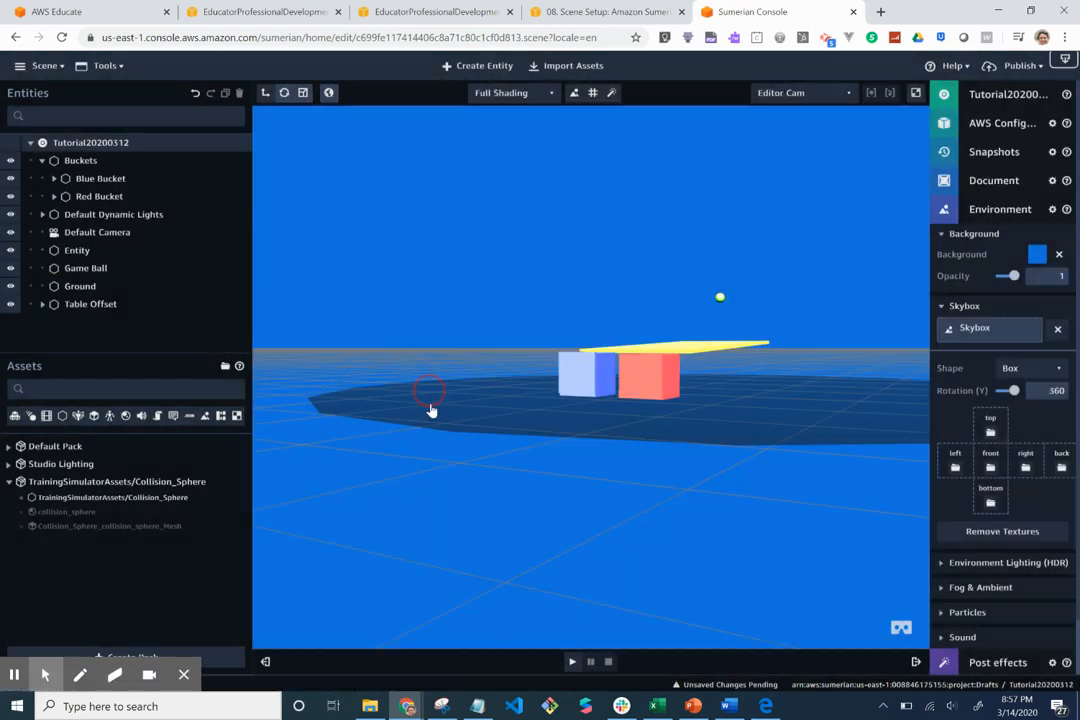
{"action": "left_click_drag", "start_coordinate": [590, 467], "coordinate": [591, 502]}
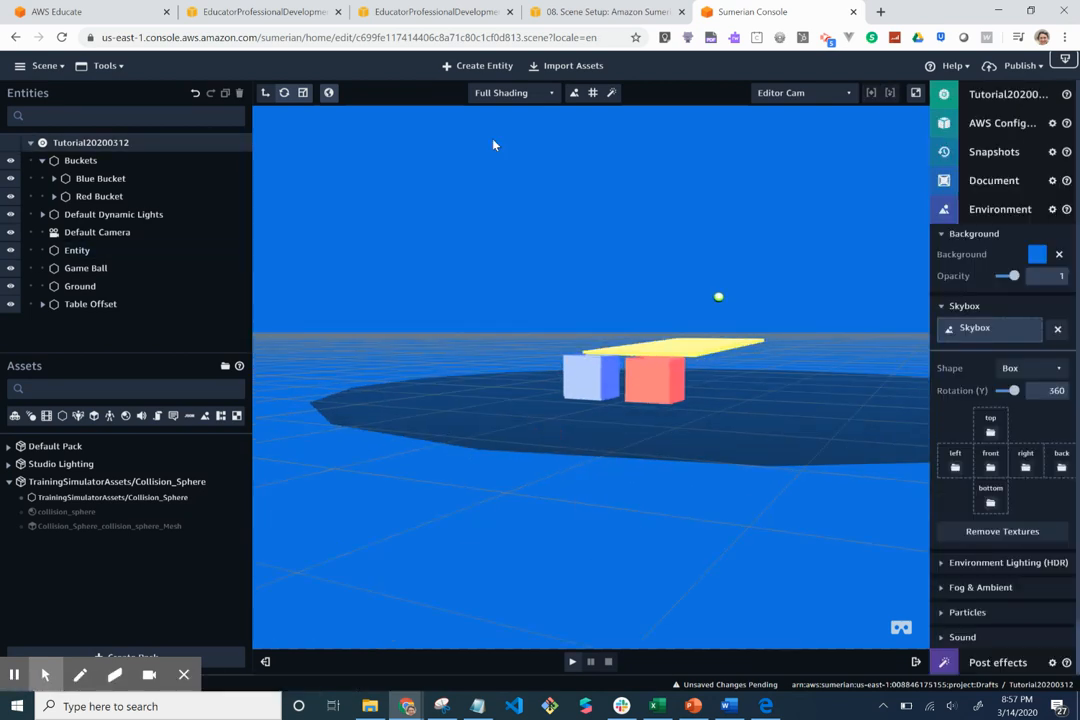
Return to the 08. Scene Setup lesson page and resume its video from 13:35 in full screen.
{"action": "left_click", "coordinate": [568, 22]}
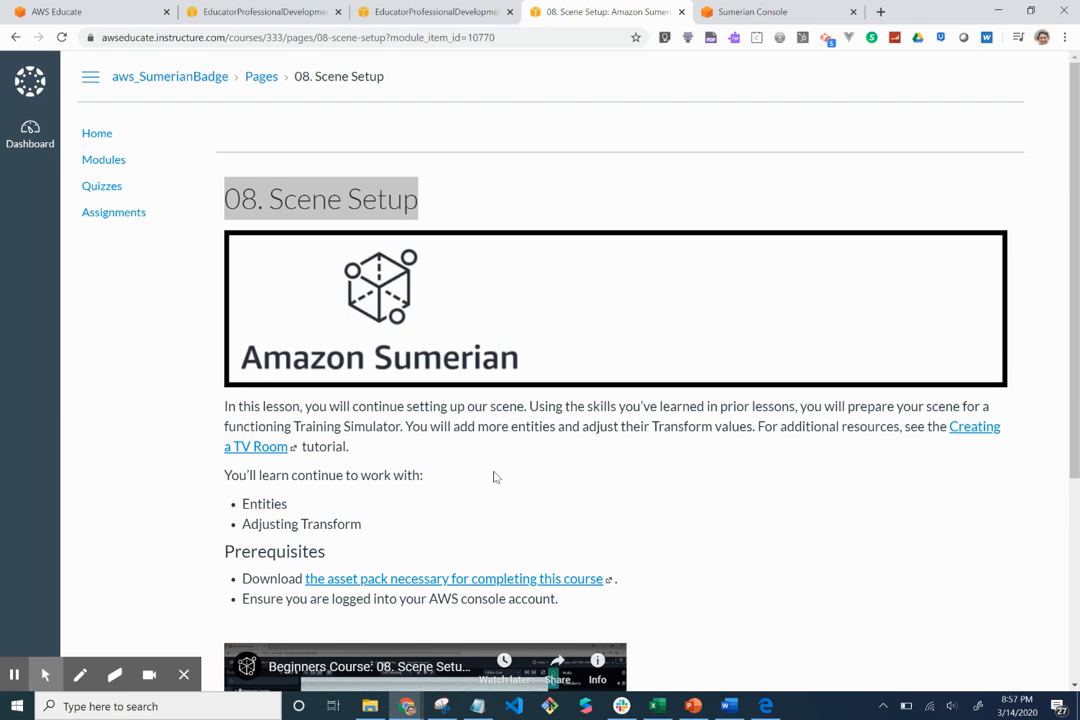
{"action": "scroll", "coordinate": [493, 477], "scroll_direction": "down", "scroll_amount": 3}
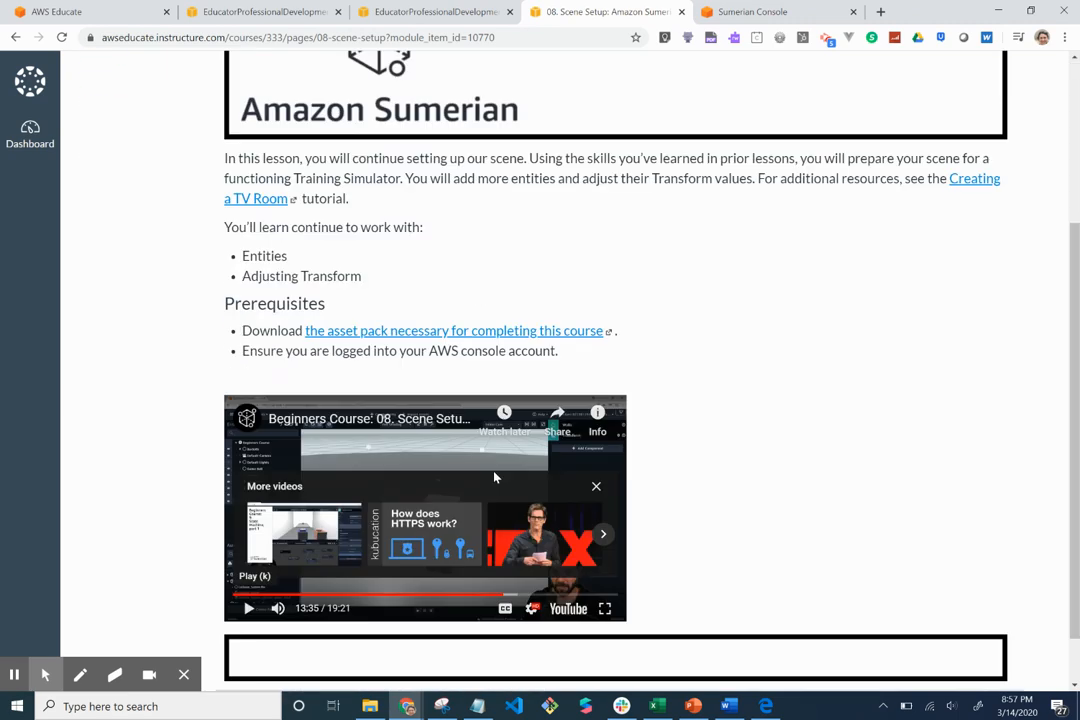
{"action": "left_click", "coordinate": [597, 490]}
{"action": "left_click", "coordinate": [608, 612]}
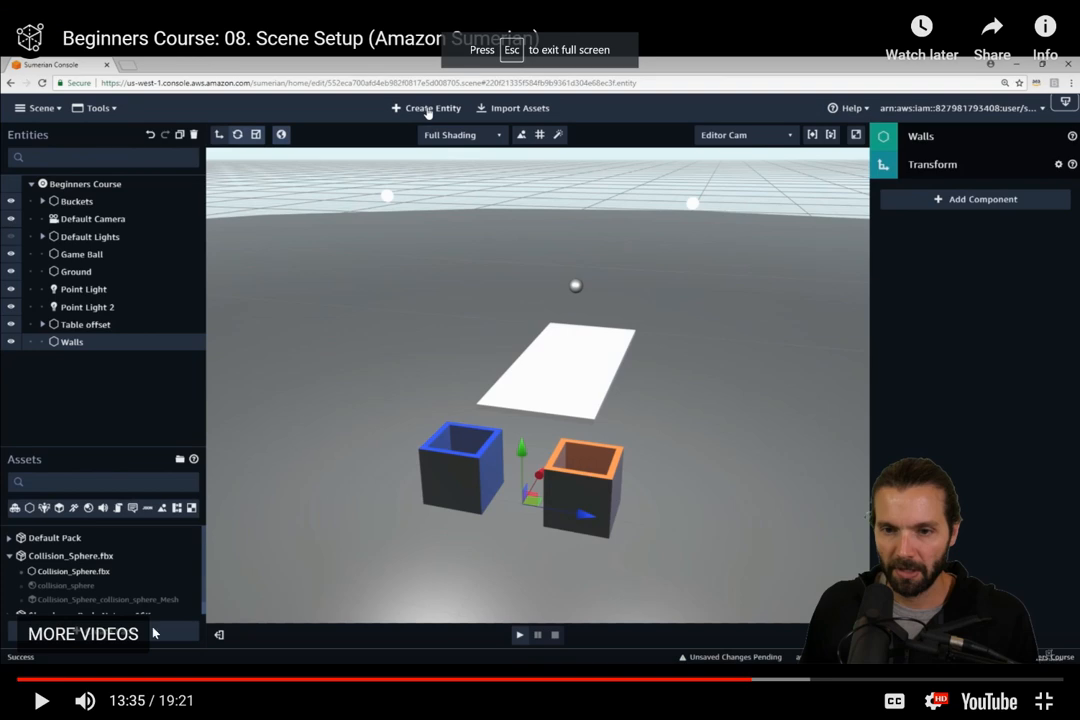
{"action": "left_click", "coordinate": [38, 705]}
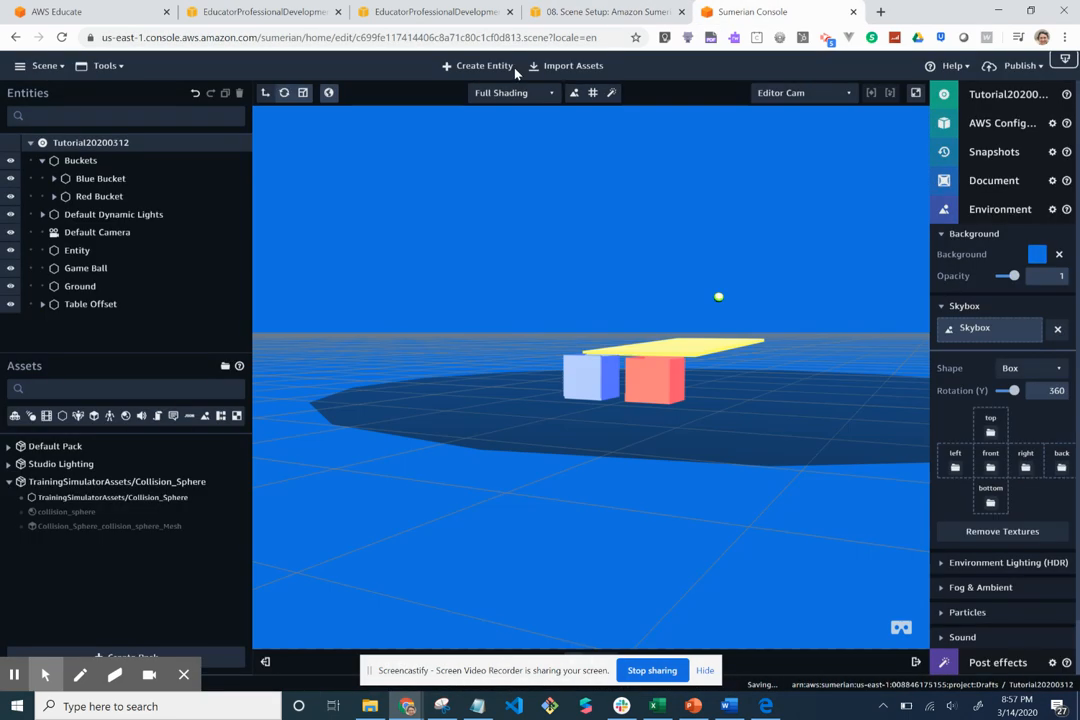
Switch to the Sumerian Console, add a 3D quad primitive to the scene and open its details.
{"action": "left_click", "coordinate": [483, 66]}
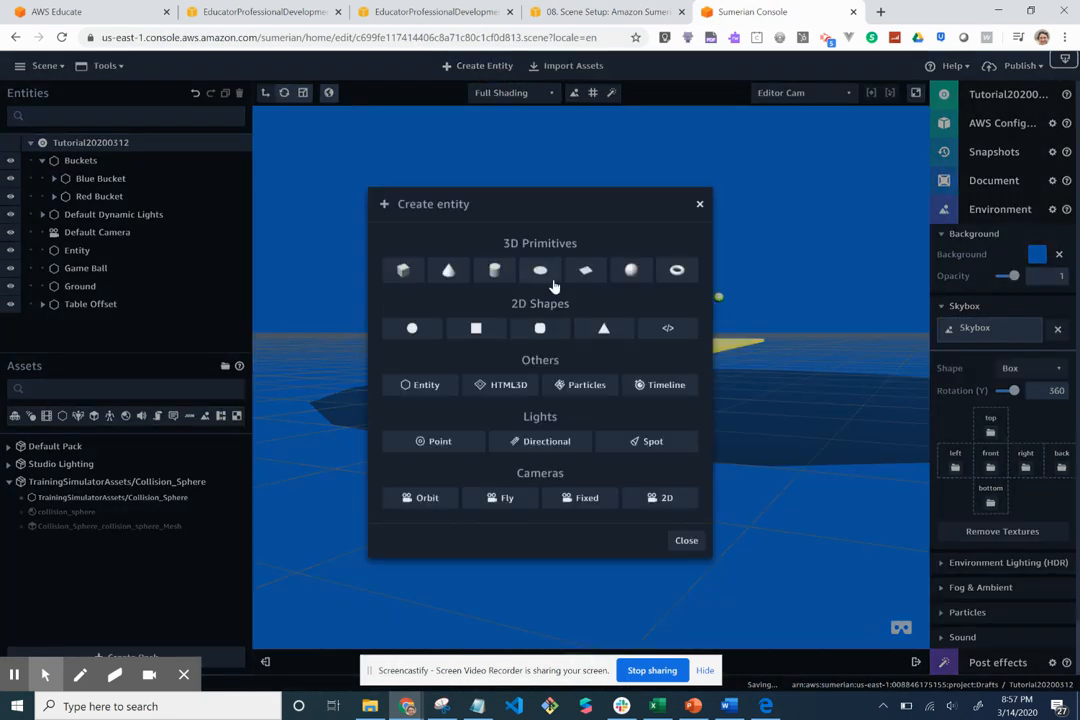
{"action": "left_click", "coordinate": [585, 270]}
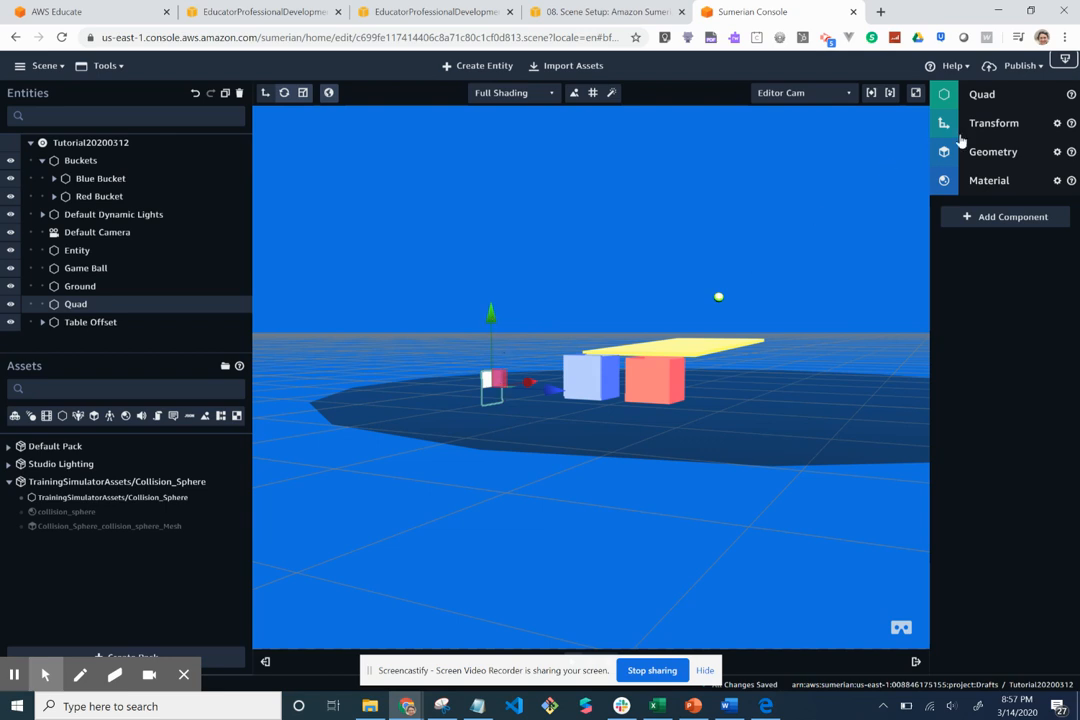
{"action": "left_click", "coordinate": [988, 102]}
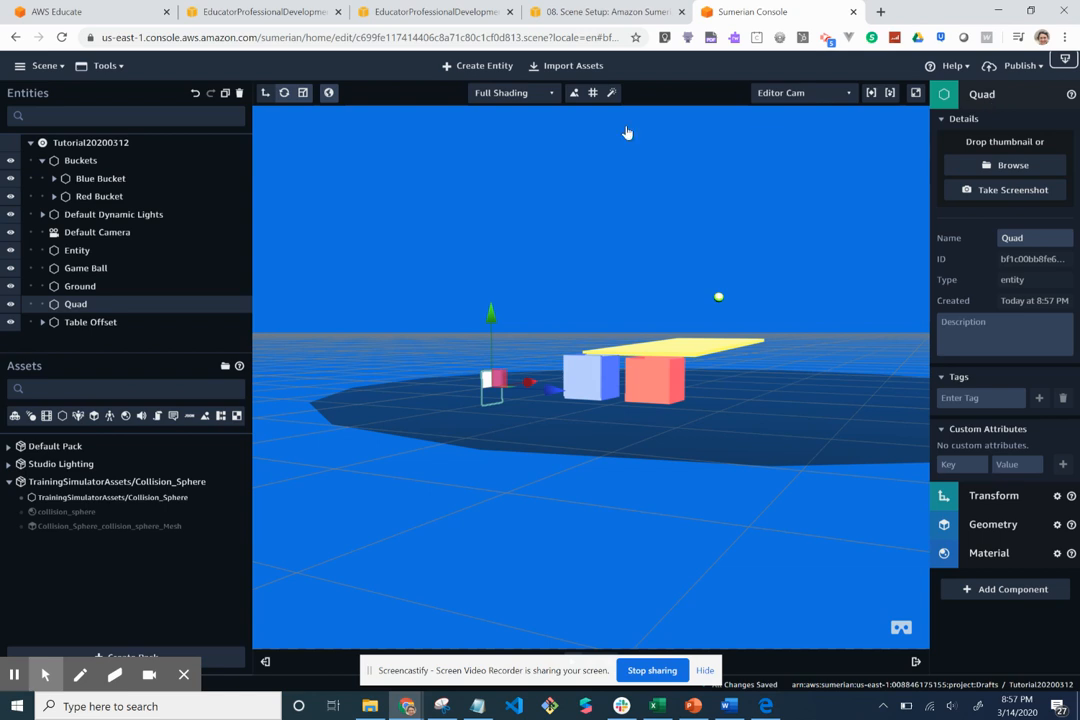
Rename the empty entity as Walls.
{"action": "left_click", "coordinate": [91, 250]}
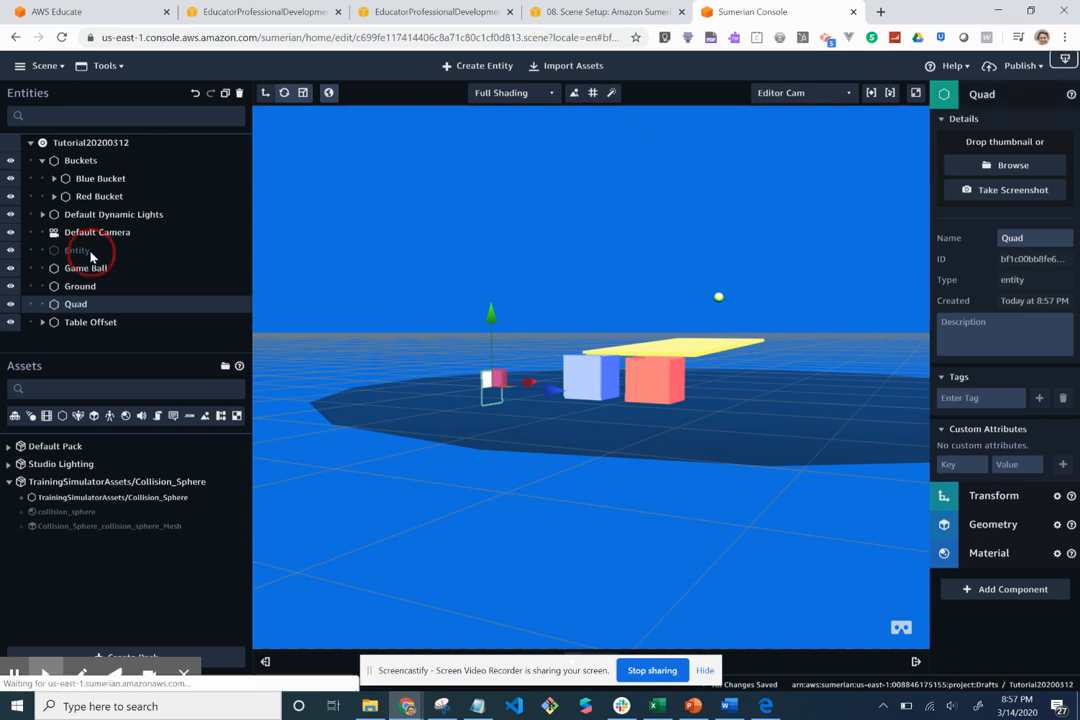
{"action": "double_click", "coordinate": [1043, 242]}
{"action": "type", "text": "Walls"}
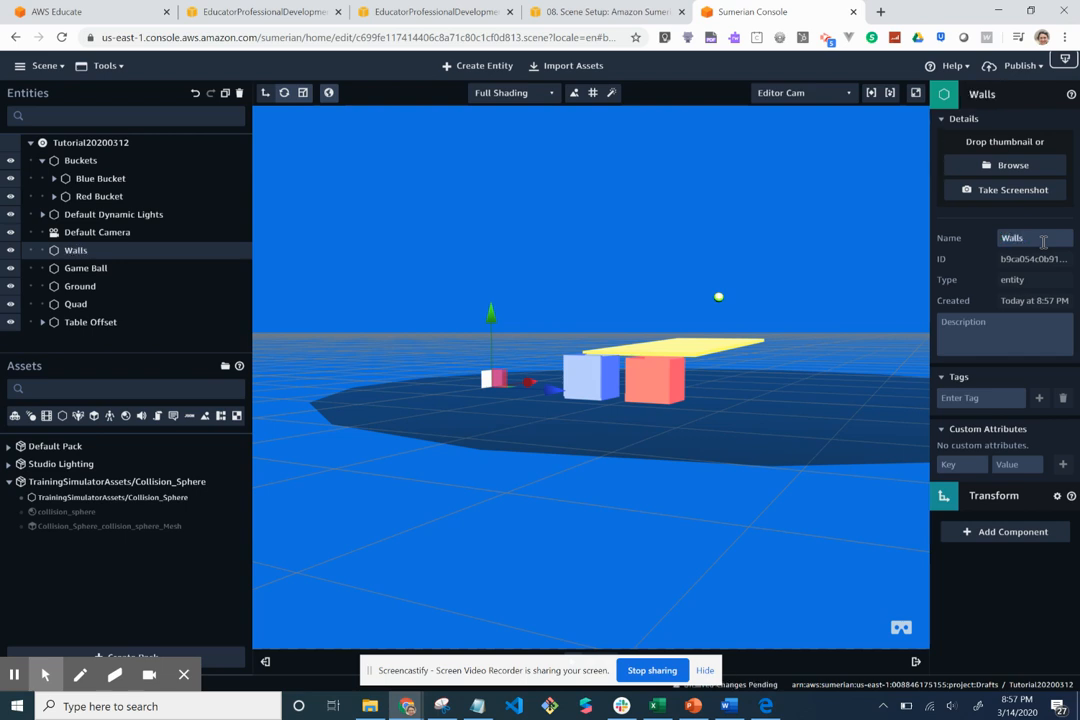
Nest the Quad entity under Walls in the entity hierarchy and clear the selection.
{"action": "left_click", "coordinate": [89, 303]}
{"action": "left_click_drag", "start_coordinate": [89, 303], "coordinate": [98, 251]}
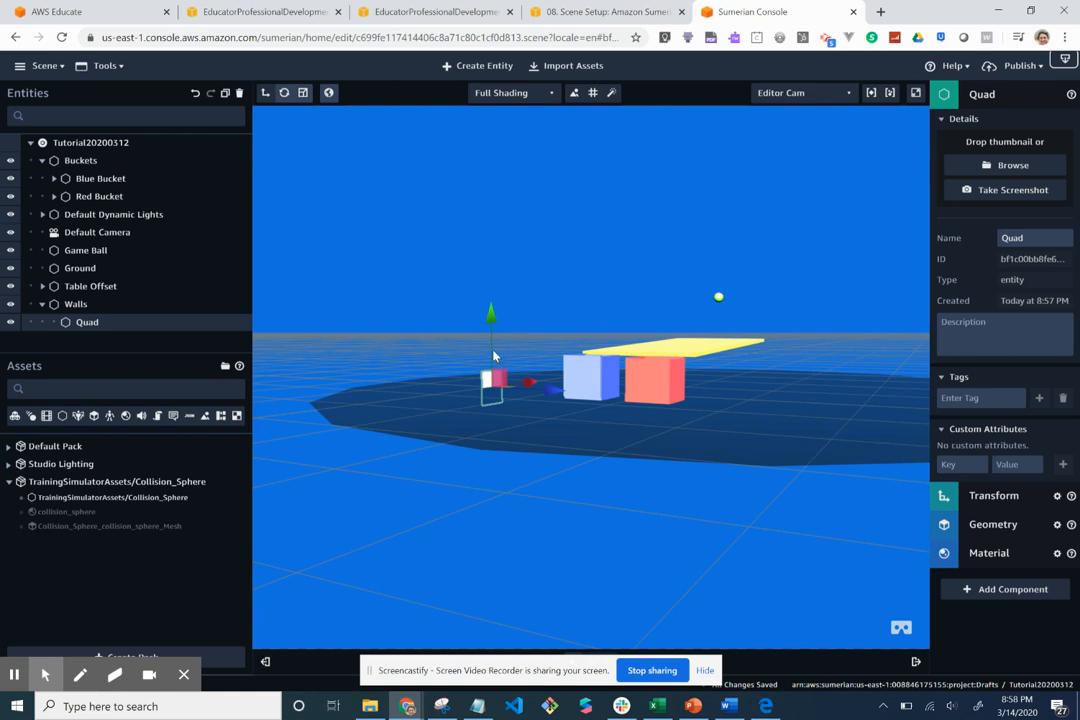
{"action": "left_click", "coordinate": [174, 335]}
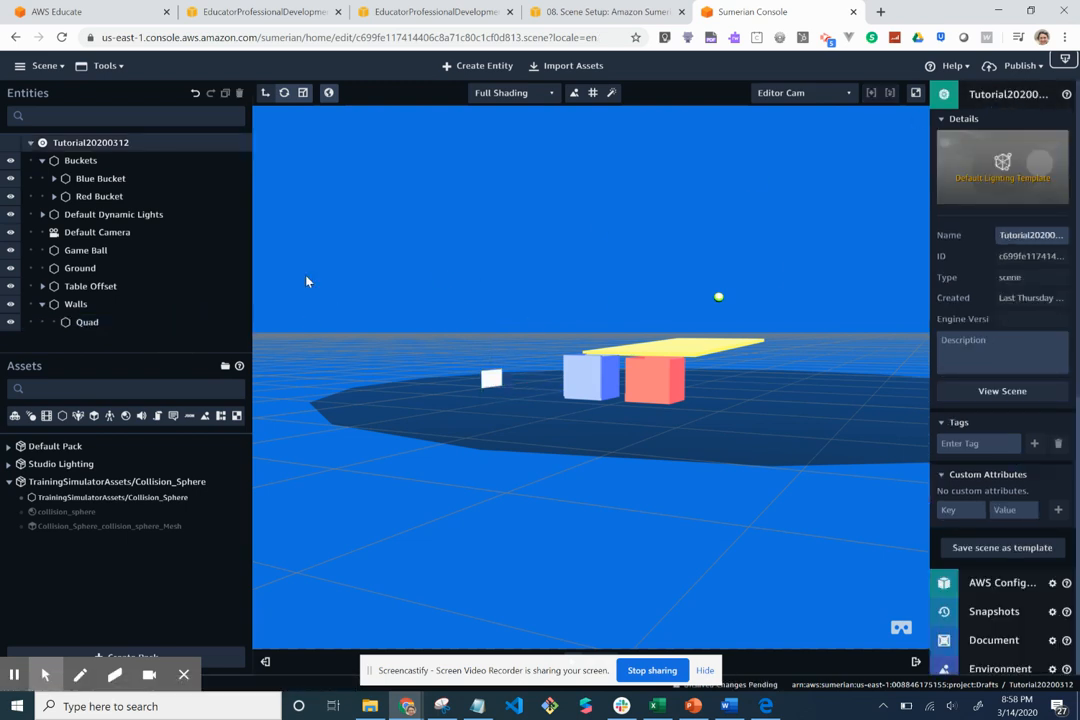
Select the Quad under Walls, collapse its details and open its Transform settings at the X scale.
{"action": "left_click", "coordinate": [80, 322]}
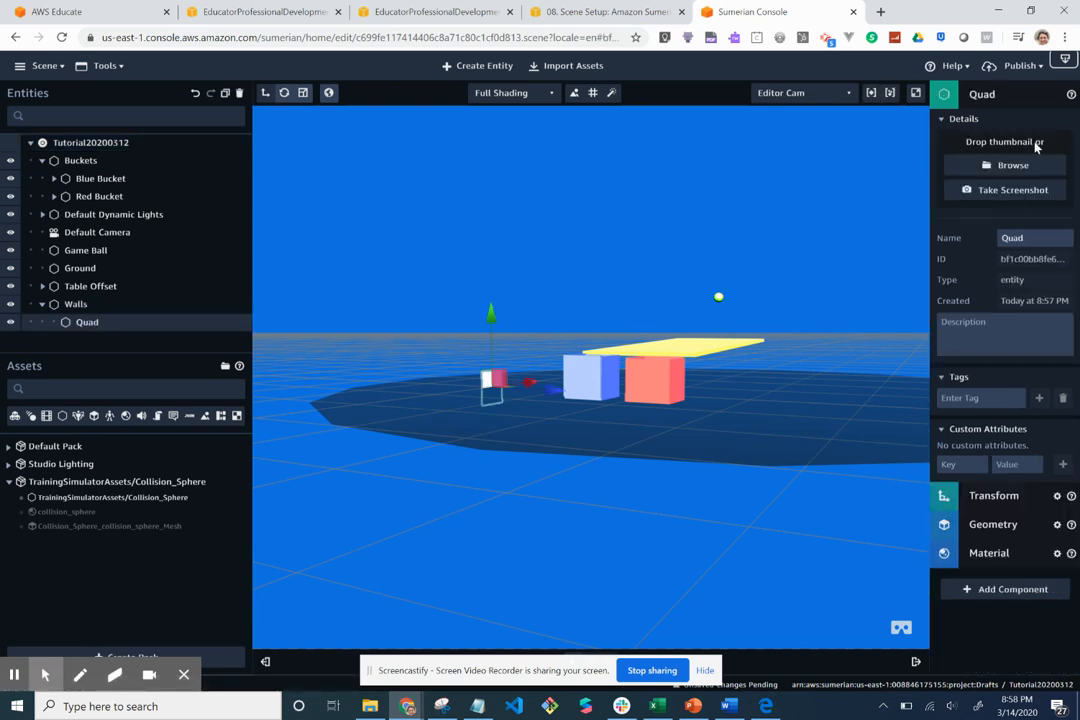
{"action": "left_click", "coordinate": [1013, 100]}
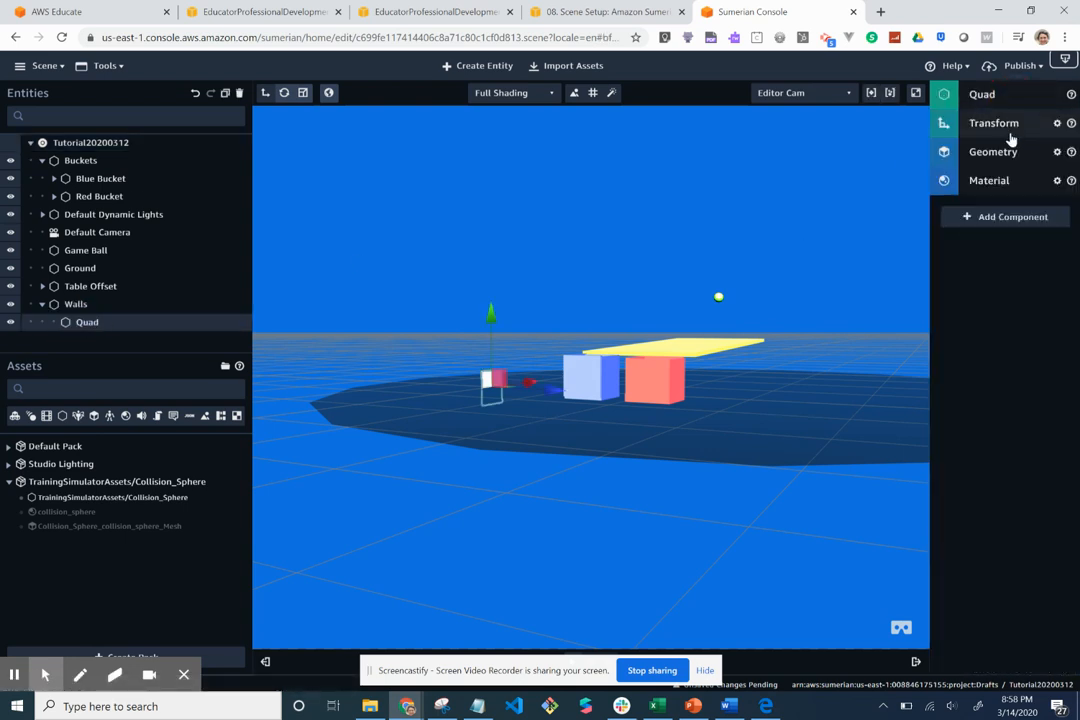
{"action": "left_click", "coordinate": [1008, 132]}
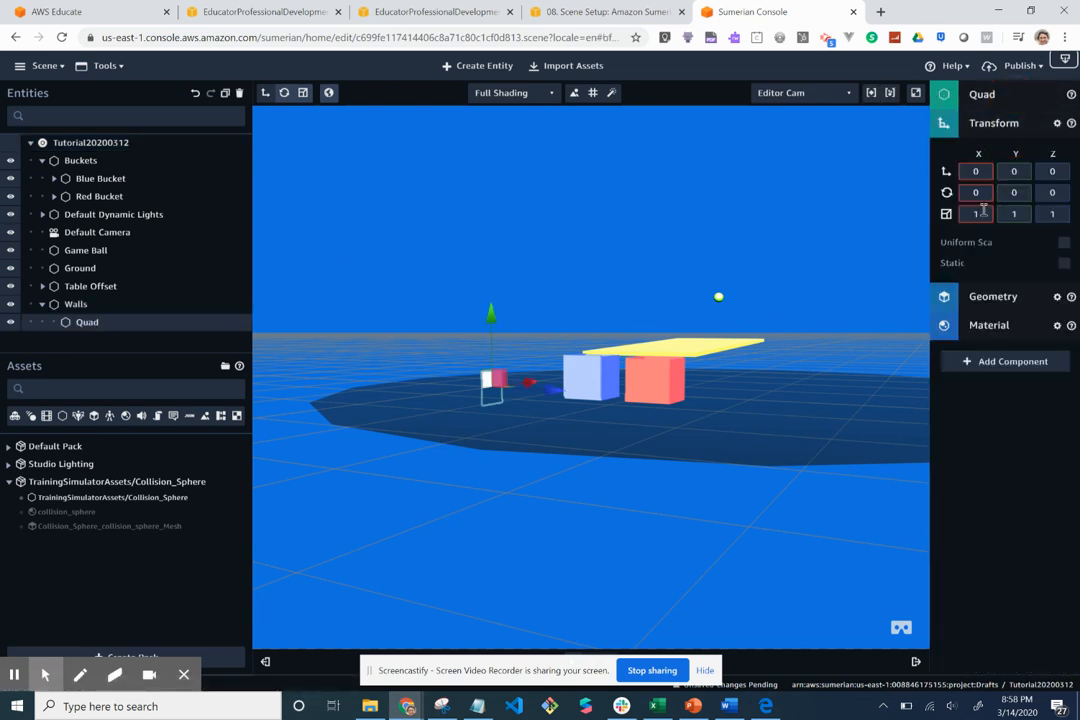
{"action": "left_click", "coordinate": [978, 215]}
Play the Scene Setup lesson video from 13:42 to find the left wall's transform values, pausing at 14:19 and leaving full screen.
{"action": "left_click", "coordinate": [605, 11]}
{"action": "scroll", "coordinate": [565, 340], "scroll_direction": "down", "scroll_amount": 3}
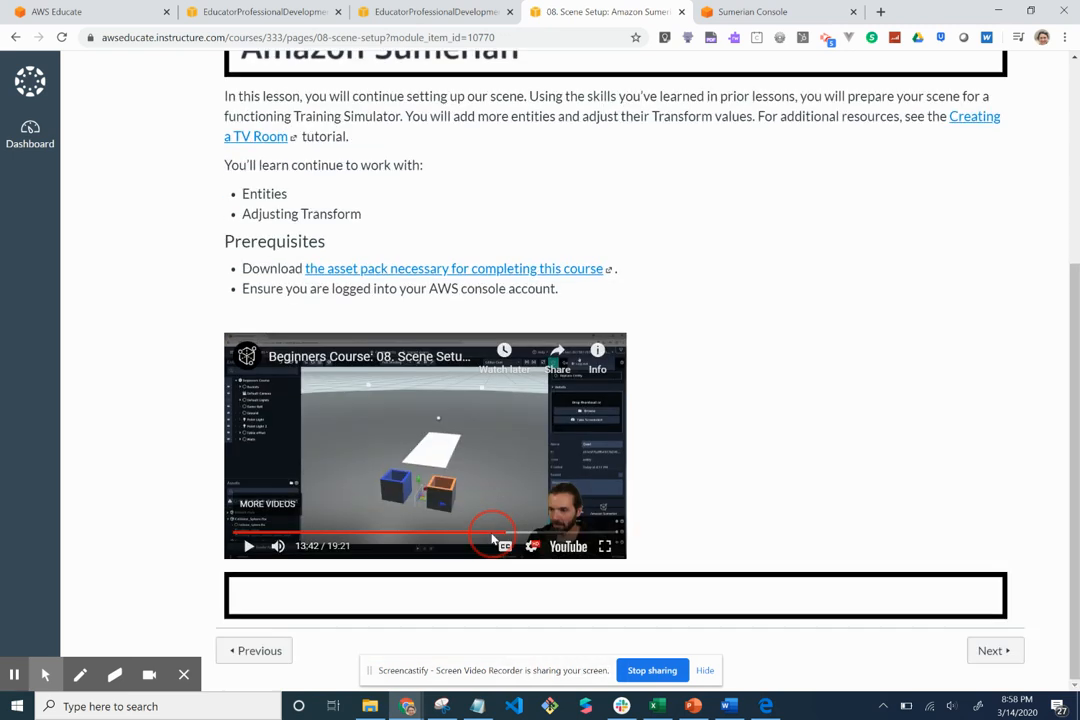
{"action": "left_click", "coordinate": [247, 549]}
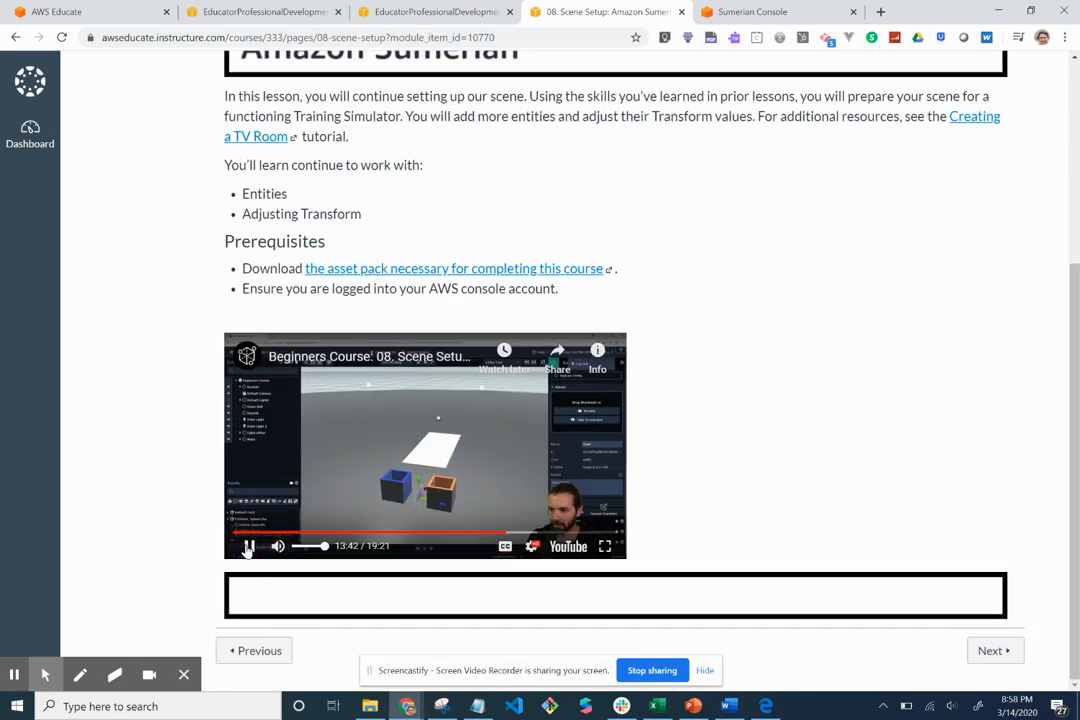
{"action": "left_click", "coordinate": [605, 546]}
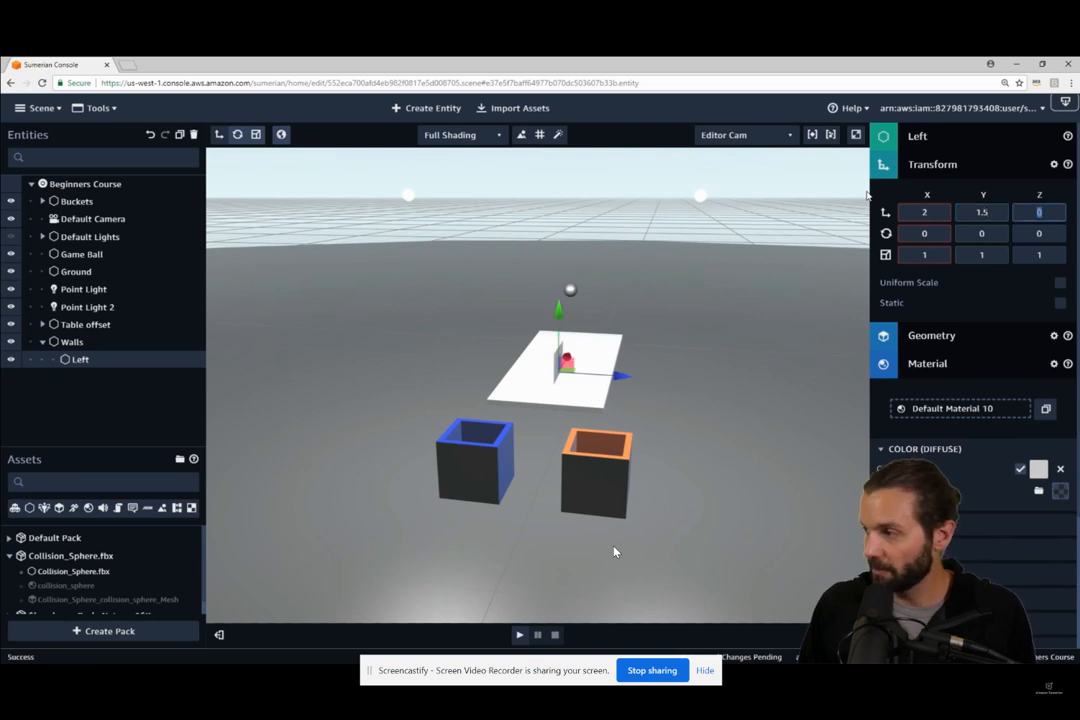
{"action": "key", "text": "Right"}
{"action": "key", "text": "Right"}
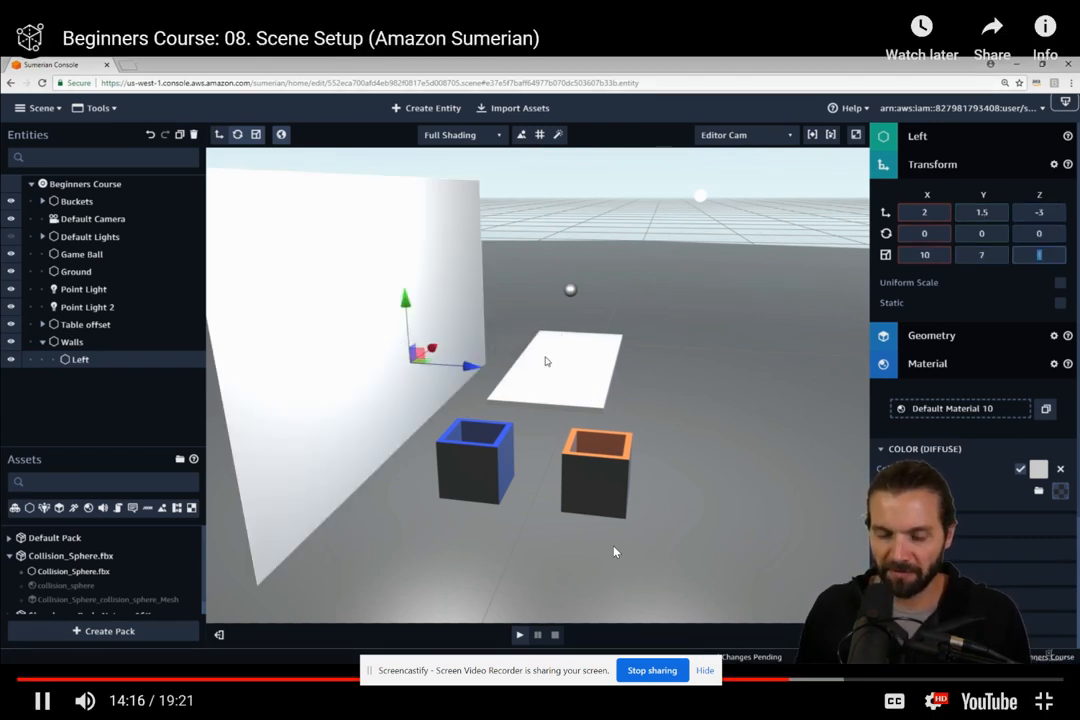
{"action": "left_click", "coordinate": [42, 702]}
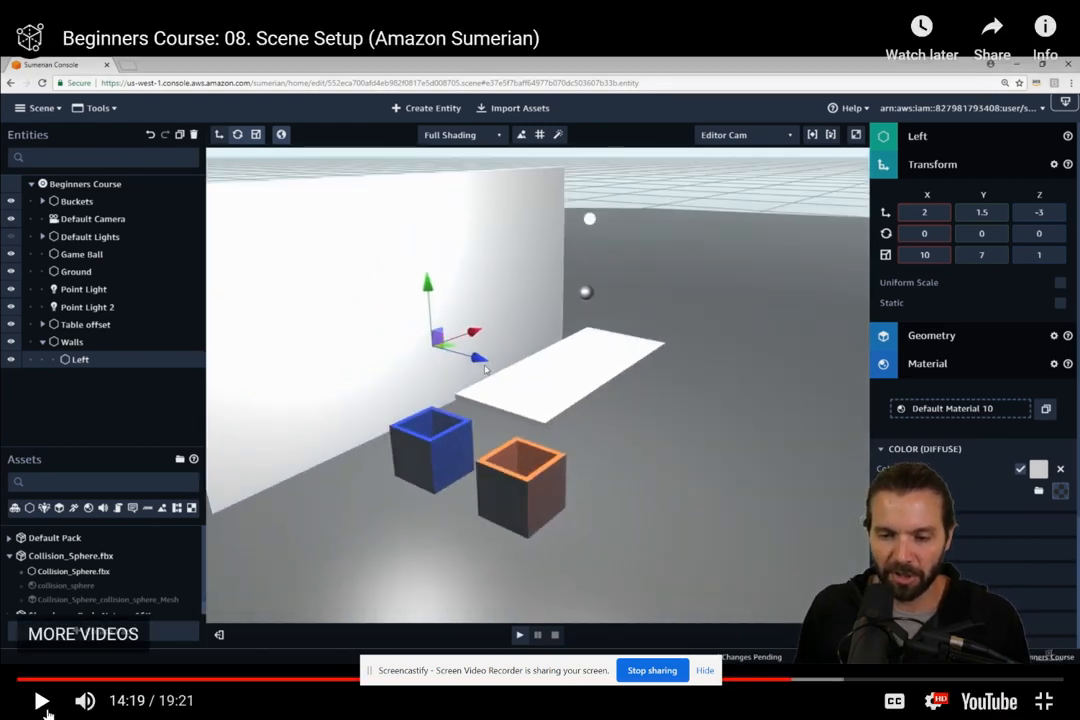
{"action": "key", "text": "alt+Tab"}
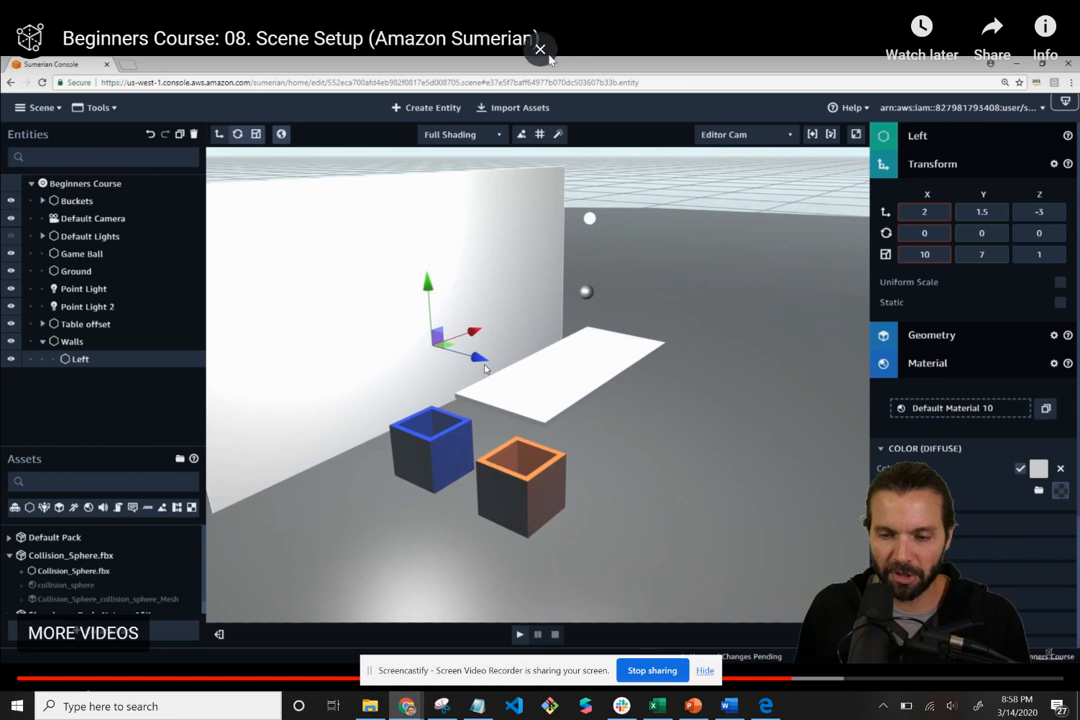
{"action": "left_click", "coordinate": [541, 50]}
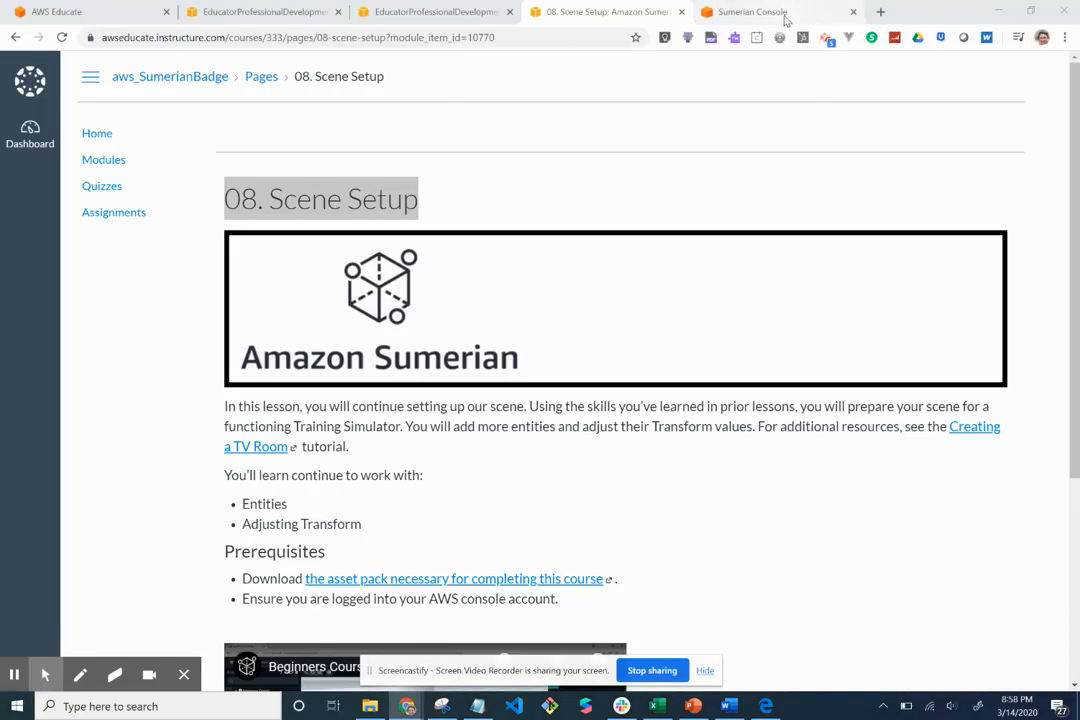
Switch to the Sumerian Console and rename the Quad under Walls as Left Wall.
{"action": "left_click", "coordinate": [750, 12]}
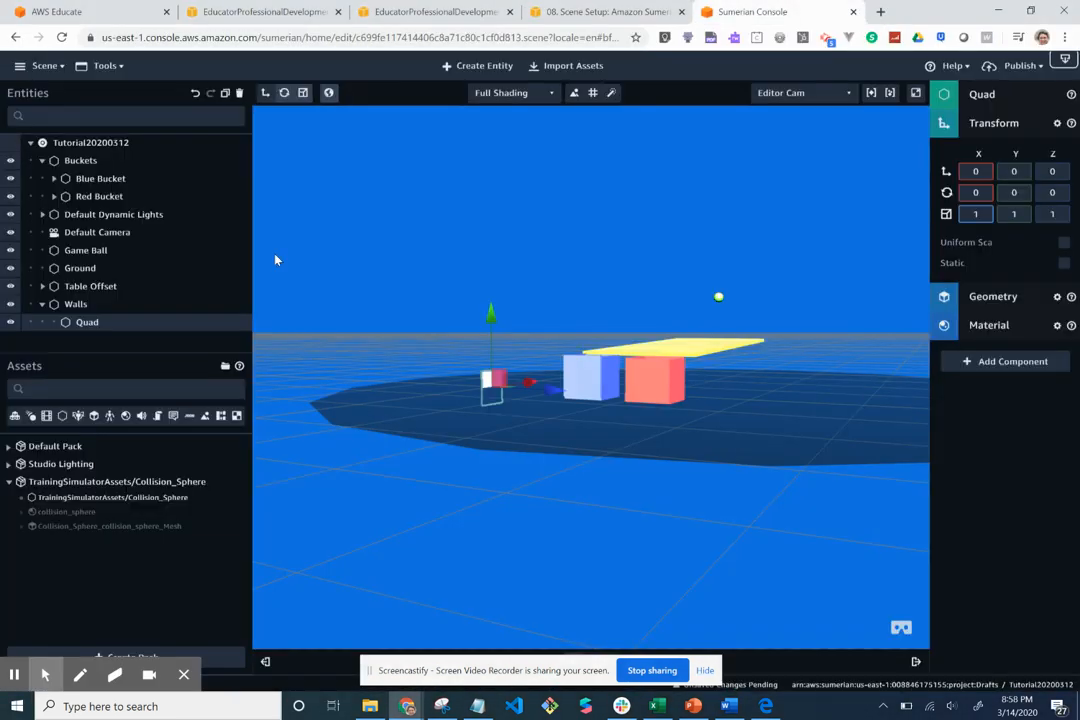
{"action": "left_click", "coordinate": [1003, 103]}
{"action": "double_click", "coordinate": [1020, 235]}
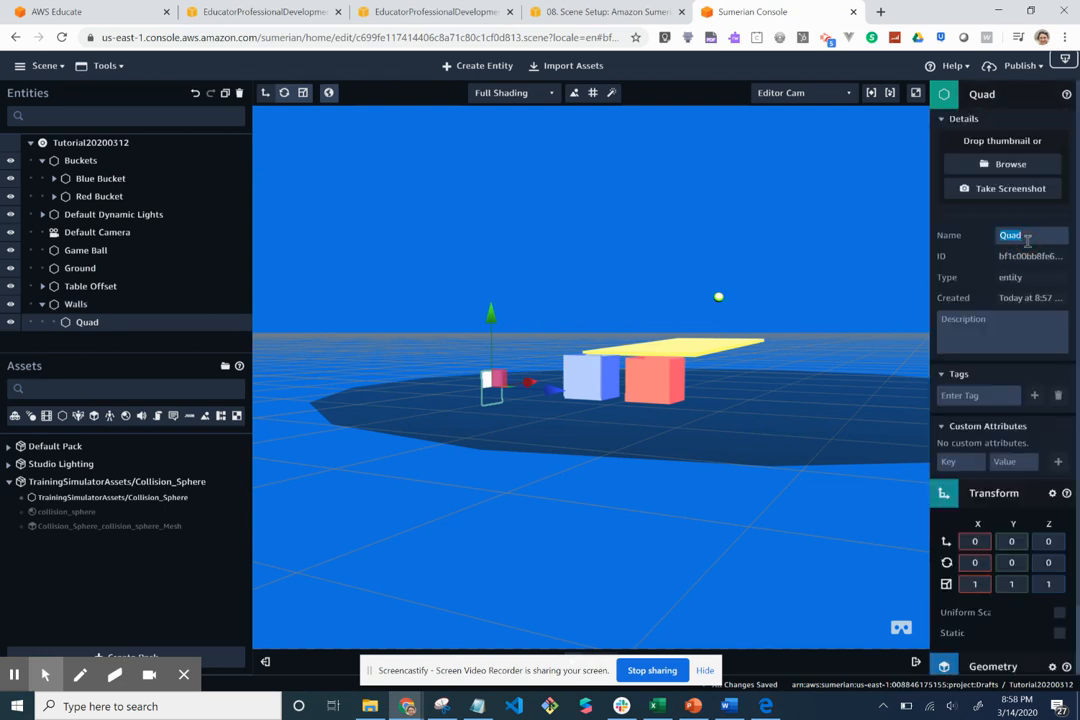
{"action": "type", "text": "Left Wall"}
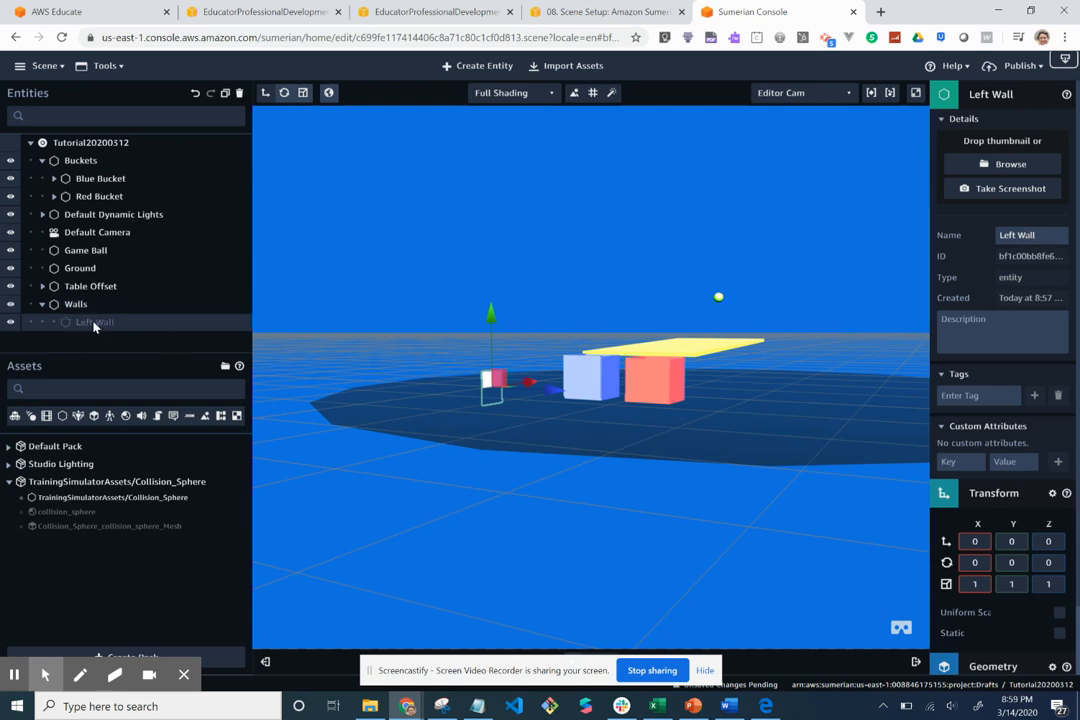
Collapse the Left Wall's details and set its scale to 10 on X and 7 on Y.
{"action": "left_click", "coordinate": [1006, 96]}
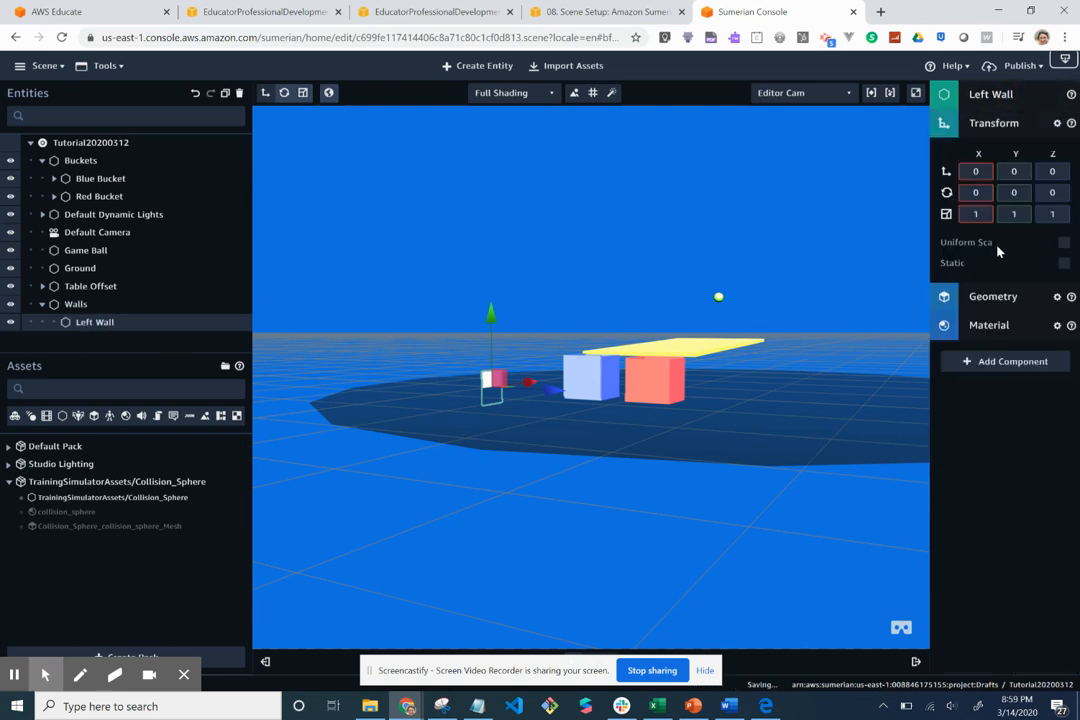
{"action": "left_click", "coordinate": [984, 212]}
{"action": "type", "text": "0"}
{"action": "key", "text": "Tab"}
{"action": "type", "text": "7"}
{"action": "key", "text": "Tab"}
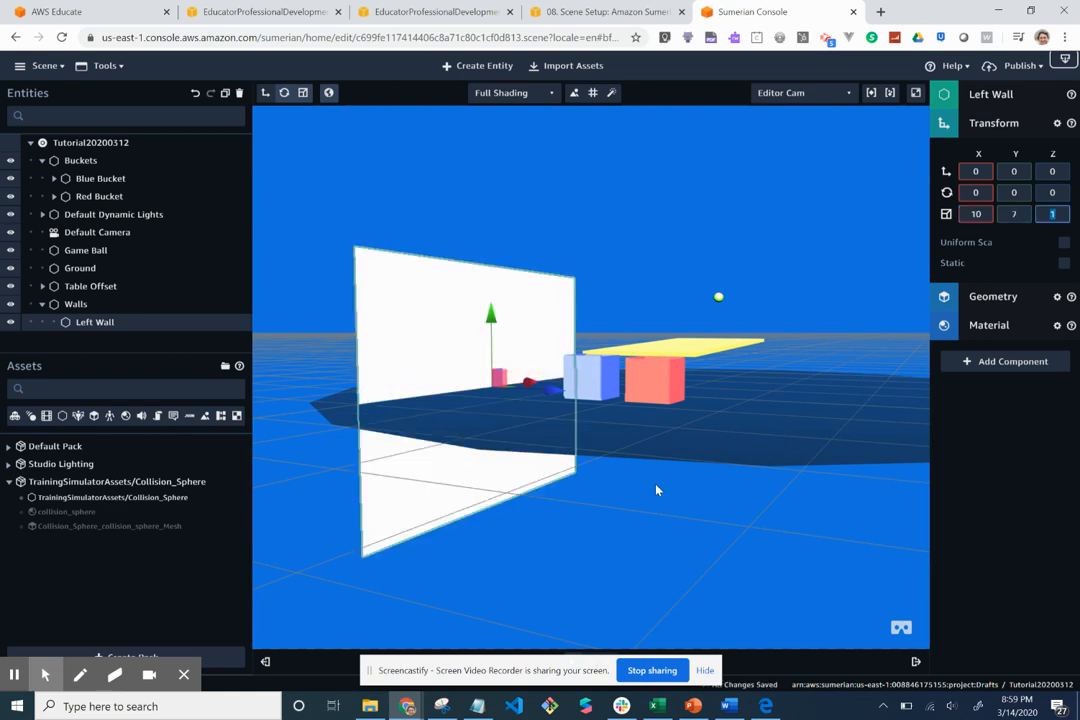
Raise the Left Wall in the viewport to a Y position of about 2.3.
{"action": "left_click", "coordinate": [567, 559]}
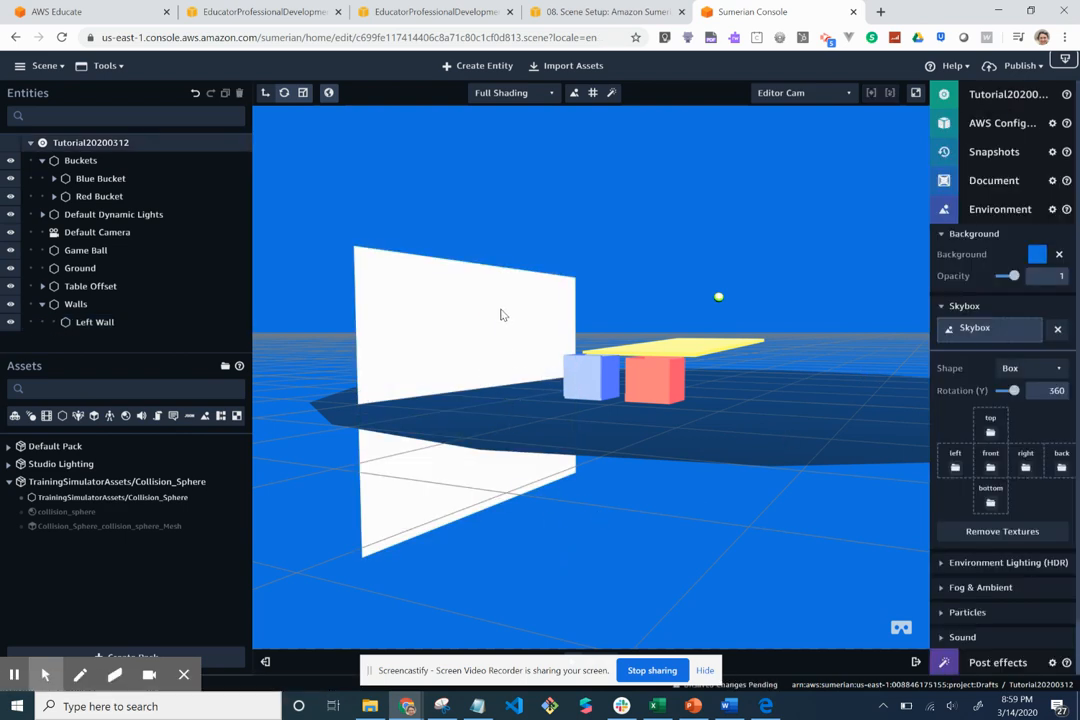
{"action": "left_click", "coordinate": [490, 334]}
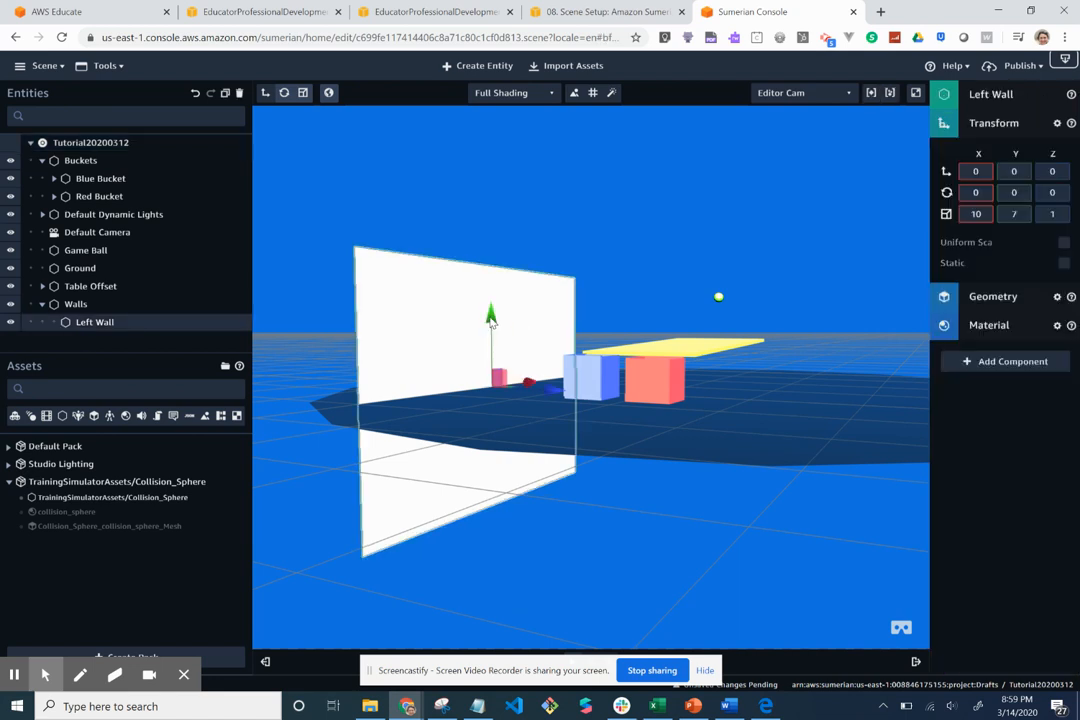
{"action": "left_click_drag", "start_coordinate": [492, 318], "coordinate": [489, 234]}
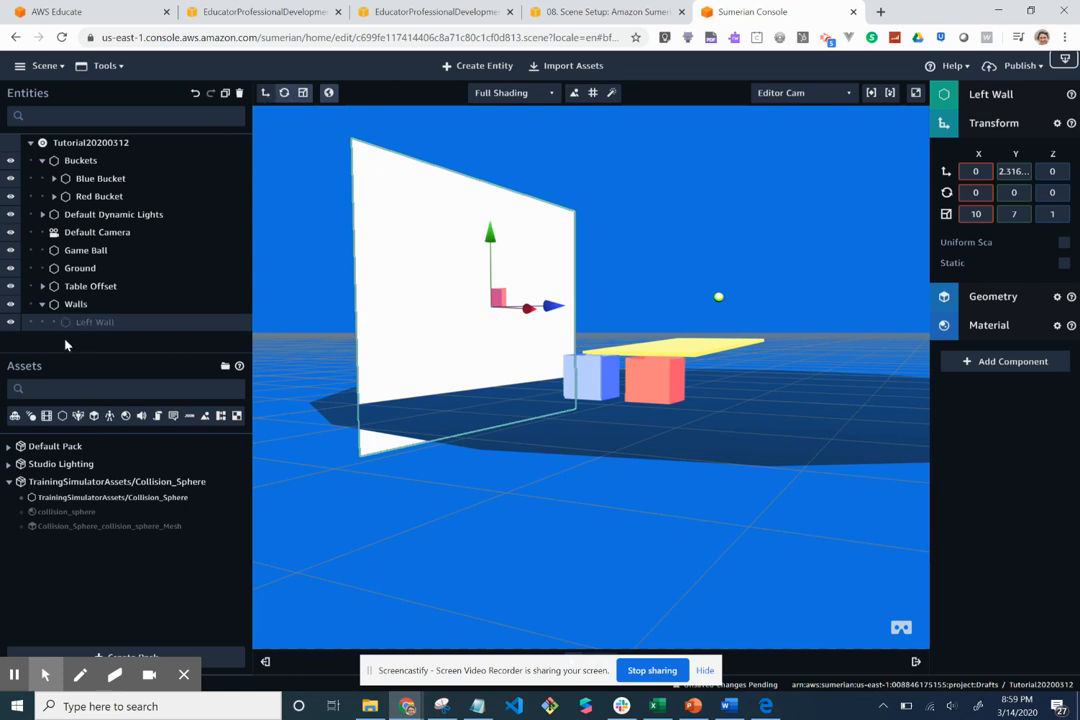
Duplicate the Left Wall entity and rename the copy as Front Wall.
{"action": "left_click", "coordinate": [224, 93]}
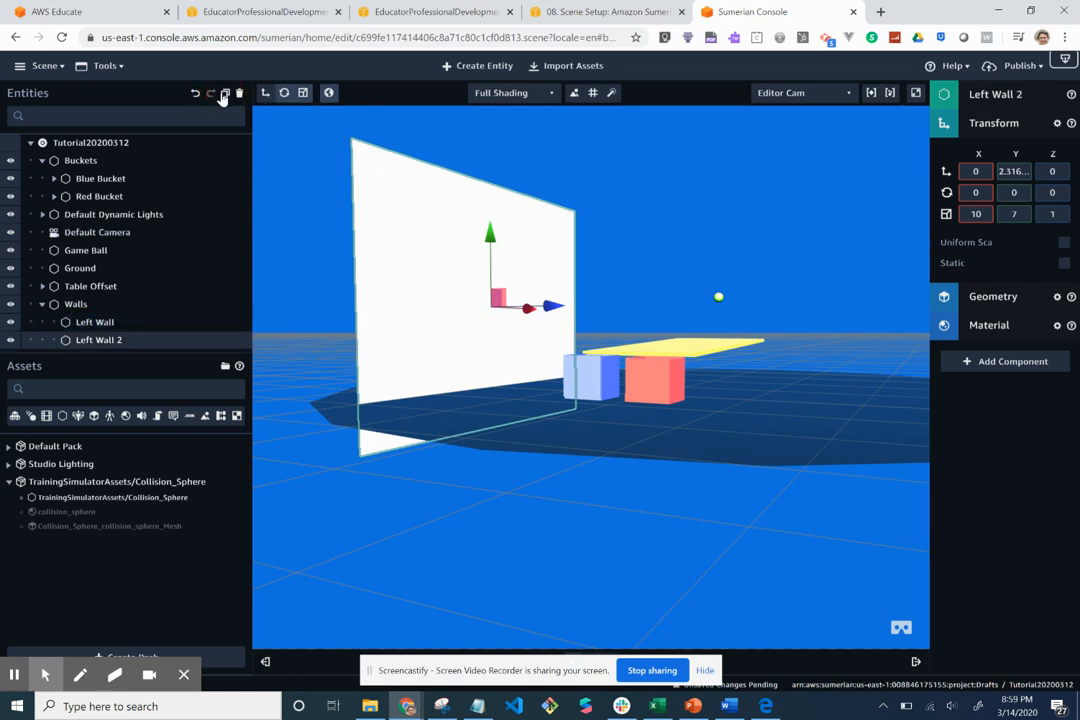
{"action": "left_click", "coordinate": [1003, 93]}
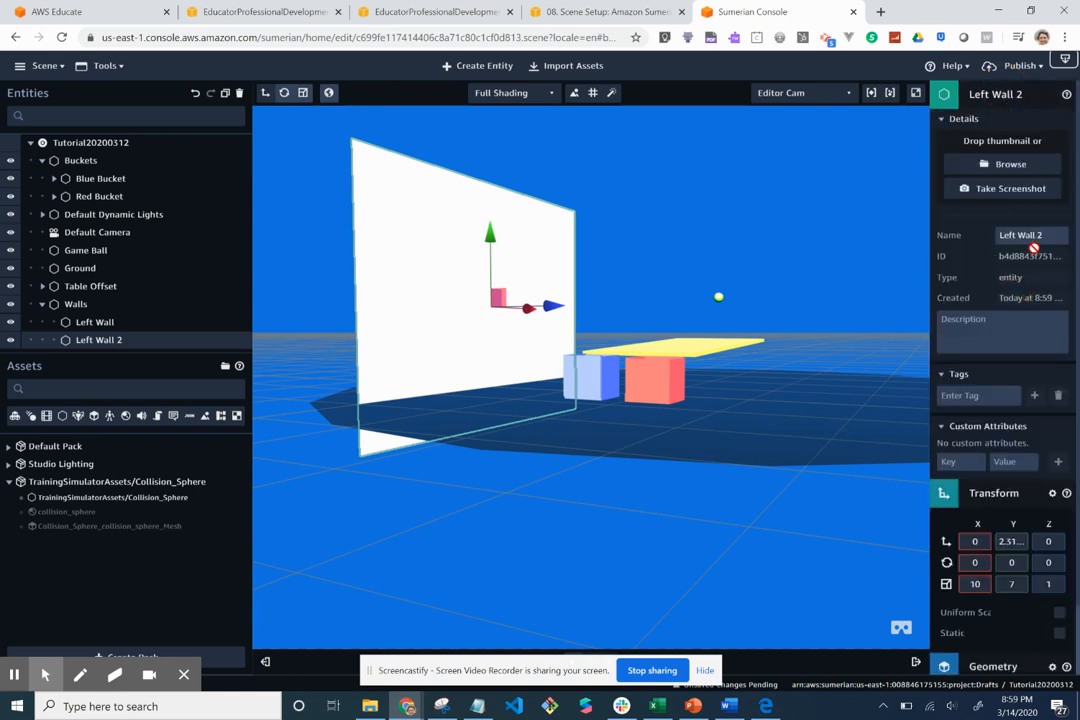
{"action": "double_click", "coordinate": [1033, 235]}
{"action": "triple_click", "coordinate": [1033, 235]}
{"action": "type", "text": "Front Wall"}
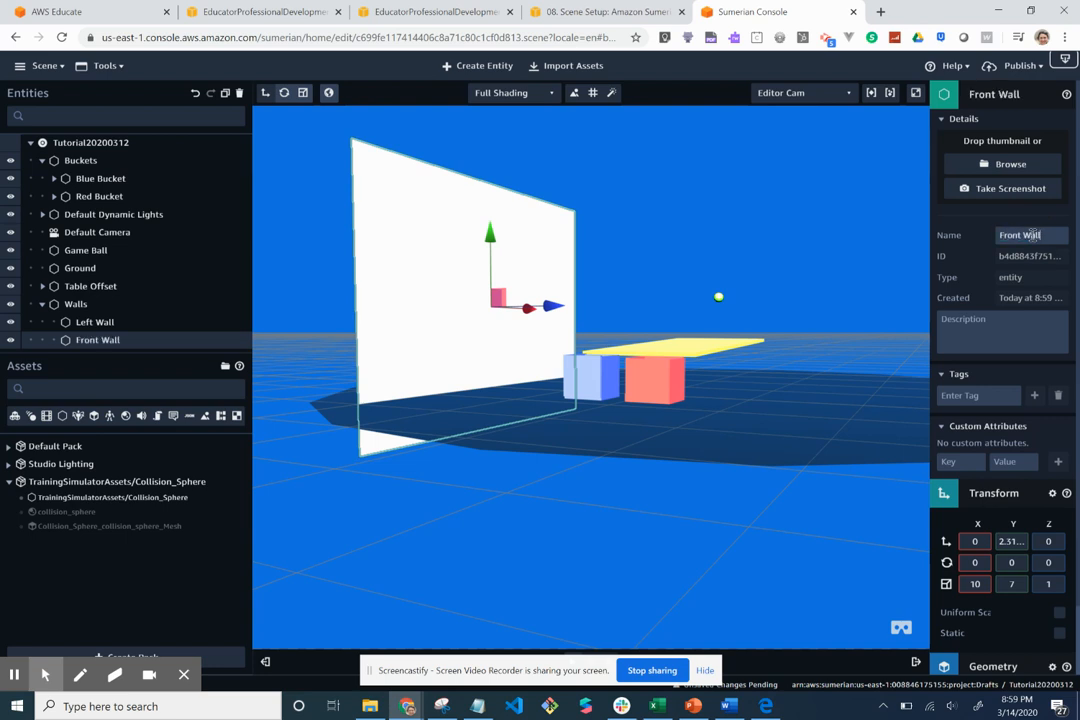
{"action": "left_click", "coordinate": [145, 339]}
Collapse the Front Wall's details, try an X rotation of 90 degrees, and clear the value.
{"action": "left_click", "coordinate": [1015, 92]}
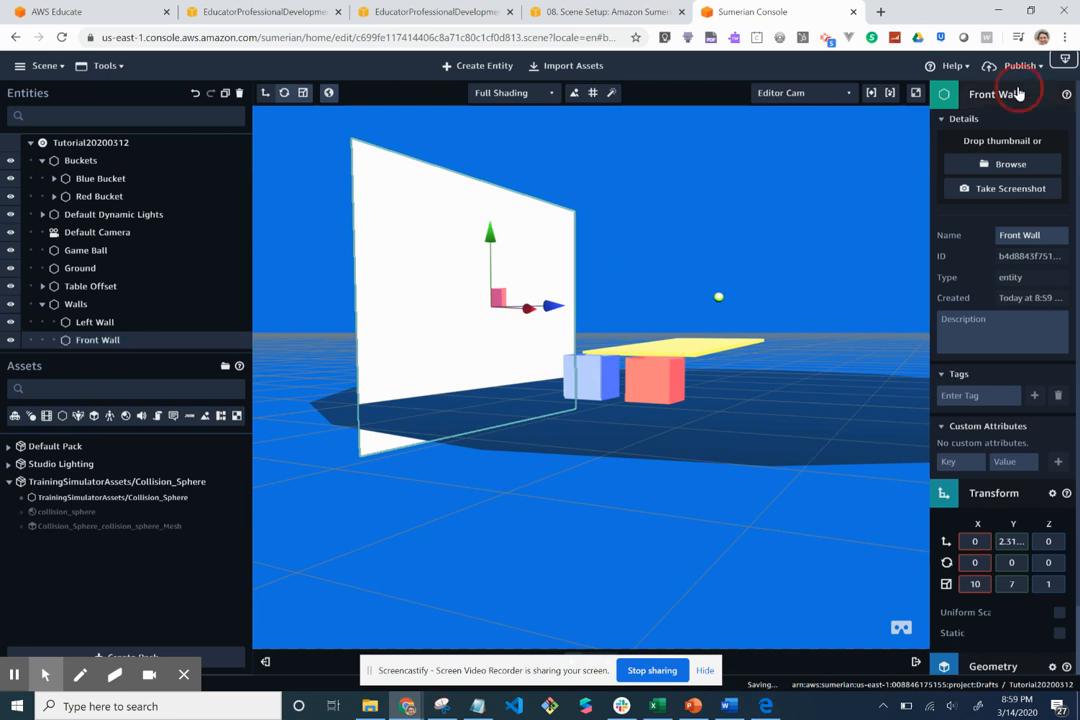
{"action": "left_click", "coordinate": [977, 193]}
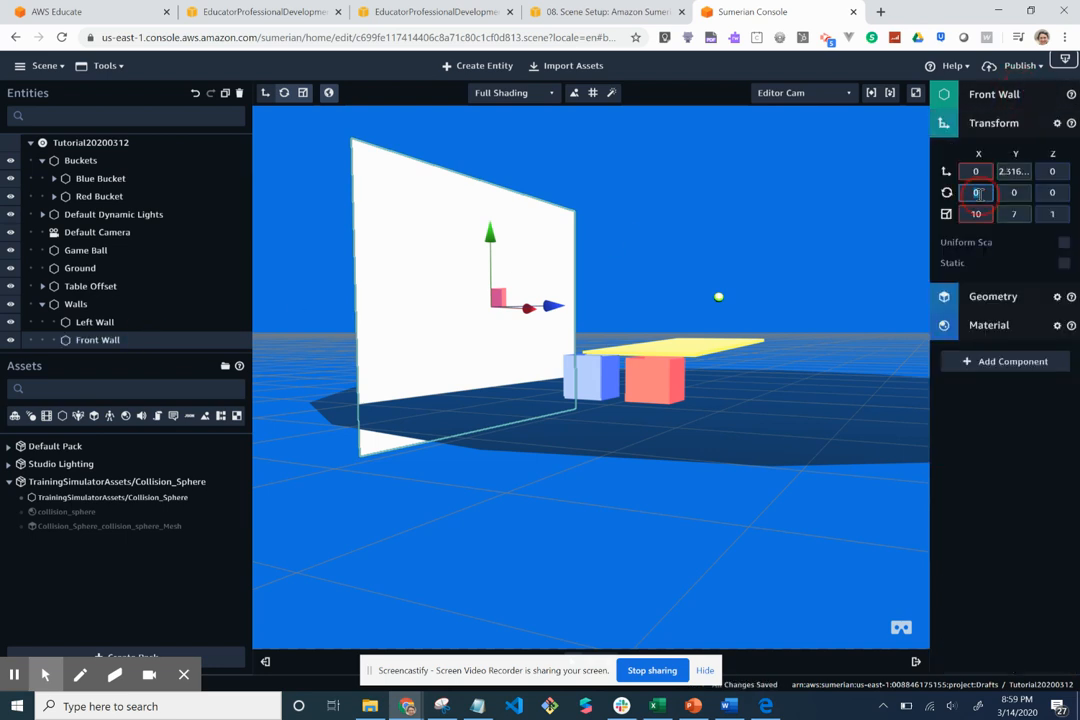
{"action": "type", "text": "90"}
{"action": "key", "text": "Return"}
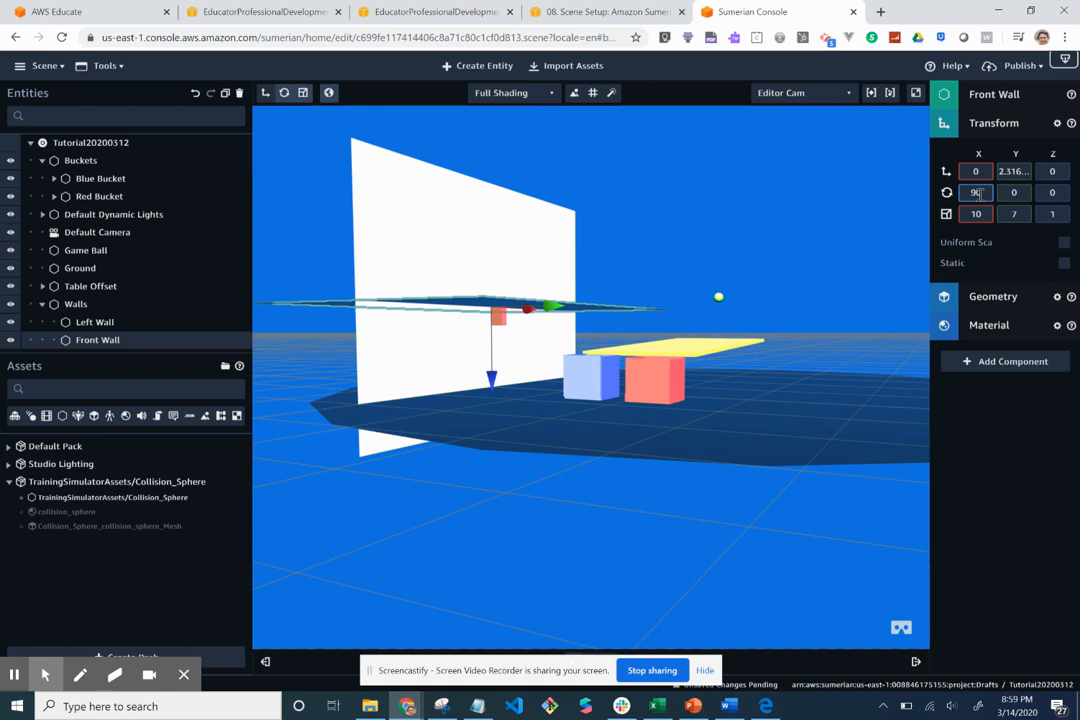
{"action": "key", "text": "BackSpace"}
{"action": "key", "text": "BackSpace"}
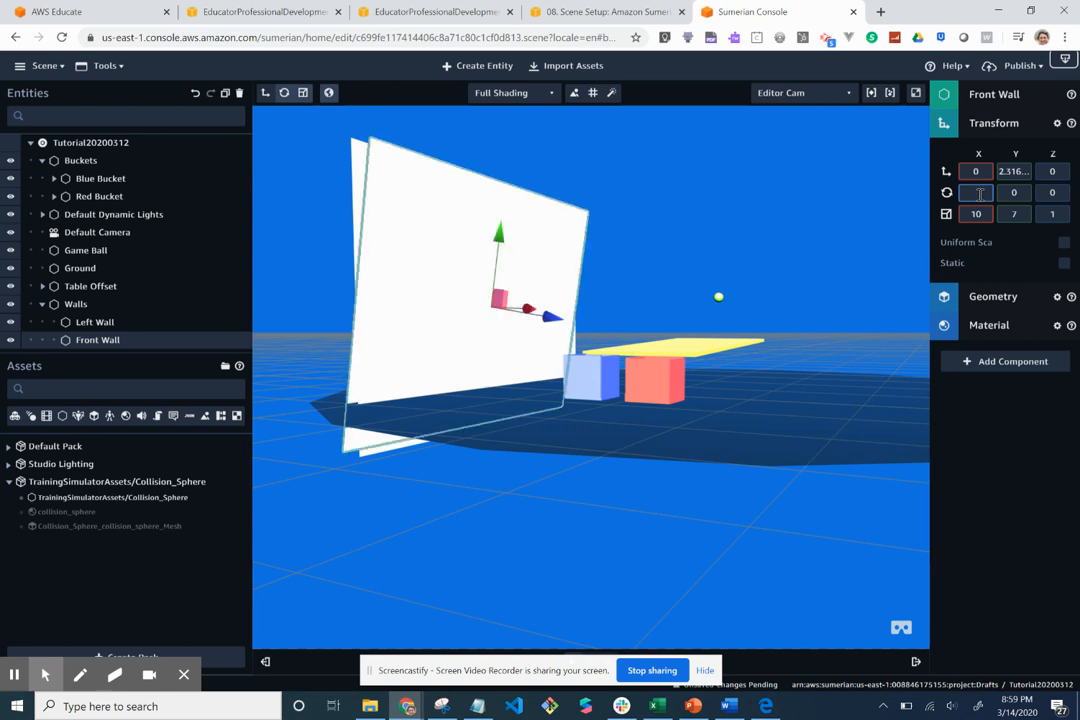
Set the Front Wall's X rotation to 0 and try Y rotations of 90 and -90 degrees, ending on 90.
{"action": "type", "text": "0"}
{"action": "key", "text": "Tab"}
{"action": "type", "text": "90"}
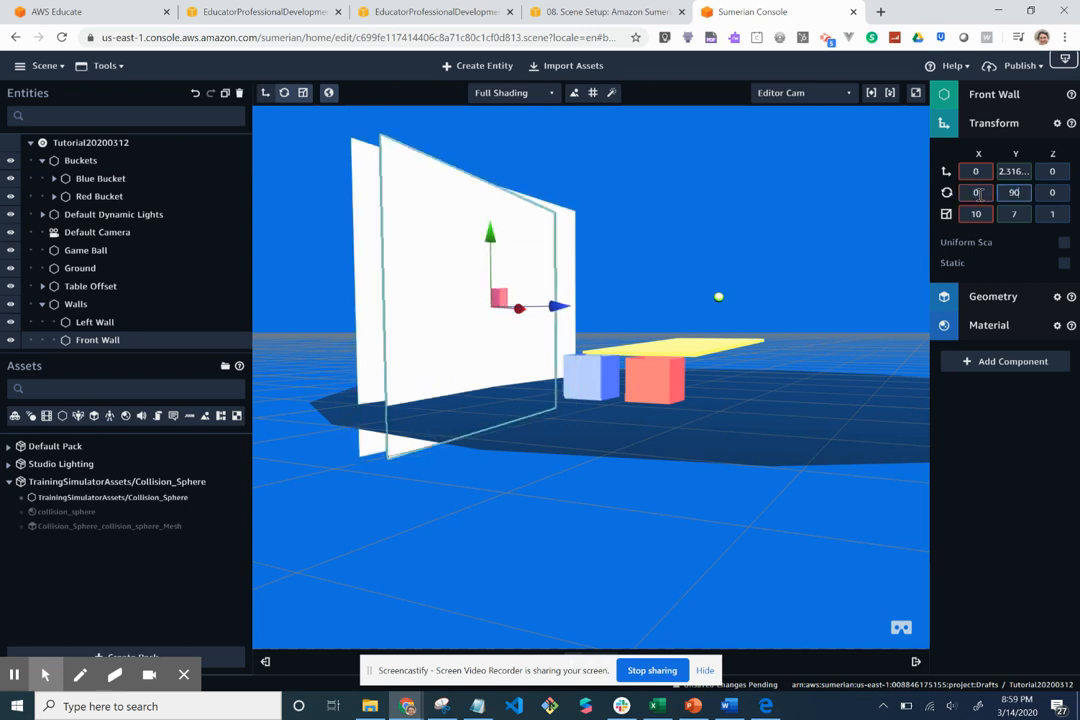
{"action": "key", "text": "BackSpace"}
{"action": "key", "text": "BackSpace"}
{"action": "type", "text": "-90"}
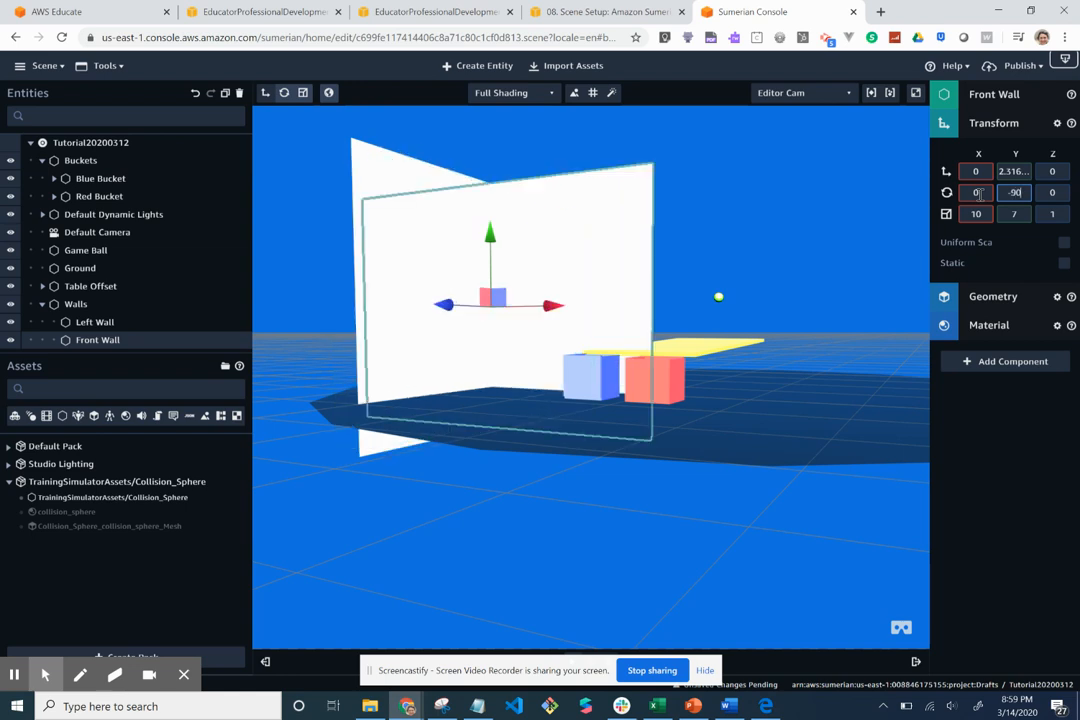
{"action": "key", "text": "BackSpace"}
{"action": "key", "text": "BackSpace"}
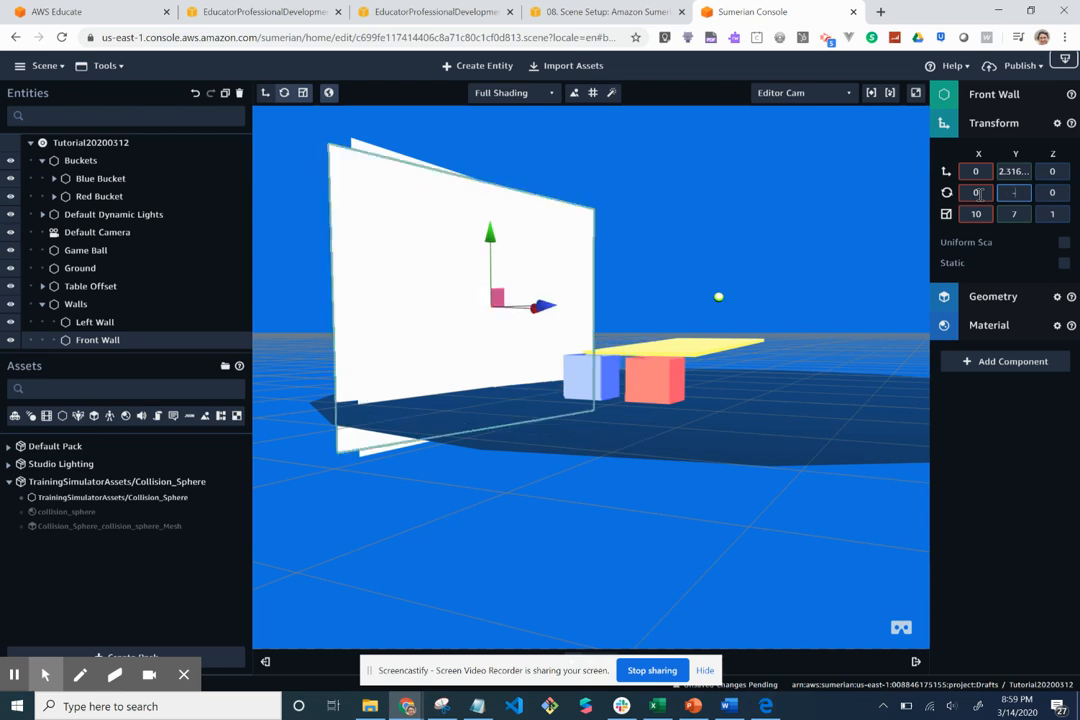
{"action": "type", "text": "90"}
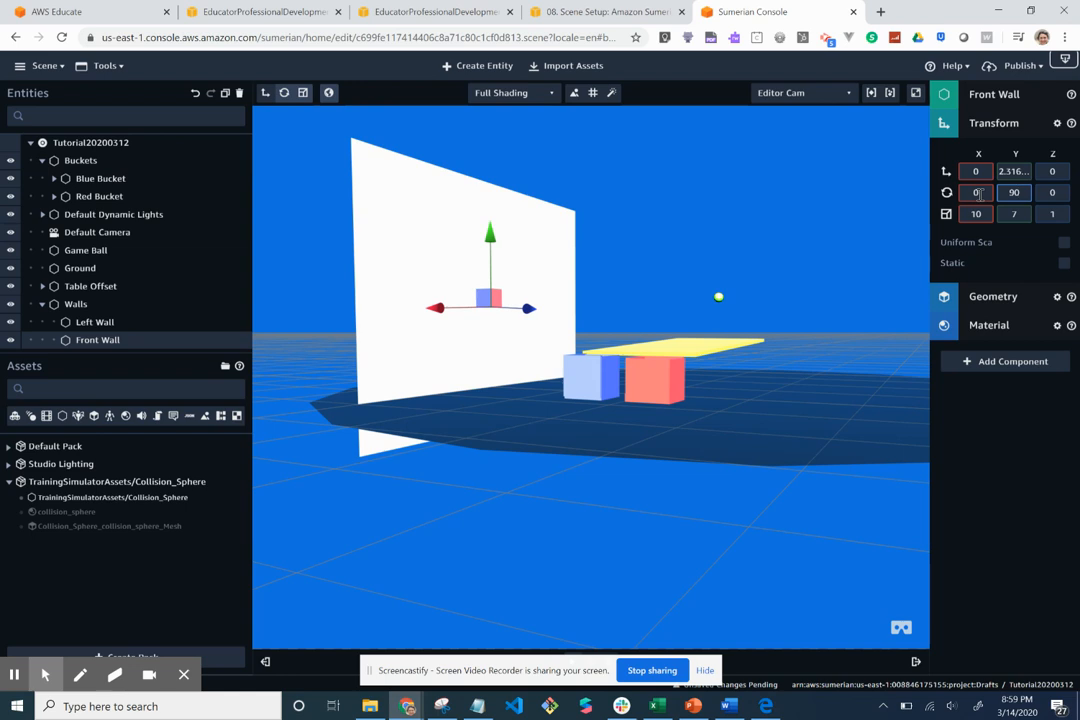
Try a Y rotation of 180 degrees on the Front Wall and clear the value.
{"action": "left_click_drag", "start_coordinate": [853, 352], "coordinate": [878, 445]}
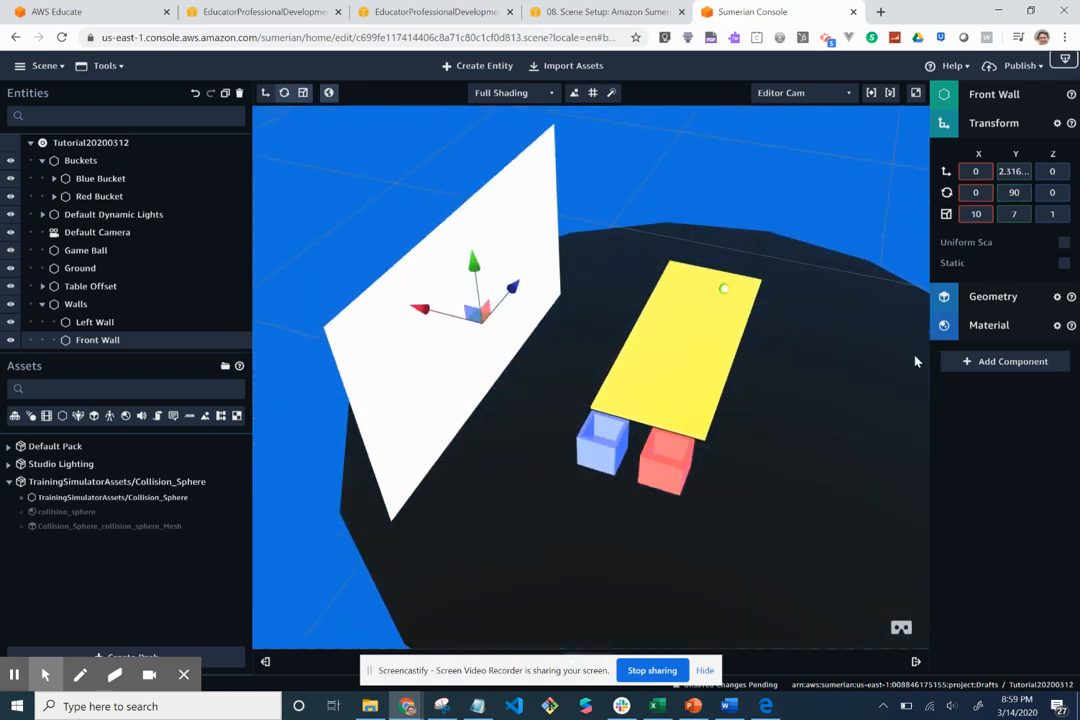
{"action": "double_click", "coordinate": [1015, 193]}
{"action": "type", "text": "180"}
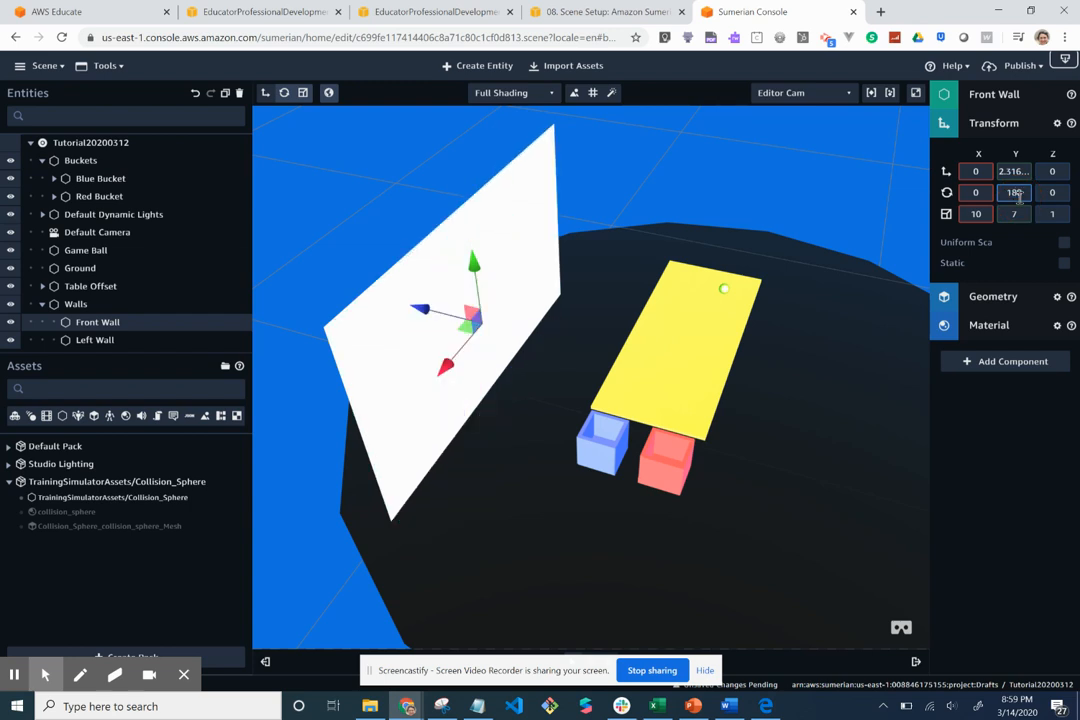
{"action": "key", "text": "Return"}
{"action": "key", "text": "BackSpace"}
{"action": "key", "text": "BackSpace"}
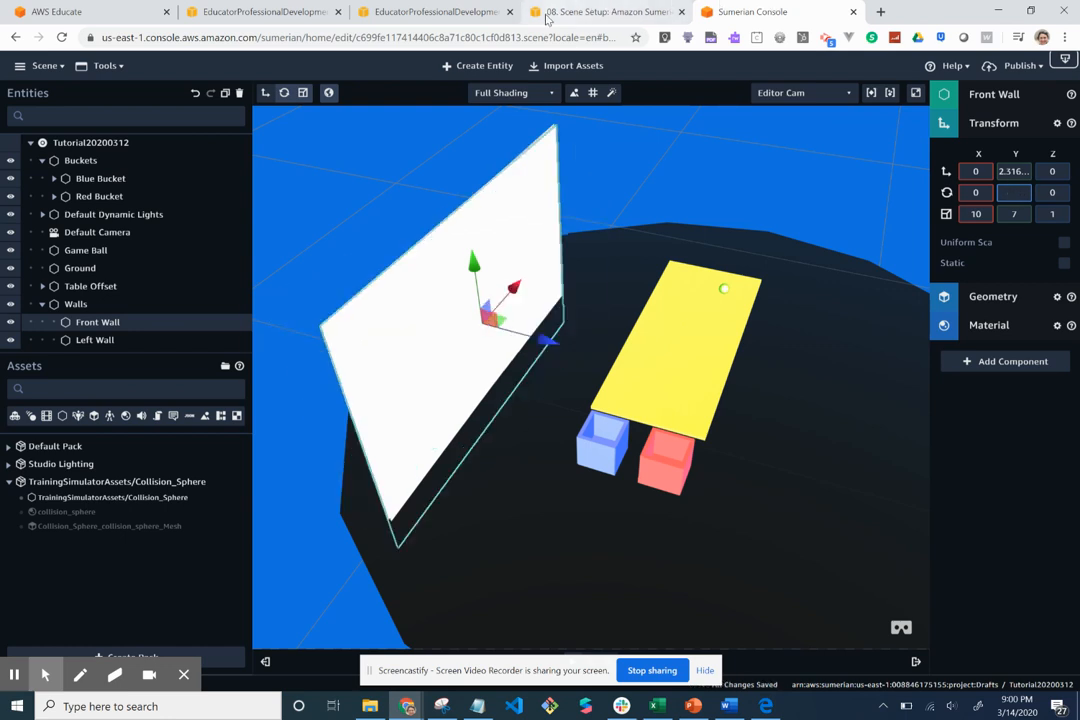
Switch to the Scene Setup lesson, play its video from 14:19 in full screen to examine the left wall's collider setup, and pause at 14:59.
{"action": "left_click", "coordinate": [595, 12]}
{"action": "scroll", "coordinate": [332, 554], "scroll_direction": "down", "scroll_amount": 3}
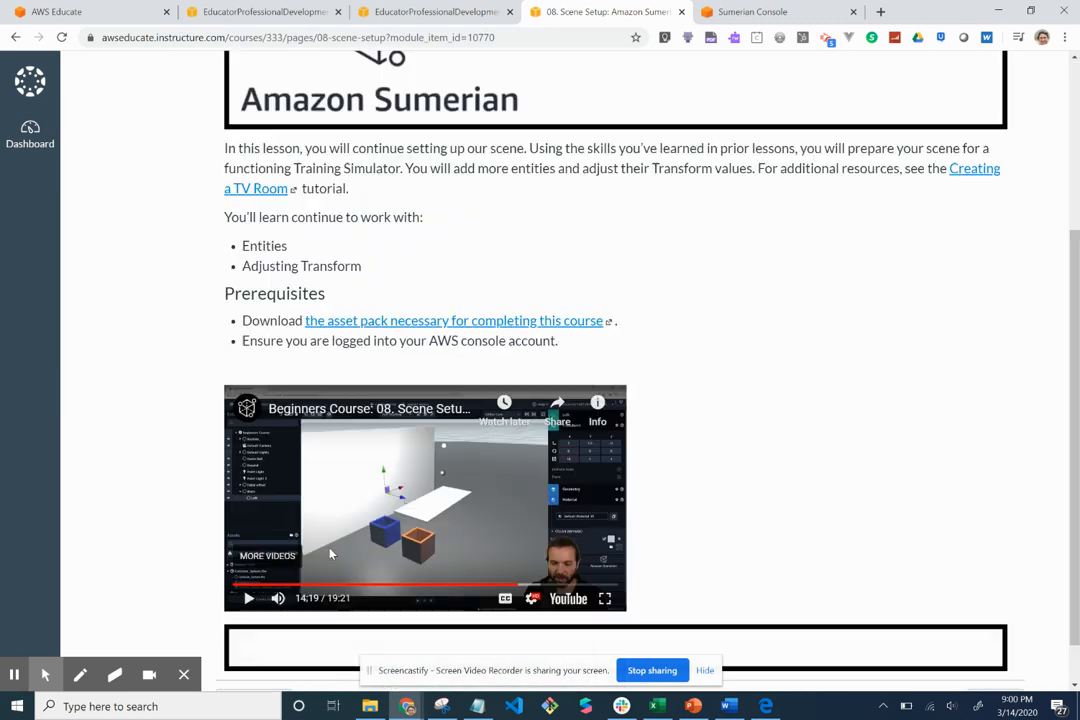
{"action": "left_click", "coordinate": [250, 598]}
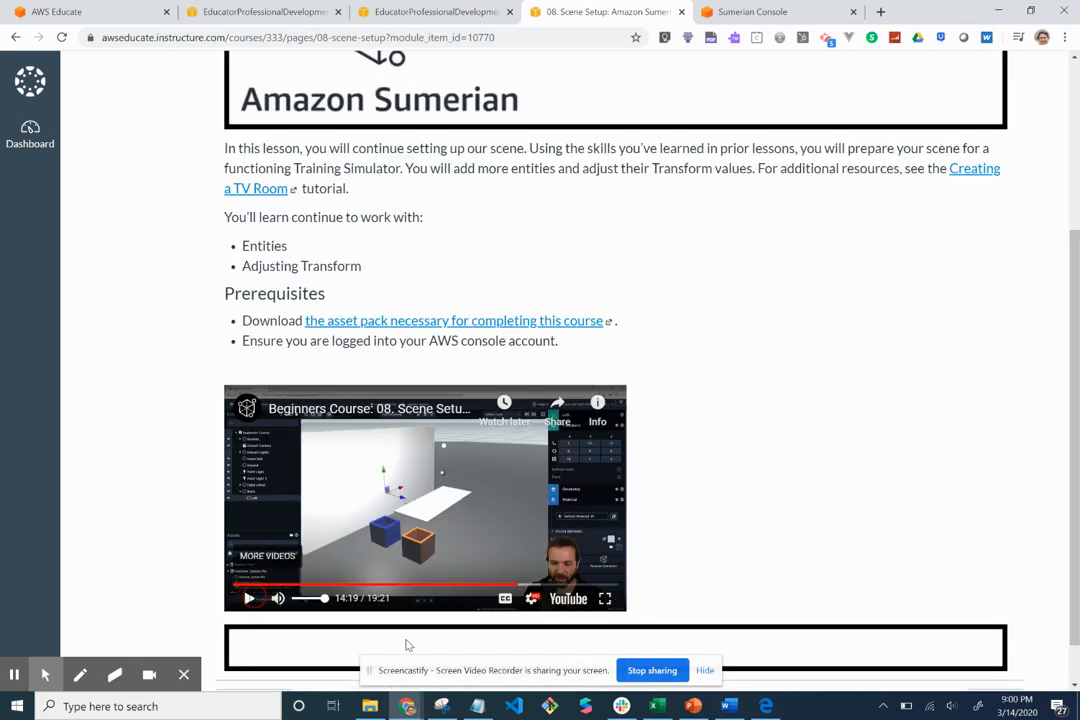
{"action": "left_click", "coordinate": [605, 598]}
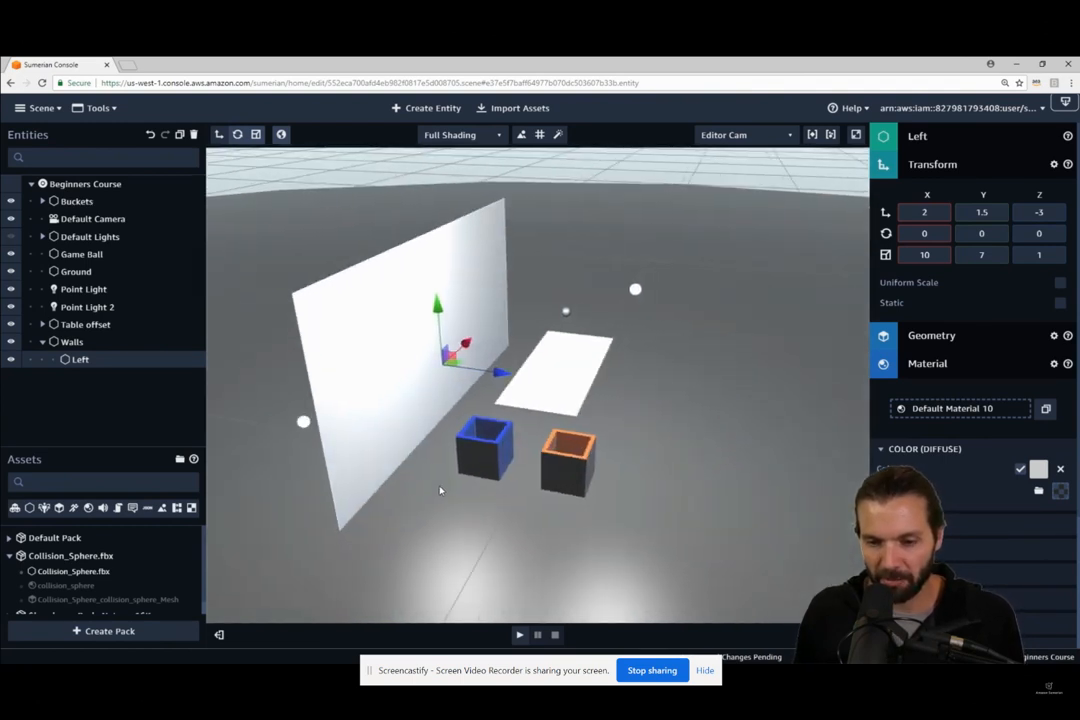
{"action": "key", "text": "Right"}
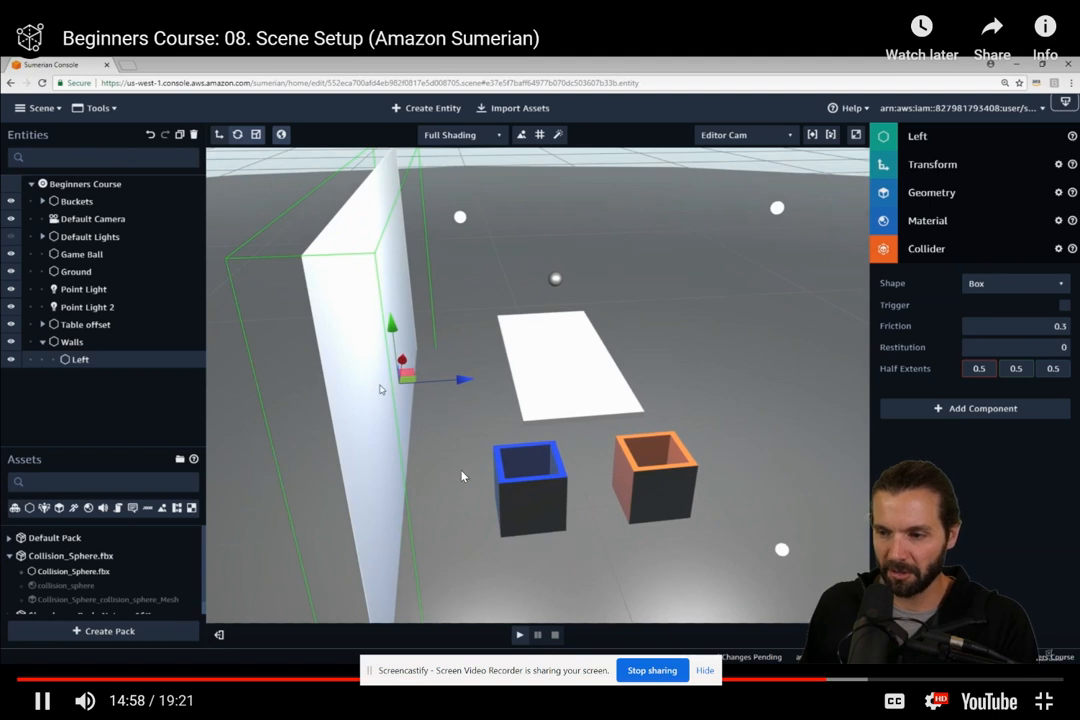
{"action": "left_click", "coordinate": [462, 476]}
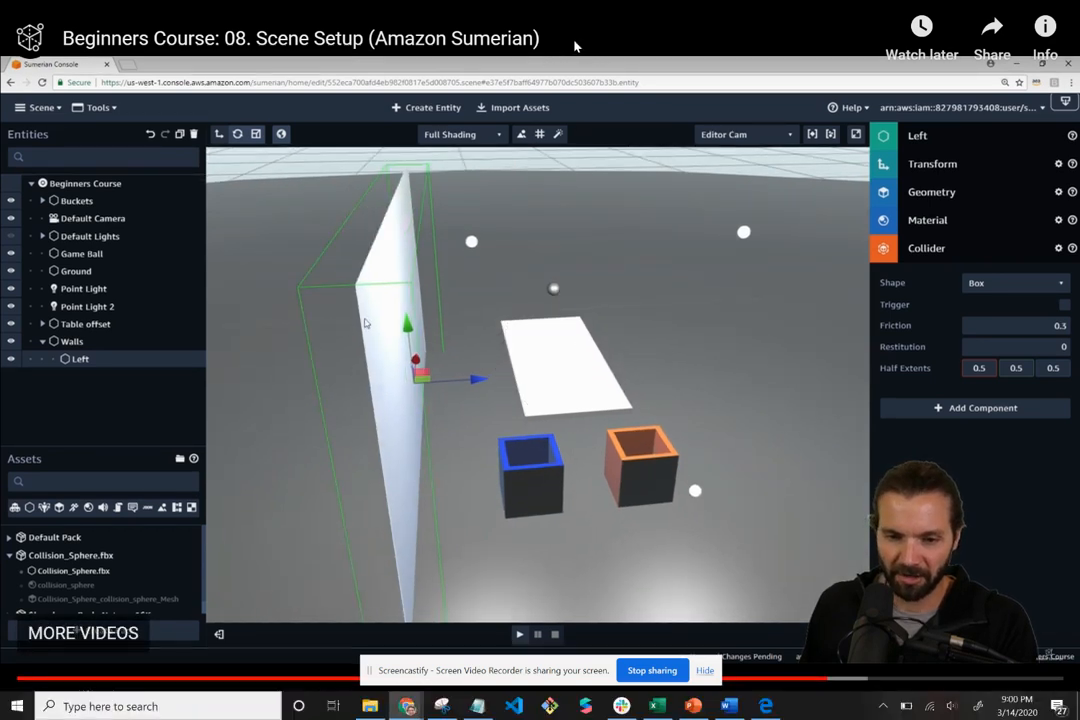
{"action": "key", "text": "Escape"}
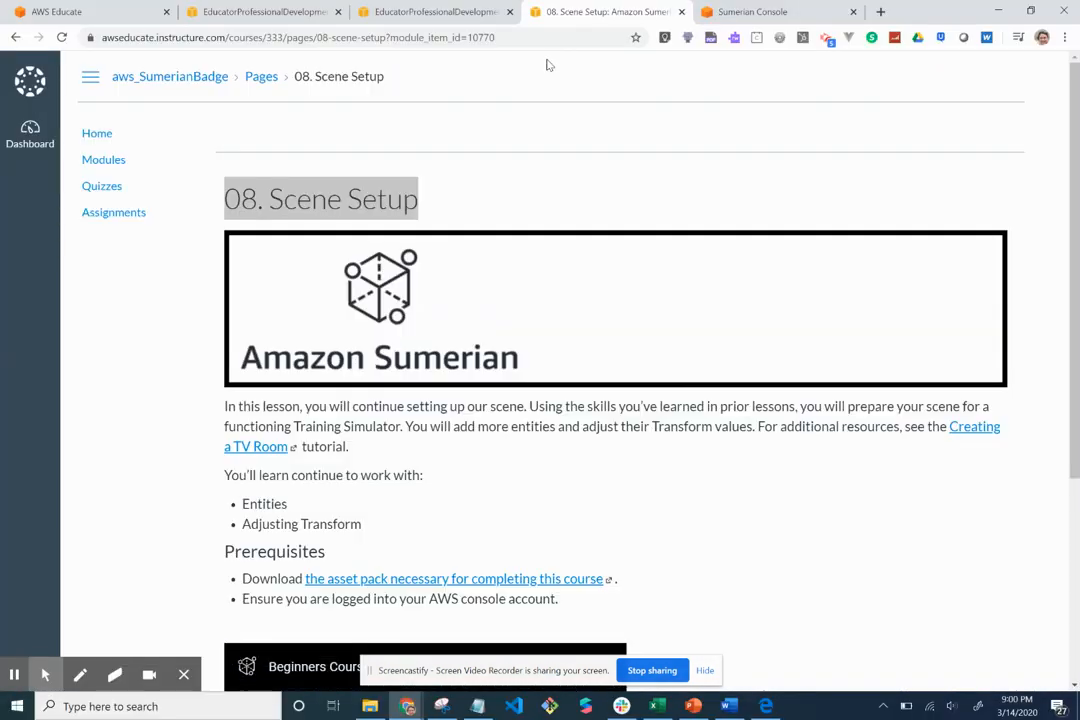
Switch to the Sumerian Console and delete the Front Wall entity under Walls.
{"action": "left_click", "coordinate": [750, 14]}
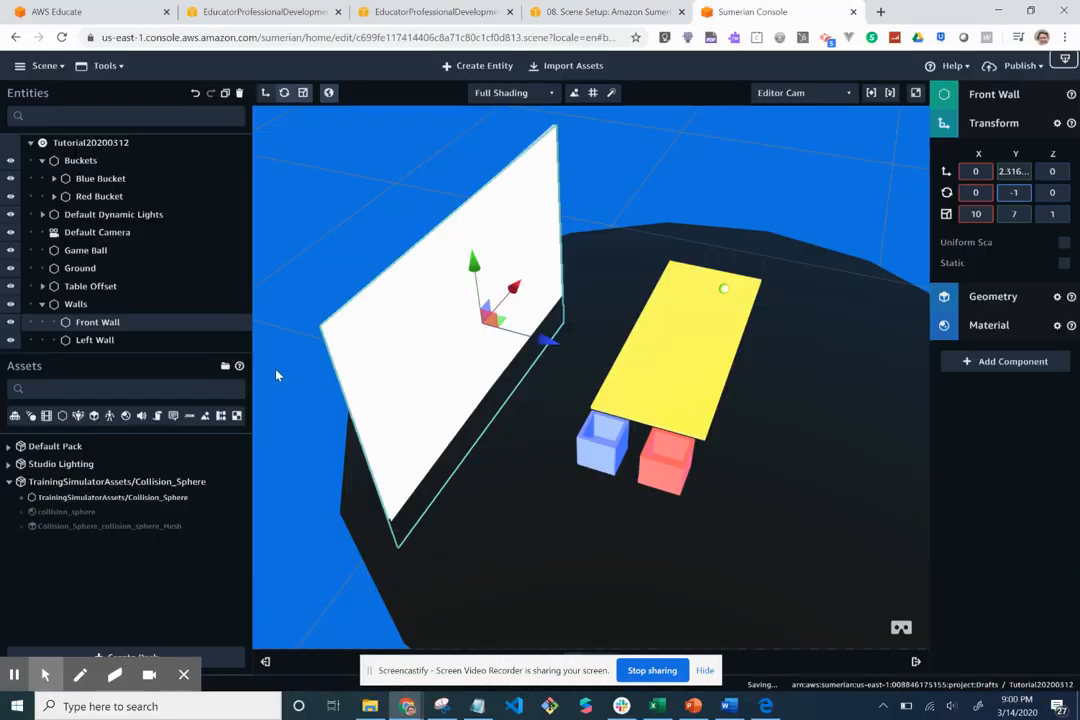
{"action": "left_click", "coordinate": [150, 340]}
{"action": "left_click", "coordinate": [149, 324]}
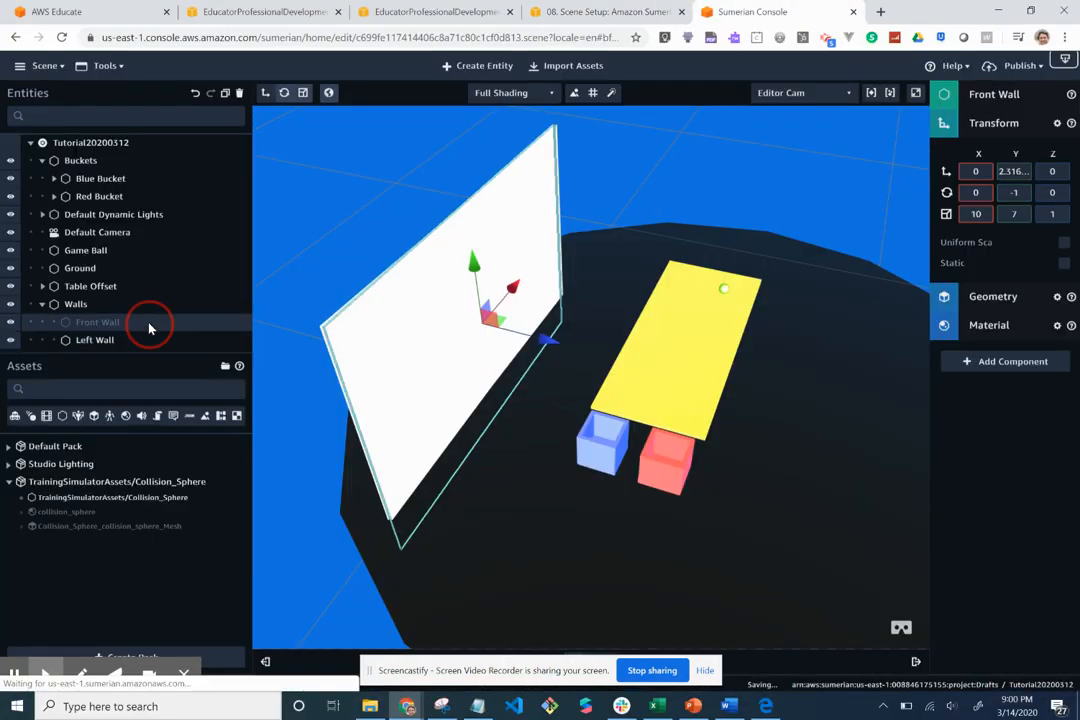
{"action": "key", "text": "Delete"}
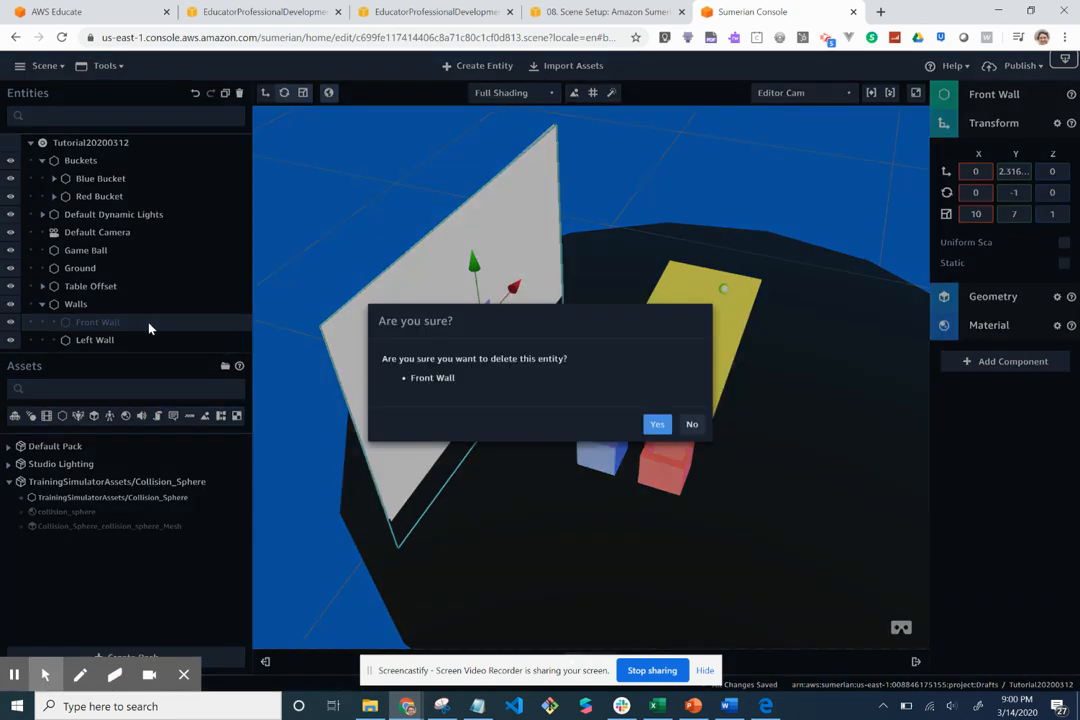
{"action": "key", "text": "Return"}
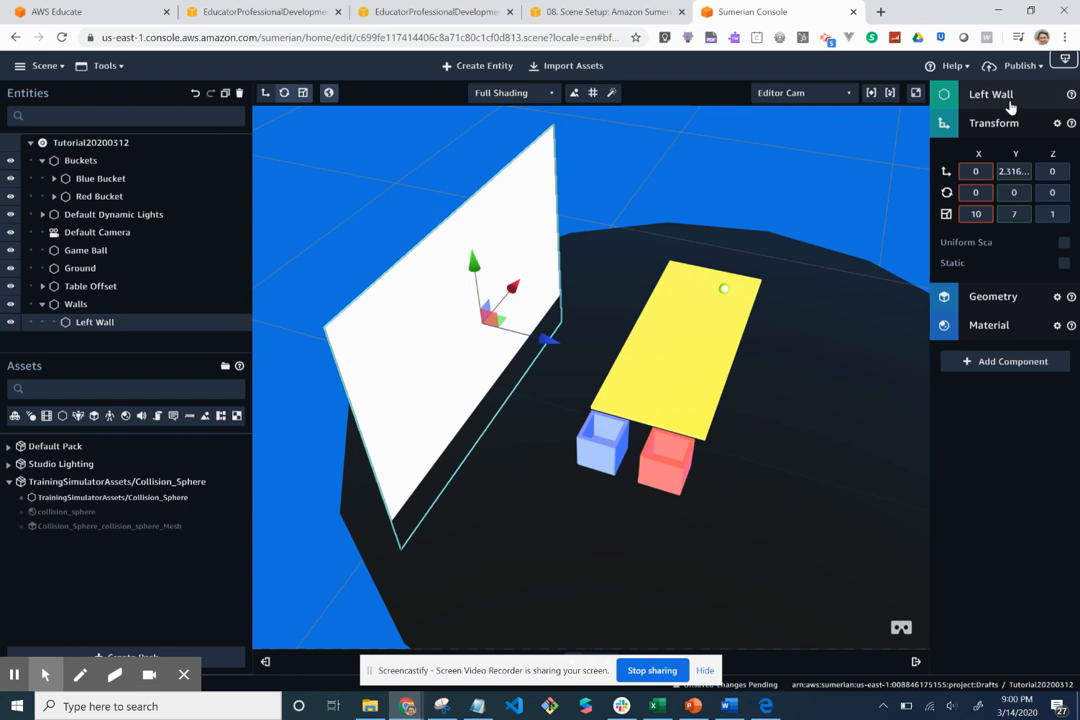
Add a Collider component to the Left Wall.
{"action": "left_click", "coordinate": [984, 362]}
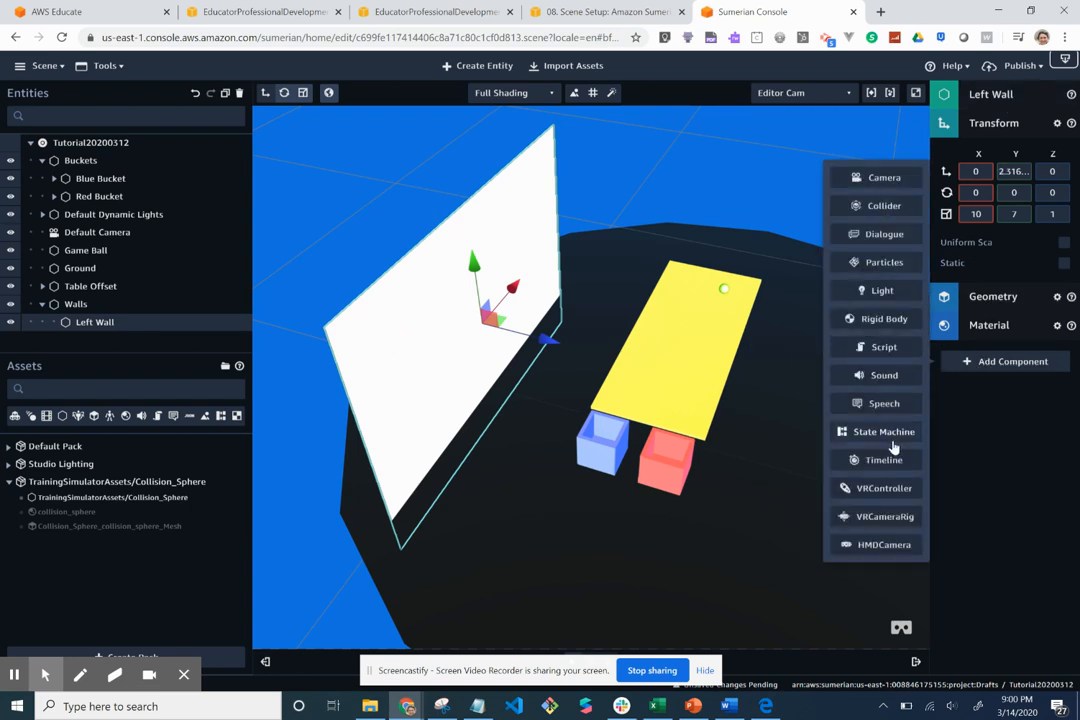
{"action": "left_click", "coordinate": [900, 210]}
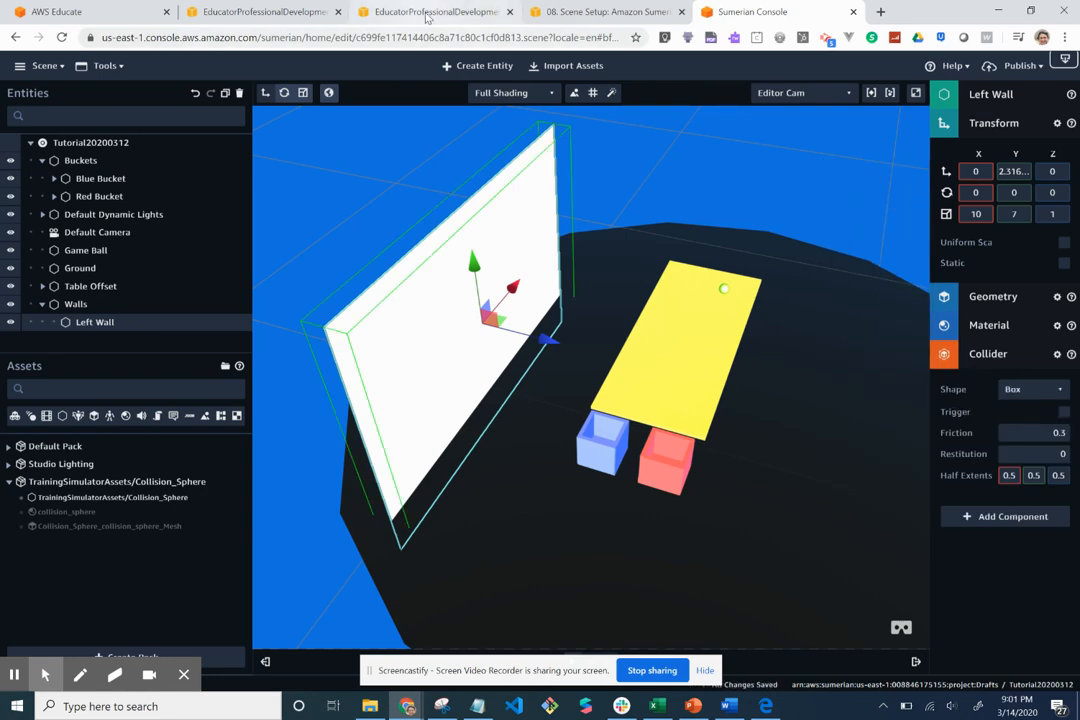
Switch to the Scene Setup lesson, play its video full screen from 14:59 to examine the right wall's setup, and pause at 15:57.
{"action": "left_click", "coordinate": [600, 11]}
{"action": "scroll", "coordinate": [418, 520], "scroll_direction": "down", "scroll_amount": 3}
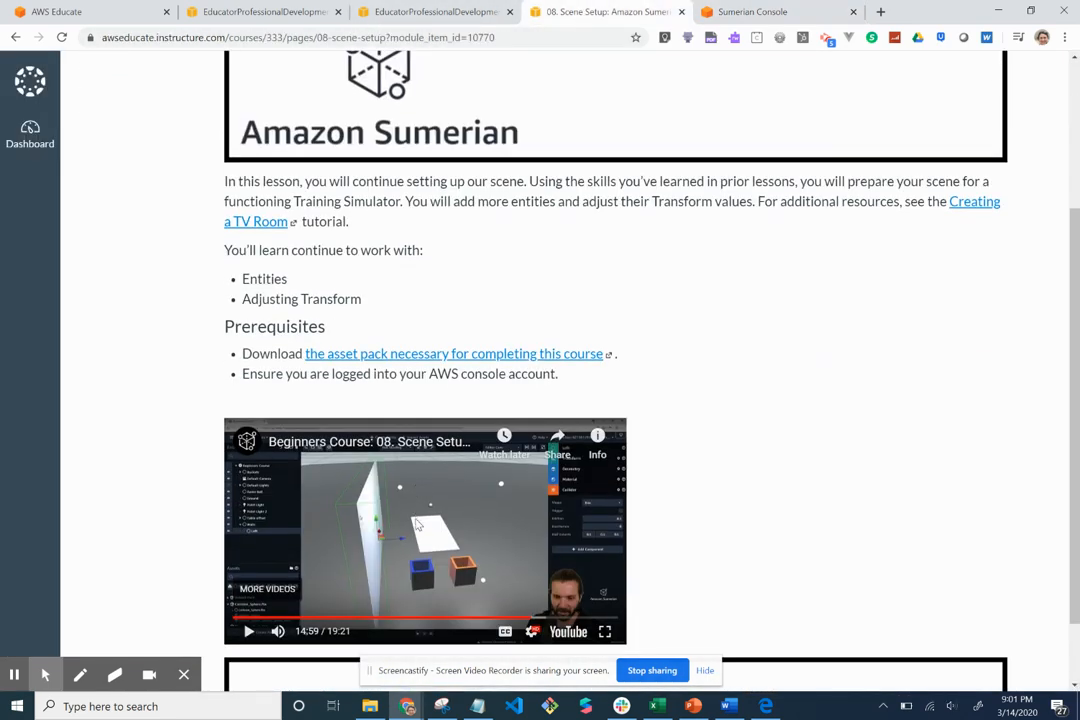
{"action": "left_click", "coordinate": [249, 632]}
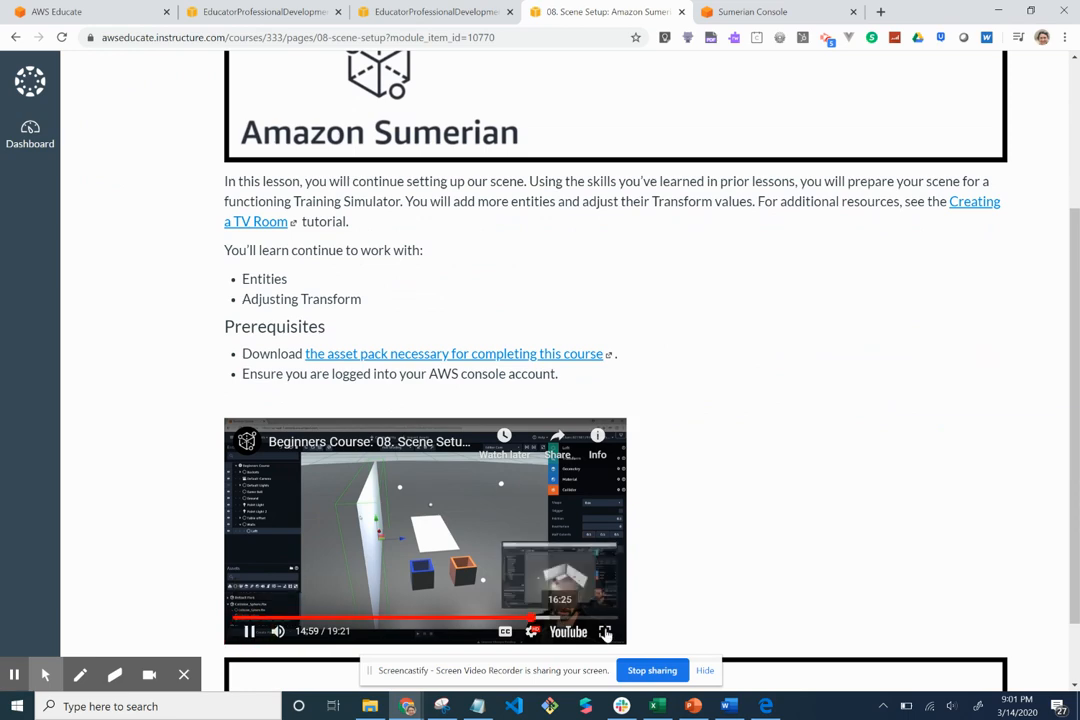
{"action": "left_click", "coordinate": [605, 631]}
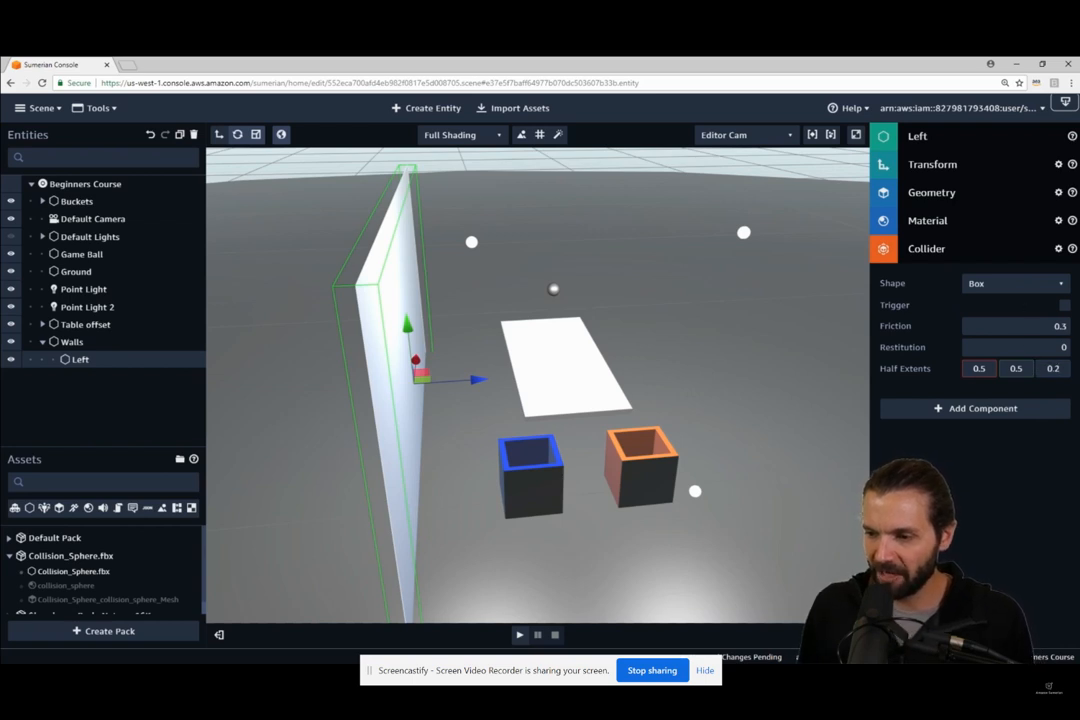
{"action": "left_click", "coordinate": [743, 402]}
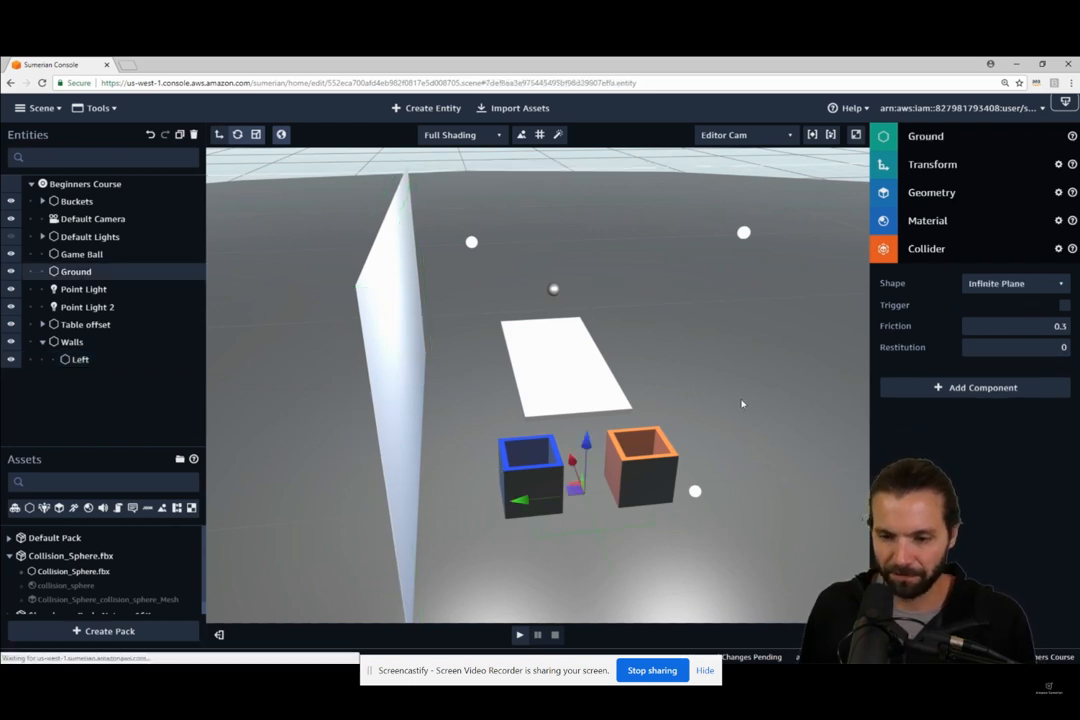
{"action": "left_click", "coordinate": [394, 371]}
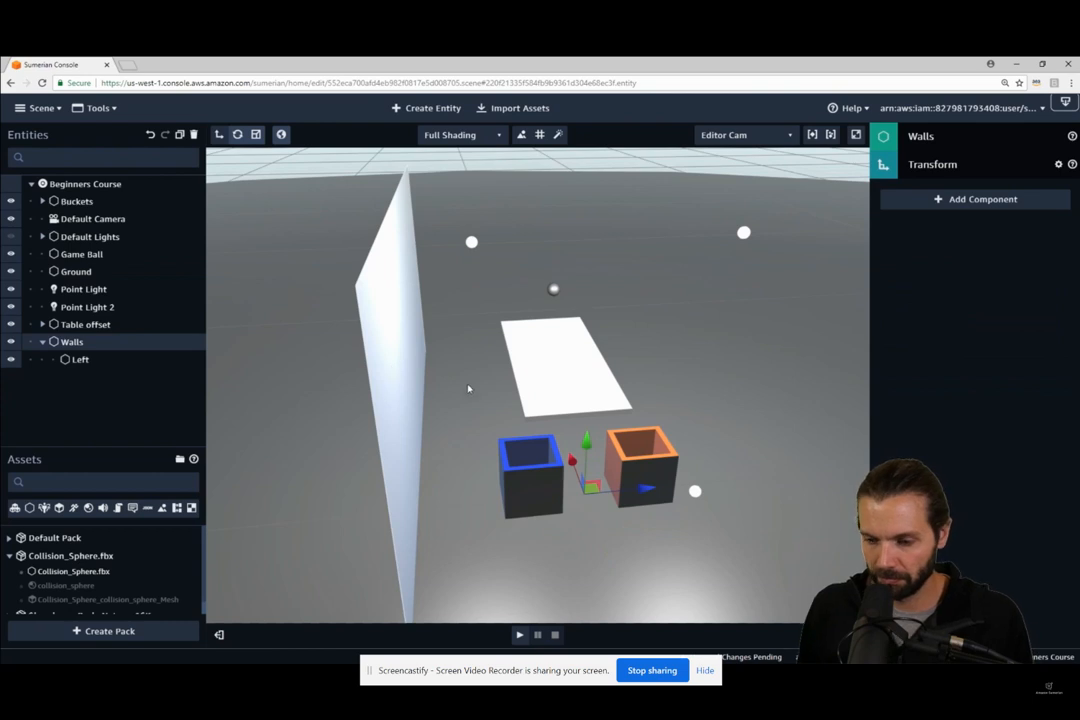
{"action": "left_click", "coordinate": [80, 359]}
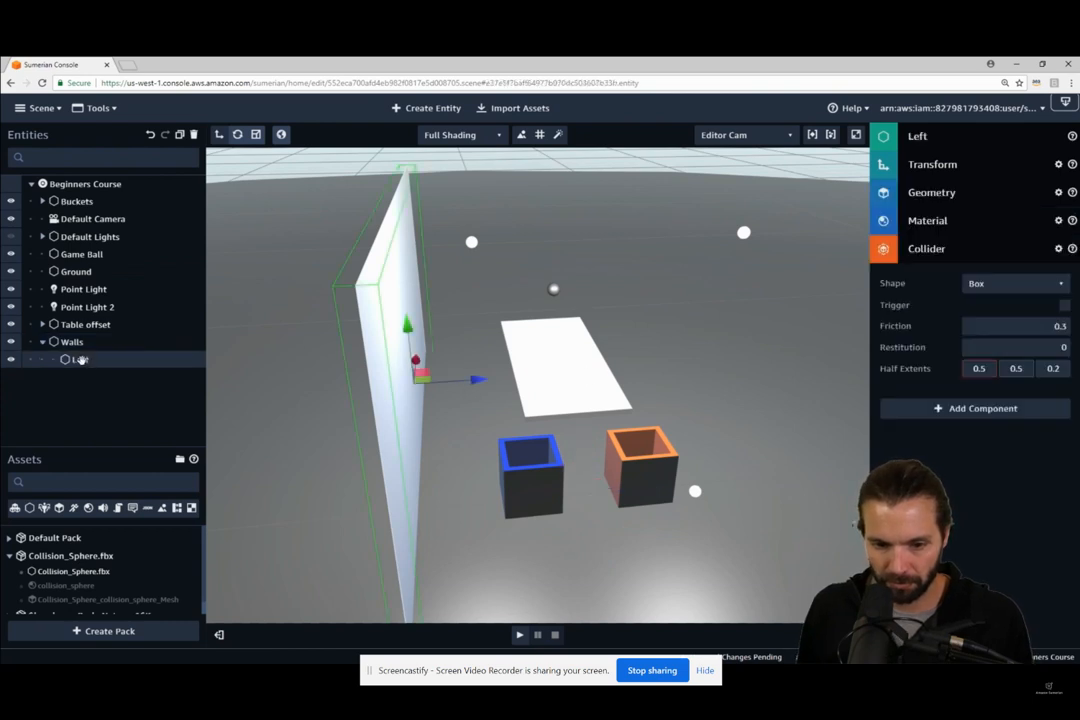
{"action": "right_click_drag", "start_coordinate": [569, 321], "coordinate": [518, 323]}
{"action": "key", "text": "Left"}
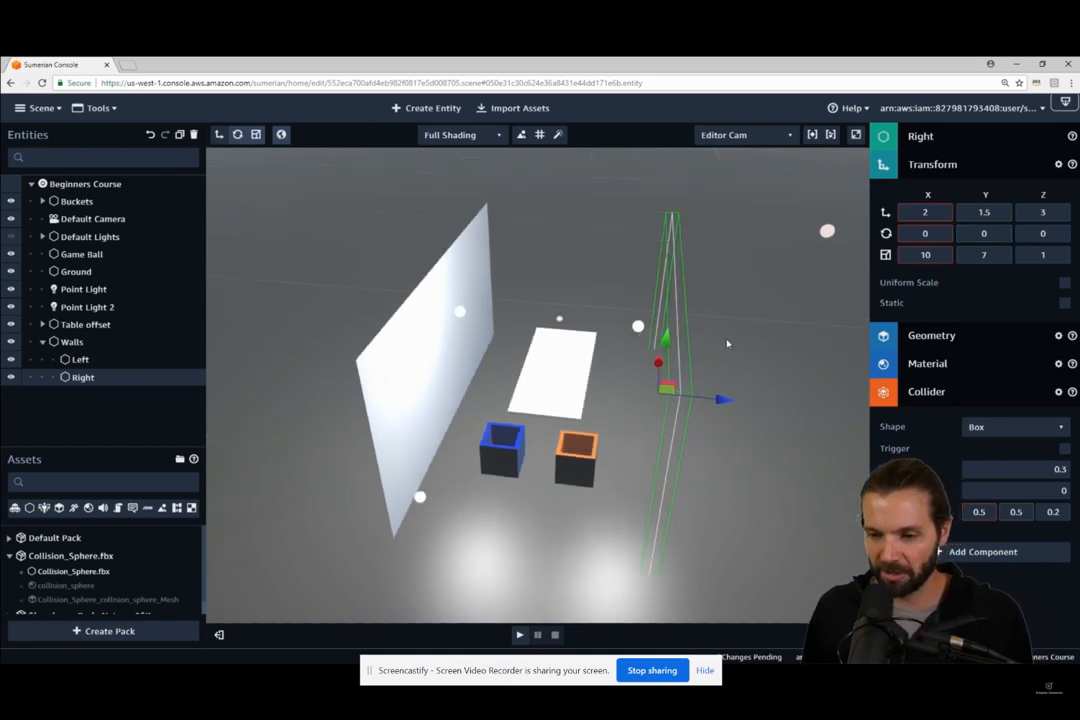
{"action": "right_click_drag", "start_coordinate": [573, 323], "coordinate": [690, 345]}
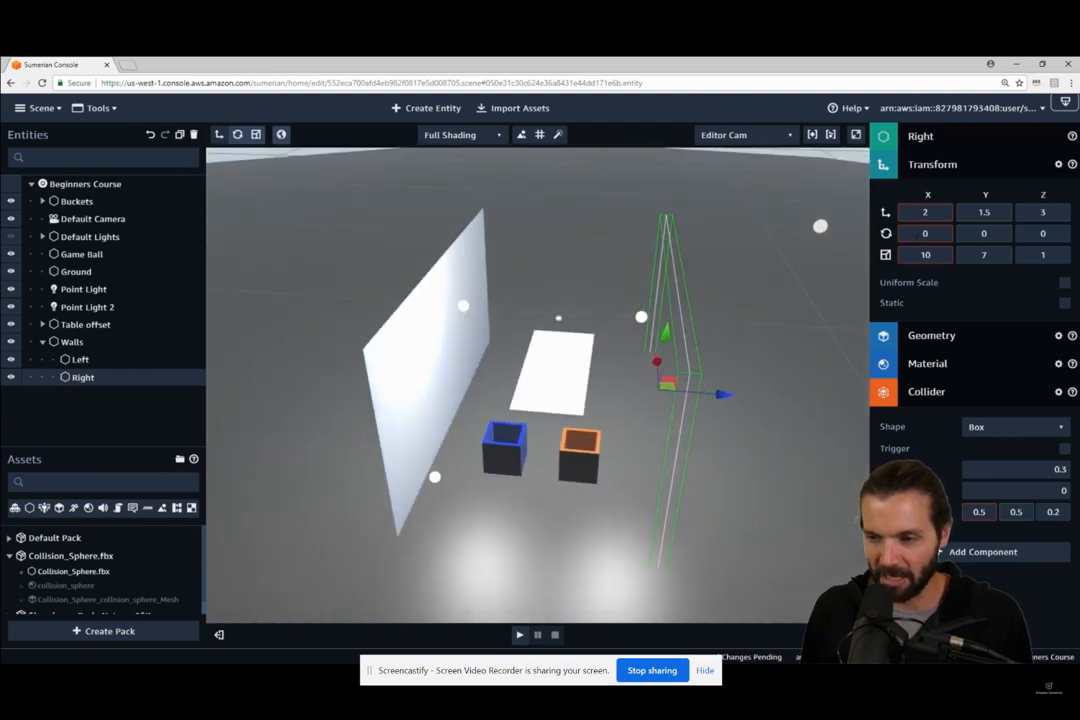
{"action": "key", "text": "Tab"}
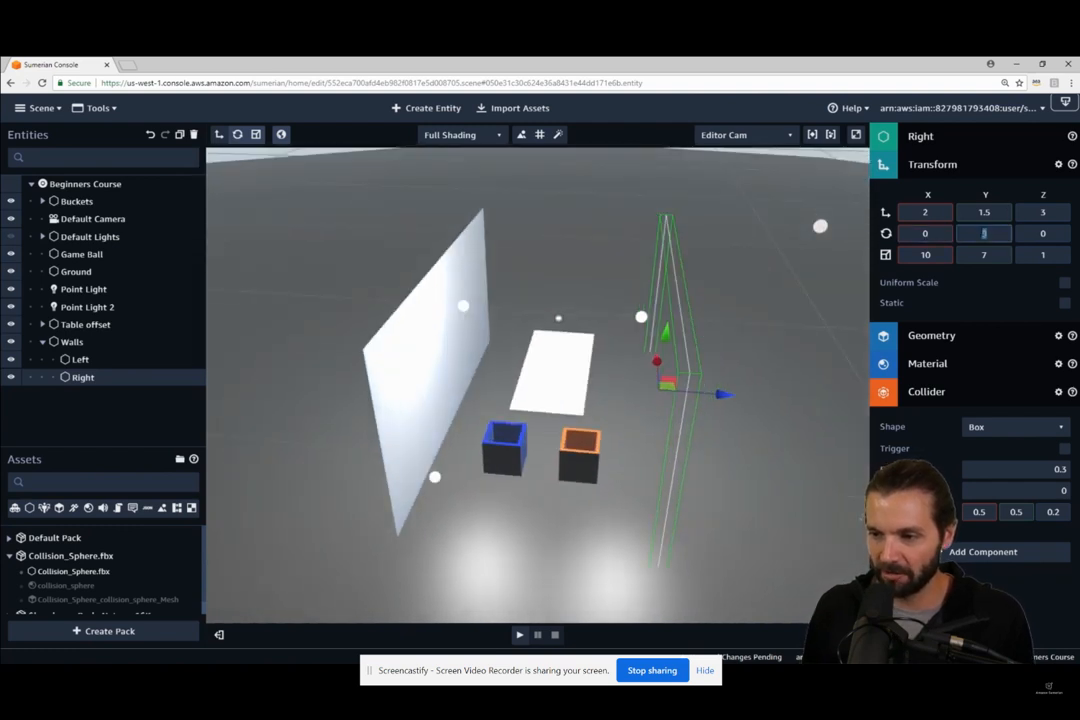
{"action": "type", "text": "180"}
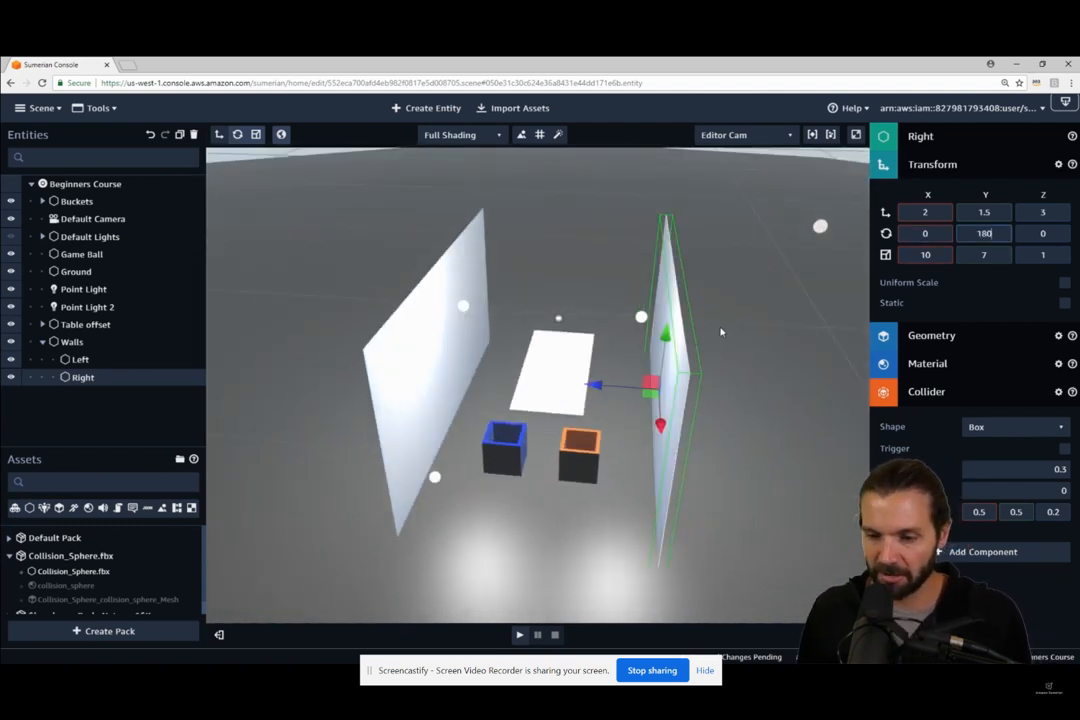
{"action": "right_click_drag", "start_coordinate": [715, 340], "coordinate": [626, 328]}
{"action": "left_click", "coordinate": [457, 604]}
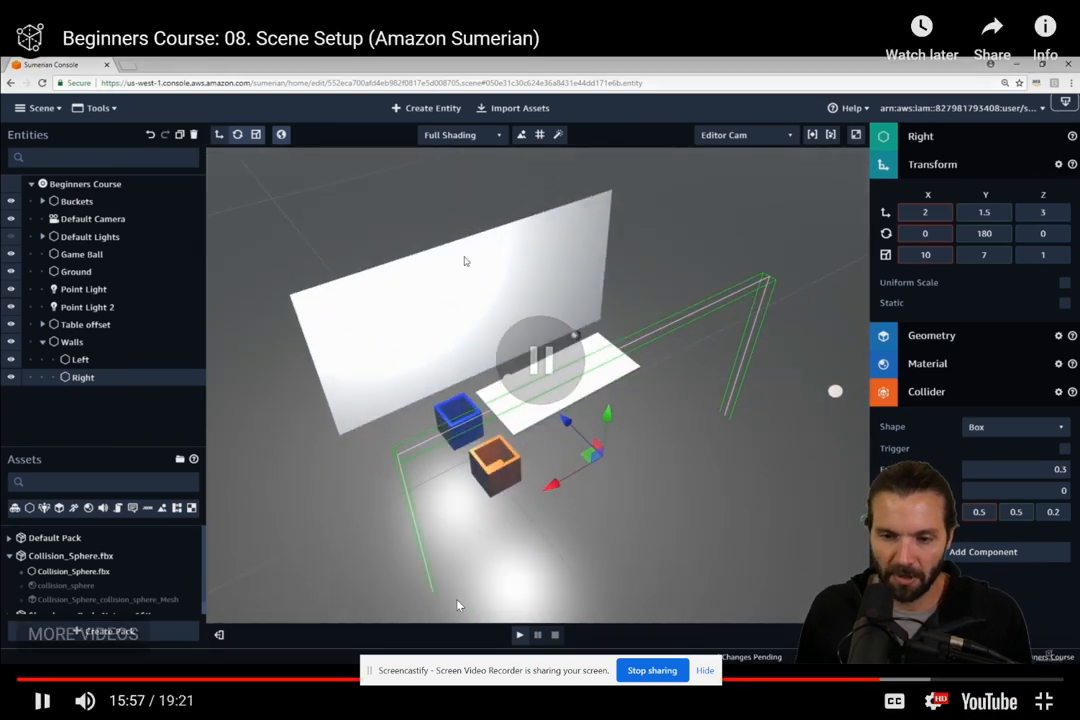
{"action": "key", "text": "alt+Tab"}
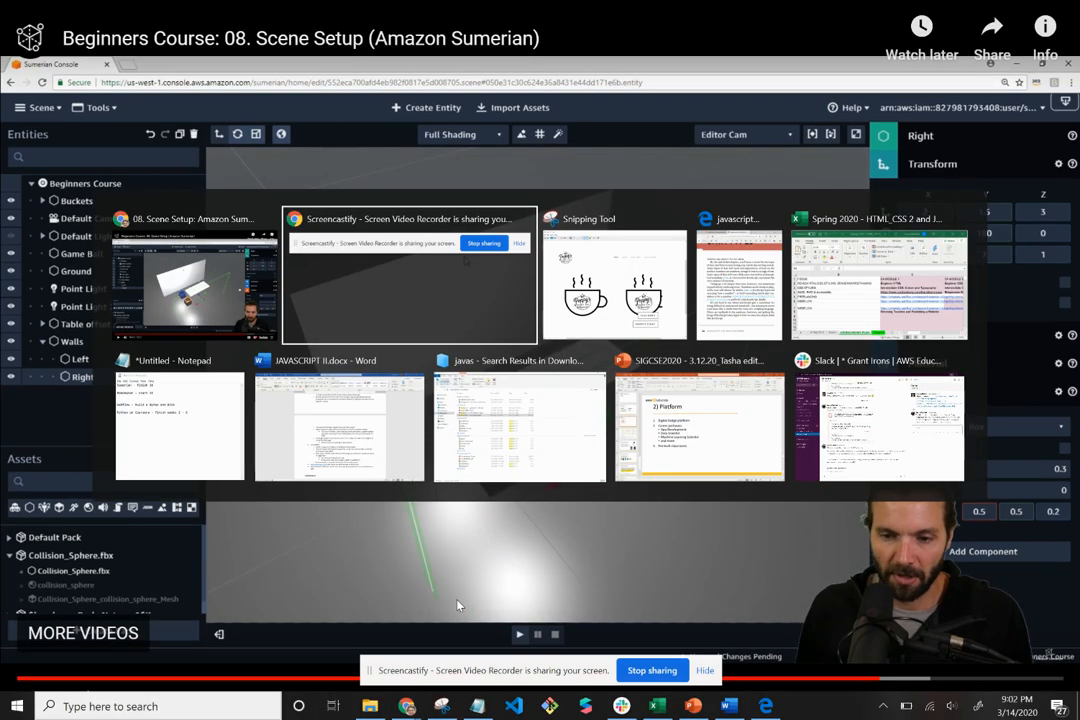
{"action": "key", "text": "alt+Tab"}
{"action": "key", "text": "Escape"}
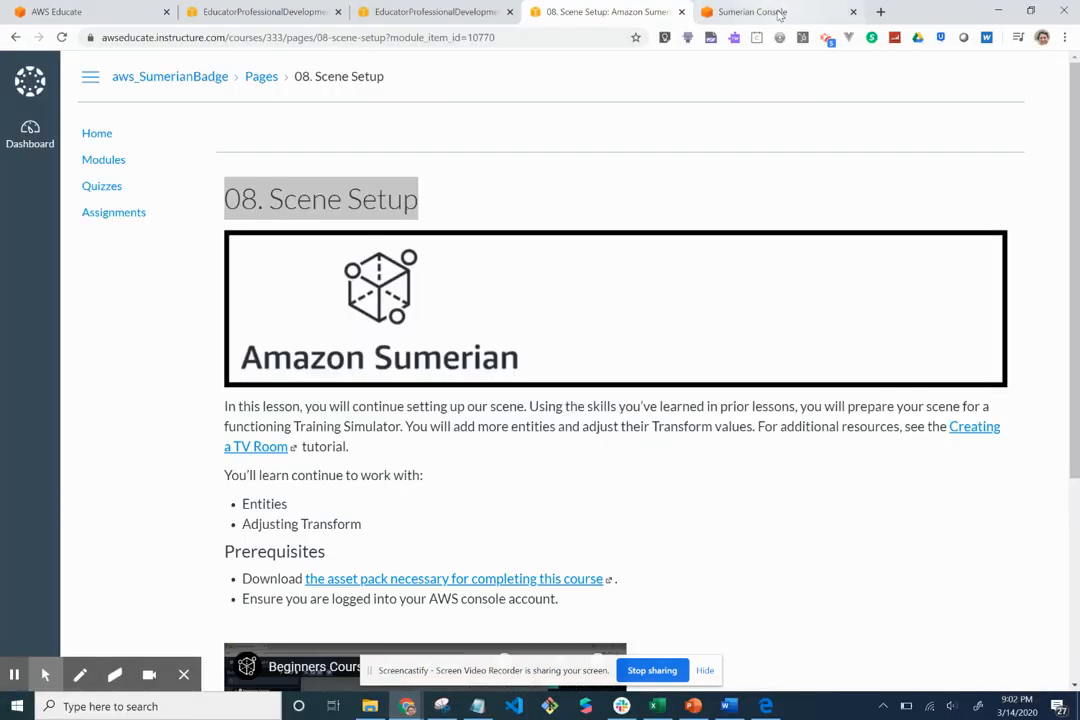
Switch to the Sumerian Console and set the Z half extent of the Left Wall's box collider to 0.1.
{"action": "left_click", "coordinate": [752, 12]}
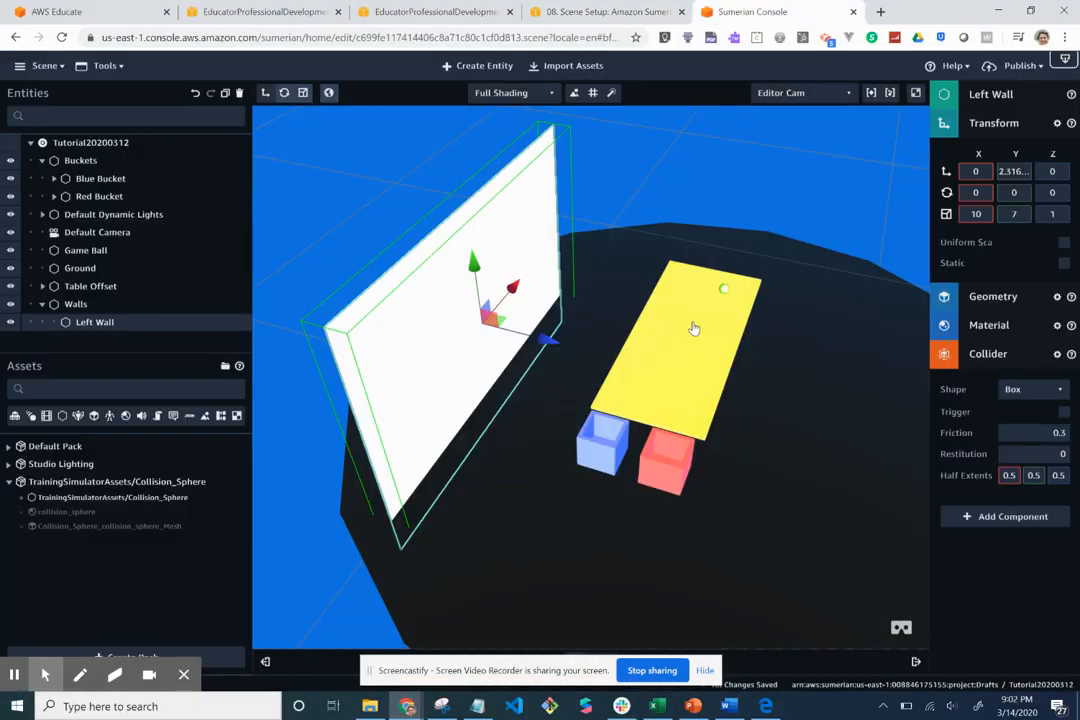
{"action": "left_click", "coordinate": [1056, 474]}
{"action": "type", "text": "0"}
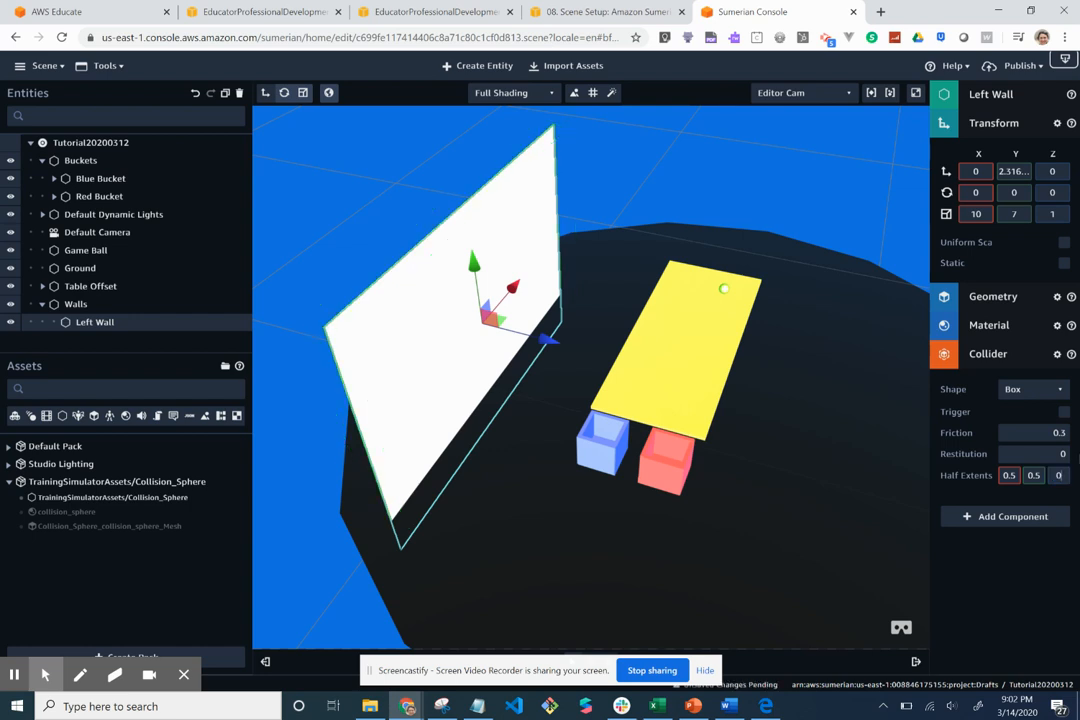
{"action": "type", "text": ".1"}
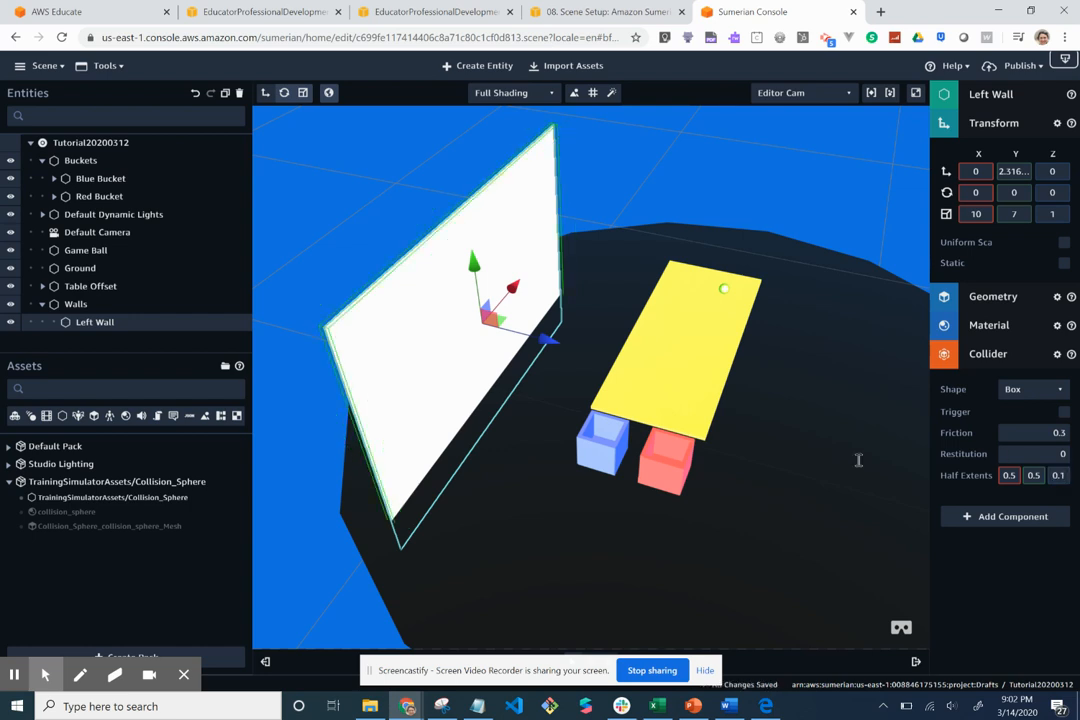
Duplicate the Left Wall under Walls and rename the copy Right Wall.
{"action": "left_click", "coordinate": [188, 321]}
{"action": "left_click", "coordinate": [230, 93]}
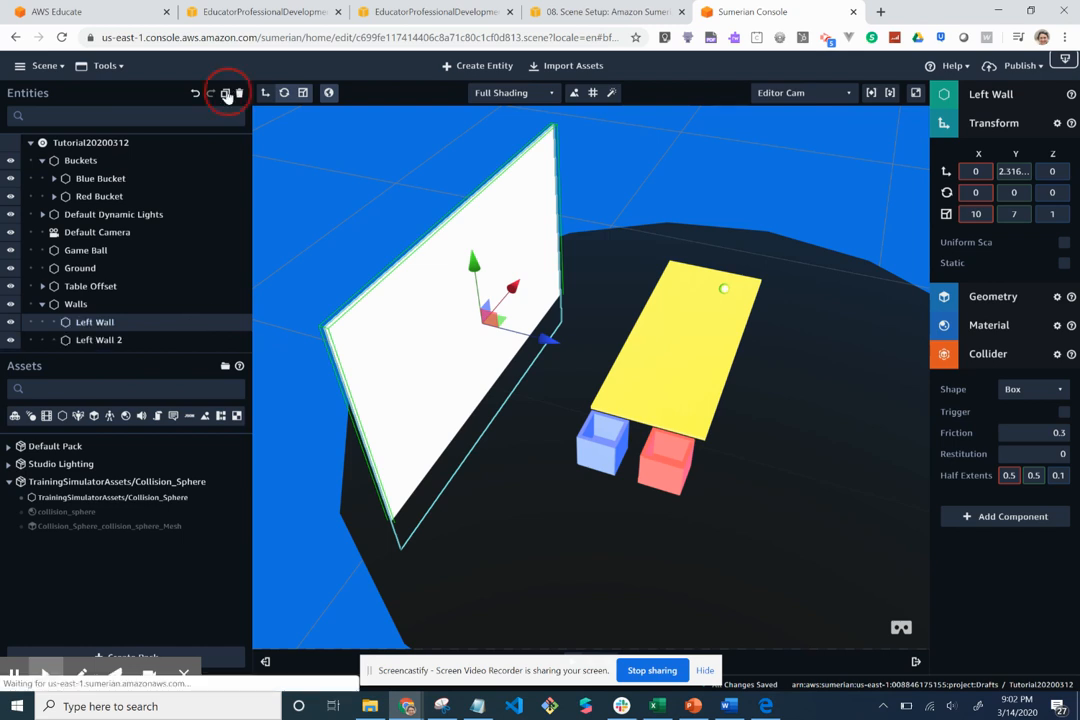
{"action": "left_click", "coordinate": [1036, 93]}
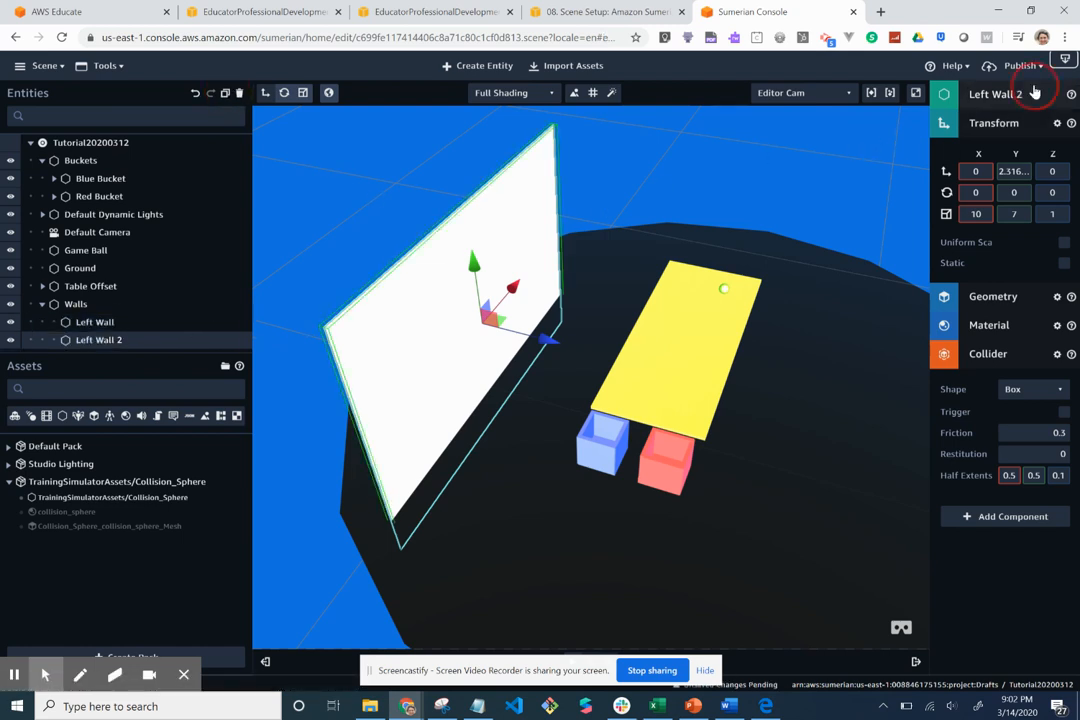
{"action": "right_click", "coordinate": [1027, 233]}
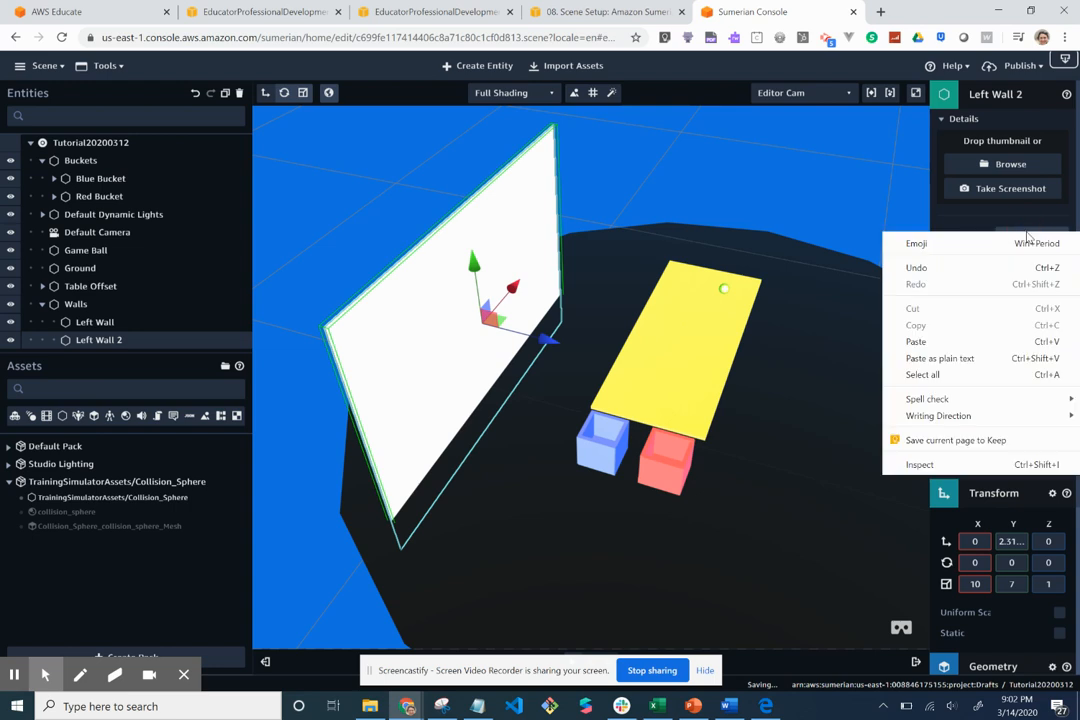
{"action": "left_click", "coordinate": [1027, 233]}
{"action": "triple_click", "coordinate": [1027, 233]}
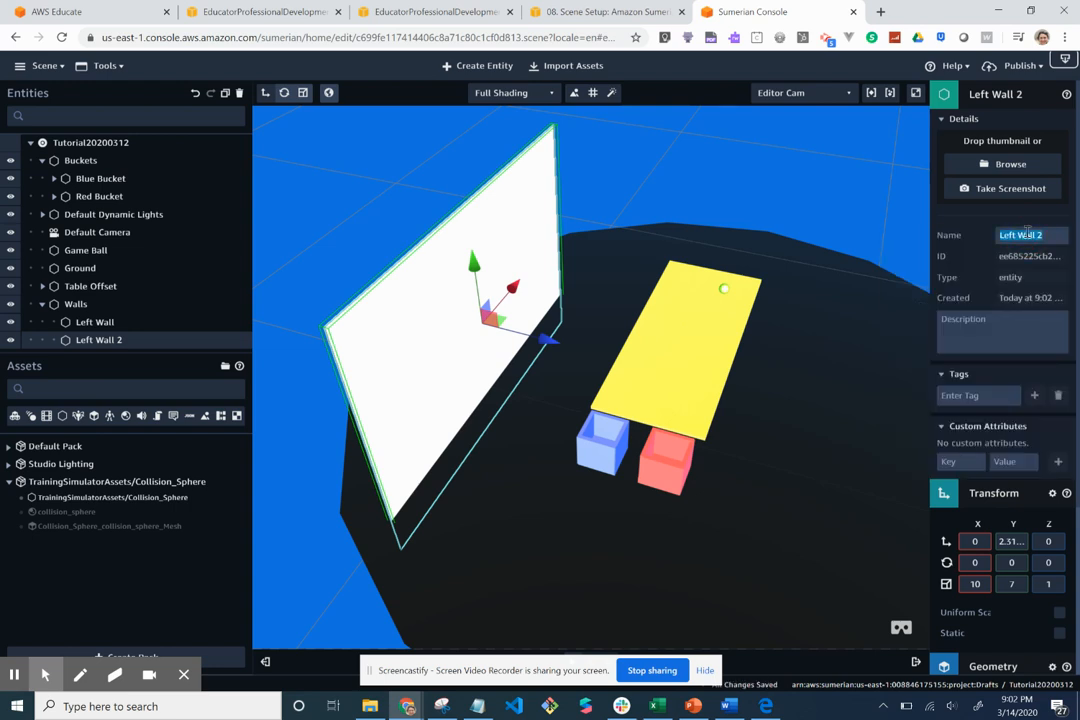
{"action": "type", "text": "Right W"}
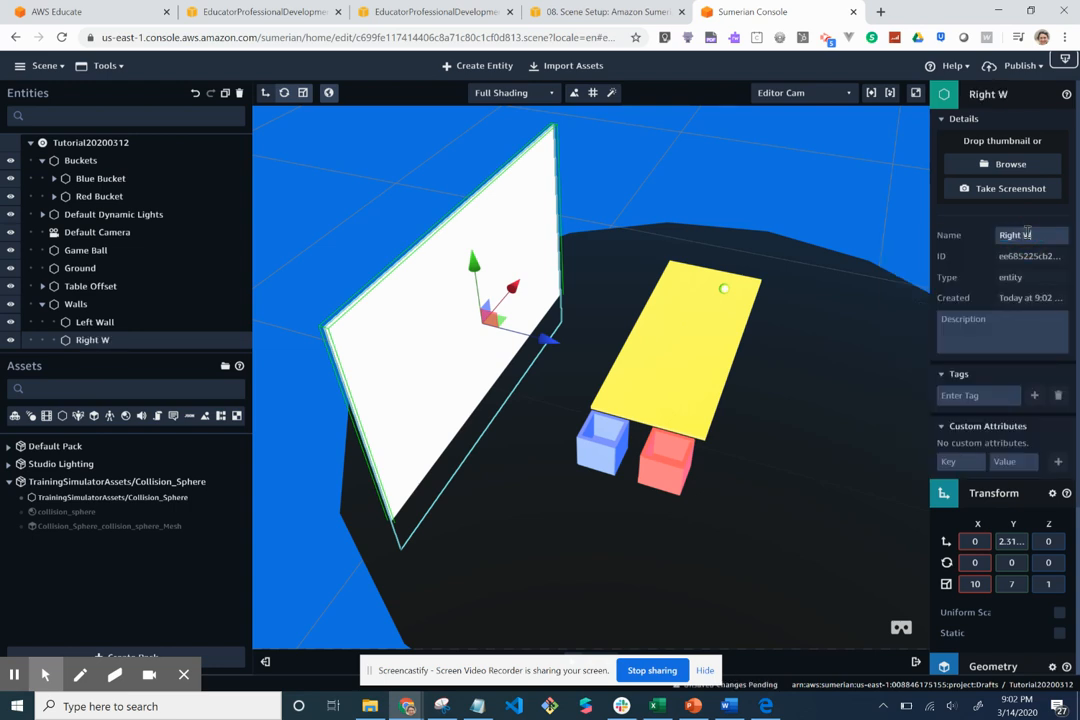
{"action": "type", "text": "all"}
Move the Right Wall along its Z axis to about 8.78, on the opposite side of the table from the Left Wall.
{"action": "left_click", "coordinate": [1048, 541]}
{"action": "left_click_drag", "start_coordinate": [552, 340], "coordinate": [687, 374]}
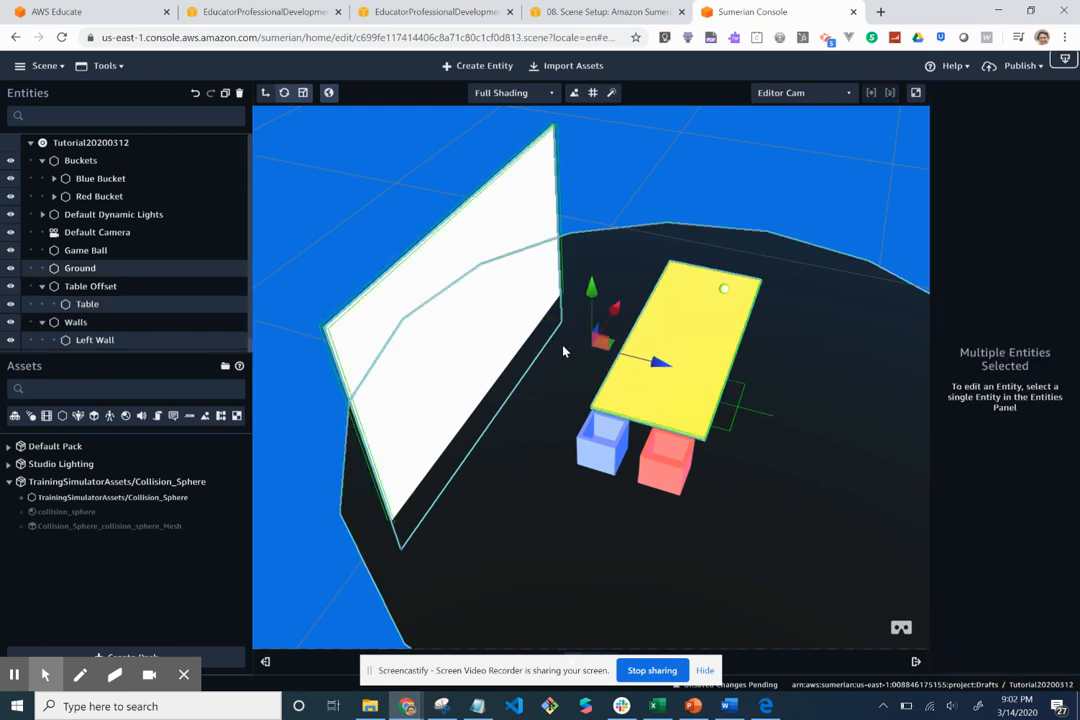
{"action": "left_click", "coordinate": [552, 342]}
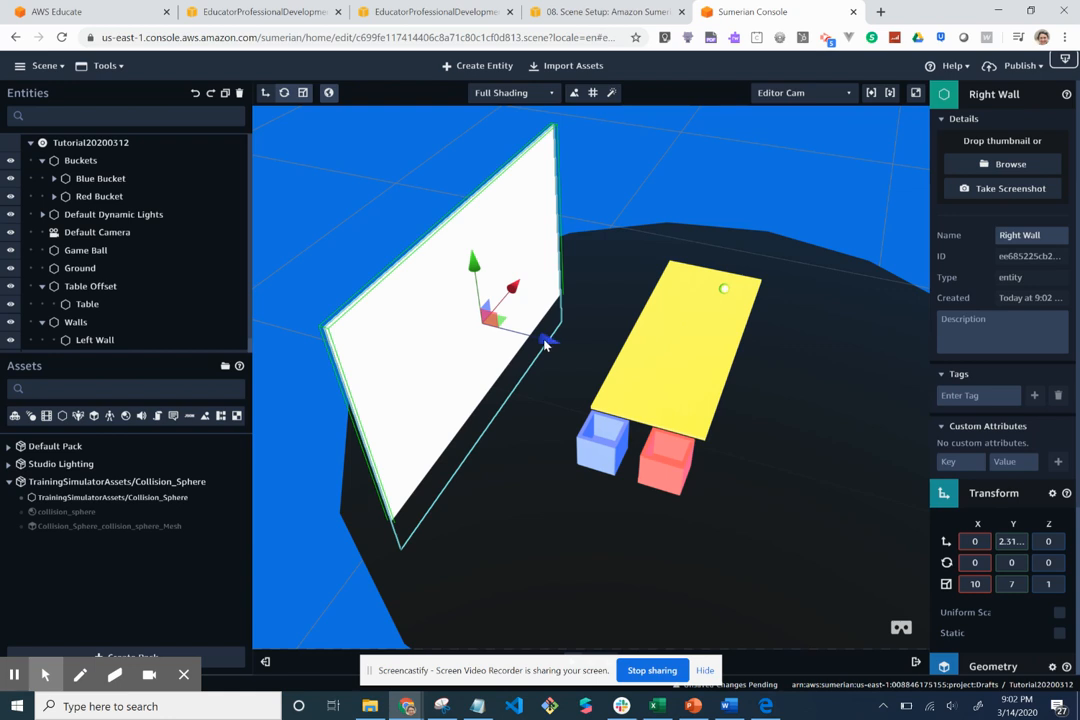
{"action": "scroll", "coordinate": [190, 289], "scroll_direction": "down", "scroll_amount": 1}
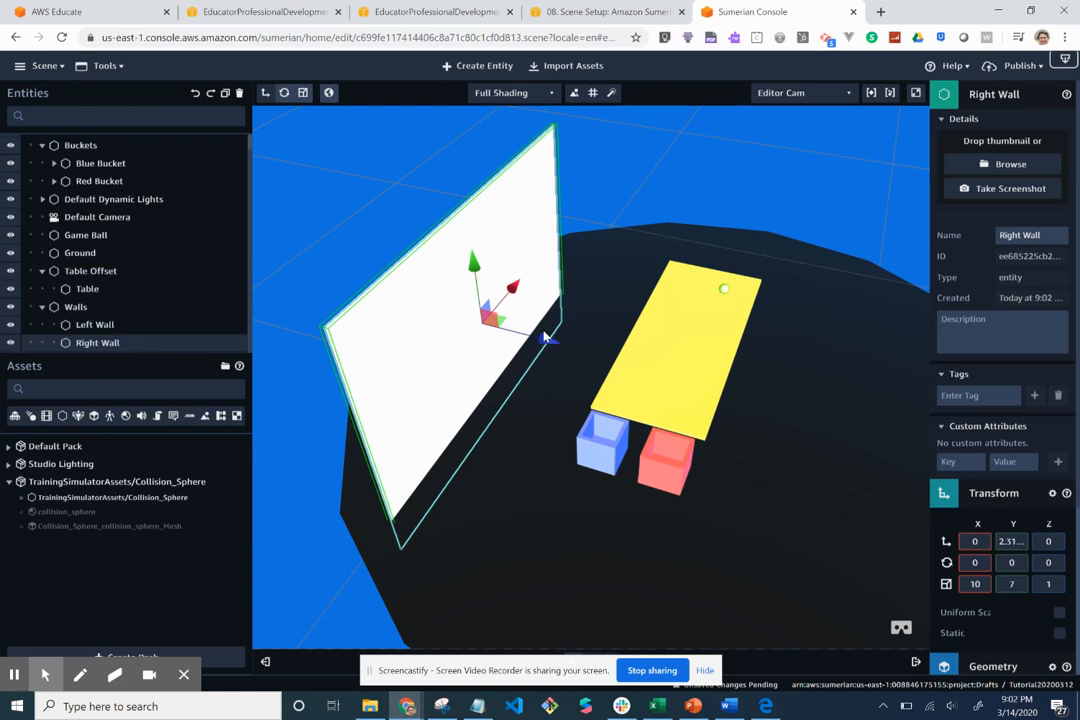
{"action": "left_click_drag", "start_coordinate": [546, 342], "coordinate": [904, 436]}
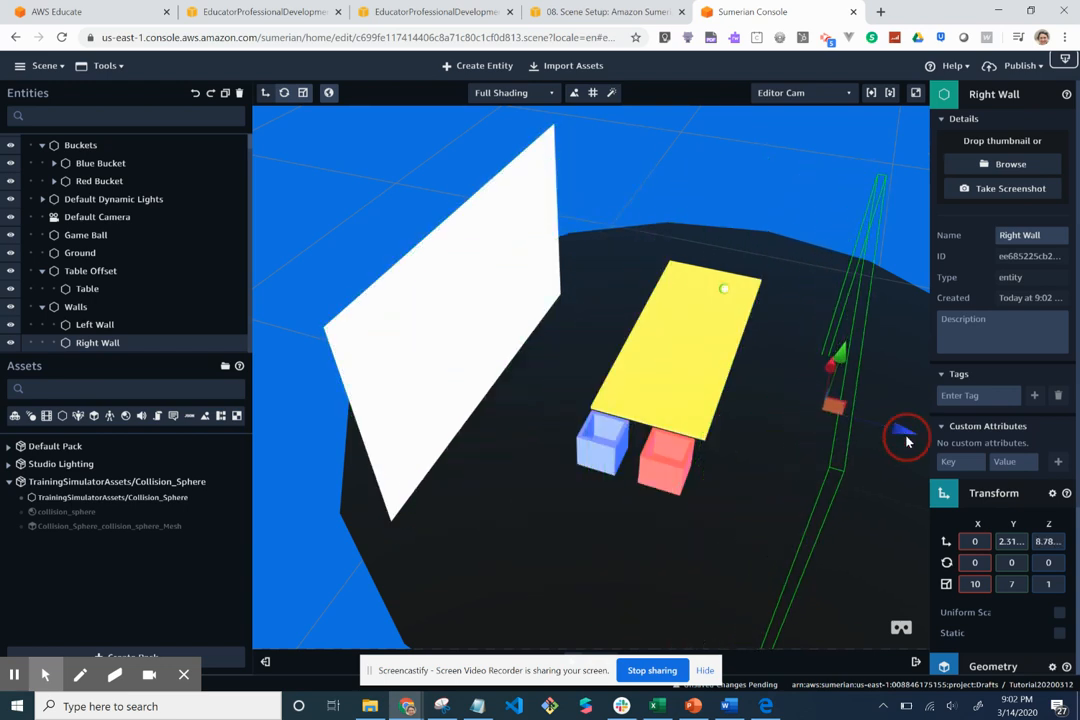
Set the Right Wall's X rotation to 180 degrees and inspect its orientation beside the table.
{"action": "left_click", "coordinate": [977, 562]}
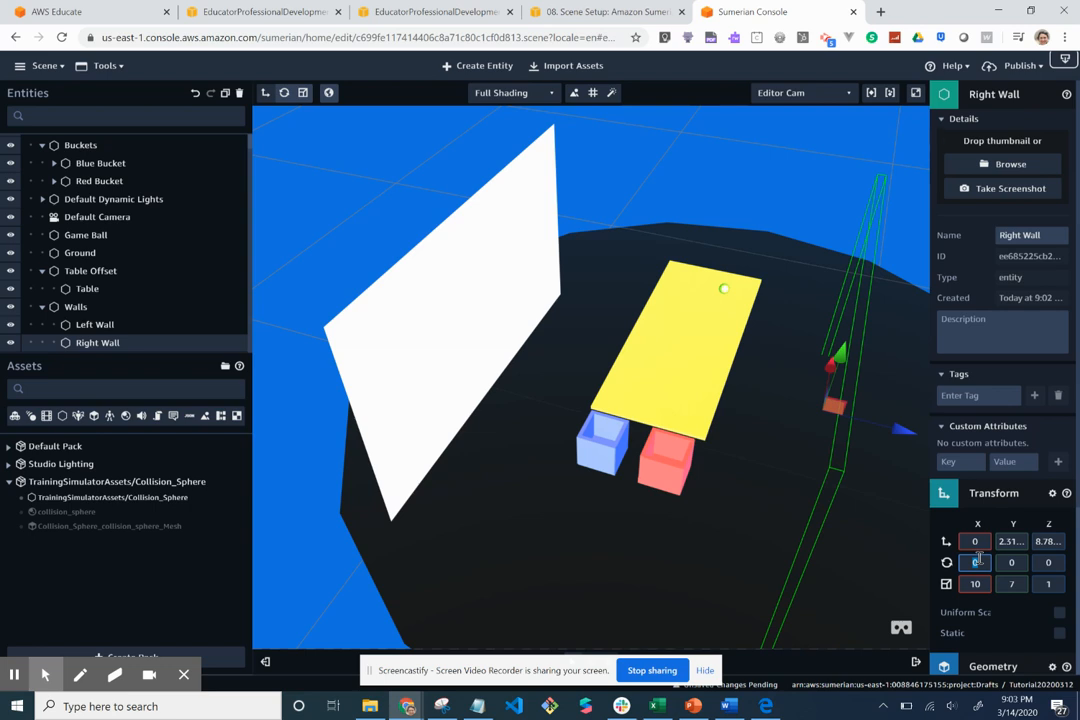
{"action": "type", "text": "180"}
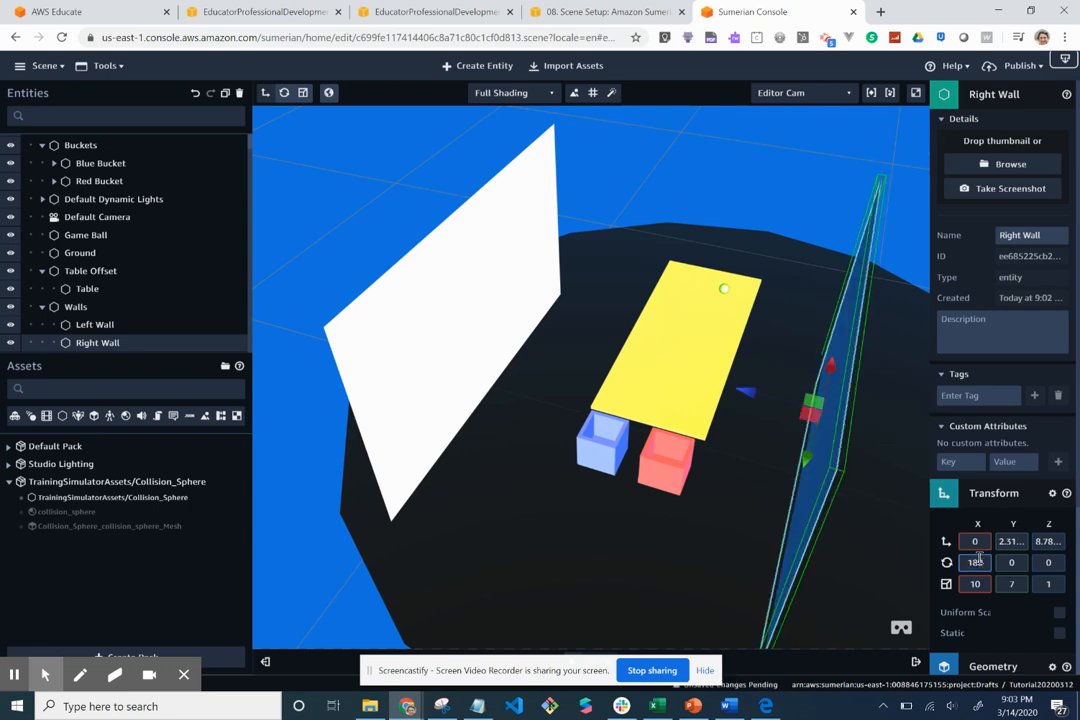
{"action": "left_click_drag", "start_coordinate": [795, 545], "coordinate": [882, 508]}
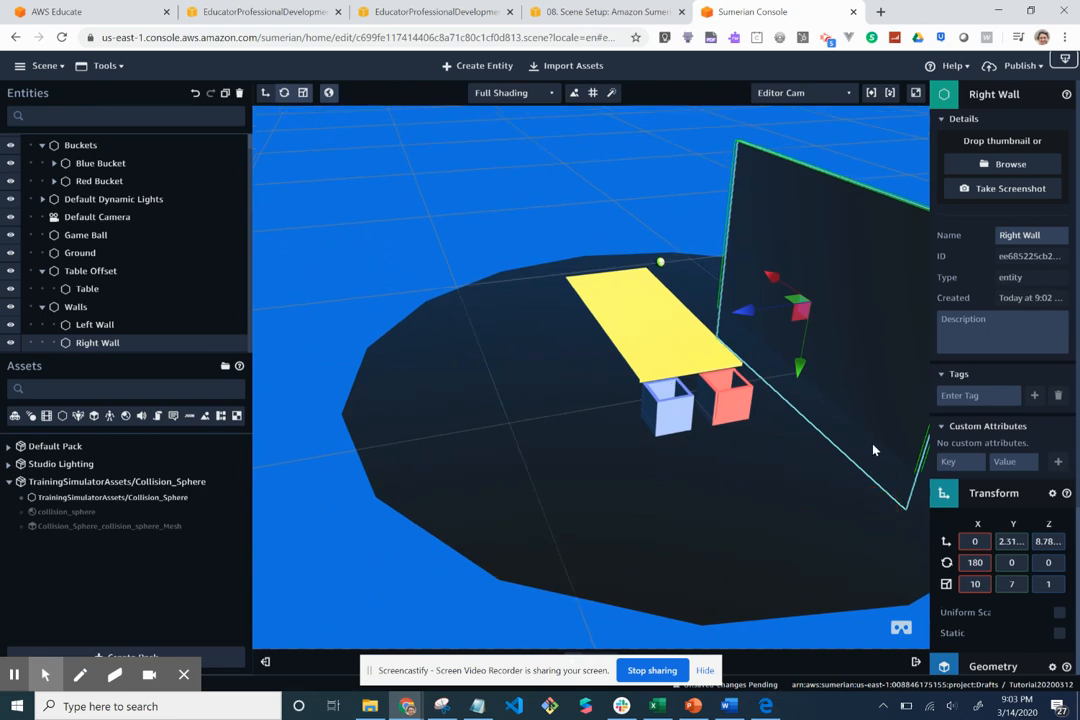
{"action": "left_click_drag", "start_coordinate": [836, 476], "coordinate": [848, 430]}
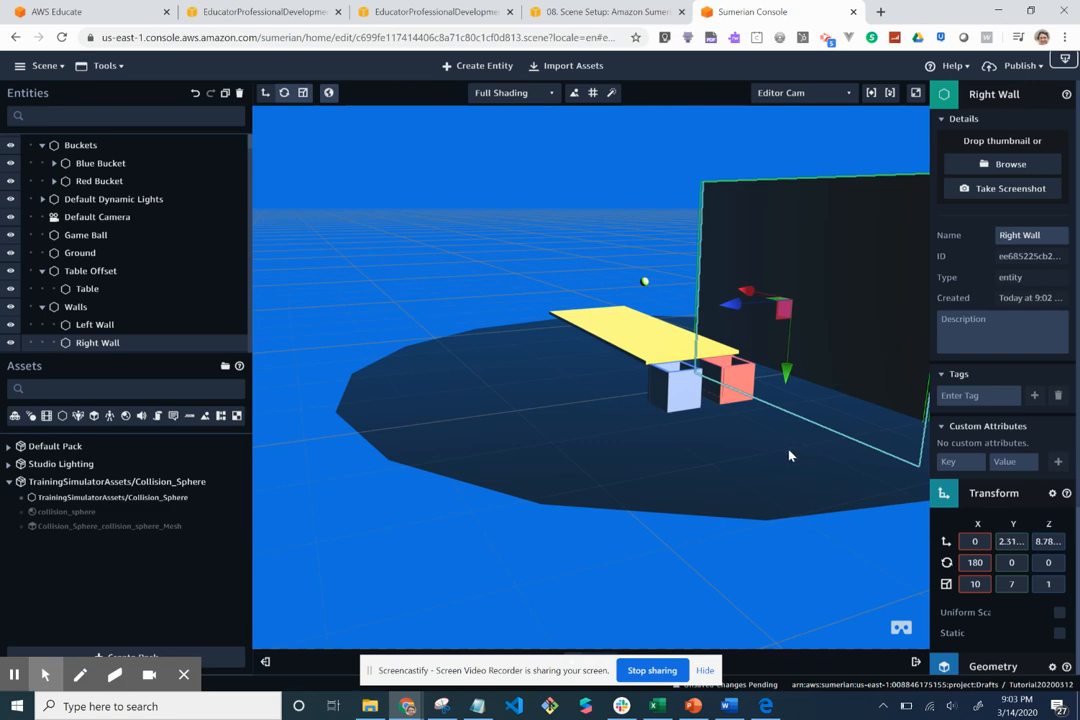
Switch to the Scene Setup lesson, play its video full screen from 15:57 to examine the front wall's setup, and pause at 16:39.
{"action": "left_click", "coordinate": [600, 11]}
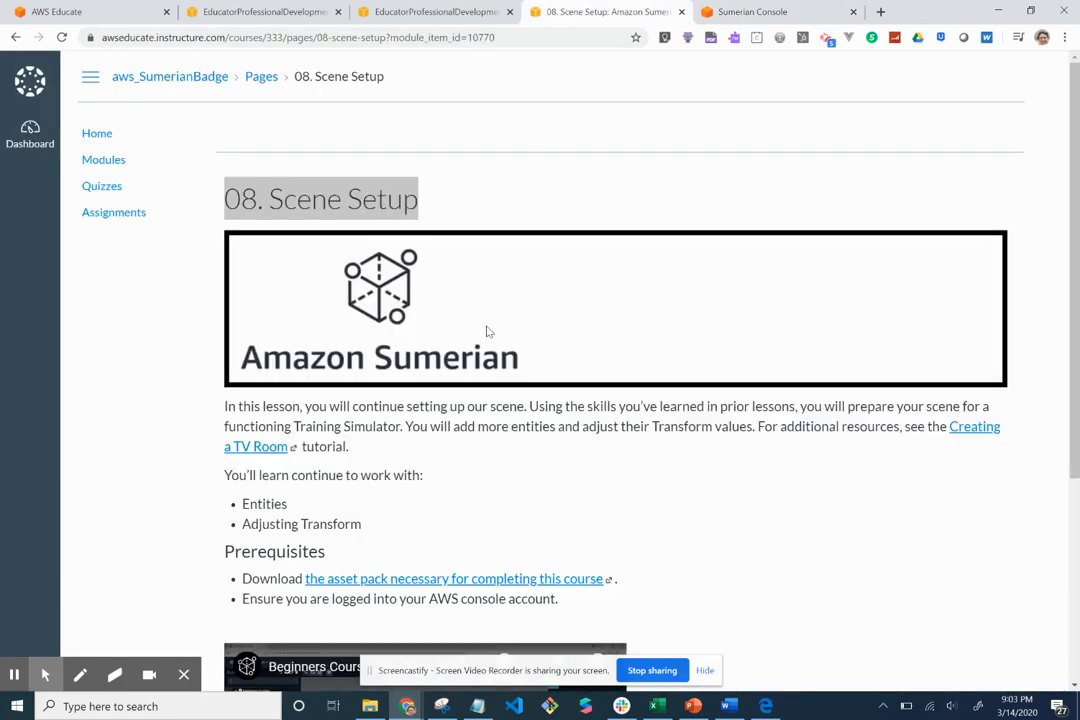
{"action": "scroll", "coordinate": [500, 393], "scroll_direction": "down", "scroll_amount": 3}
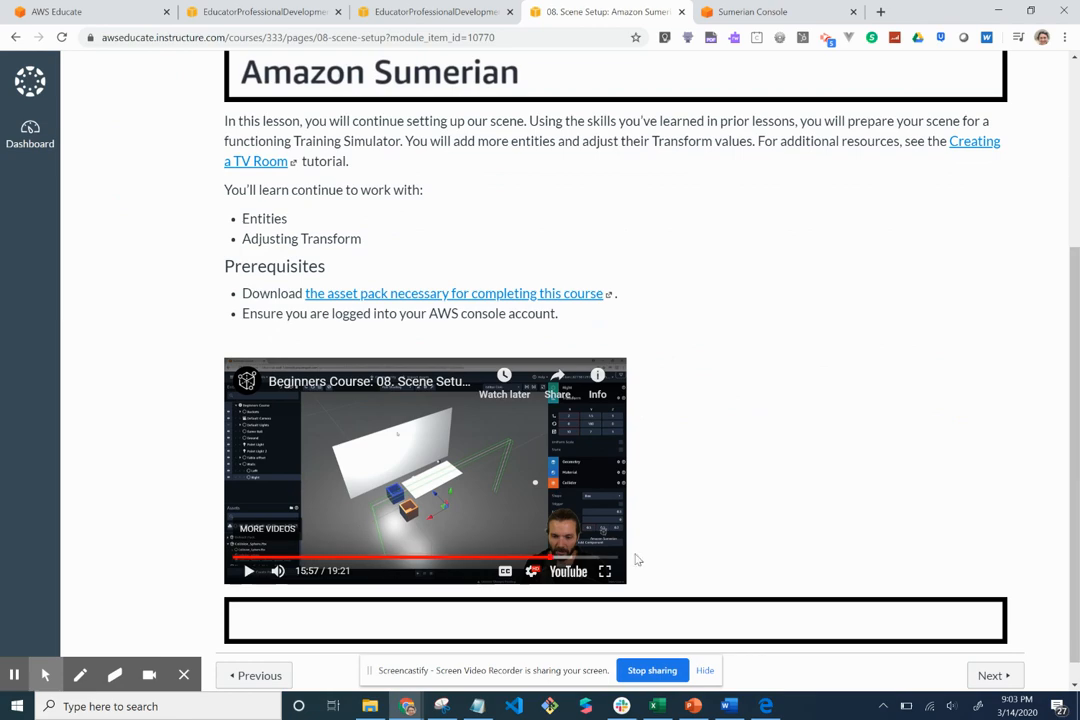
{"action": "left_click", "coordinate": [604, 571]}
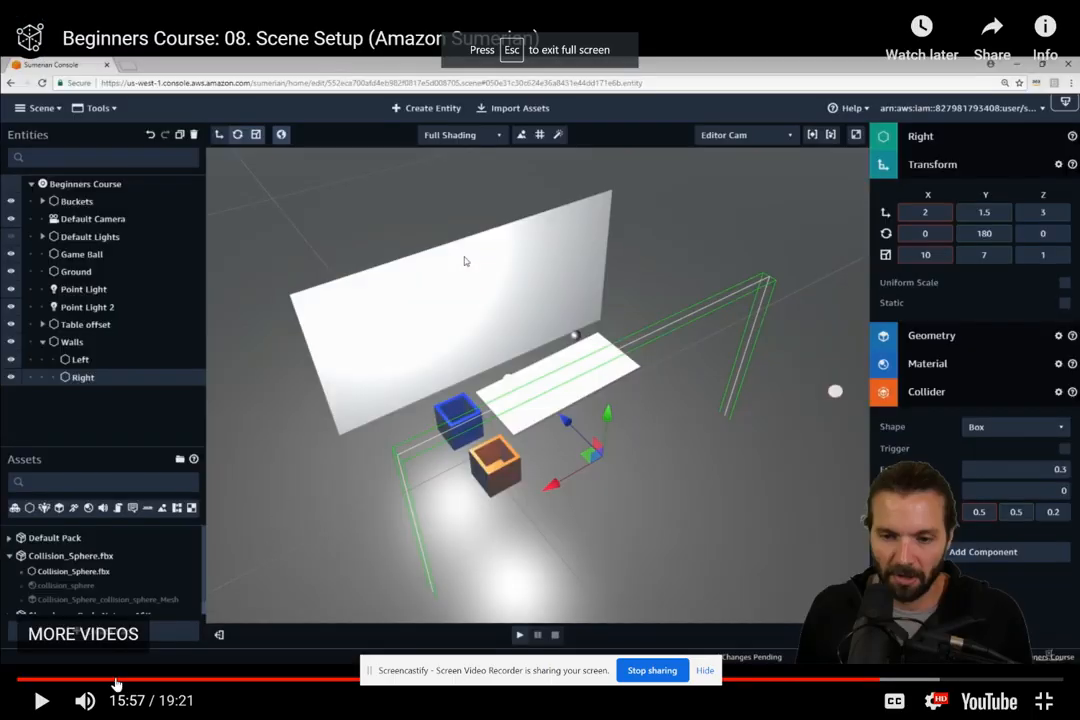
{"action": "left_click", "coordinate": [41, 702]}
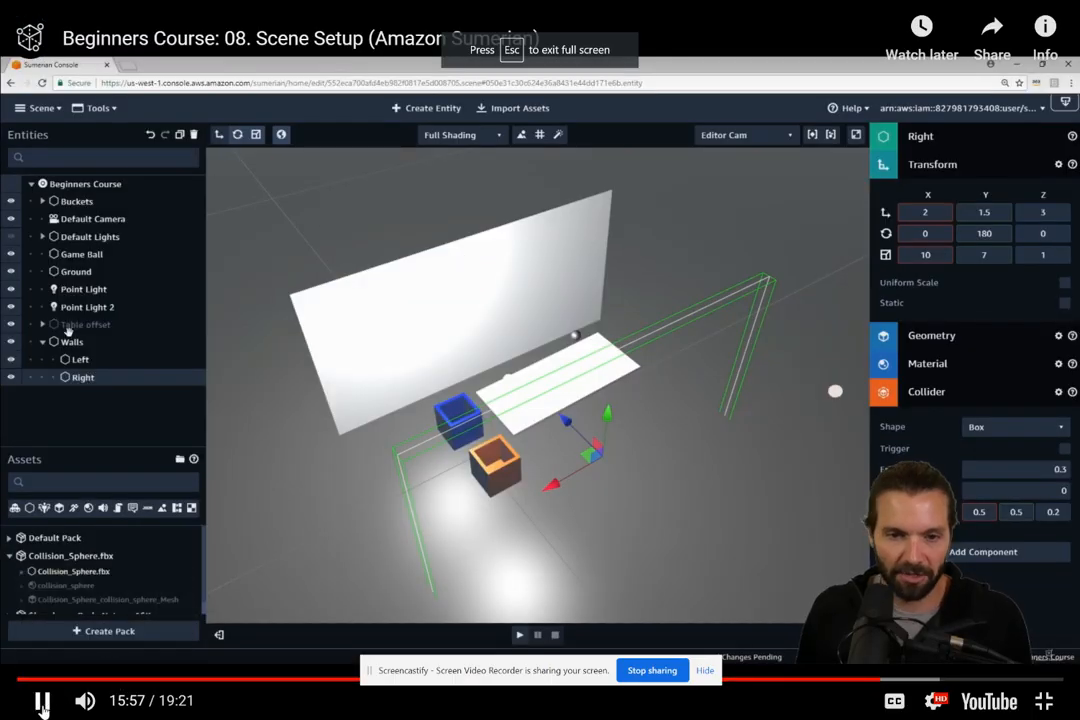
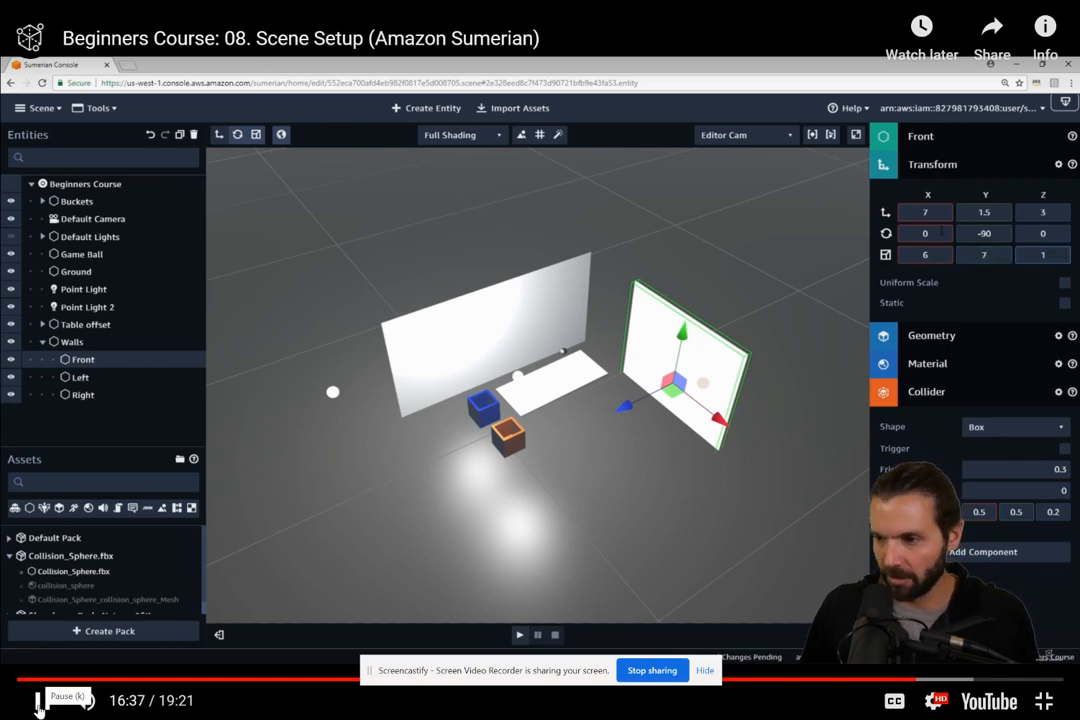
{"action": "left_click", "coordinate": [38, 700]}
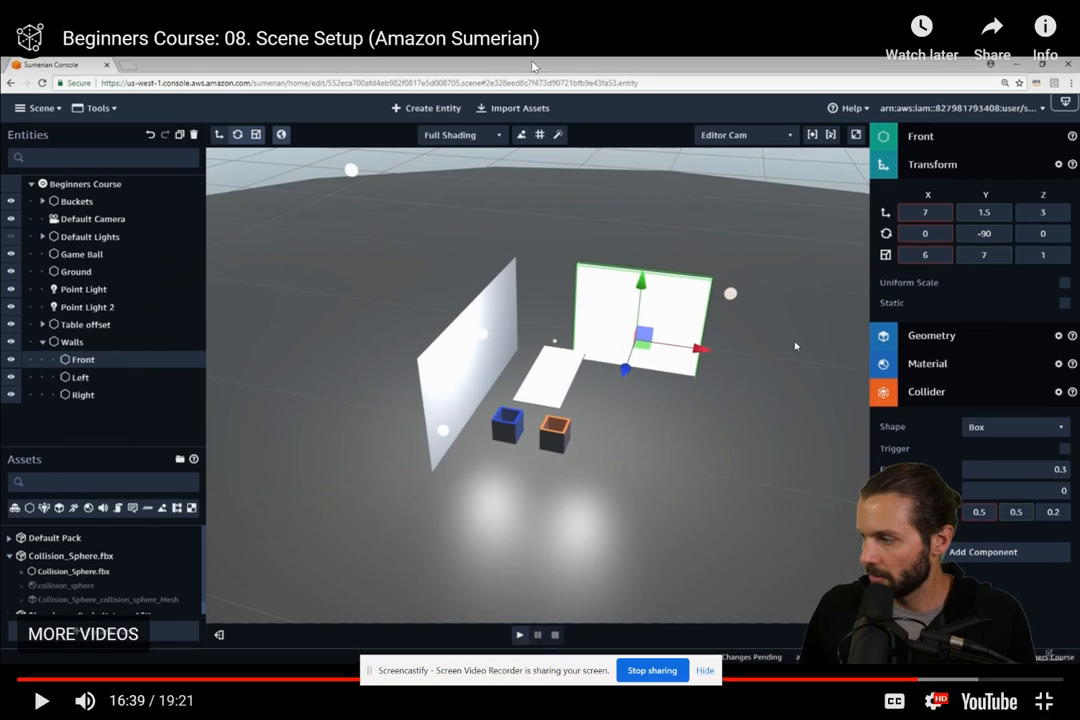
Return to the Sumerian scene, duplicate the Right Wall and move the copy along its Z axis to about 4.97, over the table.
{"action": "key", "text": "Escape"}
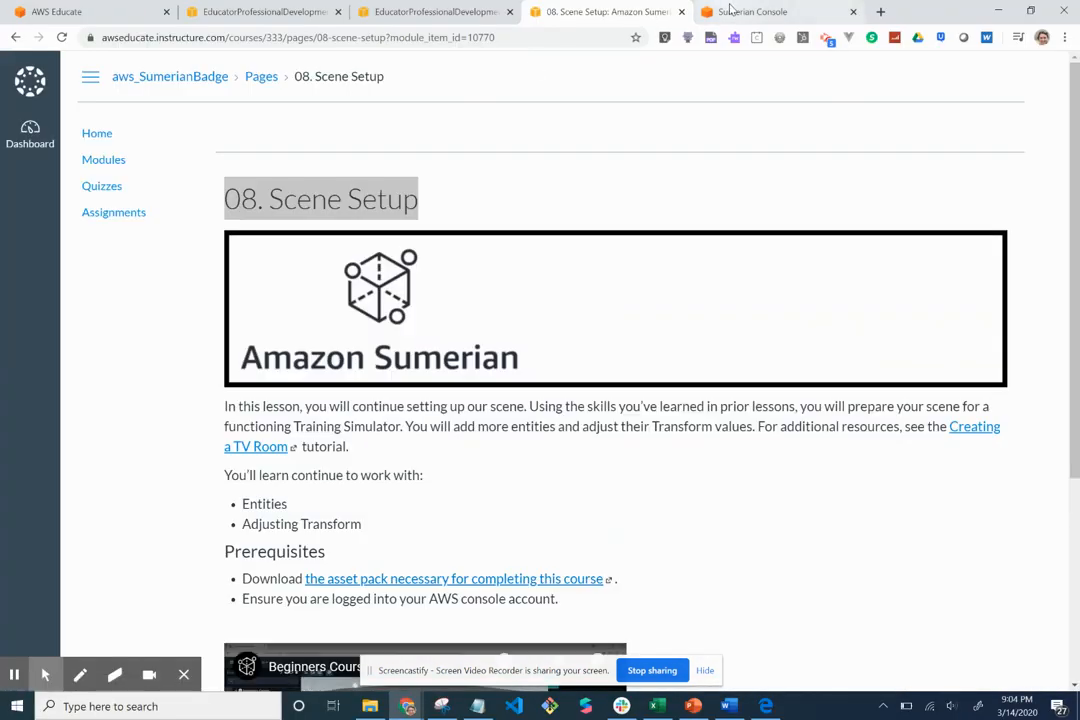
{"action": "left_click", "coordinate": [727, 8]}
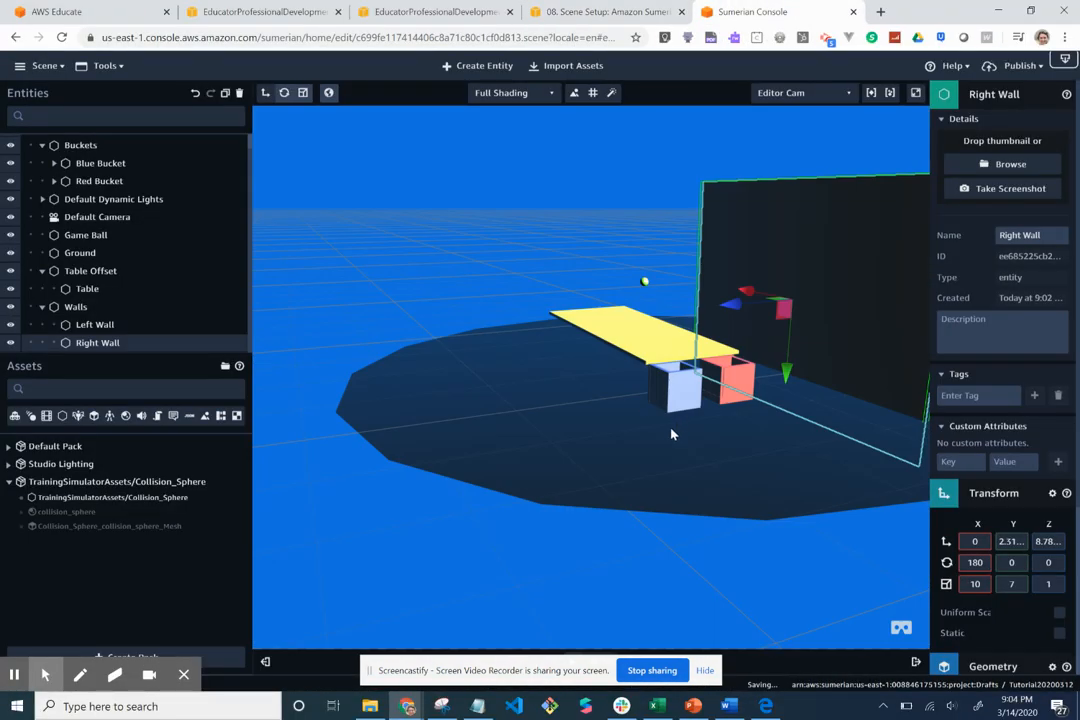
{"action": "left_click_drag", "start_coordinate": [672, 434], "coordinate": [609, 464]}
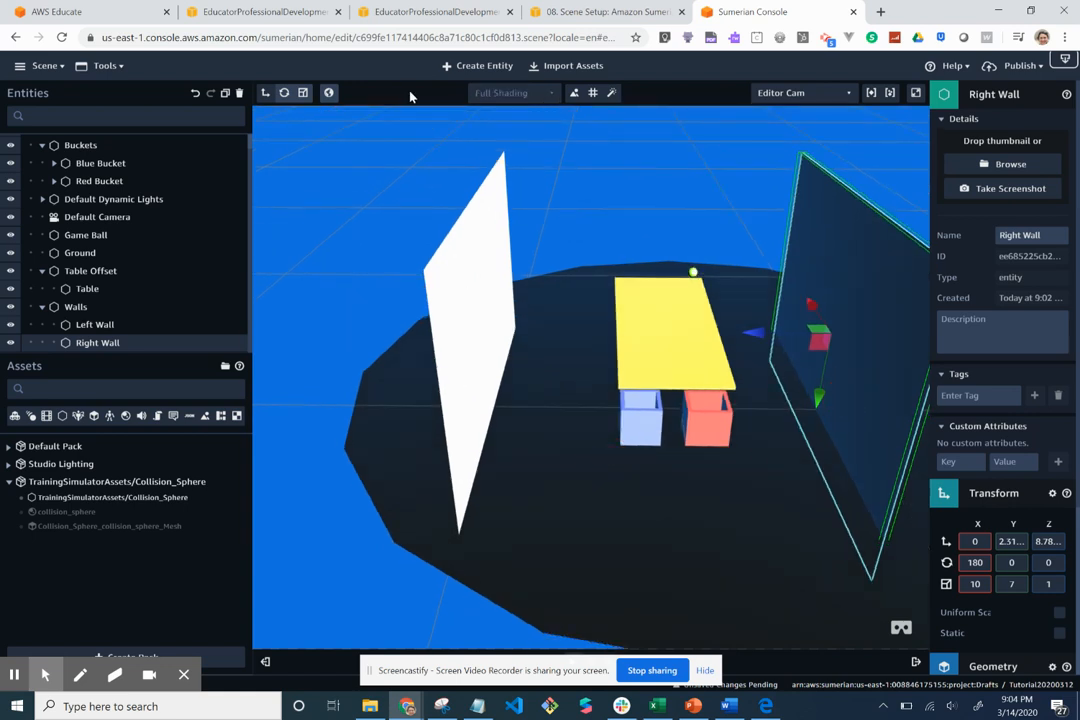
{"action": "left_click", "coordinate": [224, 94]}
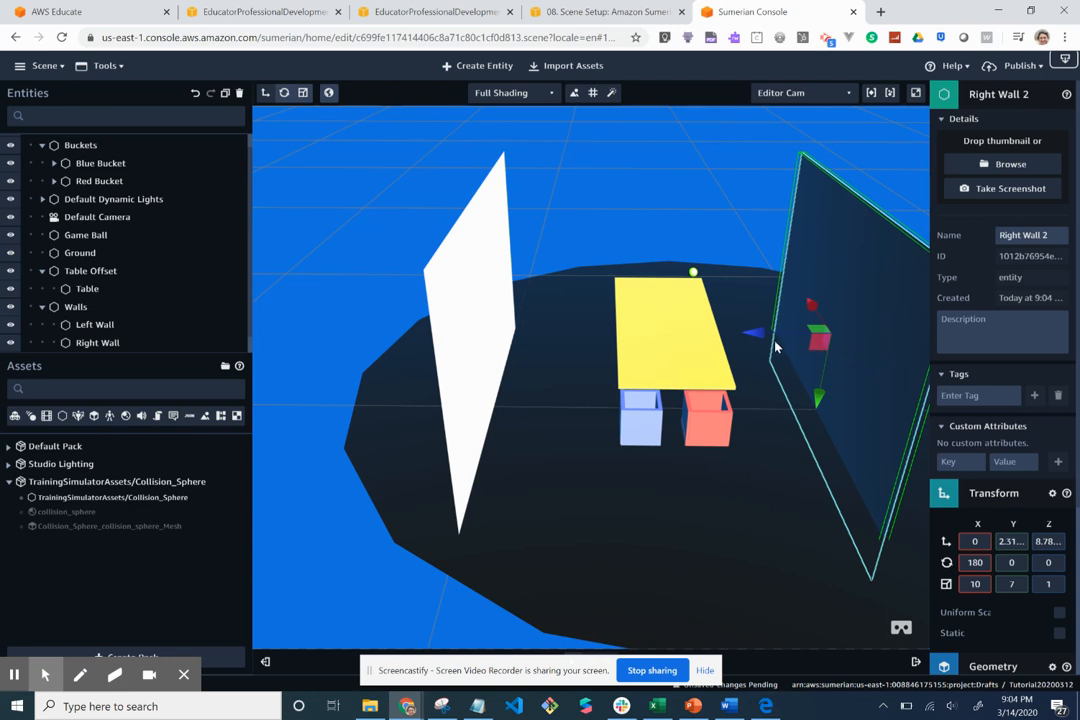
{"action": "left_click_drag", "start_coordinate": [764, 335], "coordinate": [605, 342]}
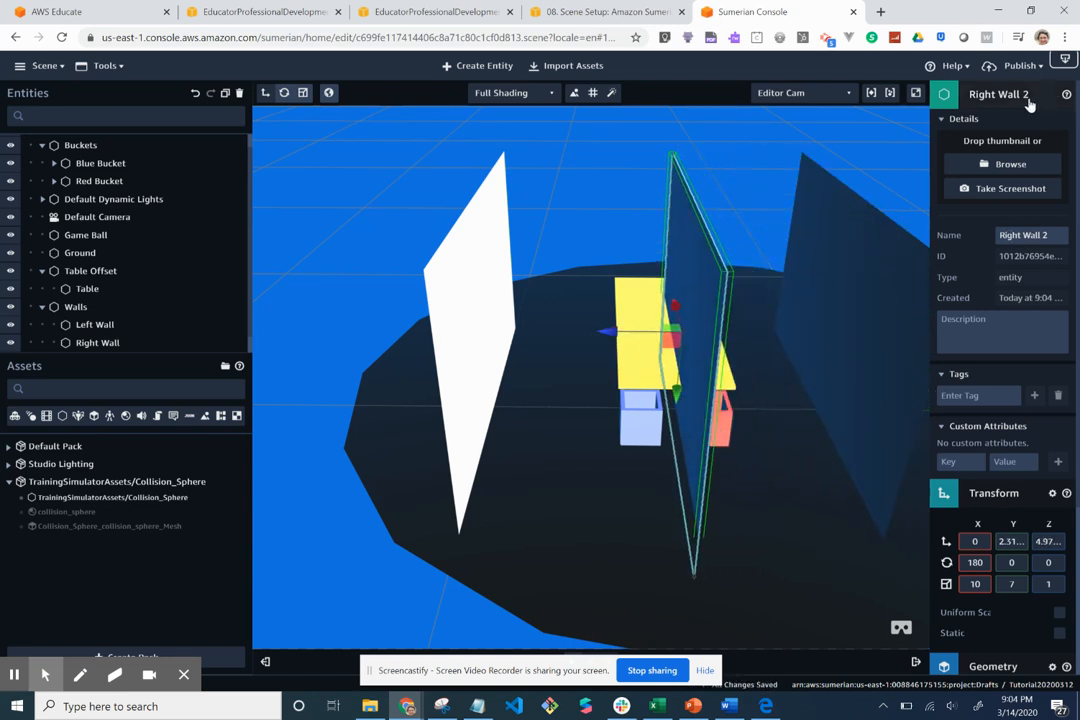
Rename the duplicated wall Back Wall and set its rotation to 8 on X and -90 on Y.
{"action": "left_click", "coordinate": [1028, 236]}
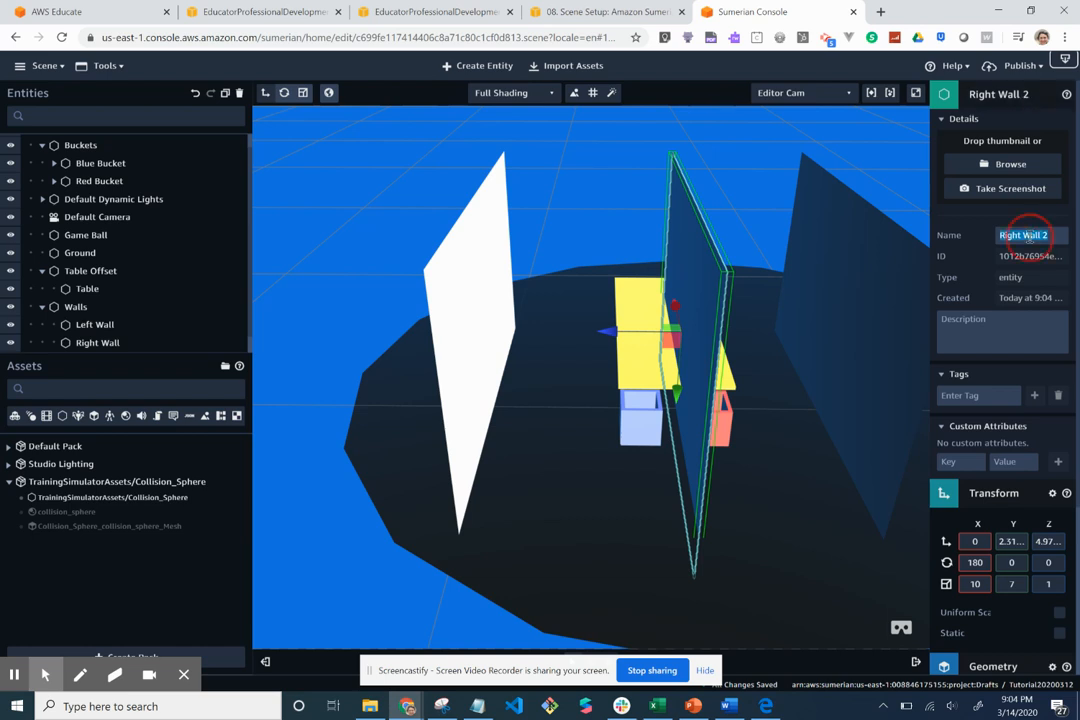
{"action": "type", "text": "Back Wall"}
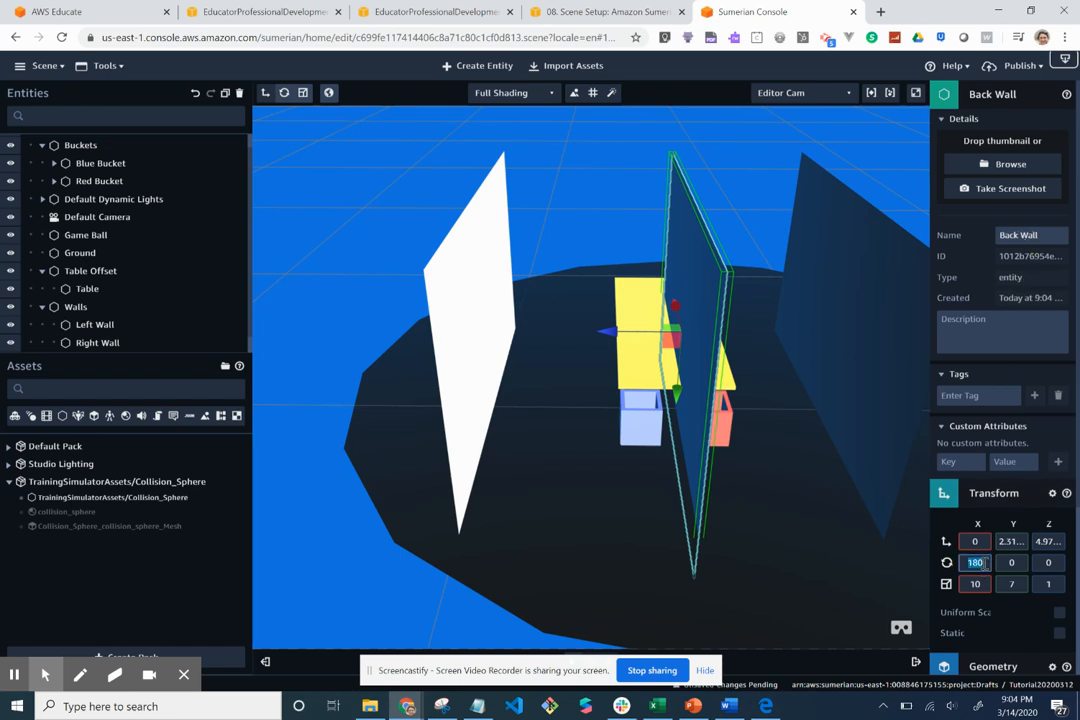
{"action": "type", "text": "0"}
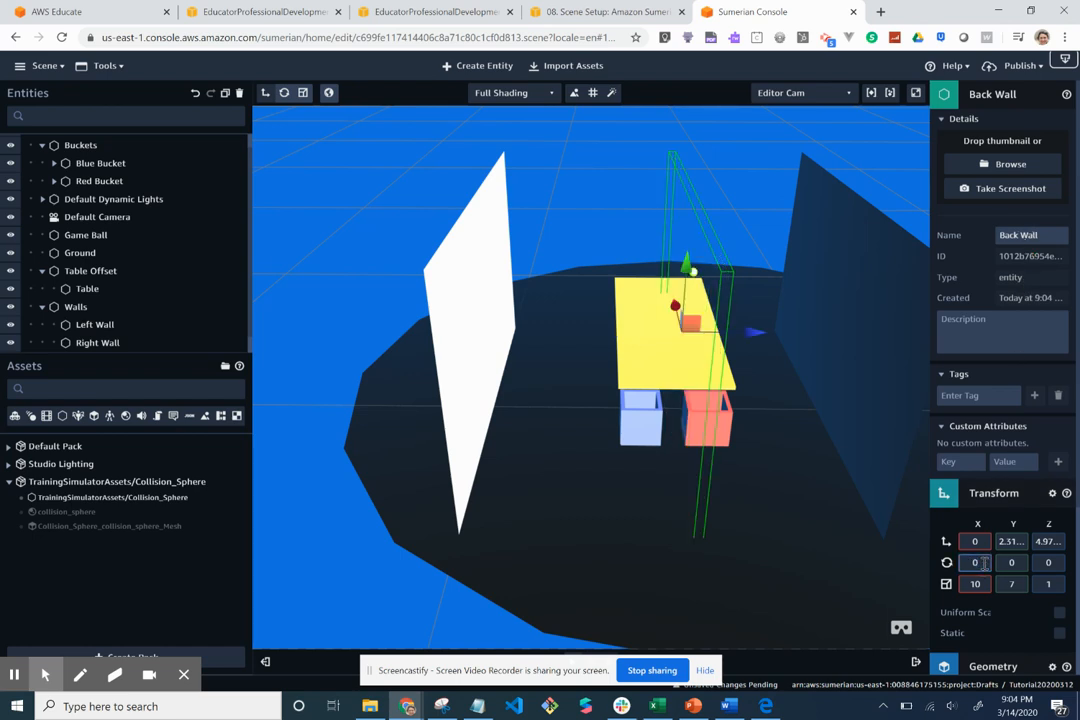
{"action": "key", "text": "Tab"}
{"action": "left_click", "coordinate": [984, 563]}
{"action": "type", "text": "90"}
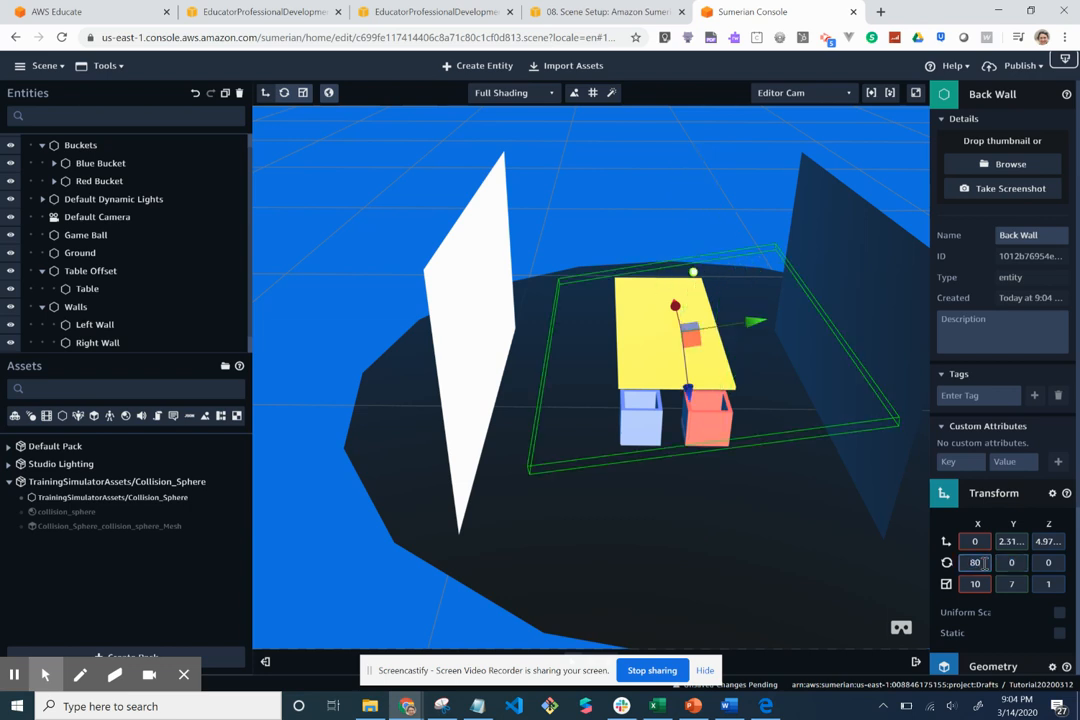
{"action": "key", "text": "BackSpace"}
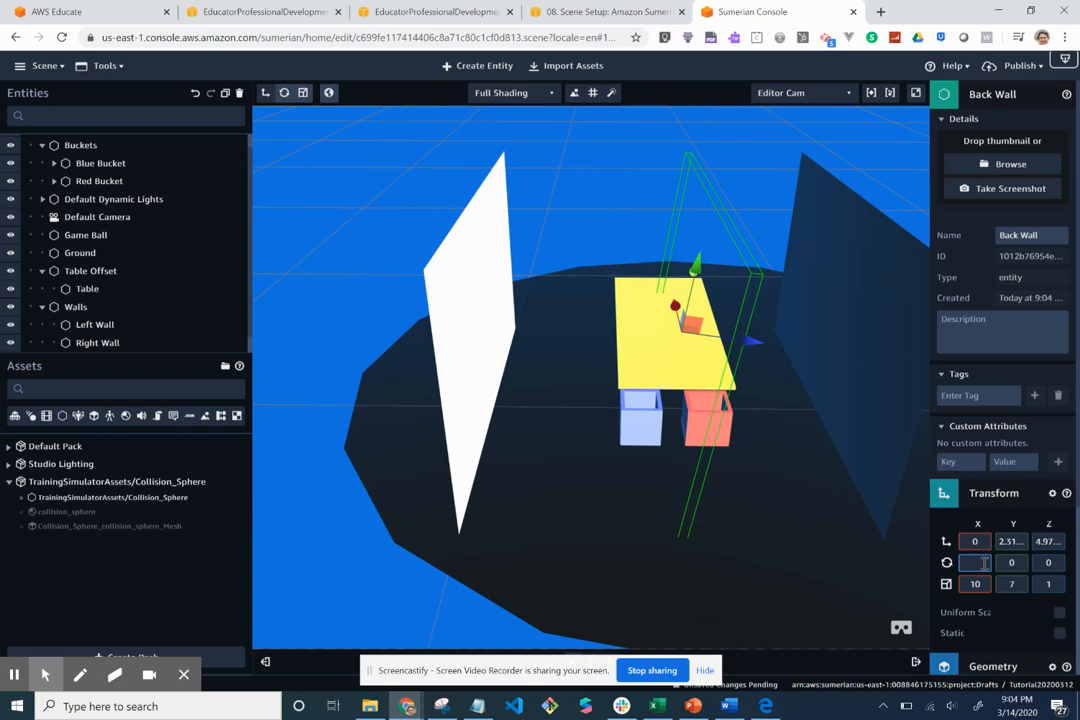
{"action": "key", "text": "Tab"}
{"action": "type", "text": "90"}
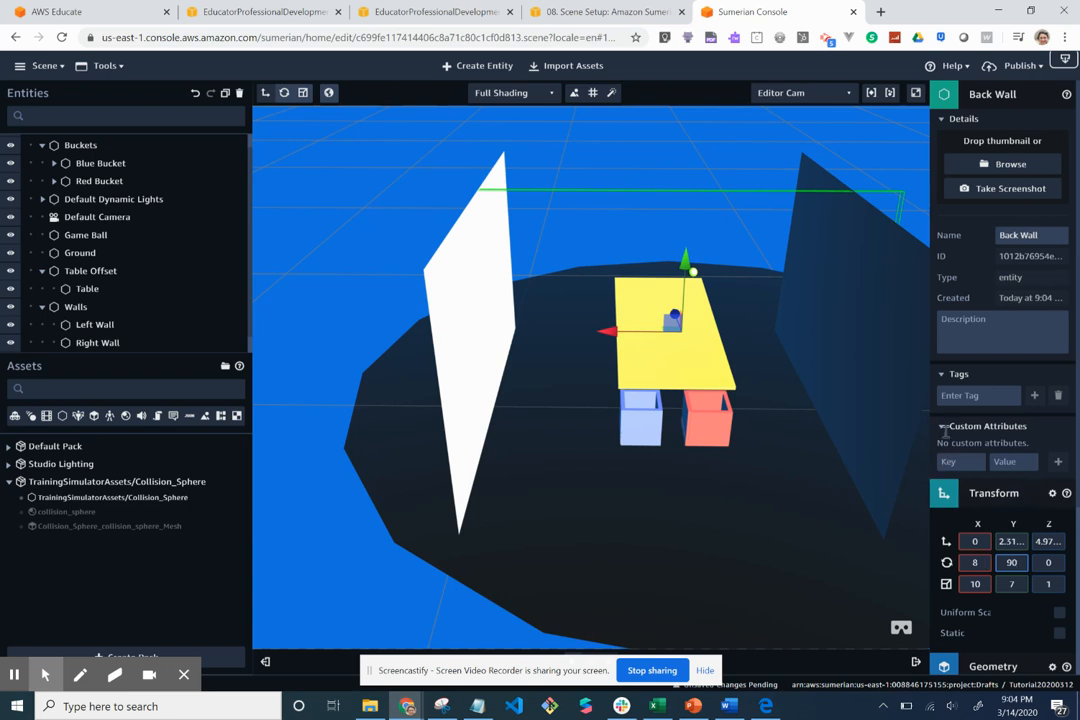
{"action": "key", "text": "BackSpace"}
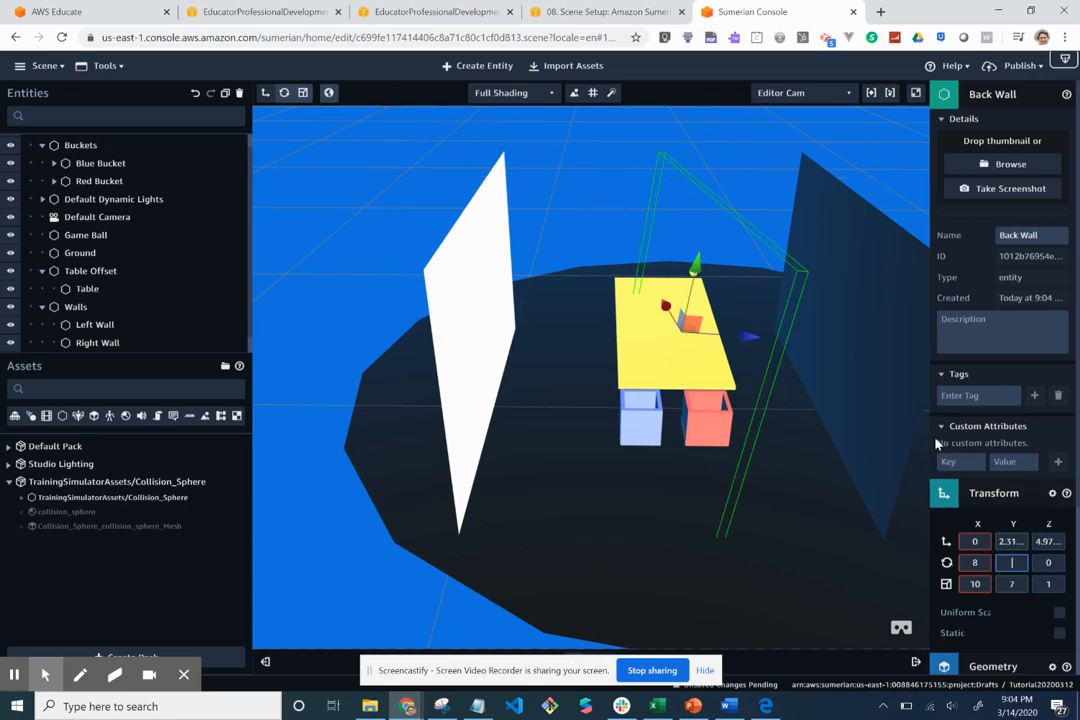
{"action": "type", "text": "-90"}
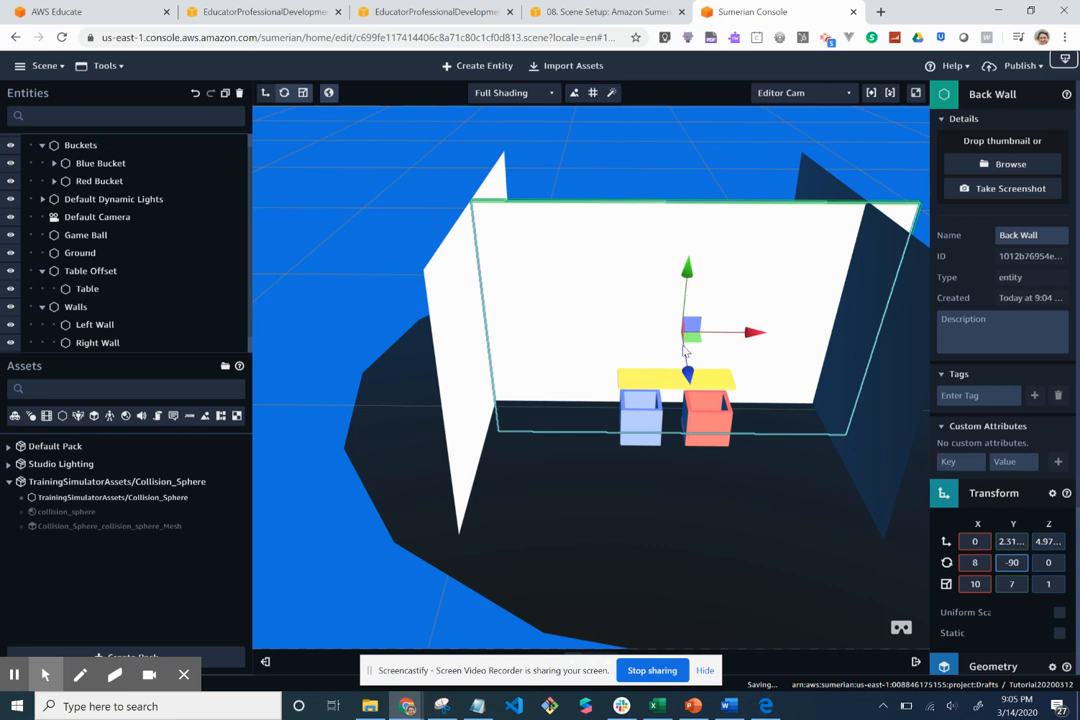
Move the Back Wall behind the table's far end, to about X 10.5, Y 3.12 and Z 4.91.
{"action": "left_click_drag", "start_coordinate": [697, 342], "coordinate": [677, 258]}
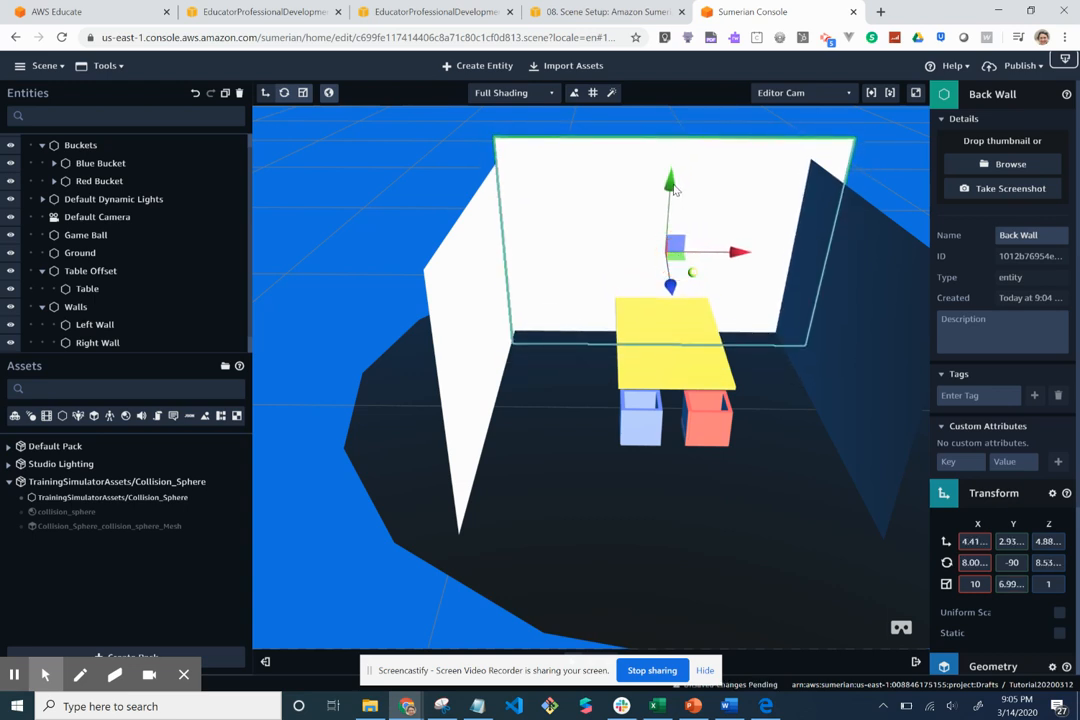
{"action": "left_click_drag", "start_coordinate": [674, 190], "coordinate": [674, 208]}
{"action": "left_click_drag", "start_coordinate": [677, 266], "coordinate": [675, 268]}
{"action": "left_click_drag", "start_coordinate": [670, 313], "coordinate": [656, 218]}
Reposition the Left Wall to about X 1.77, Y 3.94, Z 0.51 and the Right Wall to about X -1.77, Y 4.28, Z 7.89.
{"action": "left_click", "coordinate": [495, 325]}
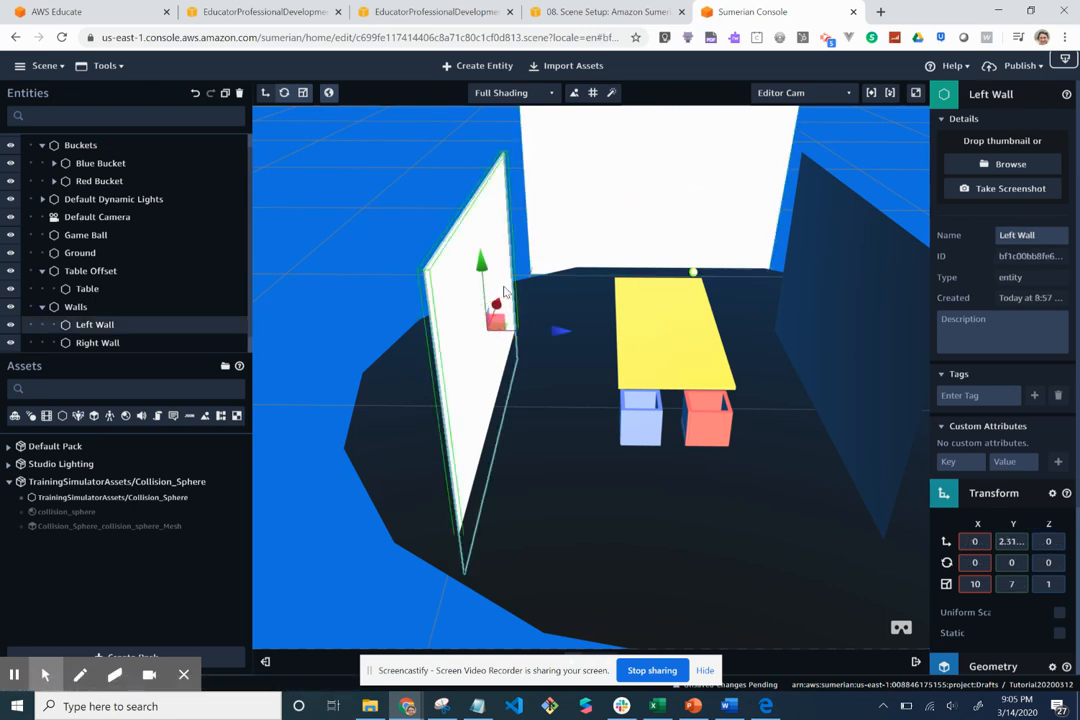
{"action": "left_click", "coordinate": [488, 316]}
{"action": "left_click_drag", "start_coordinate": [494, 318], "coordinate": [511, 253]}
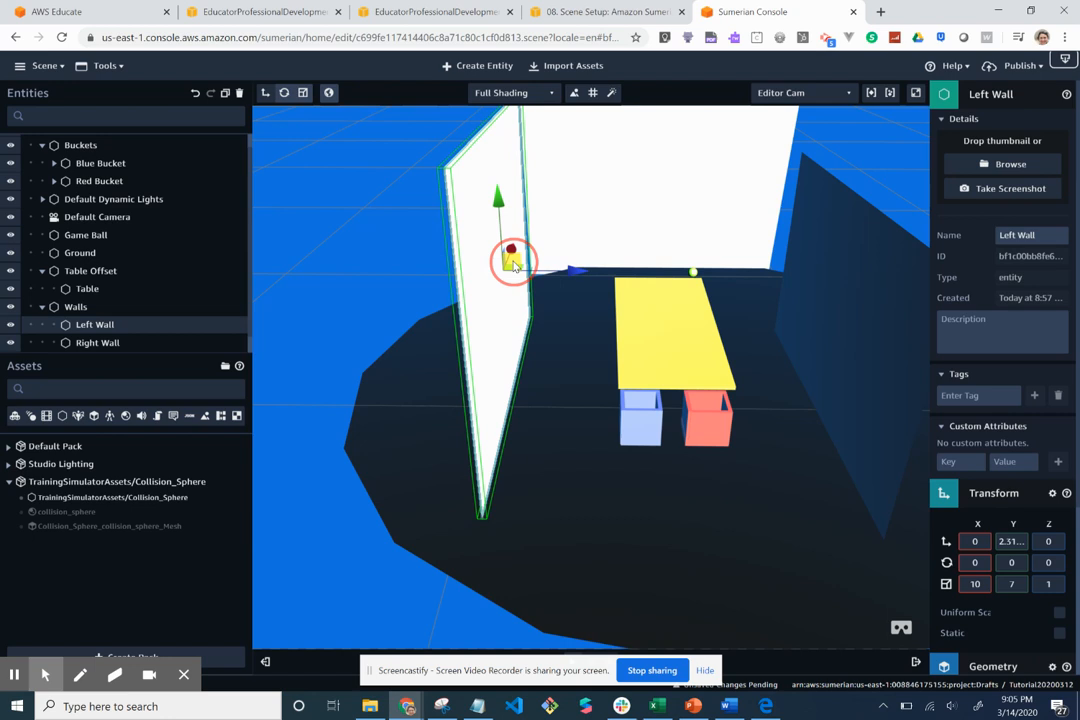
{"action": "left_click", "coordinate": [811, 304]}
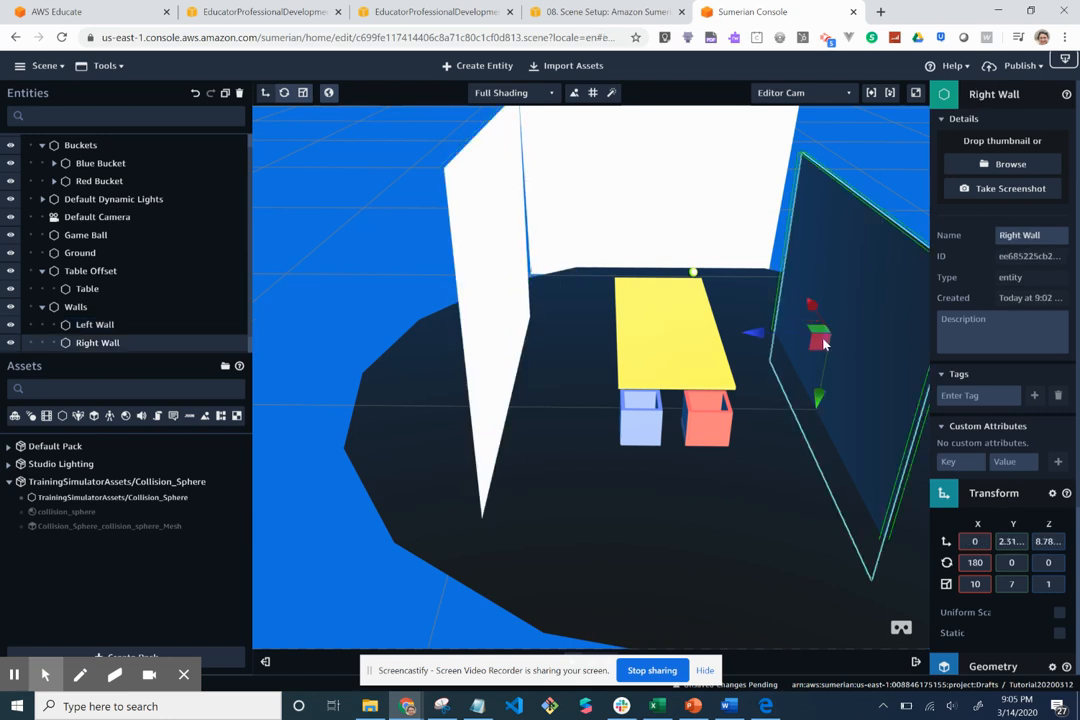
{"action": "left_click_drag", "start_coordinate": [823, 343], "coordinate": [802, 268]}
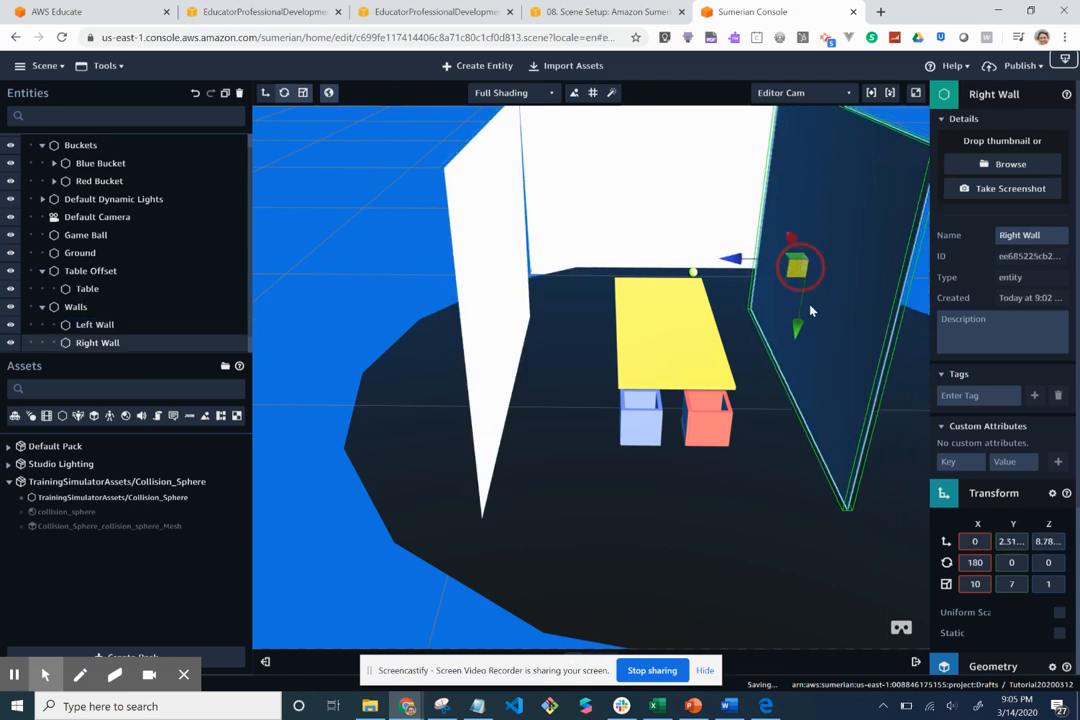
Examine the layout of the three walls around the table from above.
{"action": "left_click", "coordinate": [774, 530], "text": "shift"}
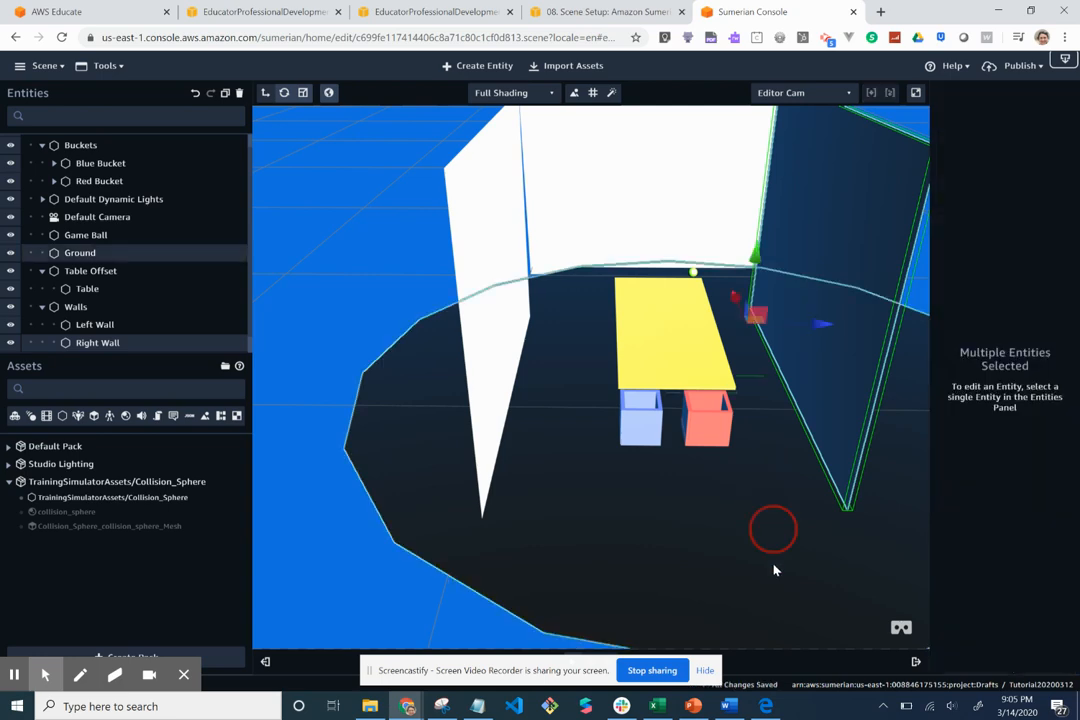
{"action": "right_click_drag", "start_coordinate": [774, 570], "coordinate": [785, 652]}
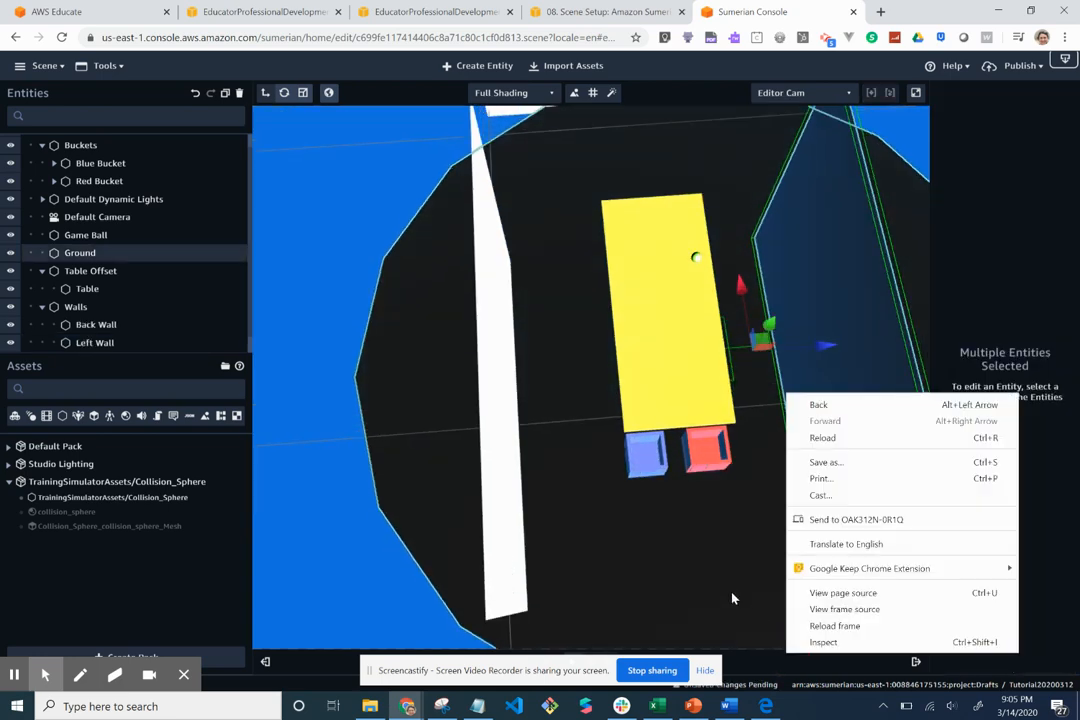
{"action": "scroll", "coordinate": [732, 594], "scroll_direction": "down", "scroll_amount": 2}
{"action": "left_click", "coordinate": [716, 554]}
{"action": "left_click", "coordinate": [712, 566]}
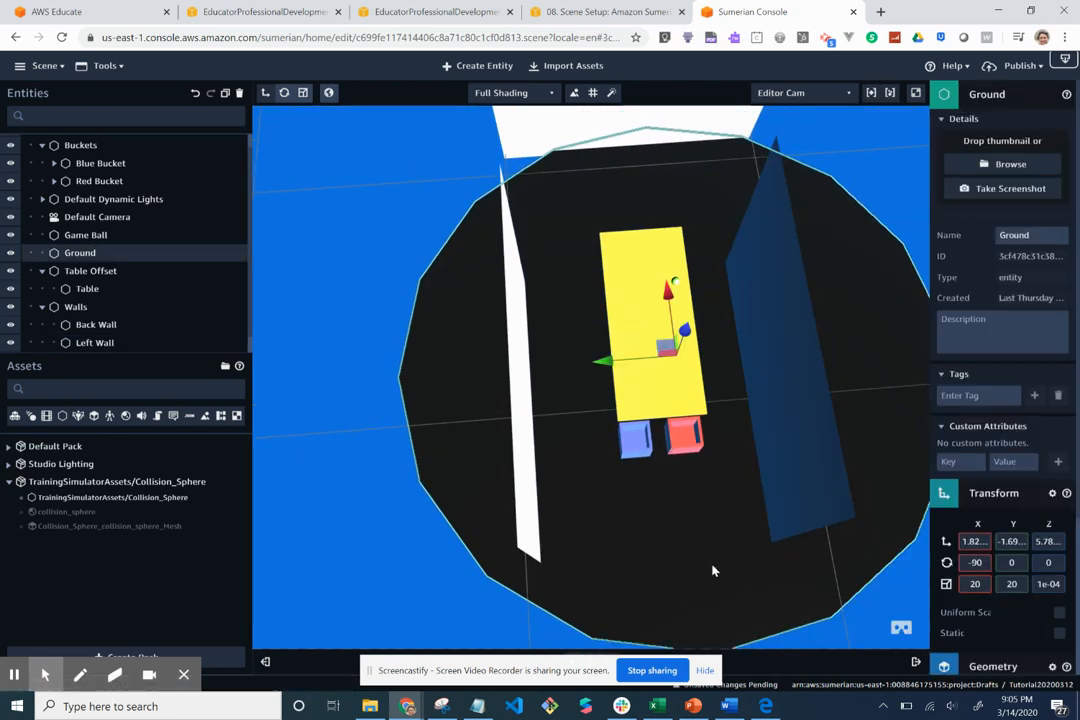
{"action": "left_click", "coordinate": [713, 551]}
{"action": "left_click", "coordinate": [709, 578]}
{"action": "left_click", "coordinate": [708, 580]}
{"action": "scroll", "coordinate": [710, 580], "scroll_direction": "down", "scroll_amount": 2}
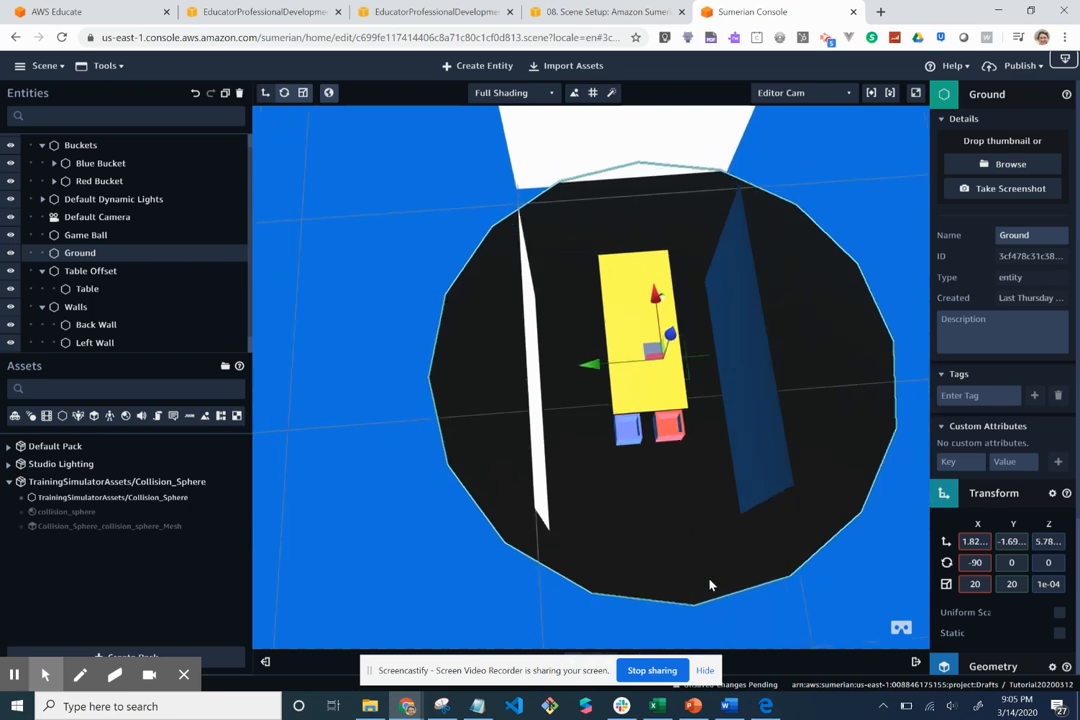
{"action": "right_click_drag", "start_coordinate": [710, 585], "coordinate": [705, 622]}
Move the Left Wall along its X axis to about 5.04, up against the Back Wall.
{"action": "left_click", "coordinate": [531, 473]}
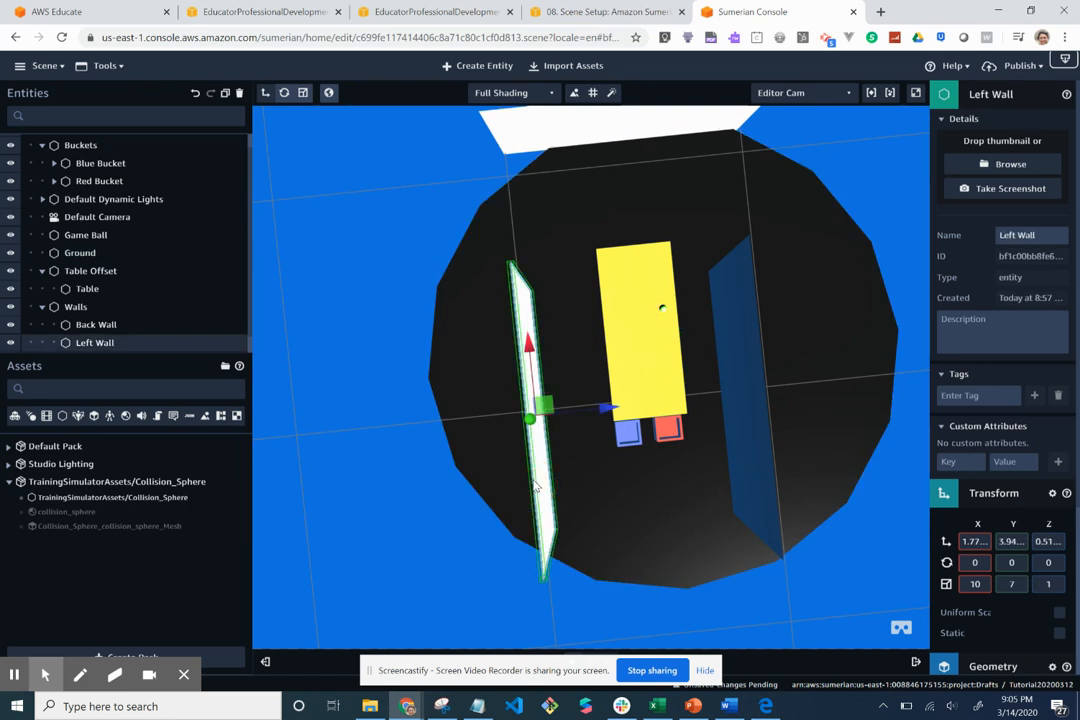
{"action": "left_click", "coordinate": [531, 474]}
{"action": "scroll", "coordinate": [537, 365], "scroll_direction": "down", "scroll_amount": 2}
{"action": "left_click_drag", "start_coordinate": [541, 335], "coordinate": [545, 237]}
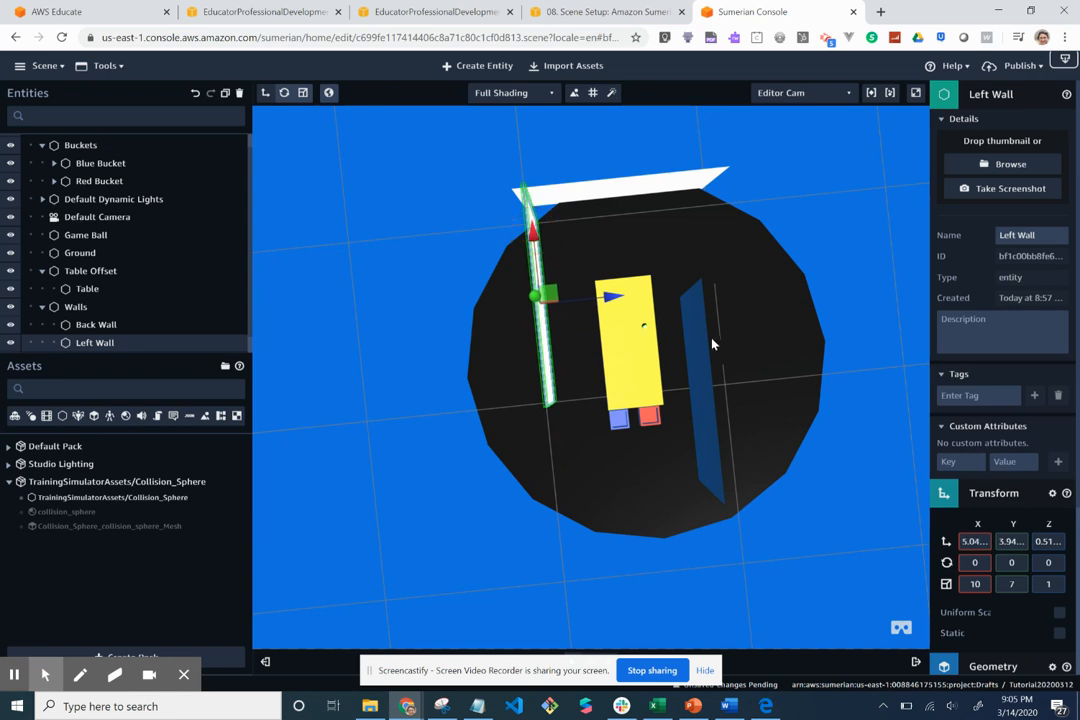
Move the Right Wall to about X 2.36 and Z 9.49, alongside the table.
{"action": "left_click", "coordinate": [597, 285]}
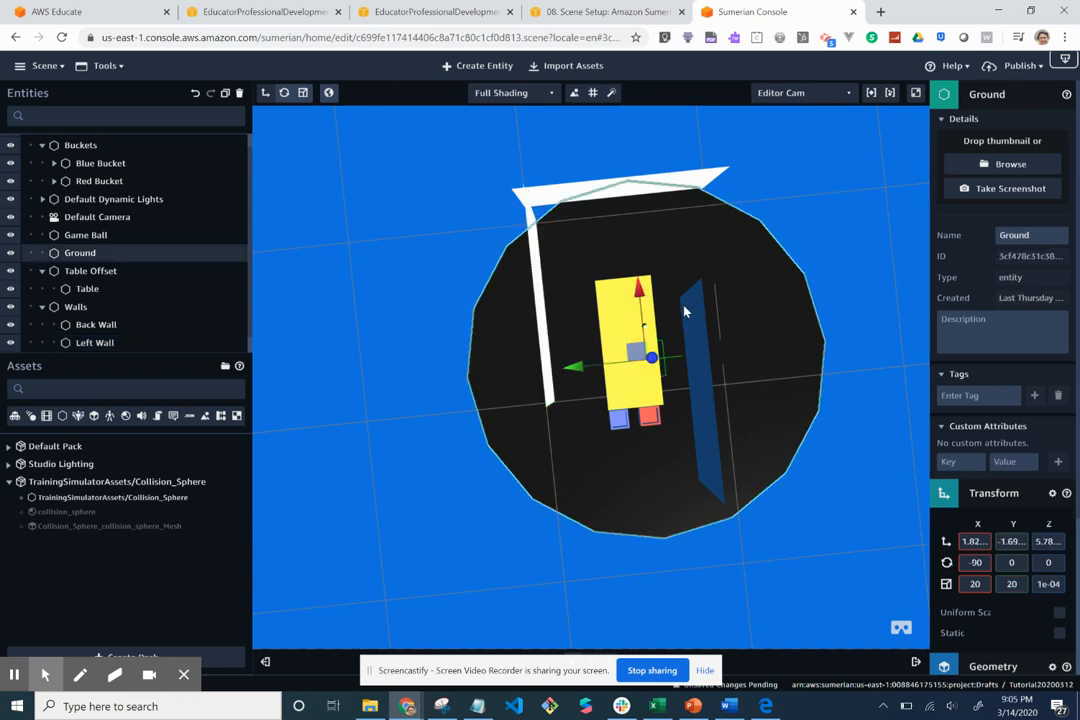
{"action": "left_click", "coordinate": [703, 350]}
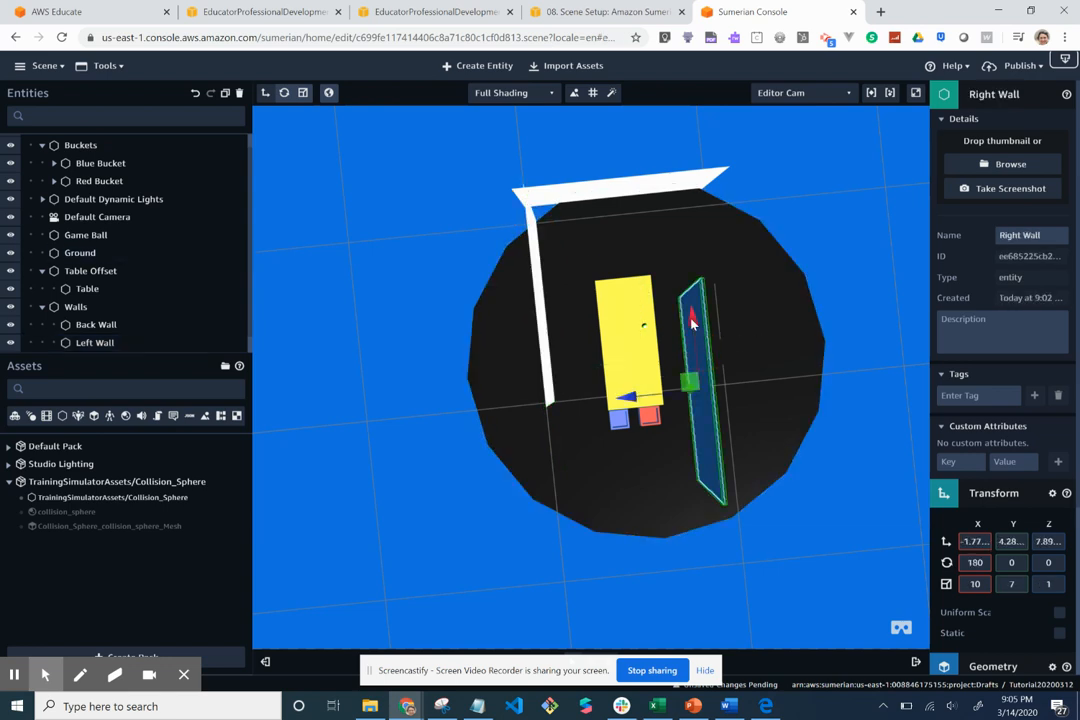
{"action": "left_click_drag", "start_coordinate": [692, 320], "coordinate": [716, 330]}
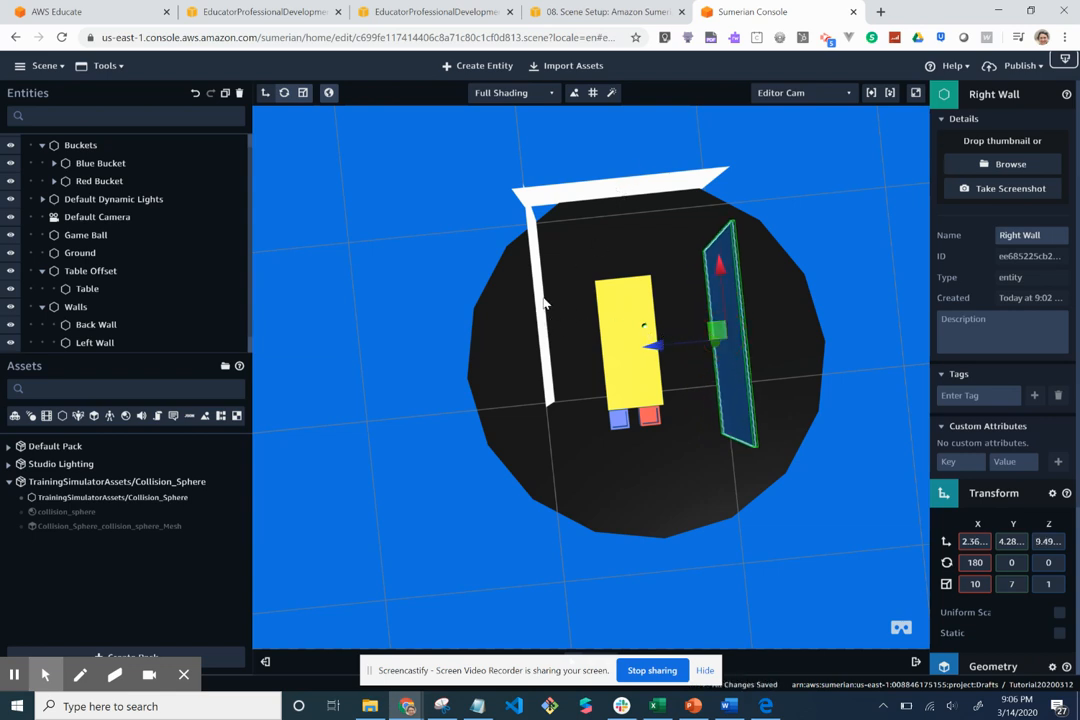
Shift the Left Wall along X to sit opposite the Right Wall, and move the Back Wall between them to about X 7.68, Z 5.08.
{"action": "left_click", "coordinate": [540, 300]}
{"action": "left_click", "coordinate": [541, 318]}
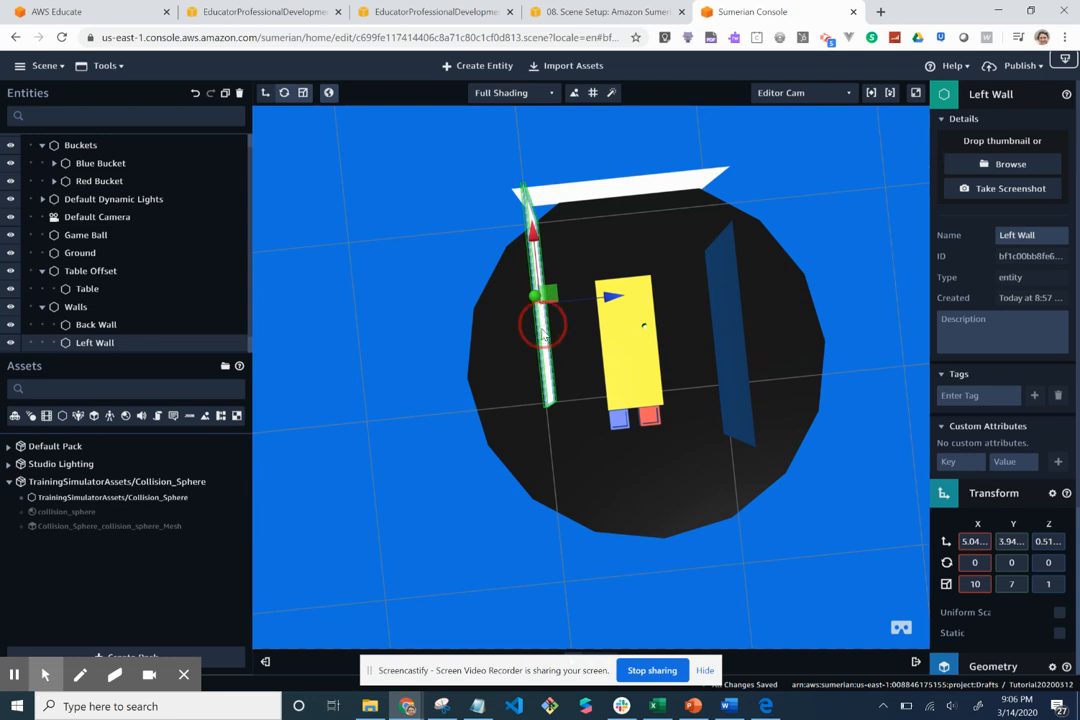
{"action": "left_click_drag", "start_coordinate": [548, 297], "coordinate": [551, 352]}
{"action": "left_click", "coordinate": [626, 190]}
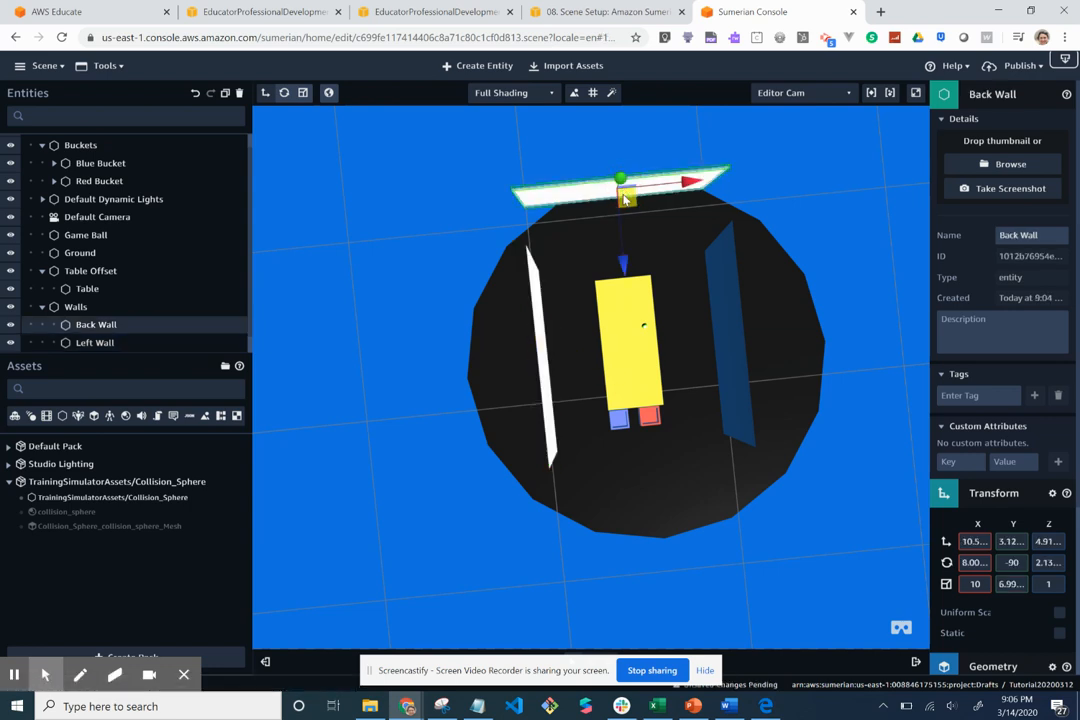
{"action": "left_click_drag", "start_coordinate": [624, 197], "coordinate": [632, 257]}
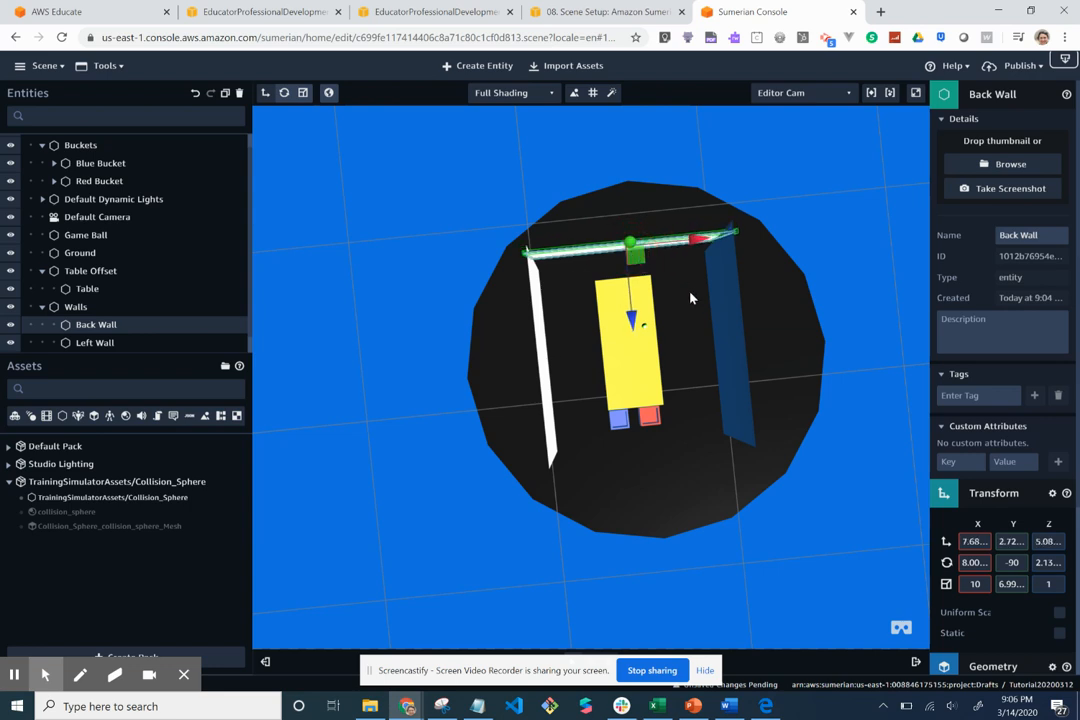
Set the Back Wall's X rotation to 0.
{"action": "left_click_drag", "start_coordinate": [690, 297], "coordinate": [671, 151]}
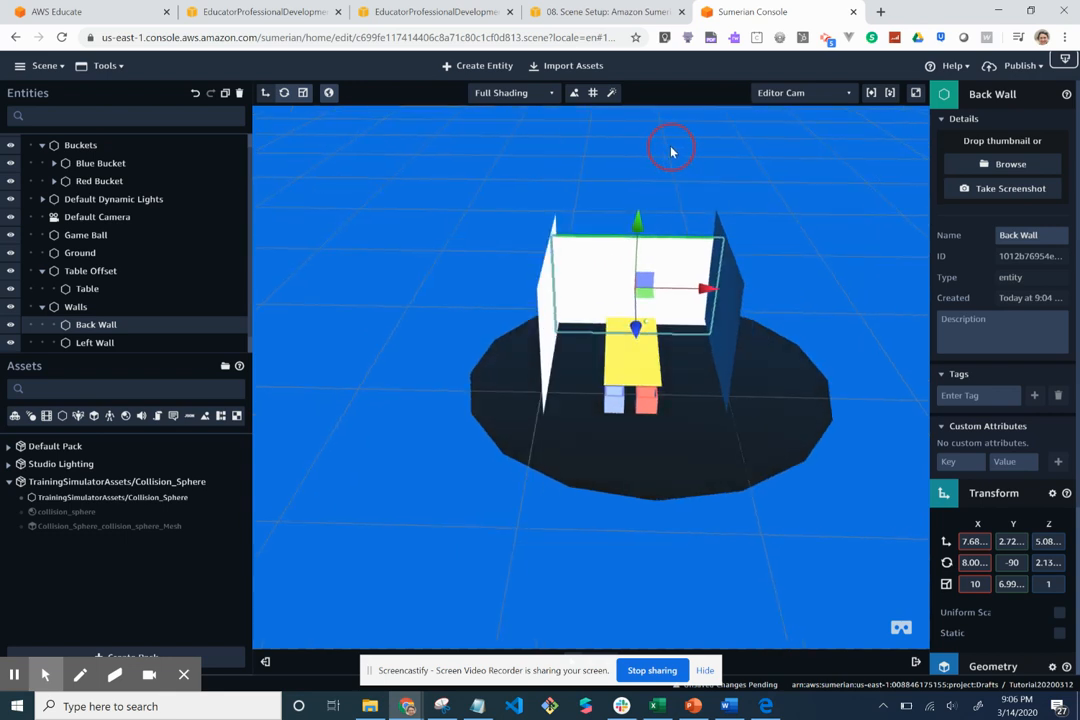
{"action": "left_click_drag", "start_coordinate": [707, 314], "coordinate": [704, 266], "text": "shift"}
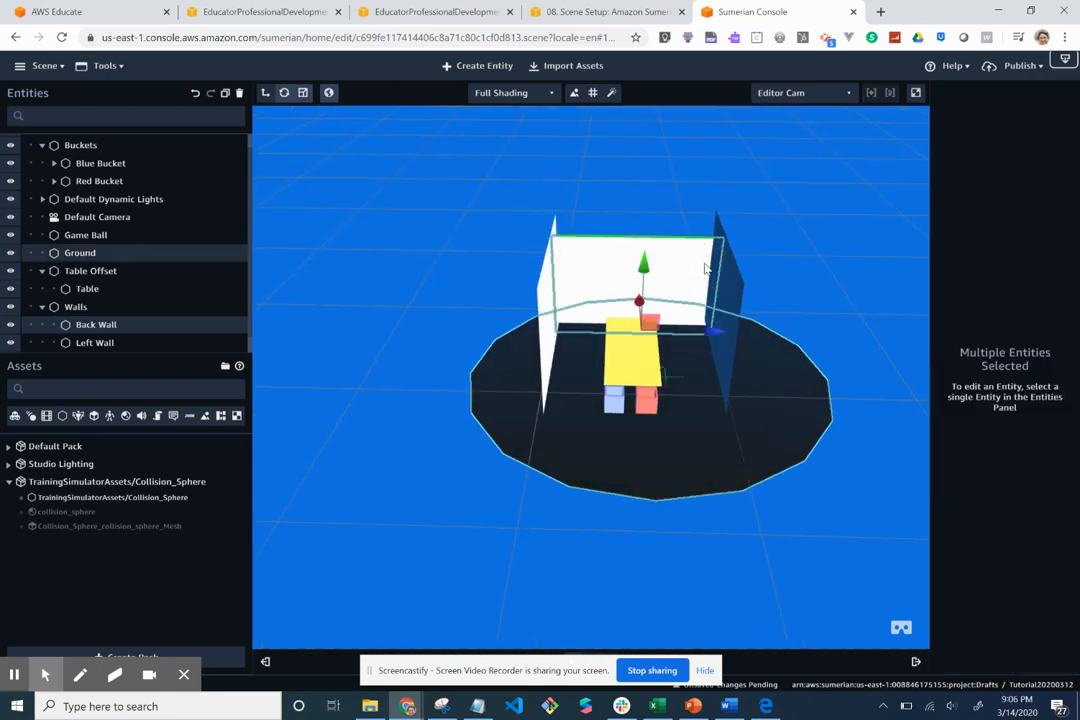
{"action": "left_click", "coordinate": [791, 277]}
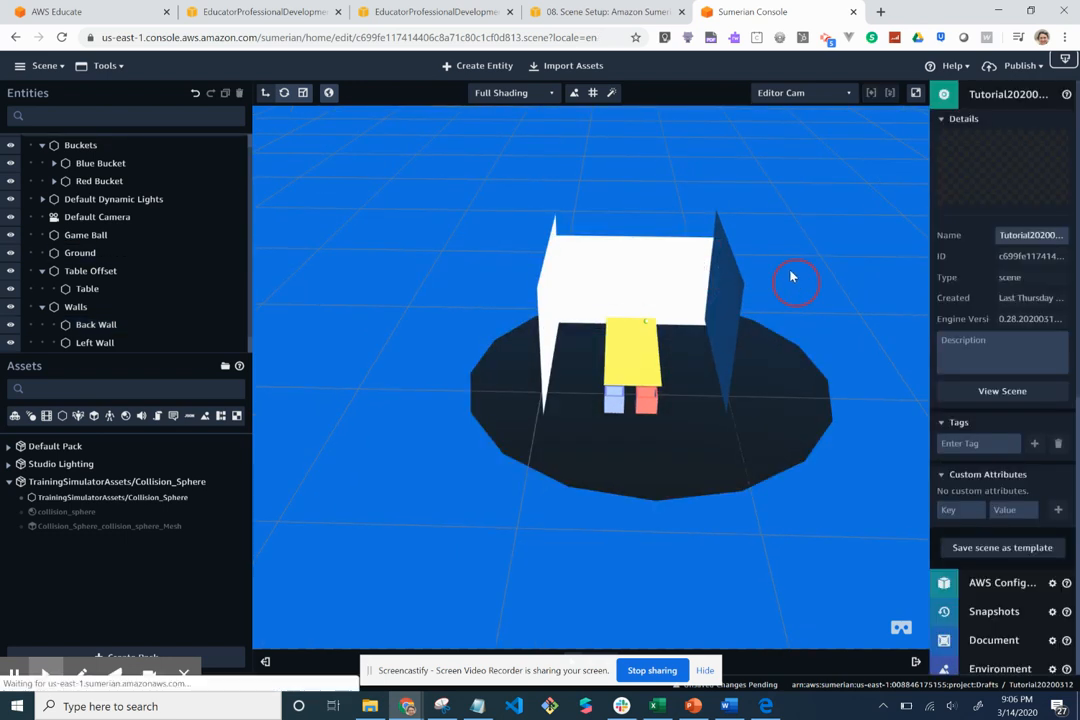
{"action": "left_click_drag", "start_coordinate": [791, 277], "coordinate": [658, 287]}
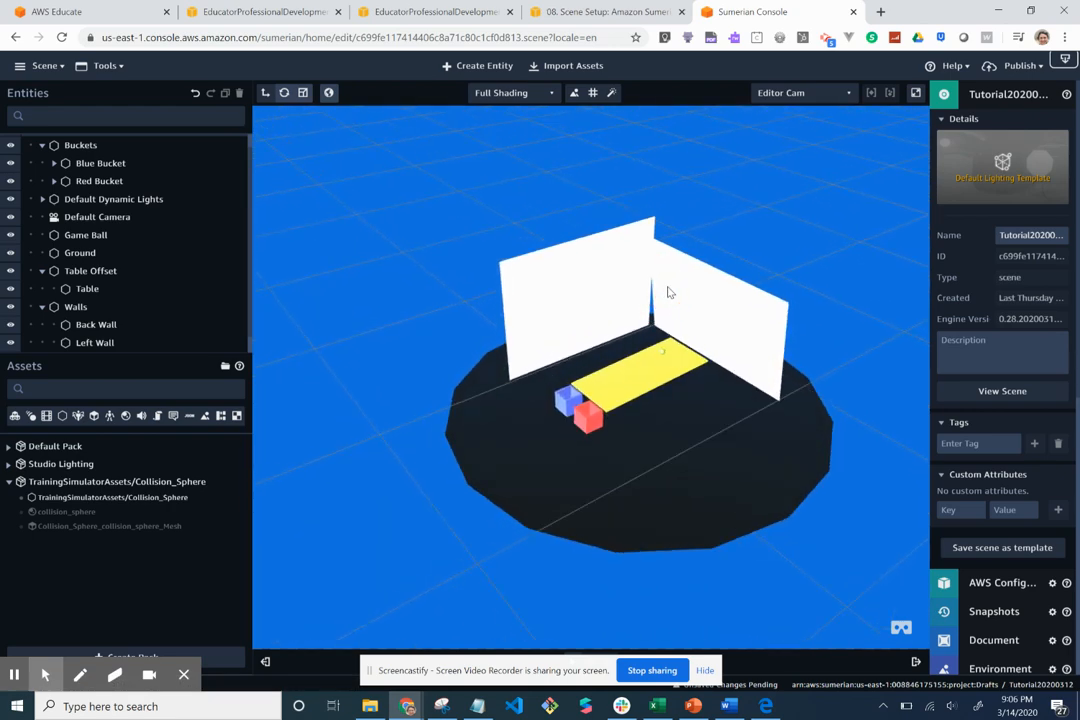
{"action": "left_click", "coordinate": [669, 292]}
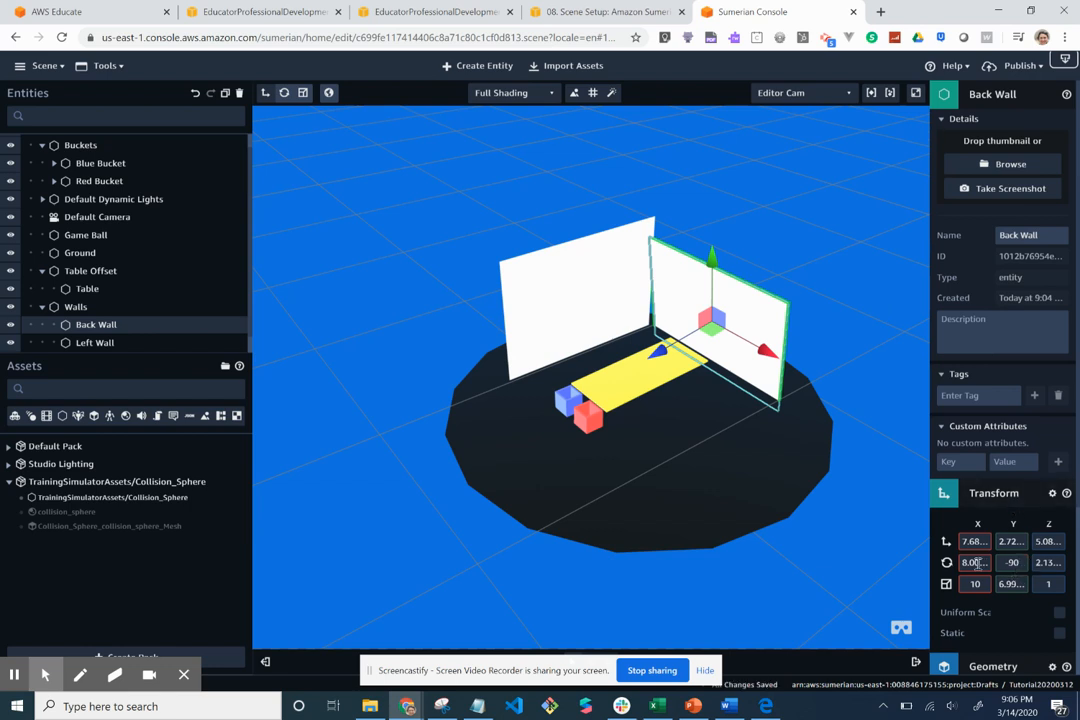
{"action": "left_click", "coordinate": [976, 563]}
{"action": "type", "text": "0"}
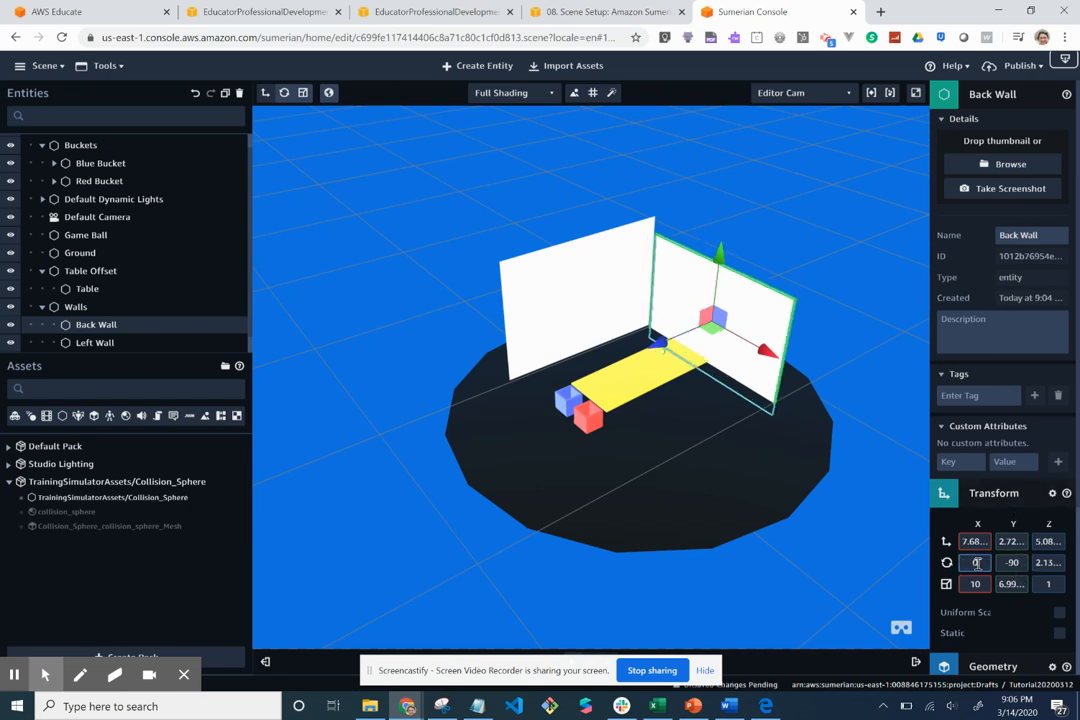
{"action": "left_click", "coordinate": [872, 457]}
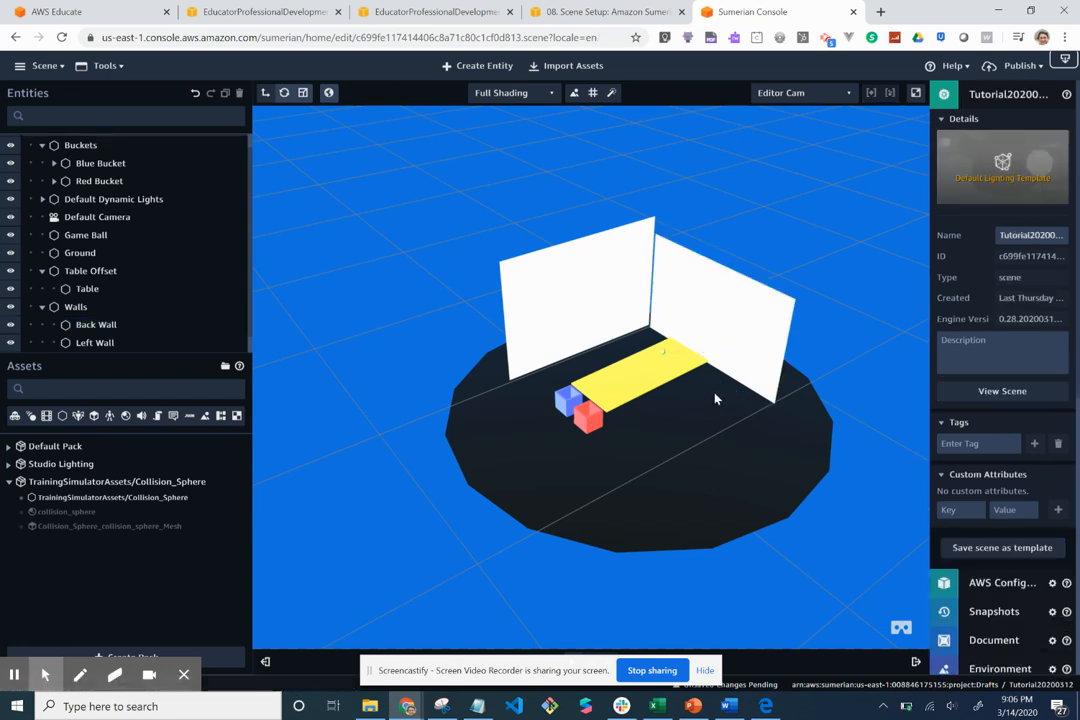
Align the Back Wall with the adjoining side wall by moving it to about Z 4.88 and raising it to about Y 3.66.
{"action": "left_click", "coordinate": [743, 314]}
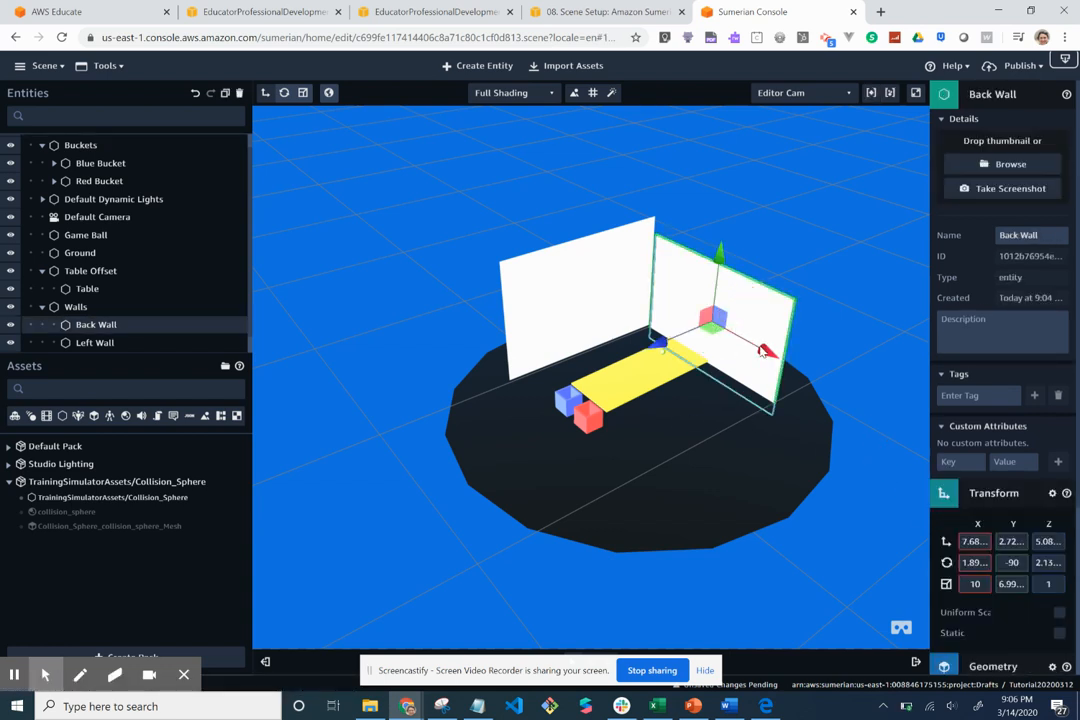
{"action": "left_click_drag", "start_coordinate": [771, 355], "coordinate": [756, 342]}
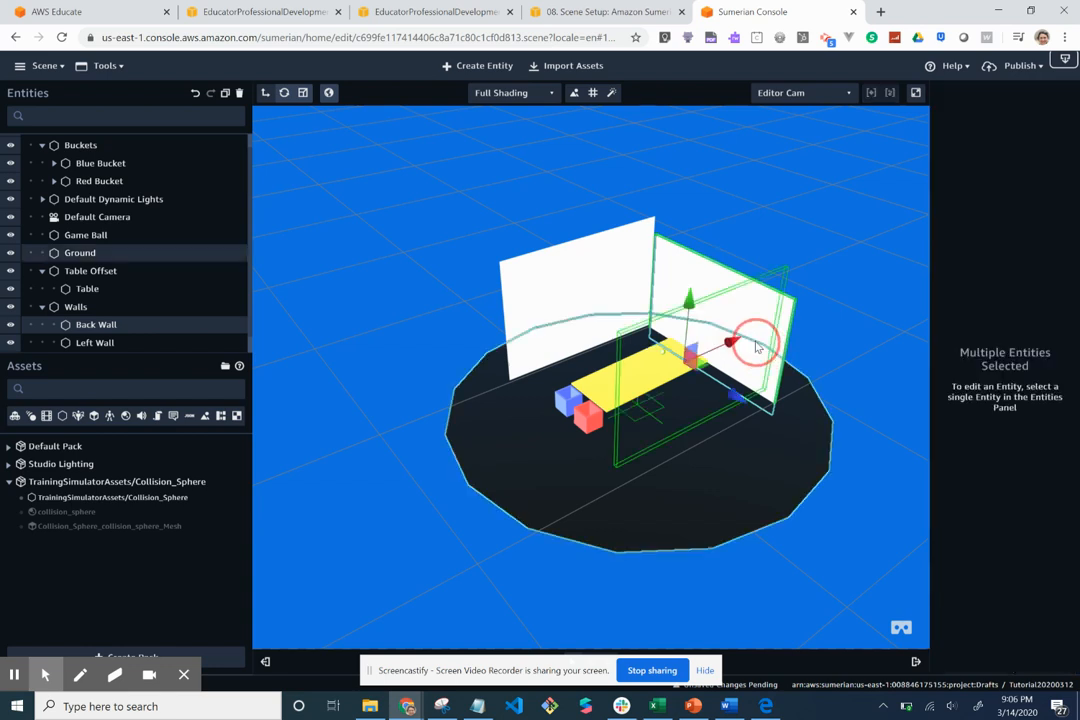
{"action": "left_click", "coordinate": [716, 275]}
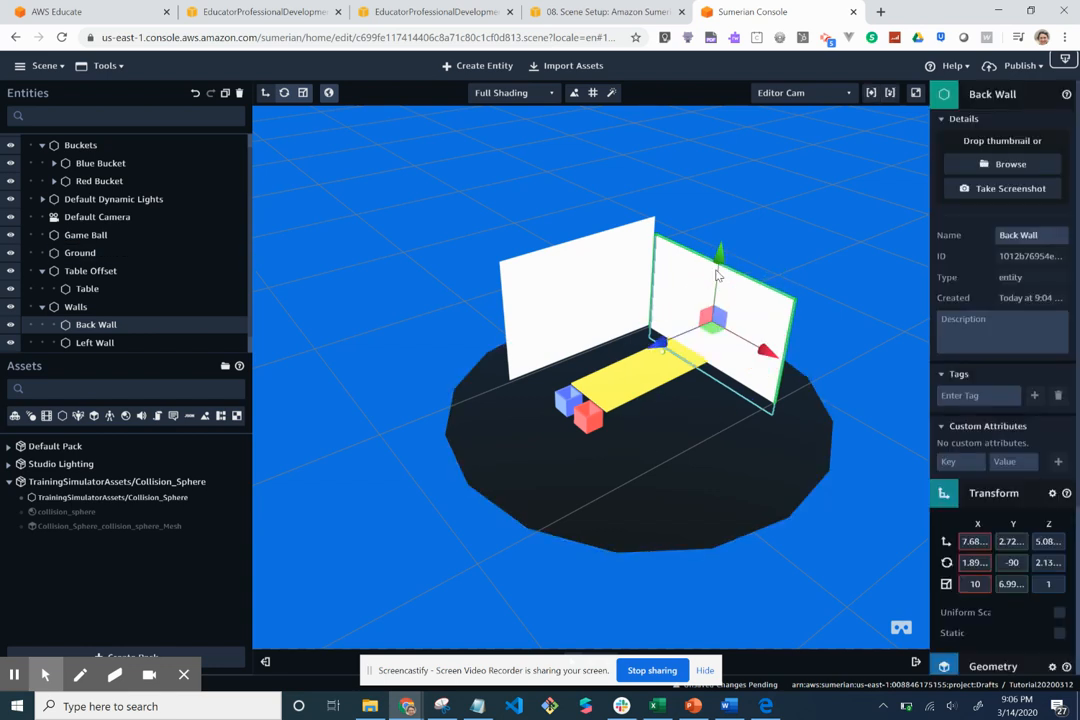
{"action": "left_click", "coordinate": [827, 279]}
{"action": "left_click", "coordinate": [736, 304]}
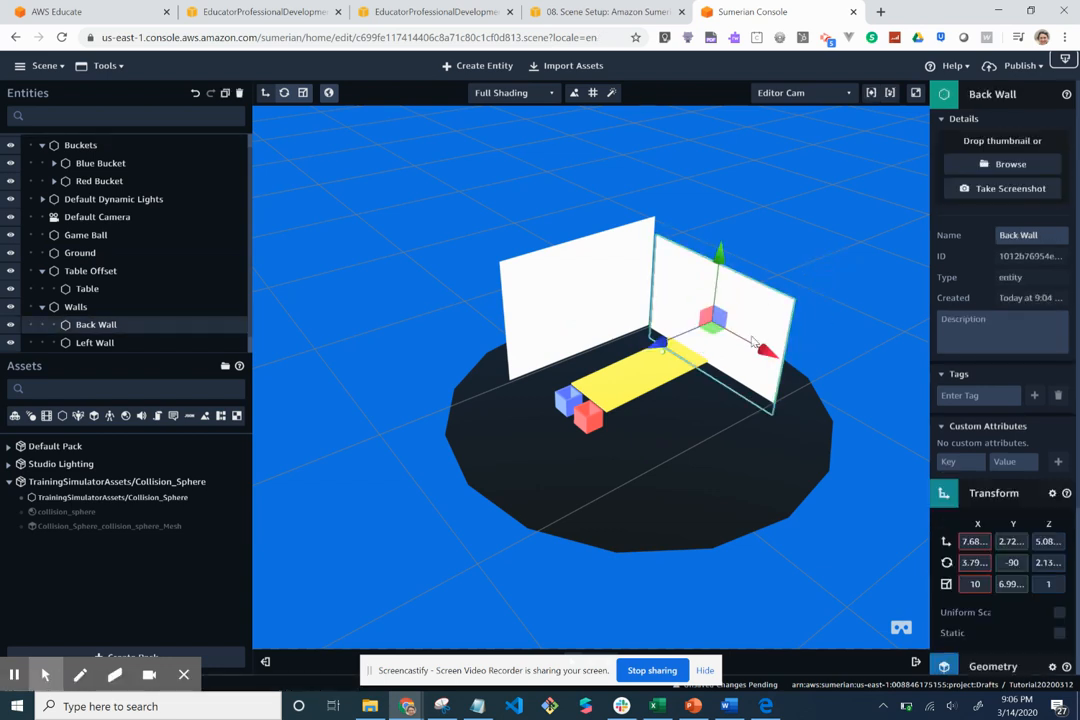
{"action": "left_click_drag", "start_coordinate": [765, 351], "coordinate": [760, 347]}
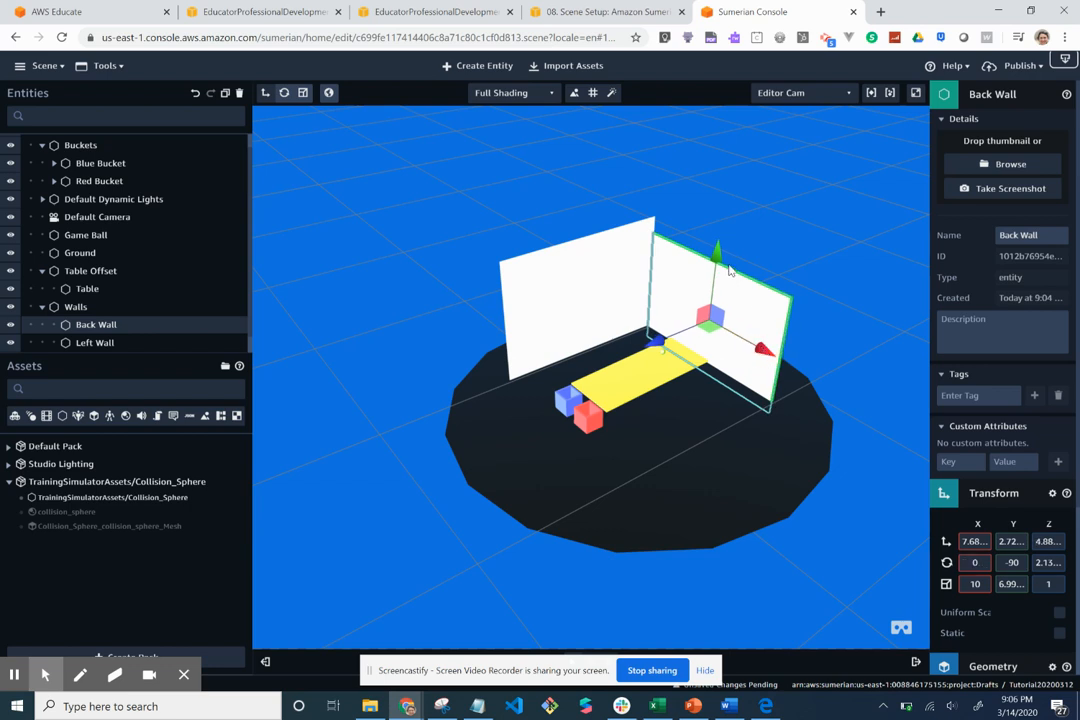
{"action": "left_click_drag", "start_coordinate": [718, 258], "coordinate": [719, 250]}
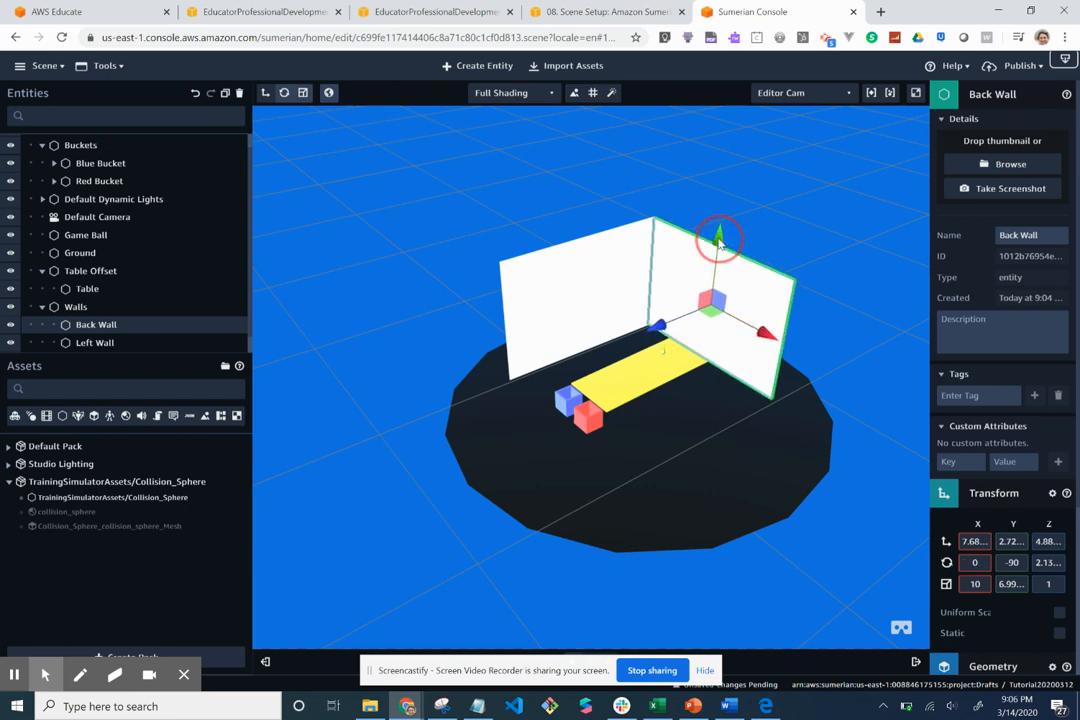
{"action": "left_click", "coordinate": [827, 301]}
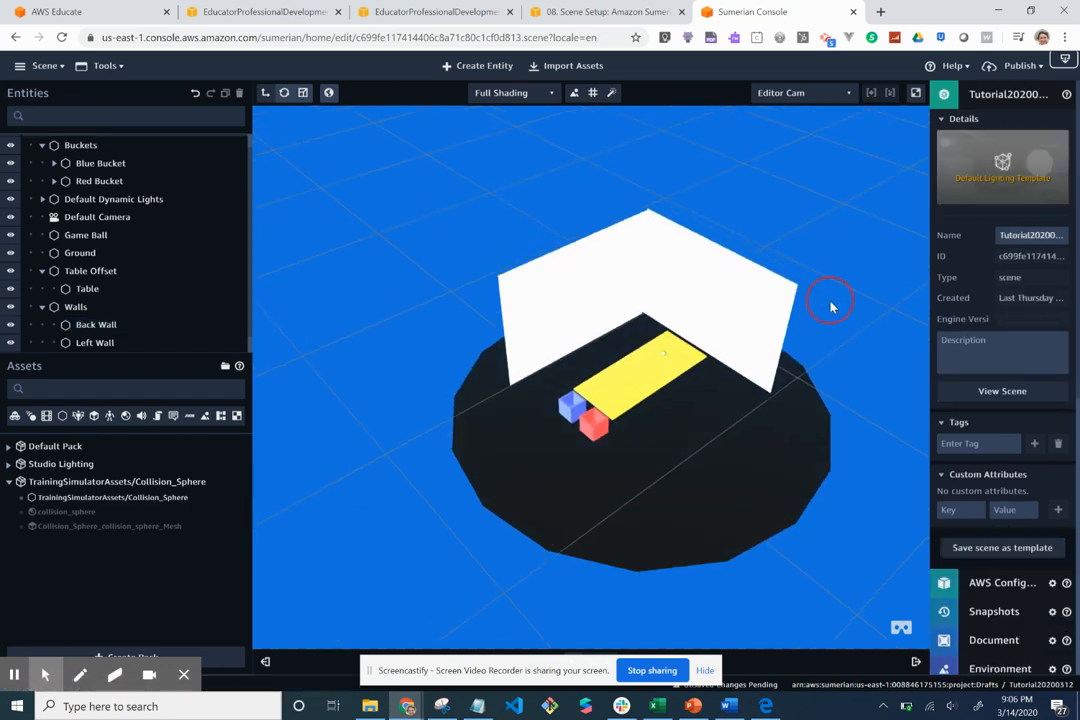
{"action": "left_click_drag", "start_coordinate": [827, 301], "coordinate": [870, 404]}
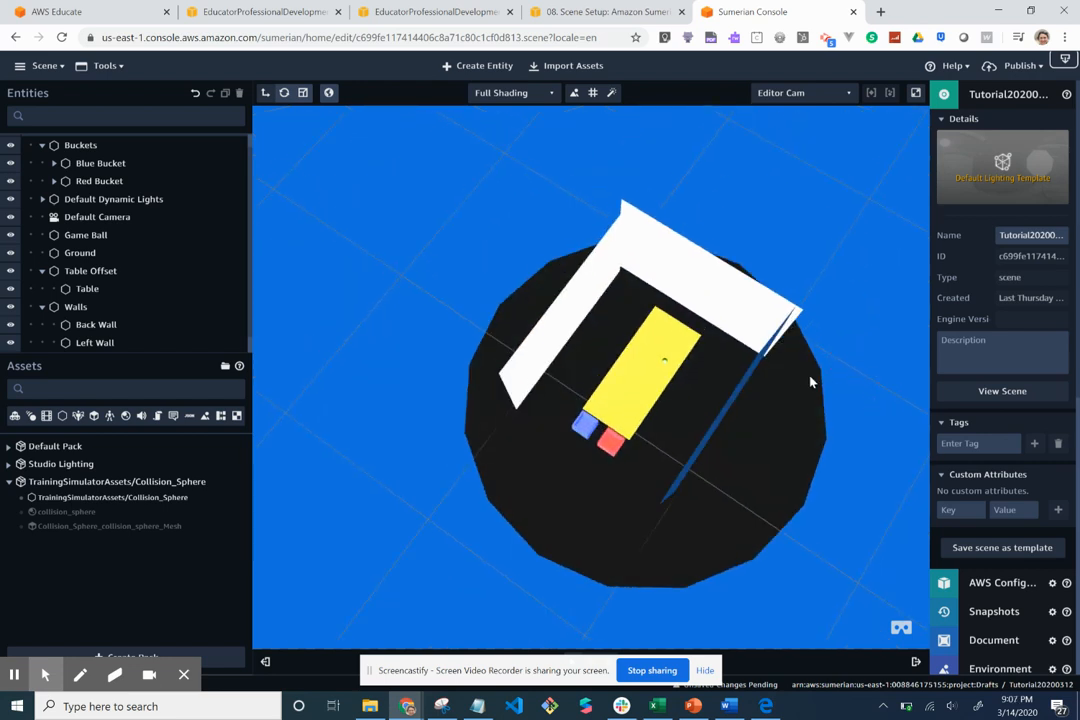
{"action": "left_click", "coordinate": [727, 292]}
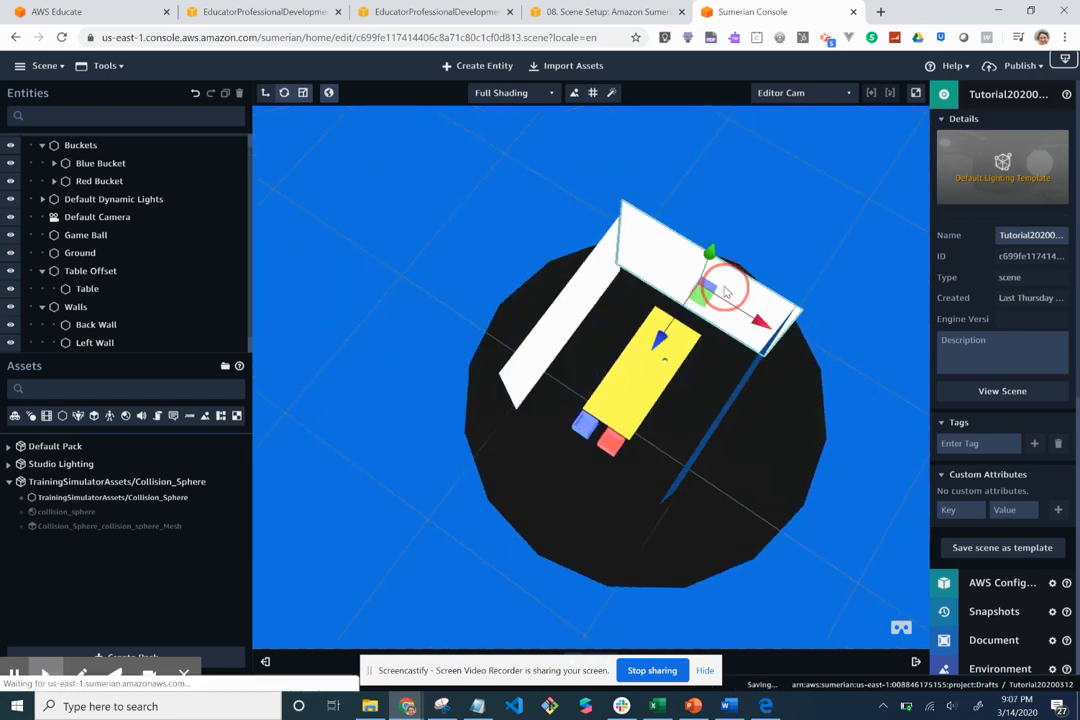
{"action": "left_click_drag", "start_coordinate": [727, 292], "coordinate": [726, 211]}
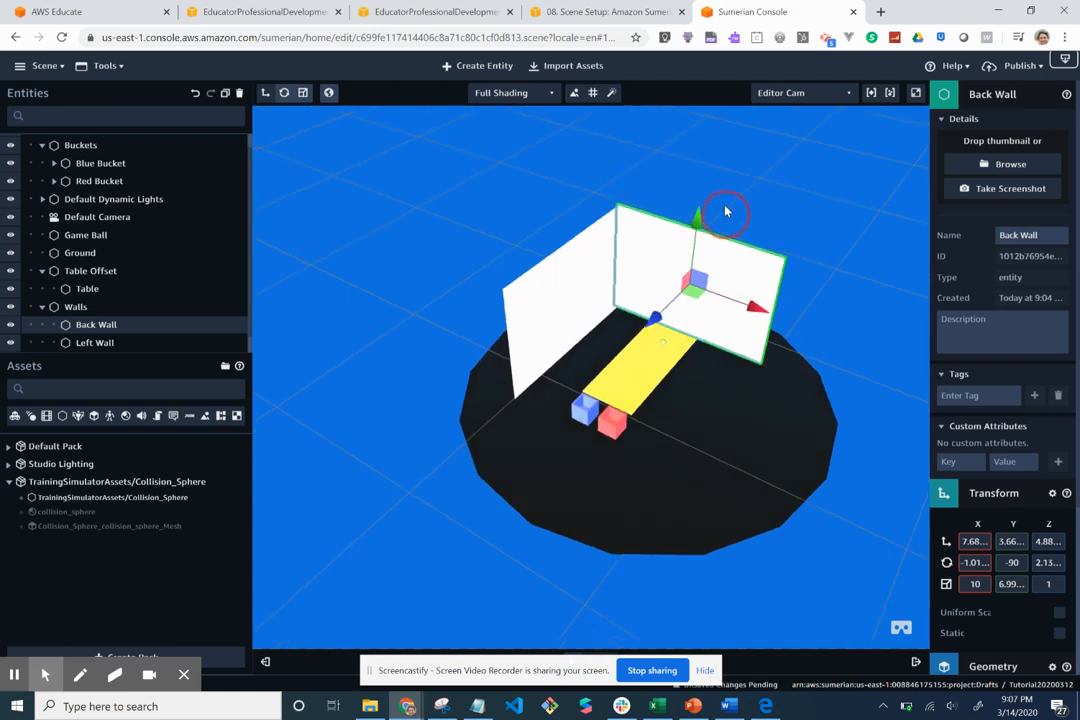
{"action": "left_click", "coordinate": [725, 215]}
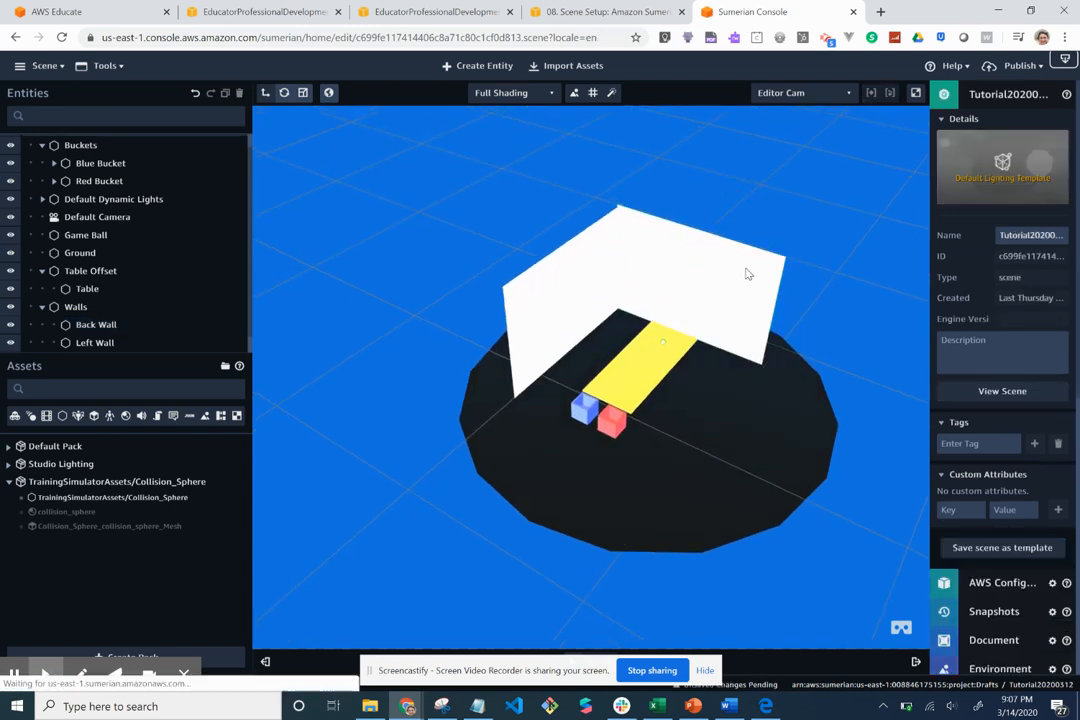
Duplicate the Back Wall and rename the copy Front Wall.
{"action": "left_click", "coordinate": [745, 273]}
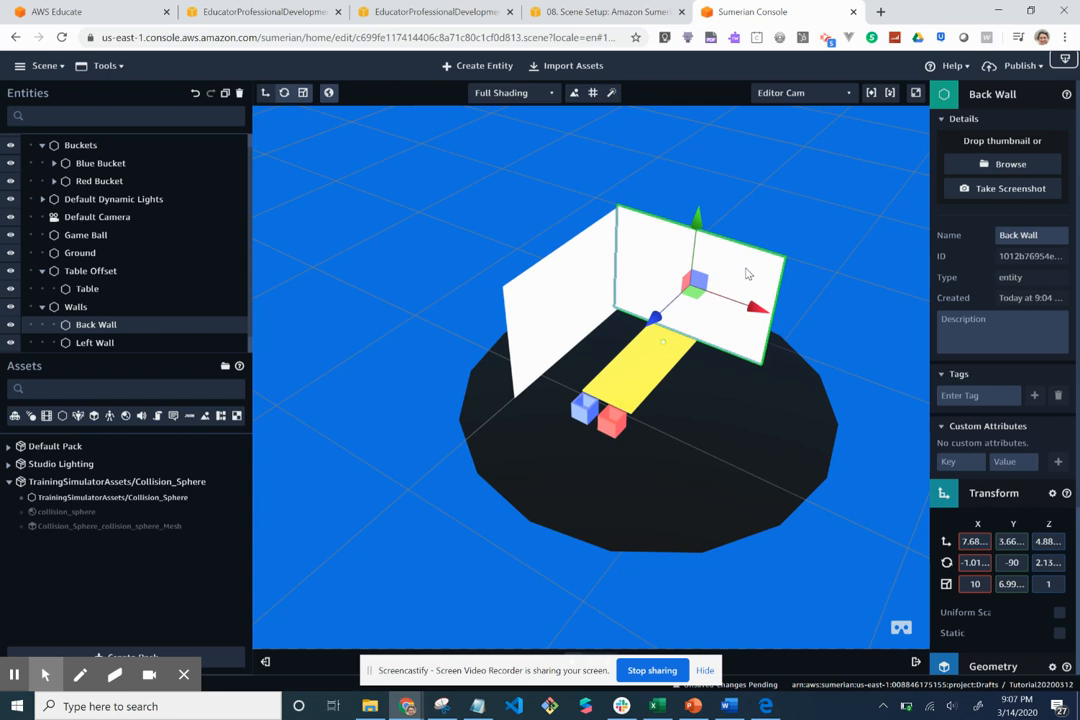
{"action": "left_click_drag", "start_coordinate": [746, 273], "coordinate": [658, 267]}
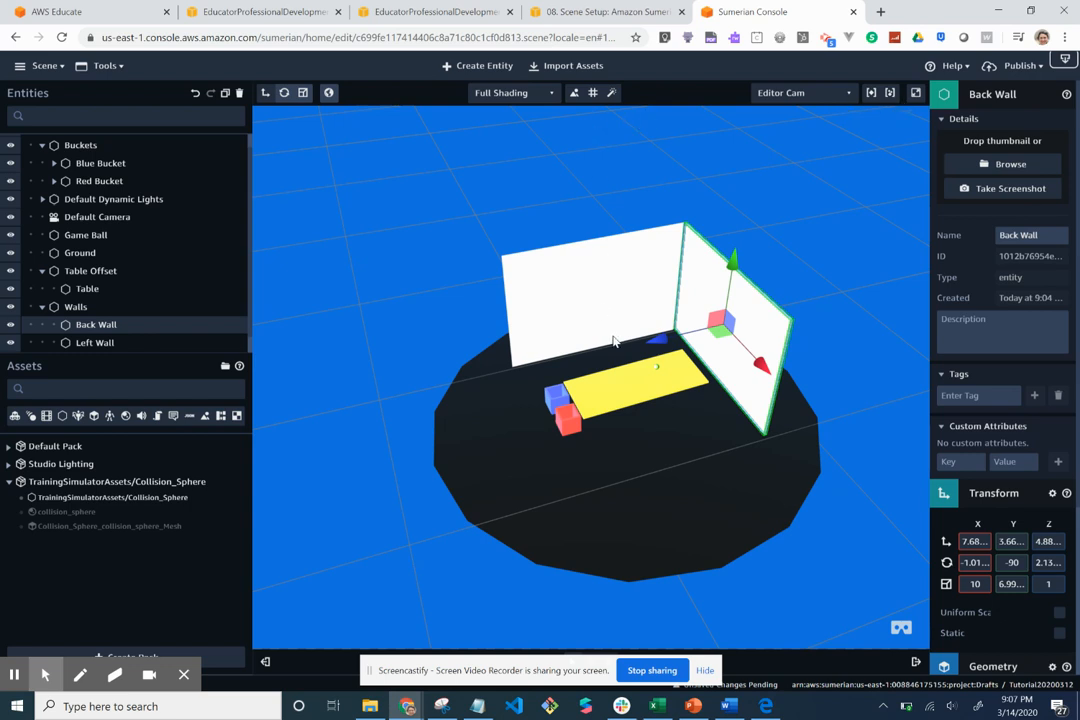
{"action": "right_click", "coordinate": [1002, 106]}
{"action": "left_click", "coordinate": [212, 279]}
{"action": "left_click", "coordinate": [125, 328]}
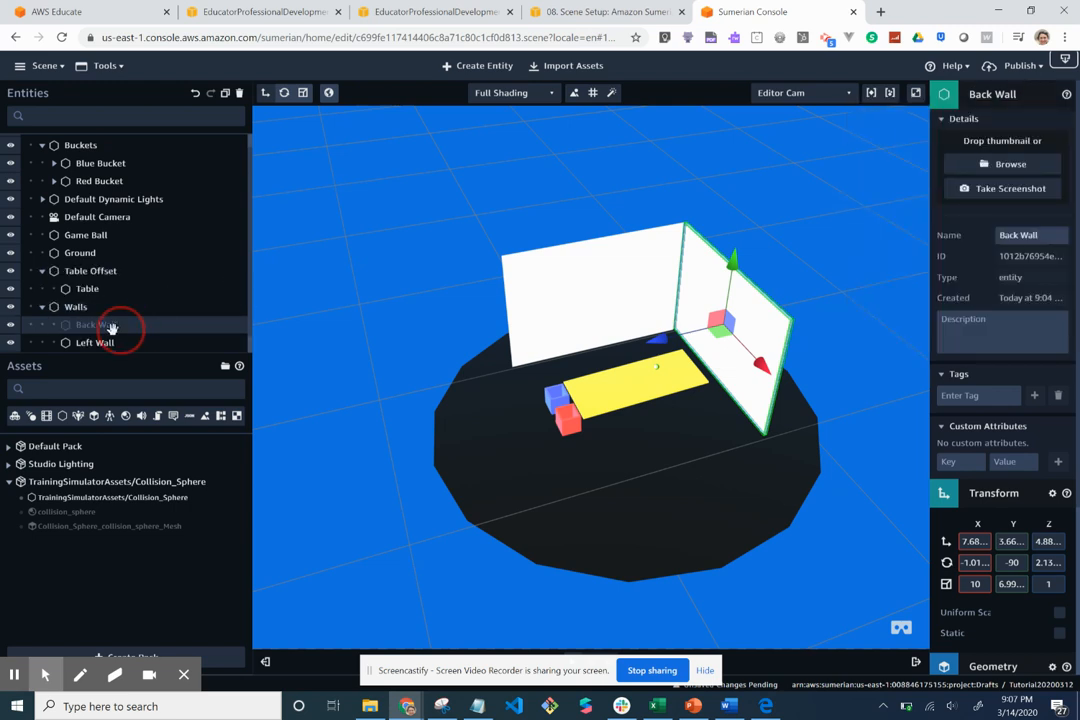
{"action": "left_click", "coordinate": [111, 328]}
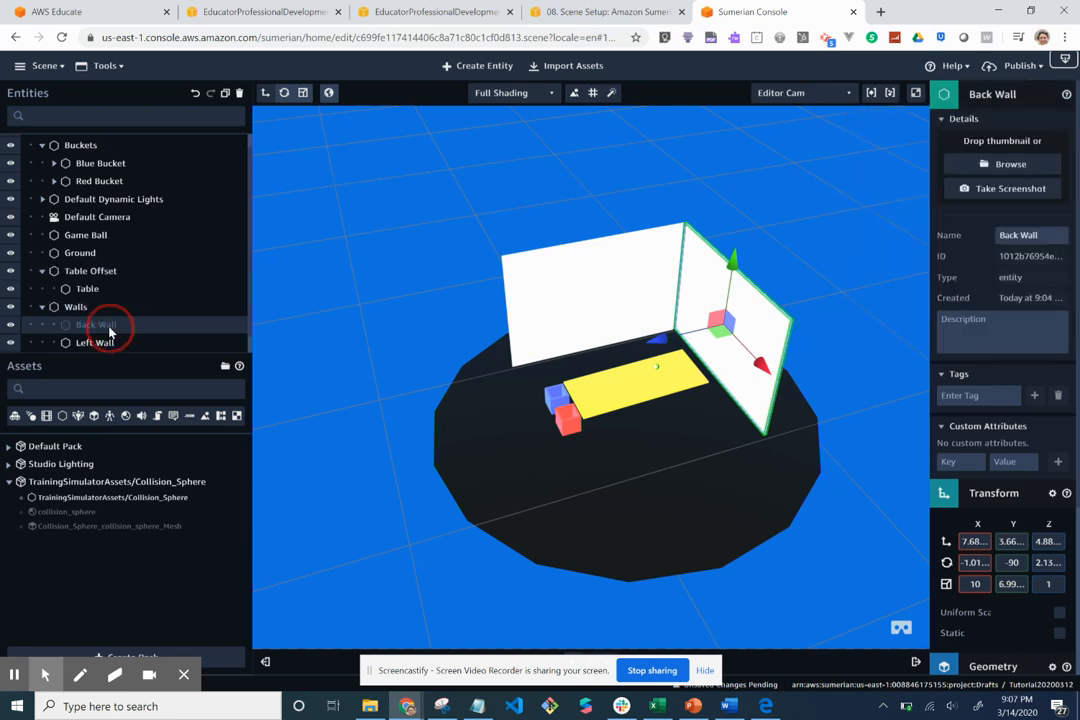
{"action": "left_click", "coordinate": [225, 95]}
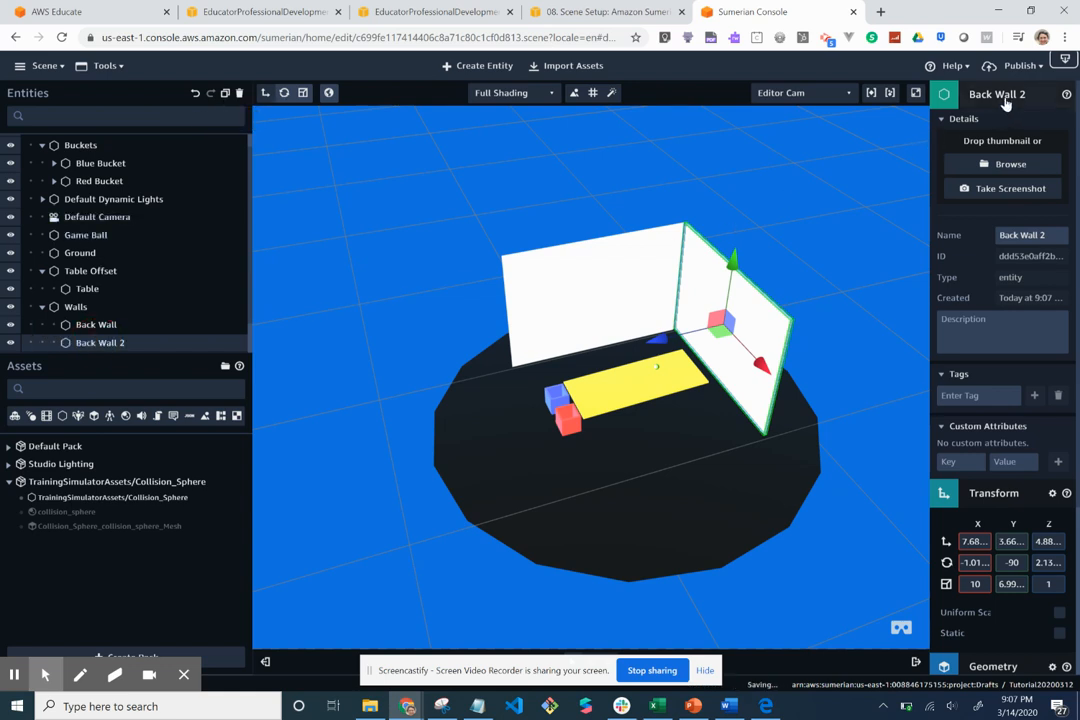
{"action": "left_click", "coordinate": [1018, 235]}
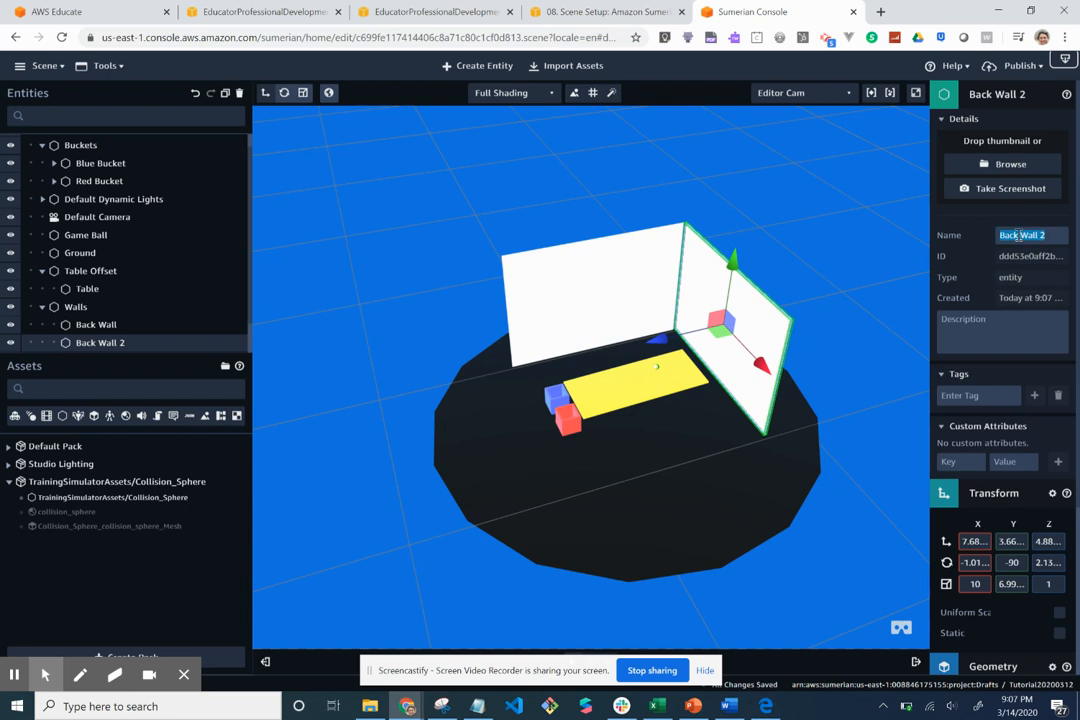
{"action": "type", "text": "Front Wall"}
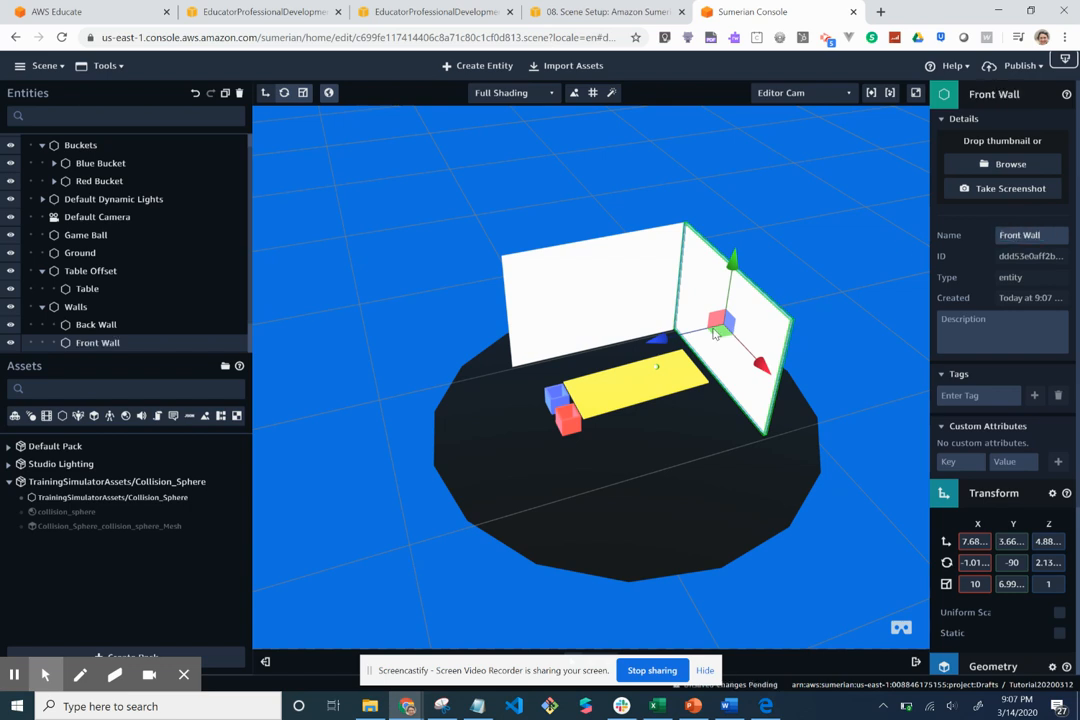
Move the Front Wall away from the Back Wall past the buckets, to about Y -21.6, Z -39.8.
{"action": "left_click", "coordinate": [715, 334]}
{"action": "left_click_drag", "start_coordinate": [726, 326], "coordinate": [510, 232]}
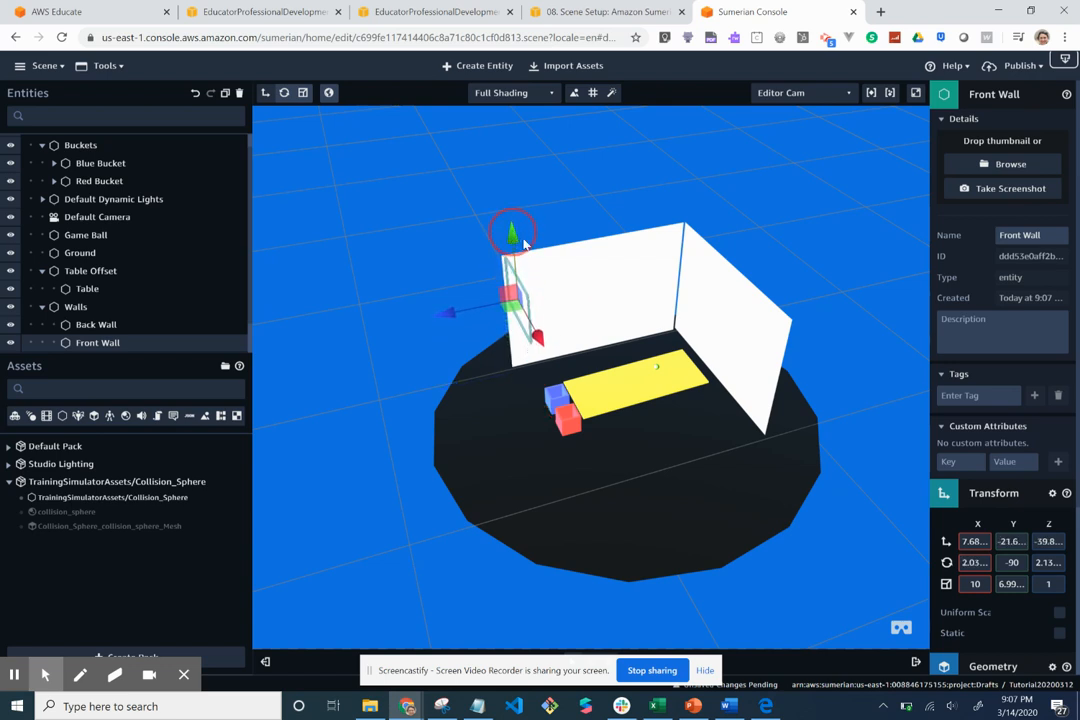
{"action": "left_click", "coordinate": [673, 397]}
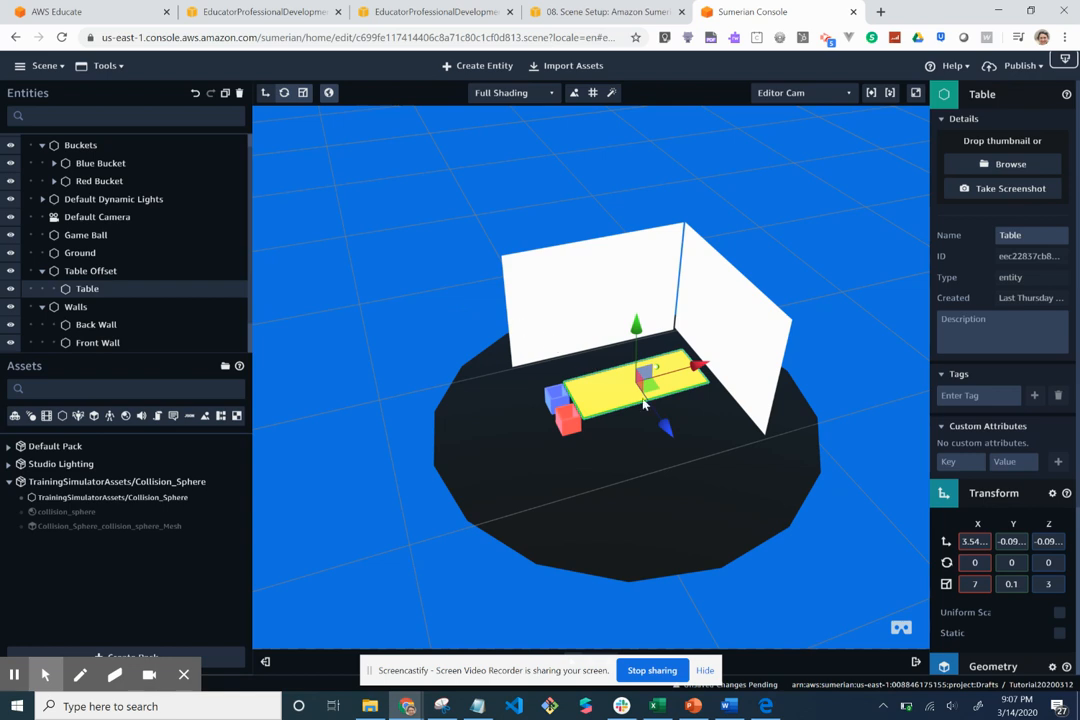
{"action": "left_click_drag", "start_coordinate": [684, 437], "coordinate": [489, 418]}
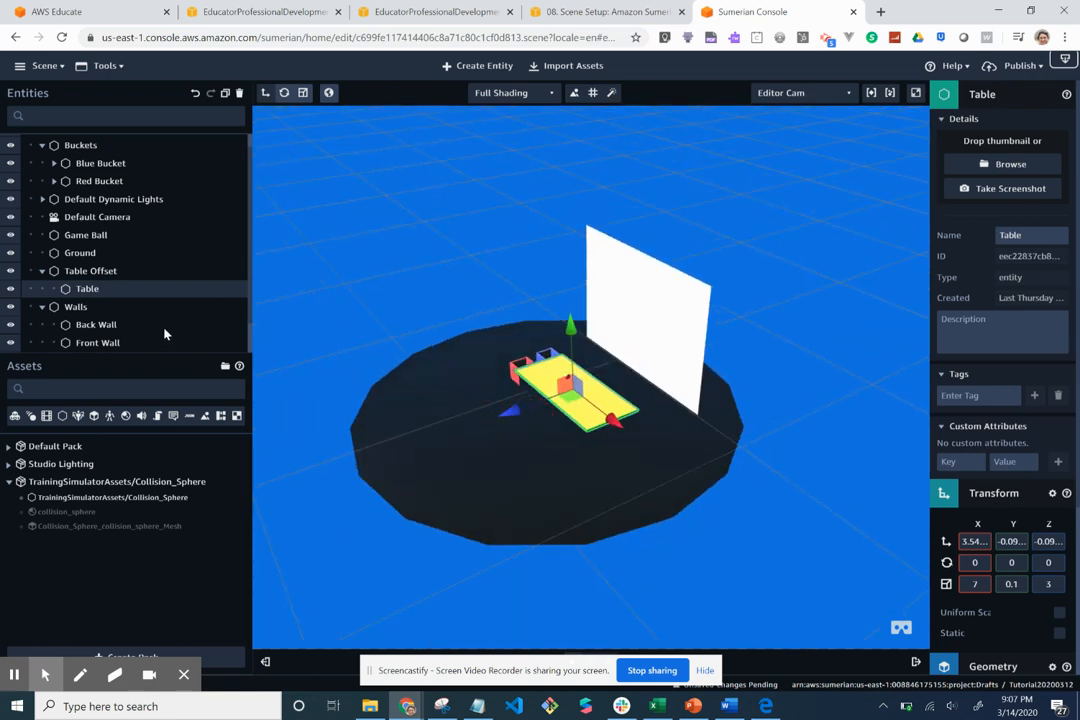
Look around the table and ground to locate the Front Wall outside the current view.
{"action": "left_click", "coordinate": [135, 344]}
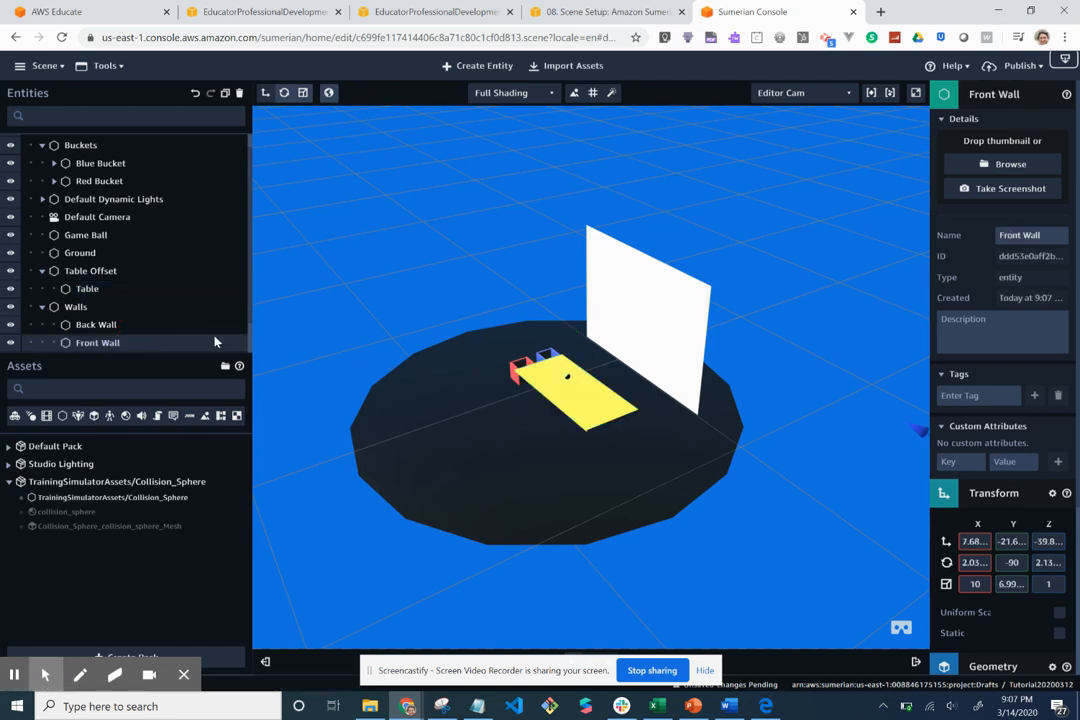
{"action": "left_click", "coordinate": [540, 310]}
{"action": "left_click", "coordinate": [114, 346]}
{"action": "left_click_drag", "start_coordinate": [441, 381], "coordinate": [535, 405]}
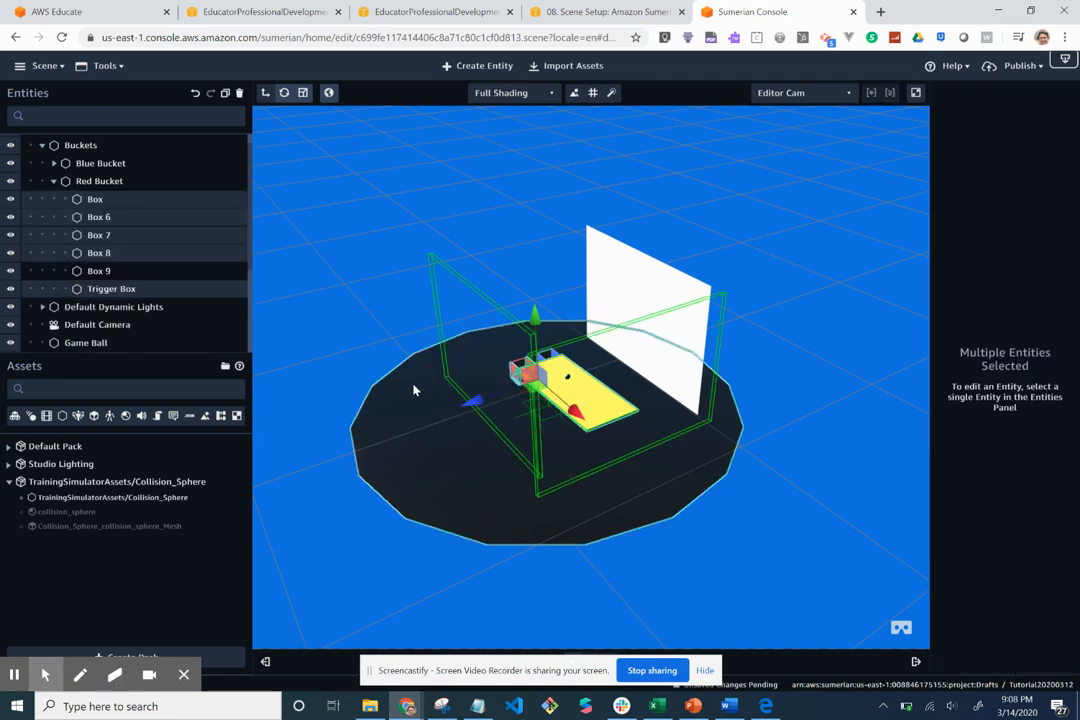
{"action": "left_click", "coordinate": [415, 389]}
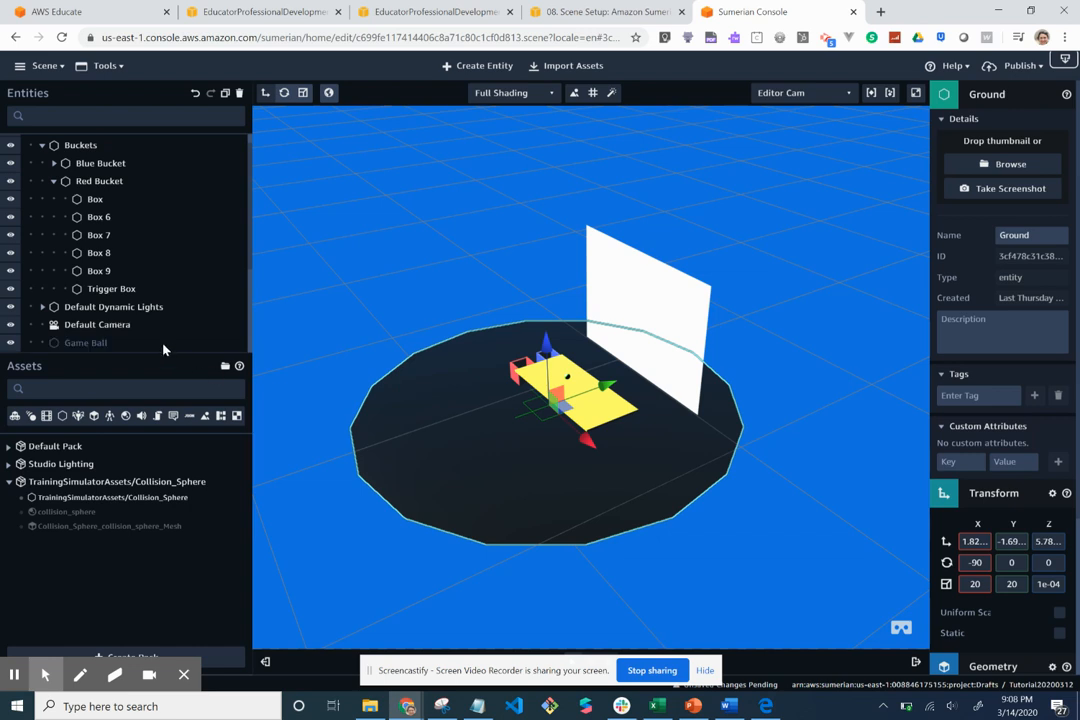
{"action": "scroll", "coordinate": [160, 333], "scroll_direction": "down", "scroll_amount": 2}
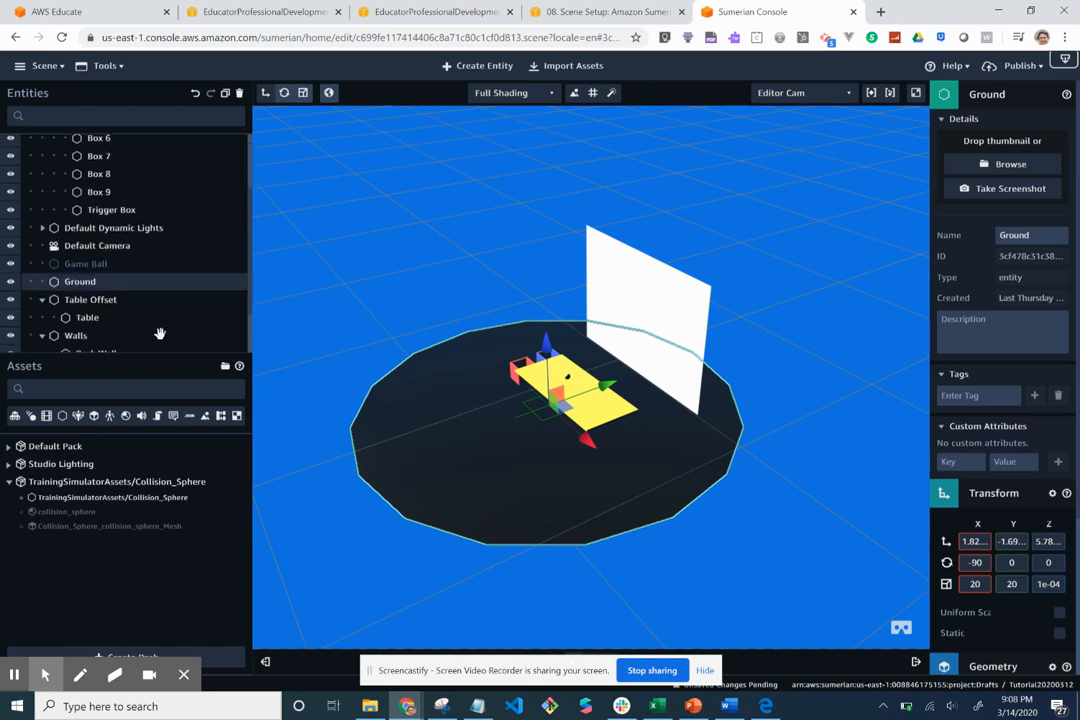
{"action": "scroll", "coordinate": [155, 328], "scroll_direction": "down", "scroll_amount": 2}
{"action": "left_click", "coordinate": [135, 307]}
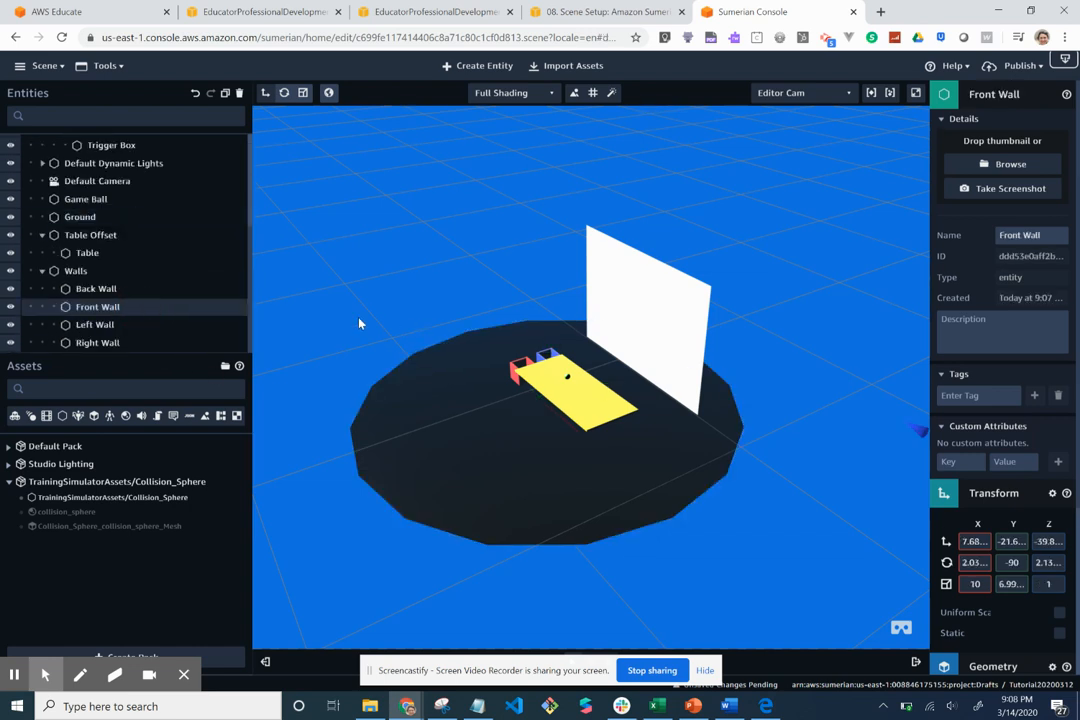
{"action": "left_click_drag", "start_coordinate": [453, 388], "coordinate": [578, 432]}
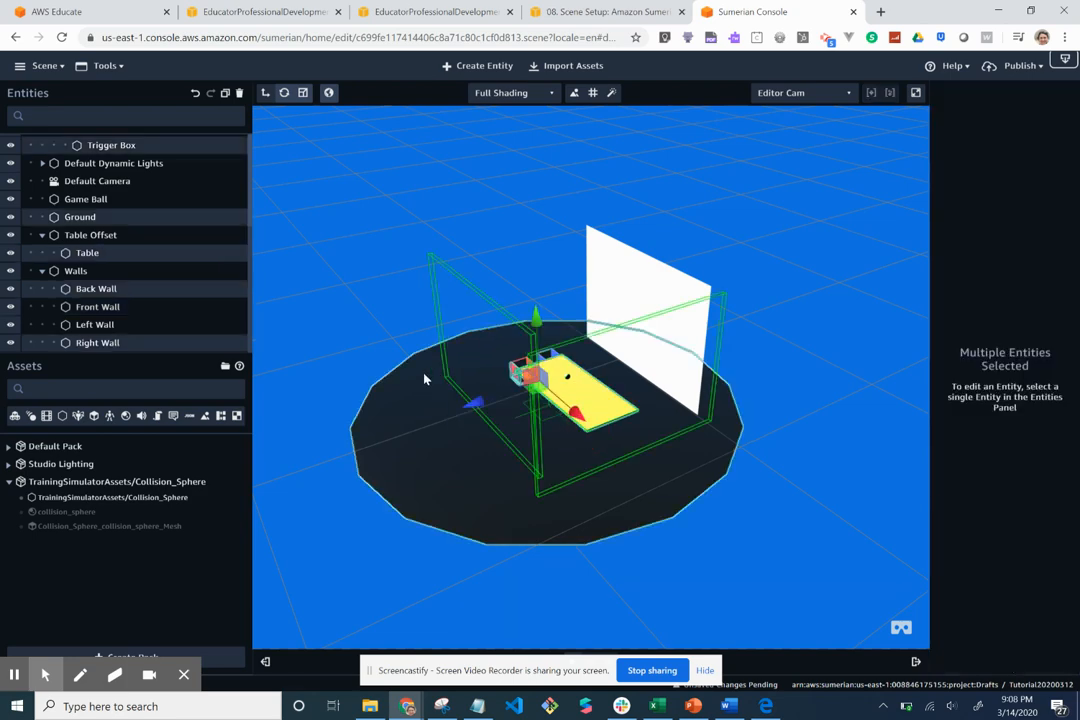
{"action": "left_click", "coordinate": [378, 358]}
{"action": "left_click", "coordinate": [378, 345]}
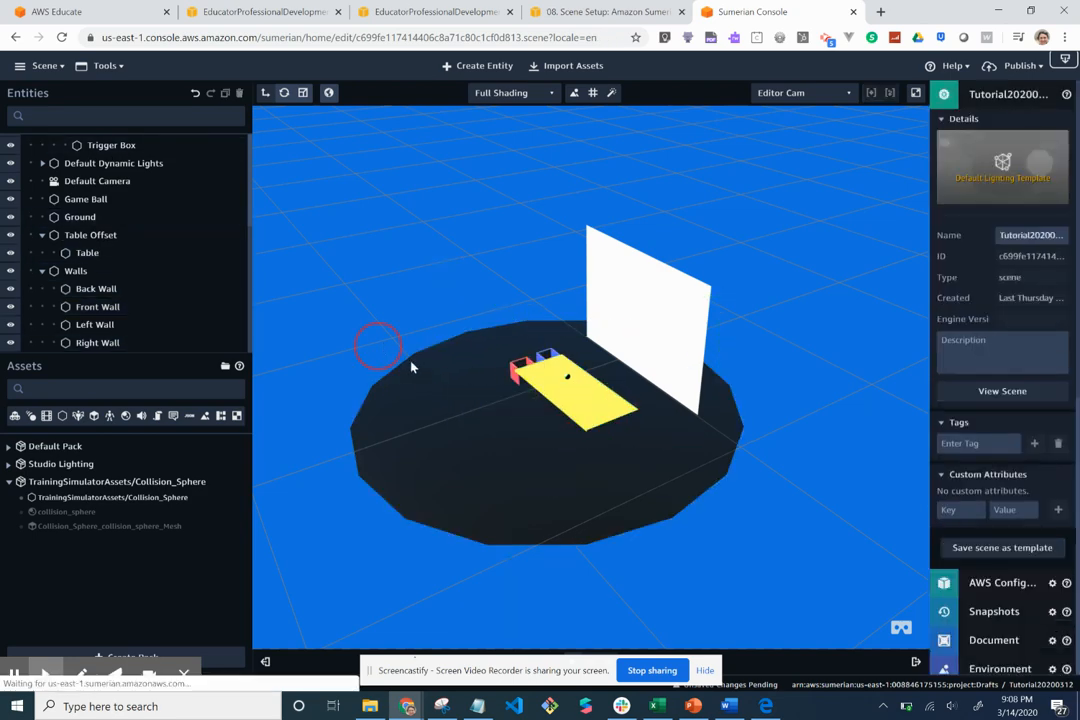
{"action": "left_click_drag", "start_coordinate": [464, 381], "coordinate": [315, 366]}
{"action": "left_click", "coordinate": [315, 366]}
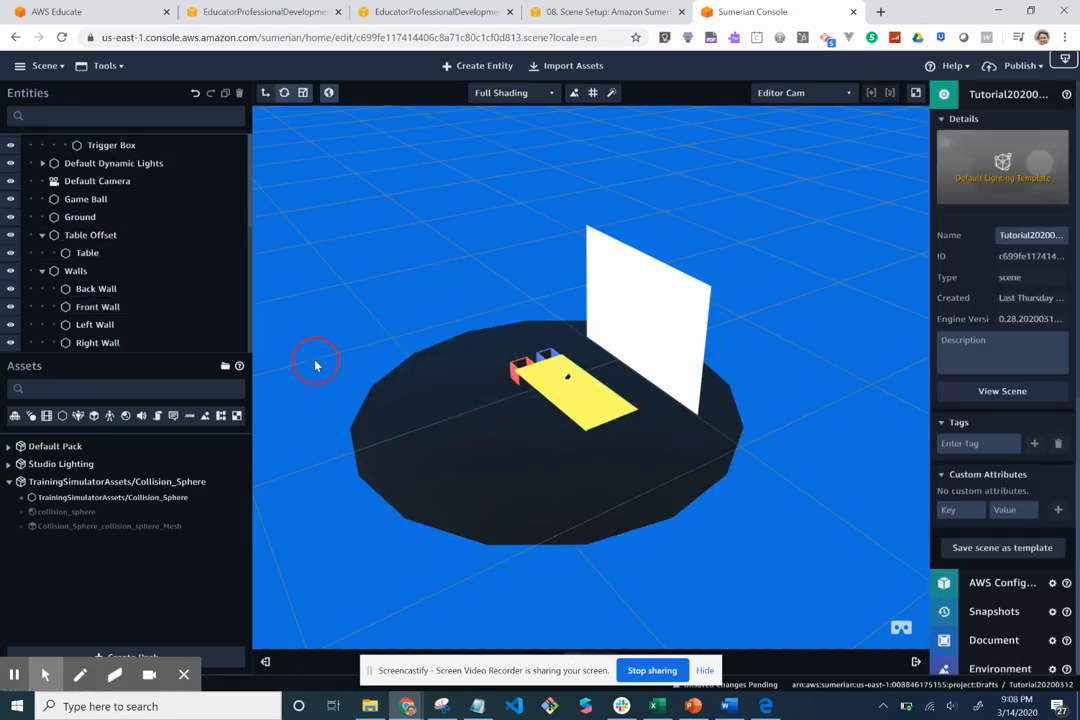
{"action": "left_click", "coordinate": [409, 417]}
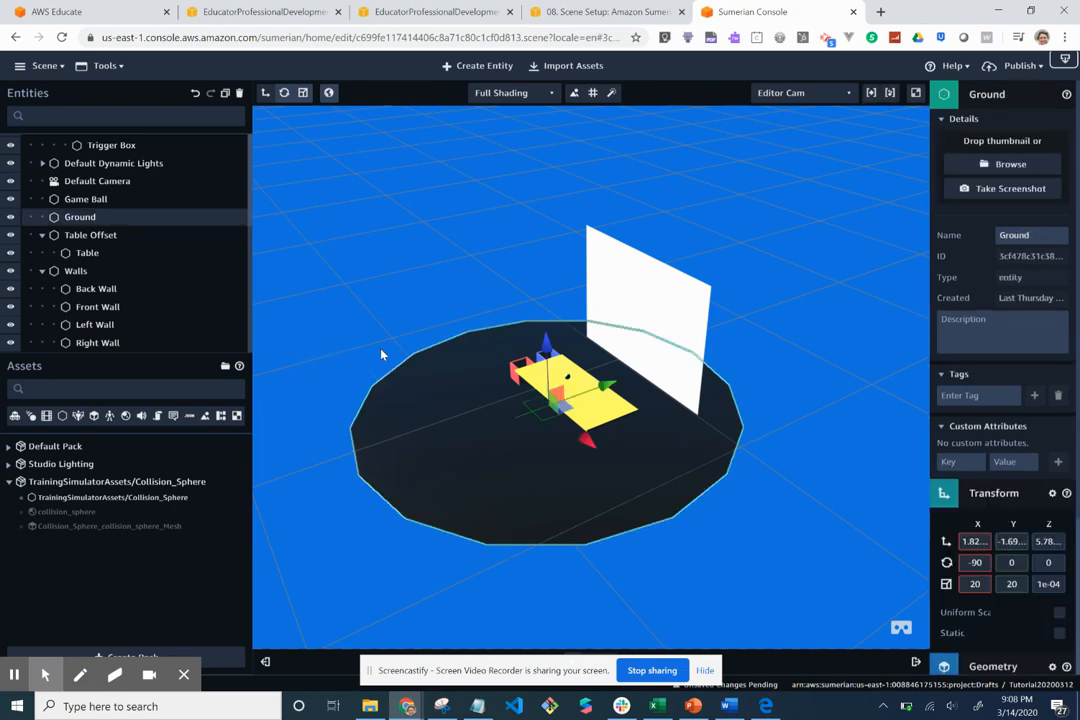
{"action": "left_click_drag", "start_coordinate": [381, 354], "coordinate": [684, 420]}
Move the Front Wall back towards the table and raise it, to about Y -13.4, Z -5.66.
{"action": "left_click", "coordinate": [349, 306]}
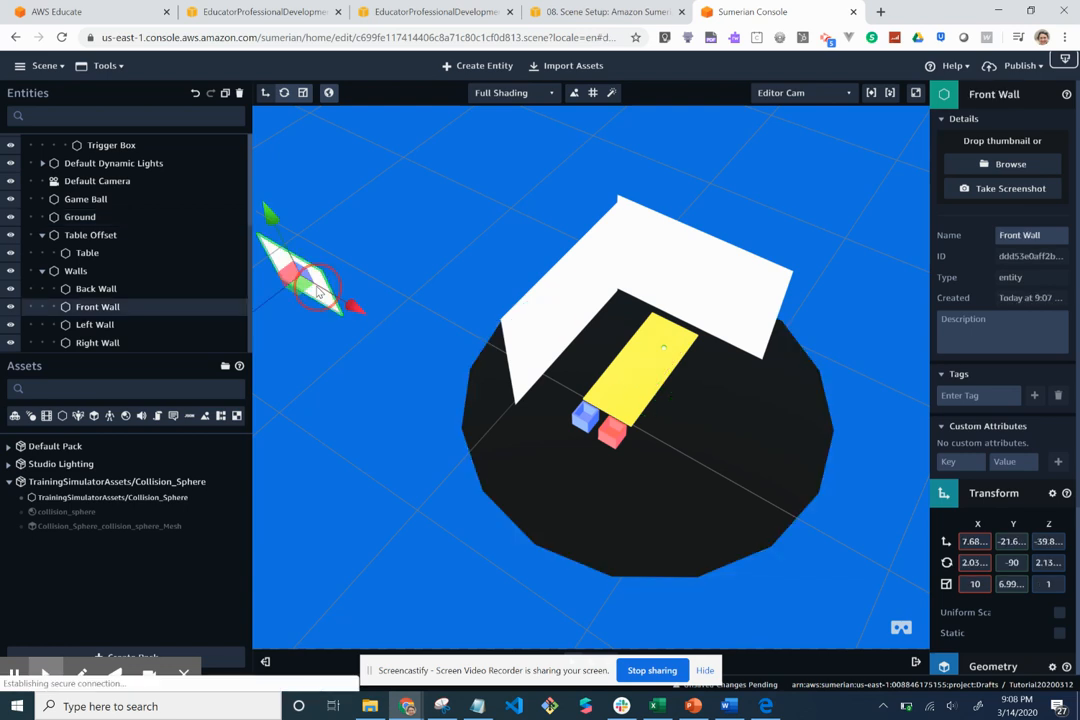
{"action": "left_click_drag", "start_coordinate": [355, 309], "coordinate": [665, 420]}
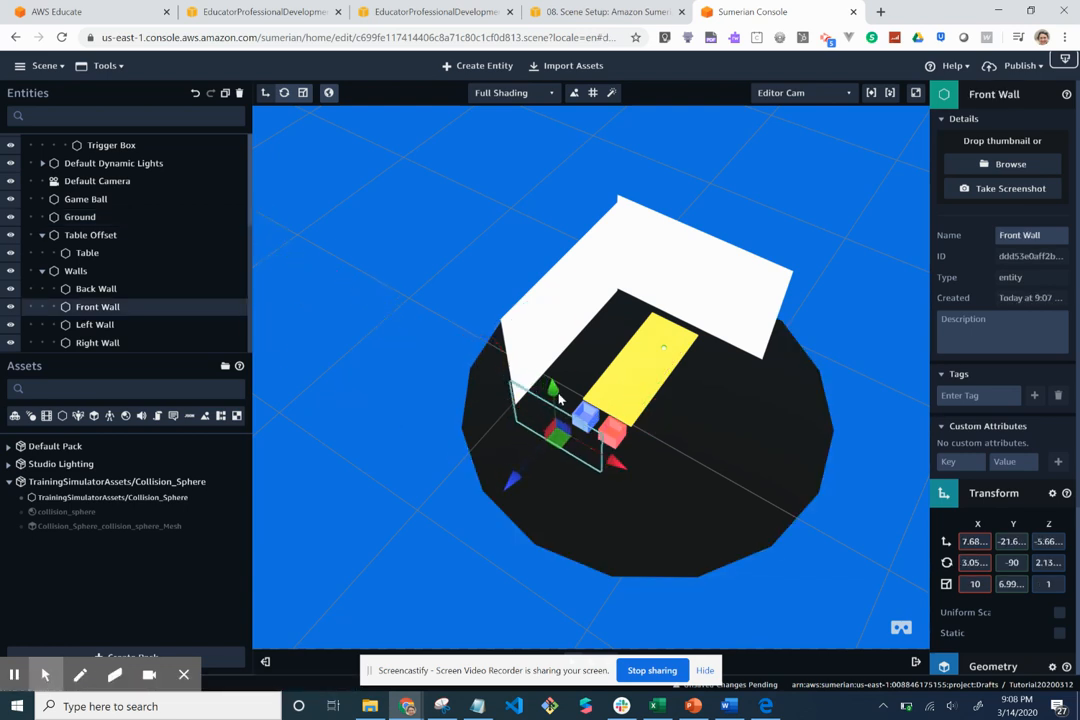
{"action": "left_click_drag", "start_coordinate": [558, 398], "coordinate": [554, 325]}
{"action": "left_click", "coordinate": [689, 455]}
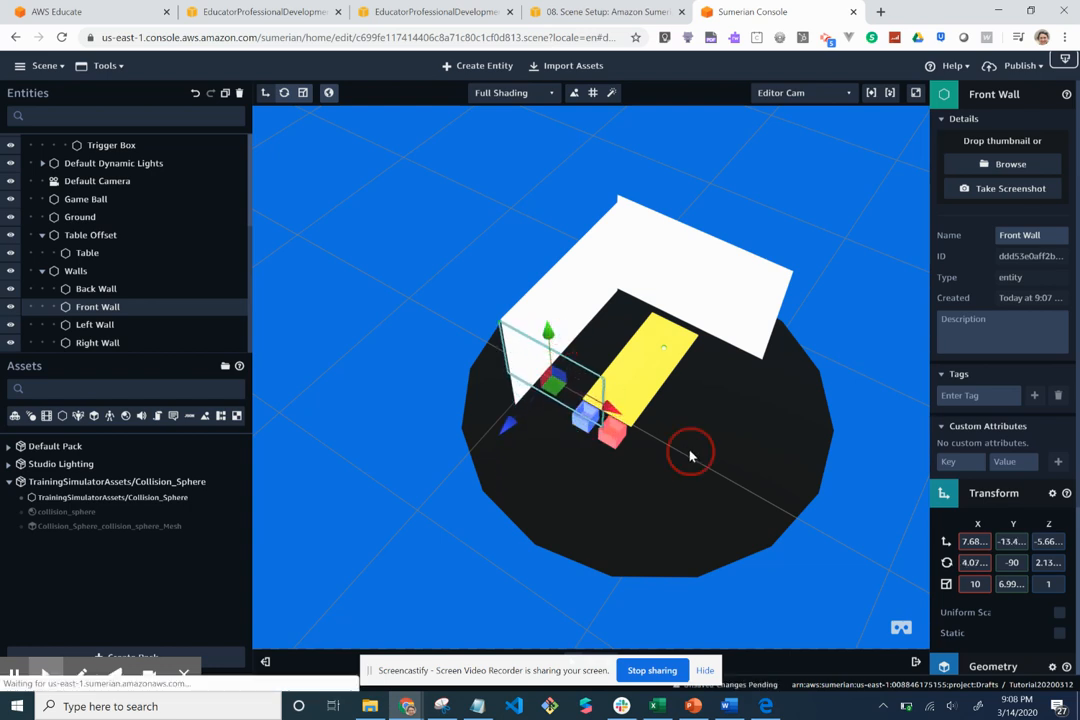
Raise the Front Wall to about Y -0.42 and shift it sideways to about Z 4.92, in line with the Back Wall.
{"action": "right_click_drag", "start_coordinate": [656, 462], "coordinate": [642, 458]}
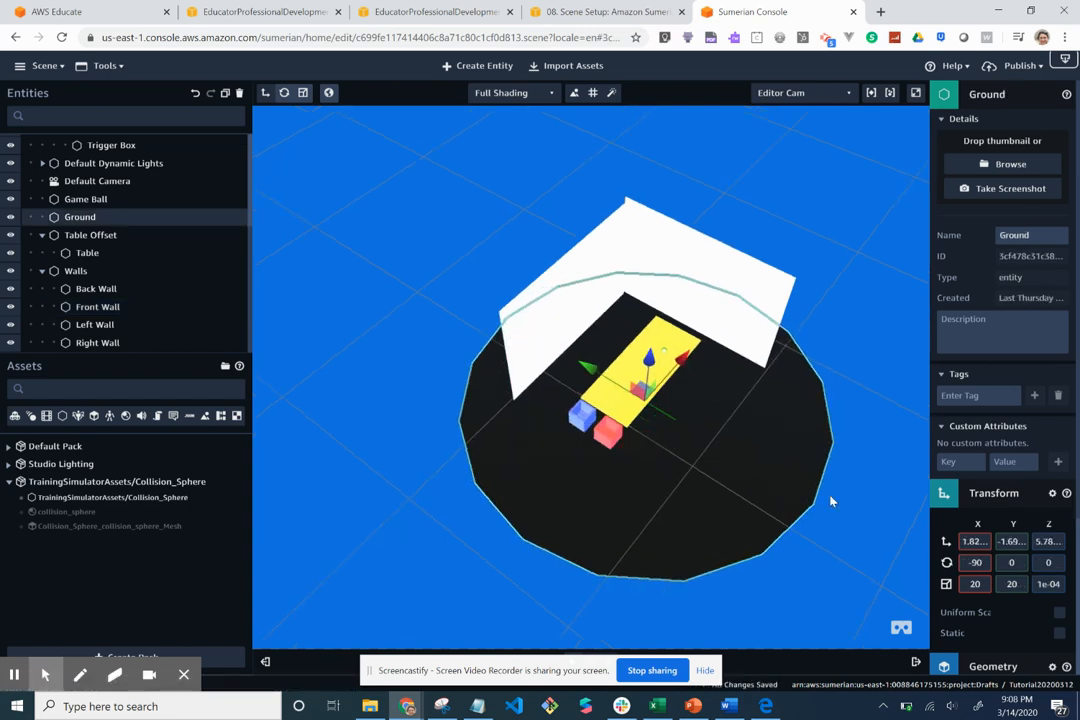
{"action": "right_click_drag", "start_coordinate": [831, 500], "coordinate": [784, 502]}
{"action": "left_click", "coordinate": [916, 559]}
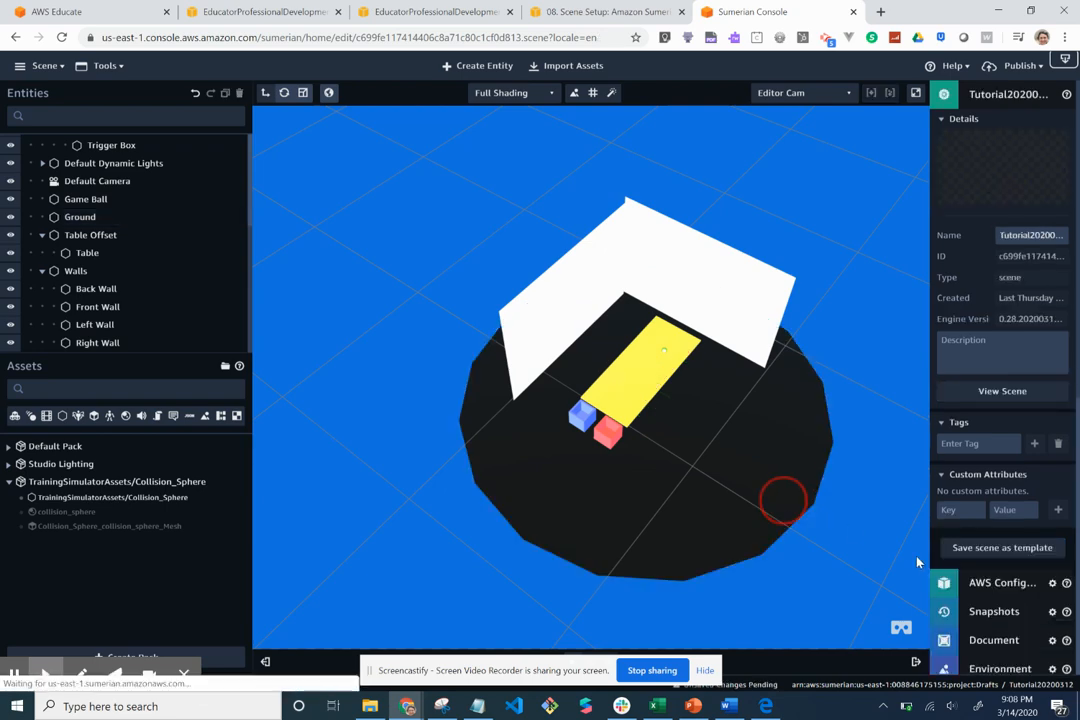
{"action": "right_click_drag", "start_coordinate": [916, 559], "coordinate": [938, 494]}
{"action": "scroll", "coordinate": [735, 498], "scroll_direction": "down", "scroll_amount": 3}
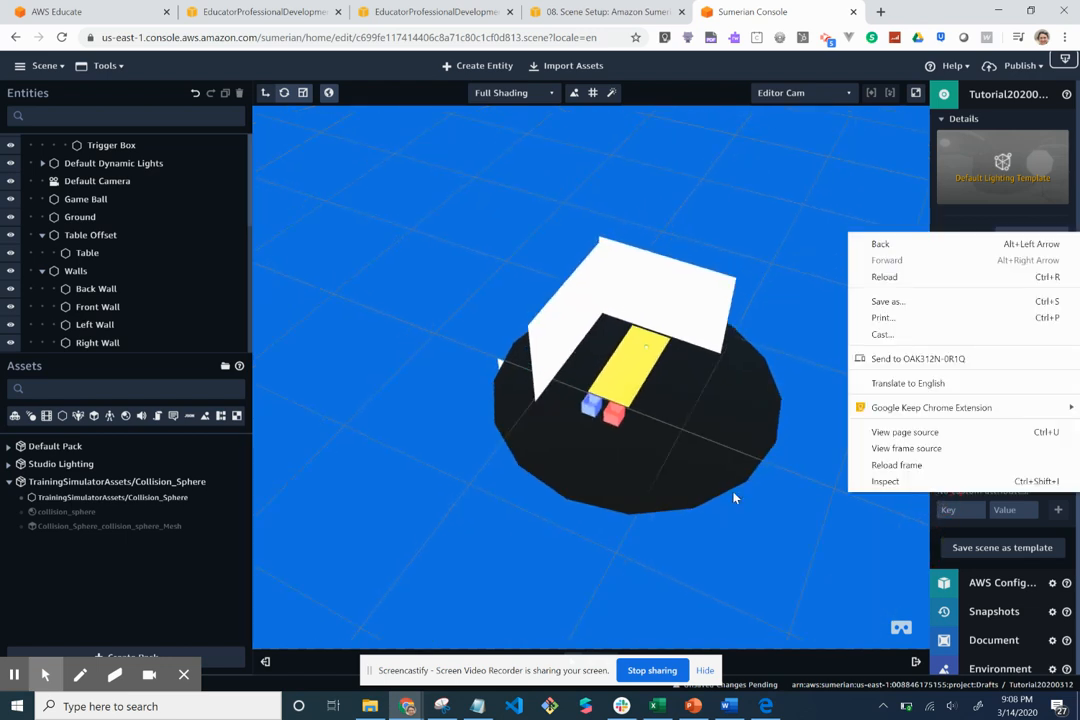
{"action": "left_click", "coordinate": [735, 498]}
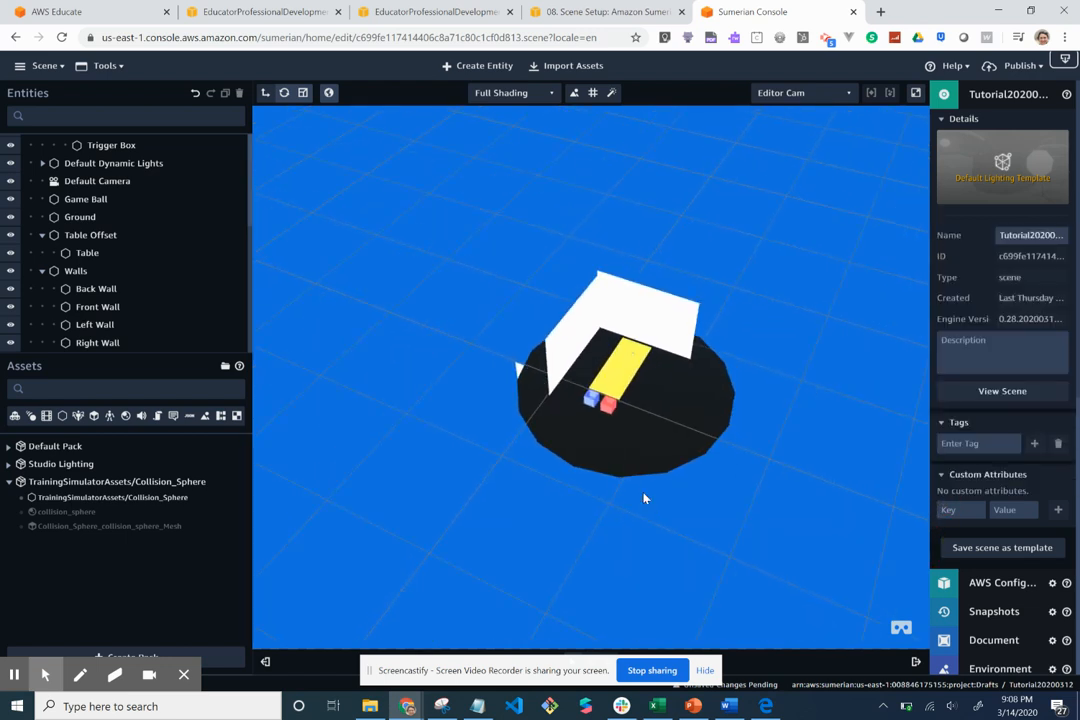
{"action": "left_click", "coordinate": [711, 471]}
{"action": "right_click_drag", "start_coordinate": [752, 477], "coordinate": [789, 415]}
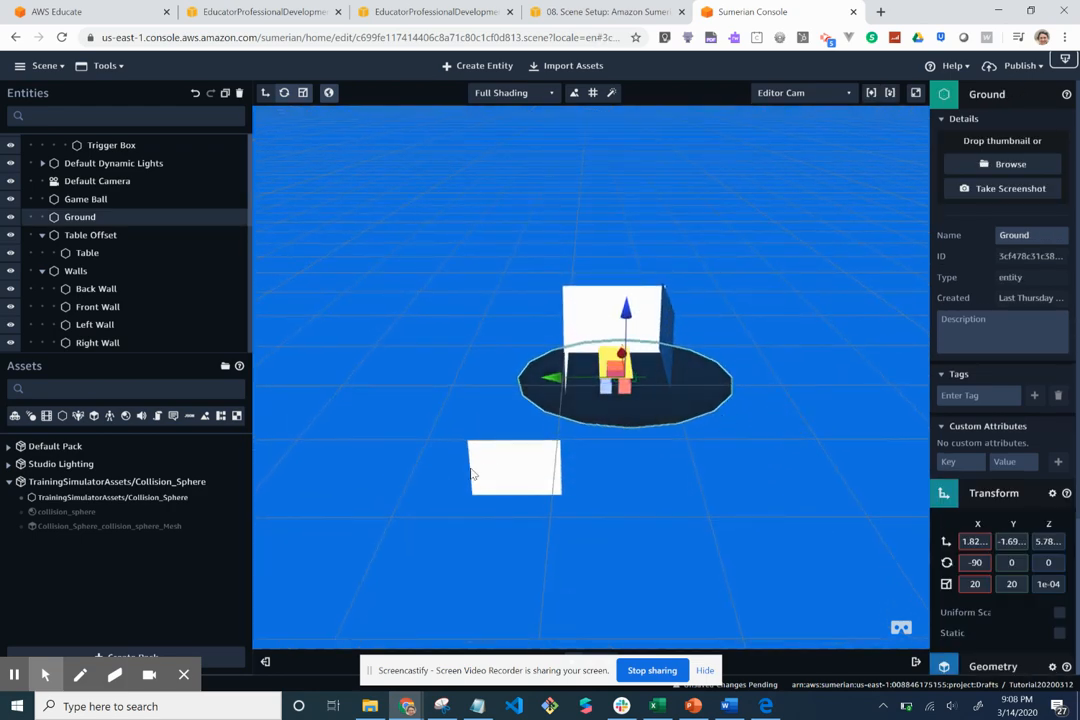
{"action": "left_click", "coordinate": [508, 475]}
{"action": "left_click_drag", "start_coordinate": [516, 410], "coordinate": [519, 289]}
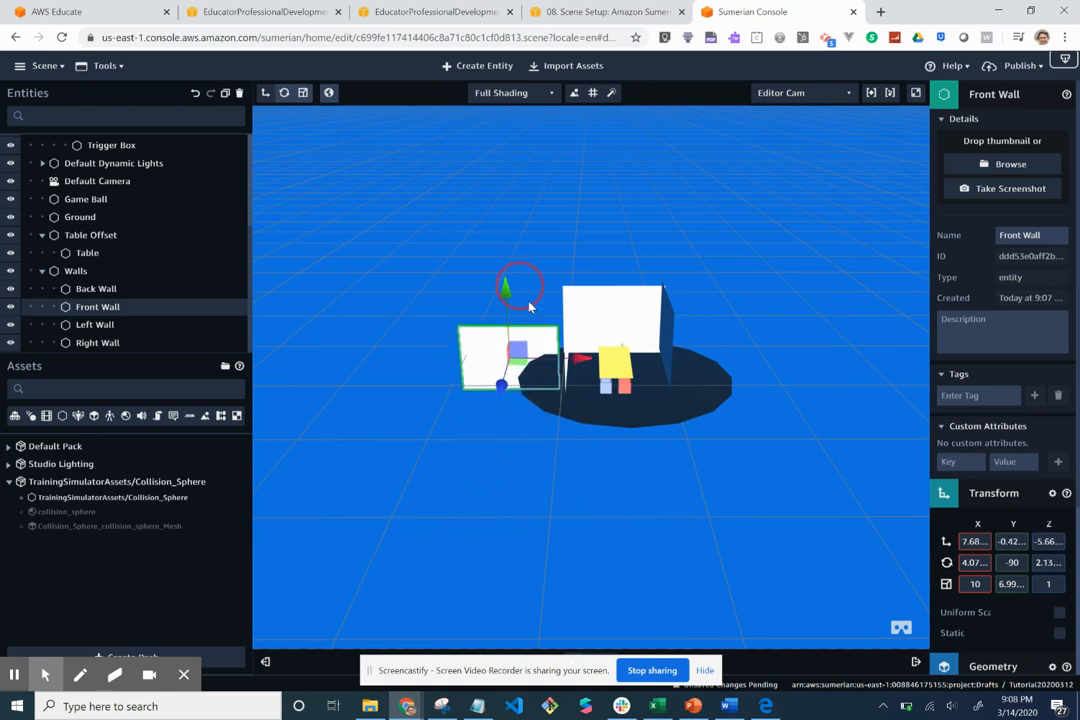
{"action": "left_click", "coordinate": [591, 362]}
{"action": "left_click", "coordinate": [508, 362]}
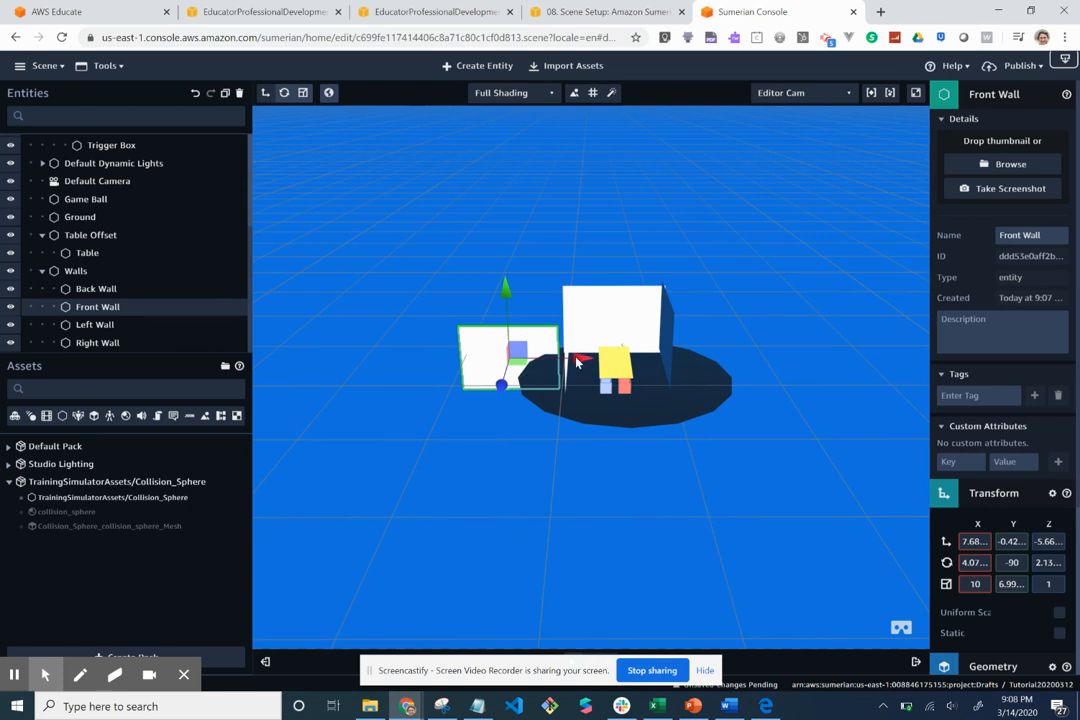
{"action": "left_click_drag", "start_coordinate": [508, 362], "coordinate": [681, 356]}
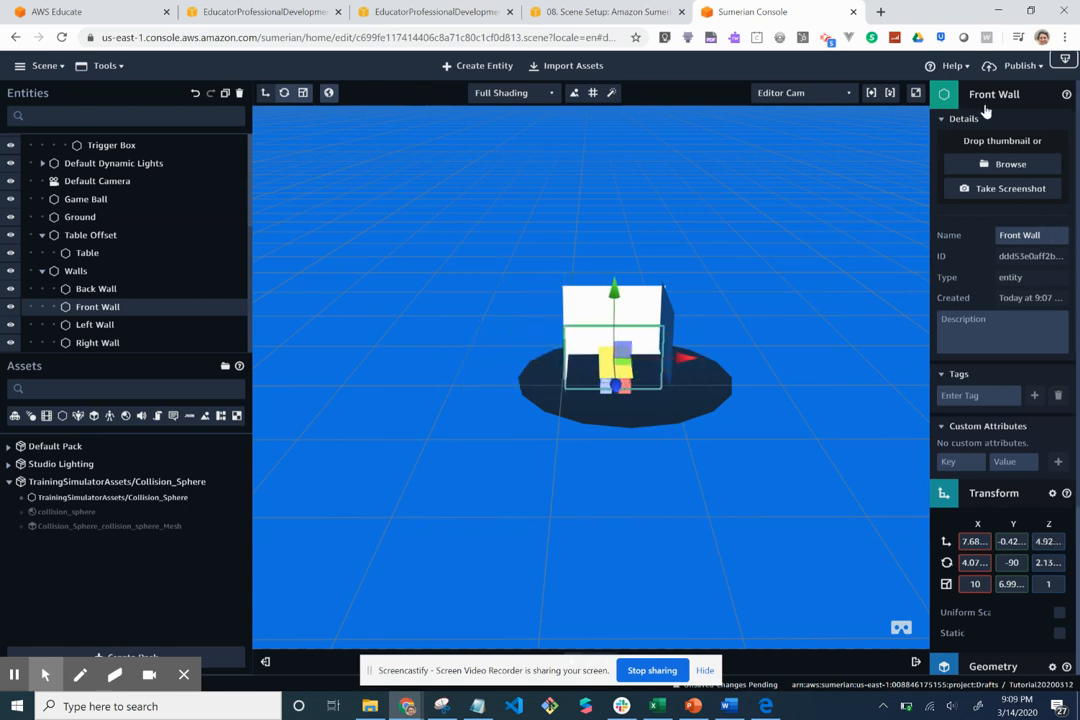
Set the Front Wall's Y rotation to 90 so that it faces the opposite way.
{"action": "scroll", "coordinate": [1000, 230], "scroll_direction": "down", "scroll_amount": 4}
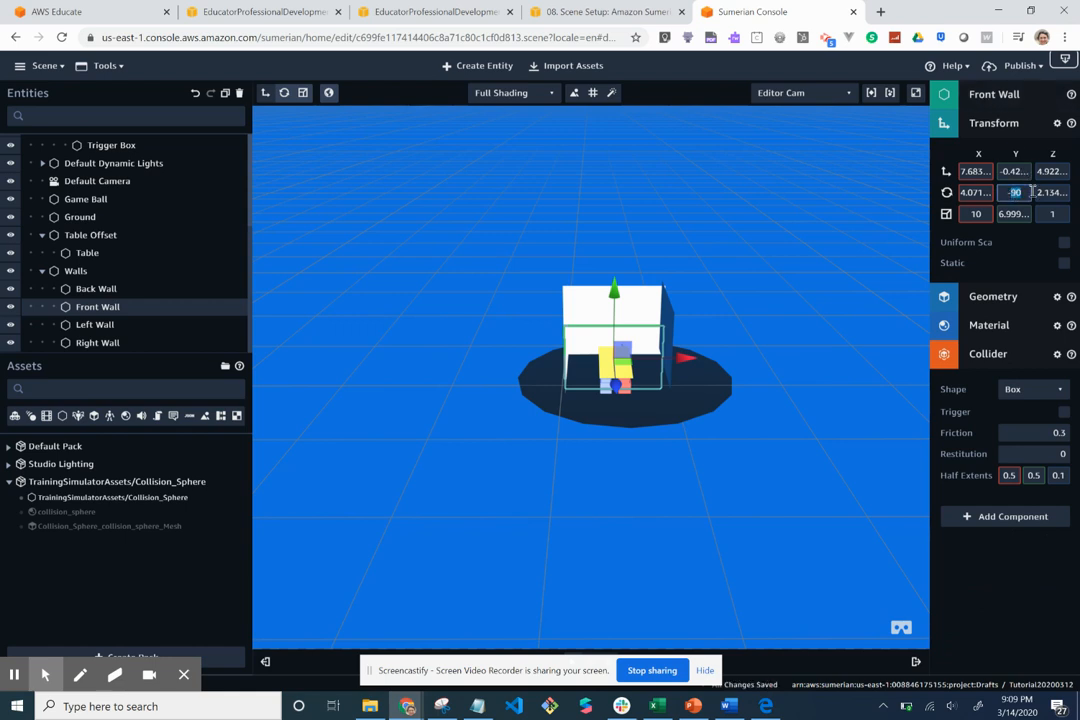
{"action": "type", "text": "-180"}
{"action": "key", "text": "BackSpace"}
{"action": "key", "text": "BackSpace"}
{"action": "key", "text": "BackSpace"}
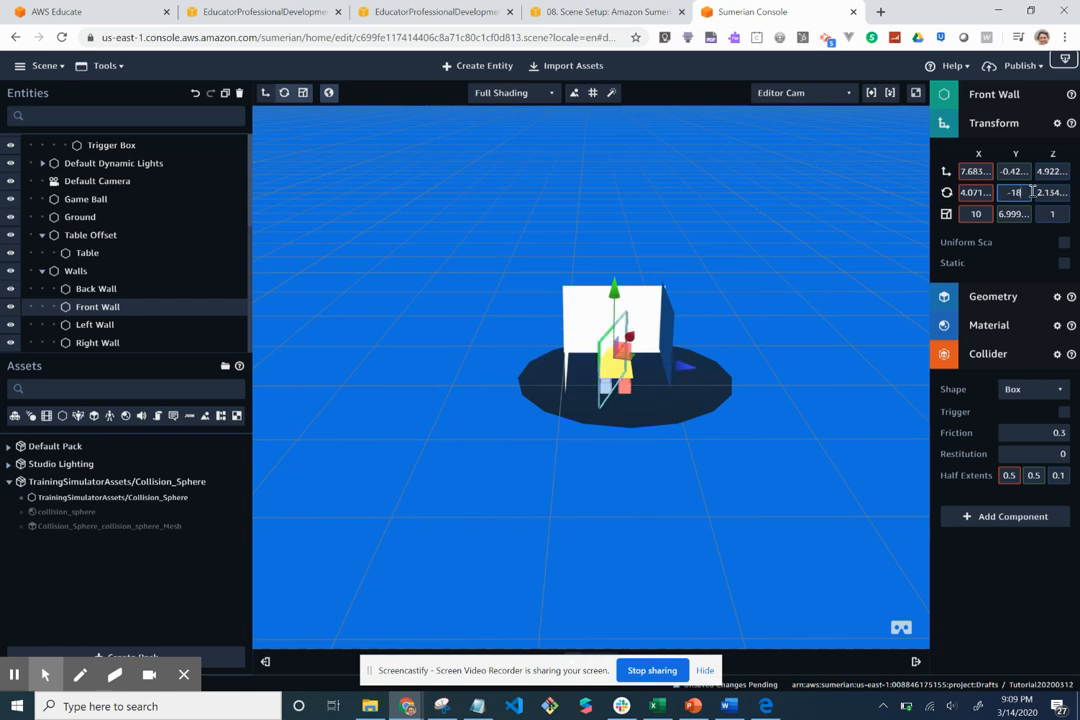
{"action": "type", "text": "90"}
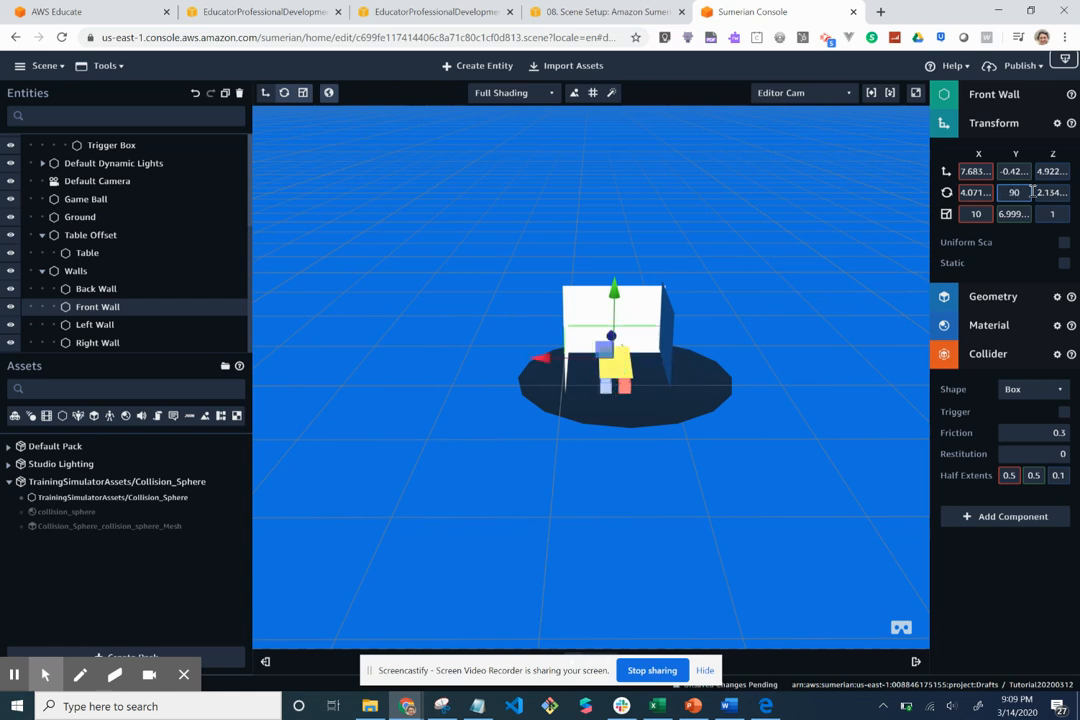
{"action": "left_click", "coordinate": [808, 419]}
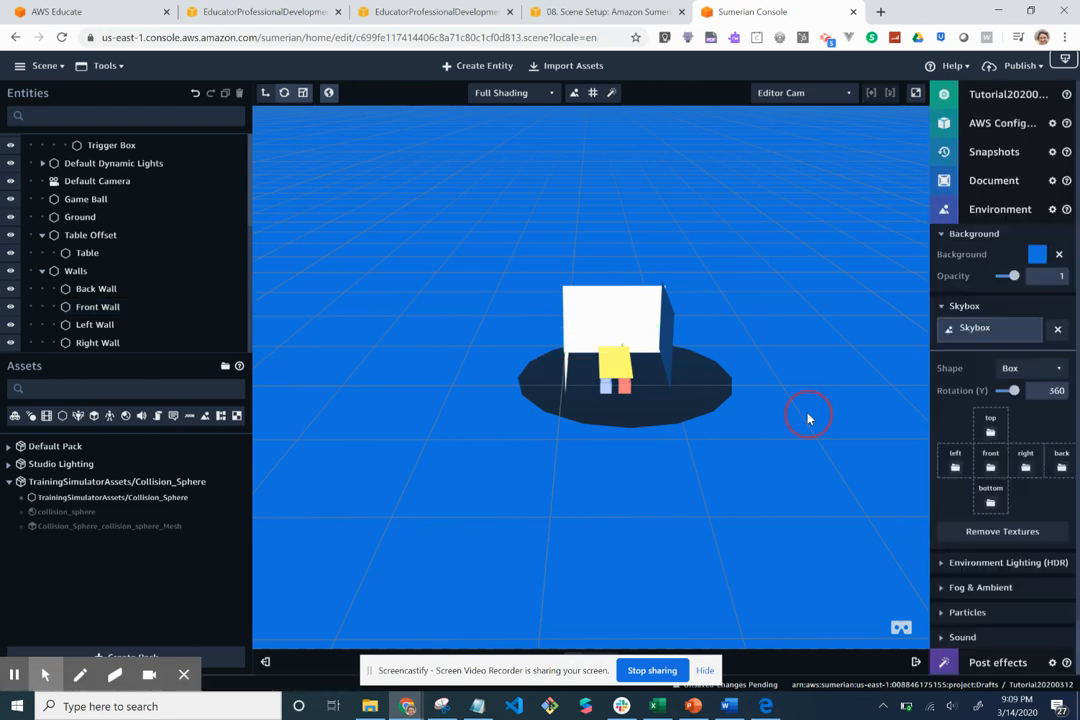
Move the Front Wall to the bucket end of the table, at about X -2.42, Y 3.99.
{"action": "left_click_drag", "start_coordinate": [808, 419], "coordinate": [530, 404]}
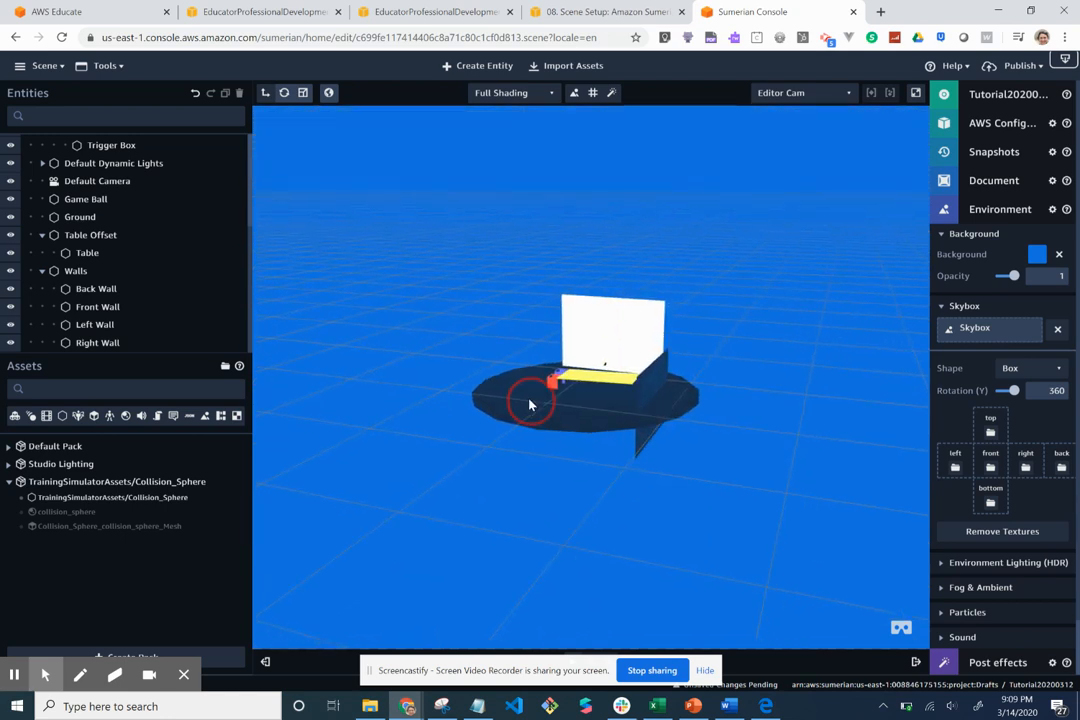
{"action": "left_click", "coordinate": [657, 382]}
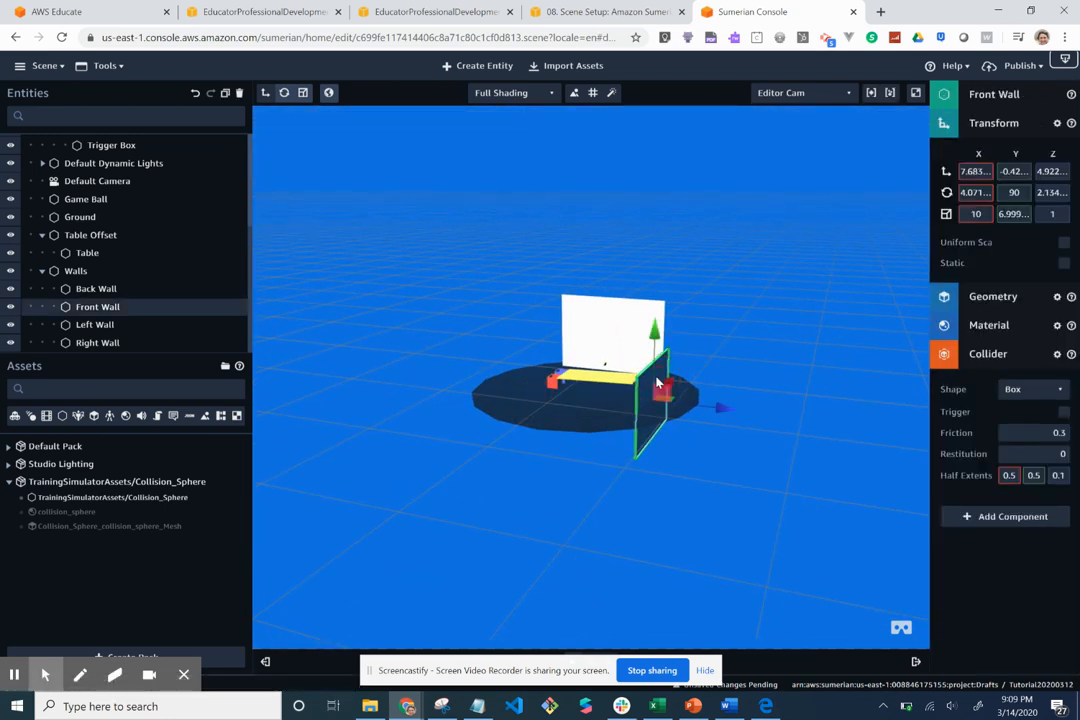
{"action": "left_click_drag", "start_coordinate": [728, 415], "coordinate": [556, 333]}
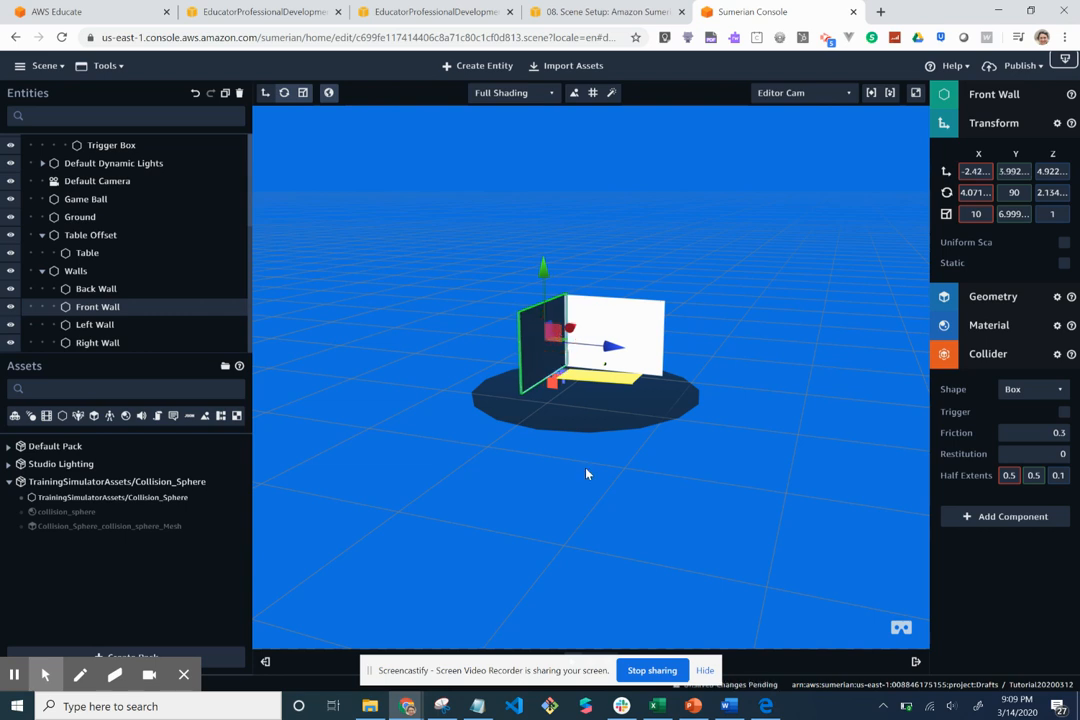
{"action": "left_click", "coordinate": [588, 474]}
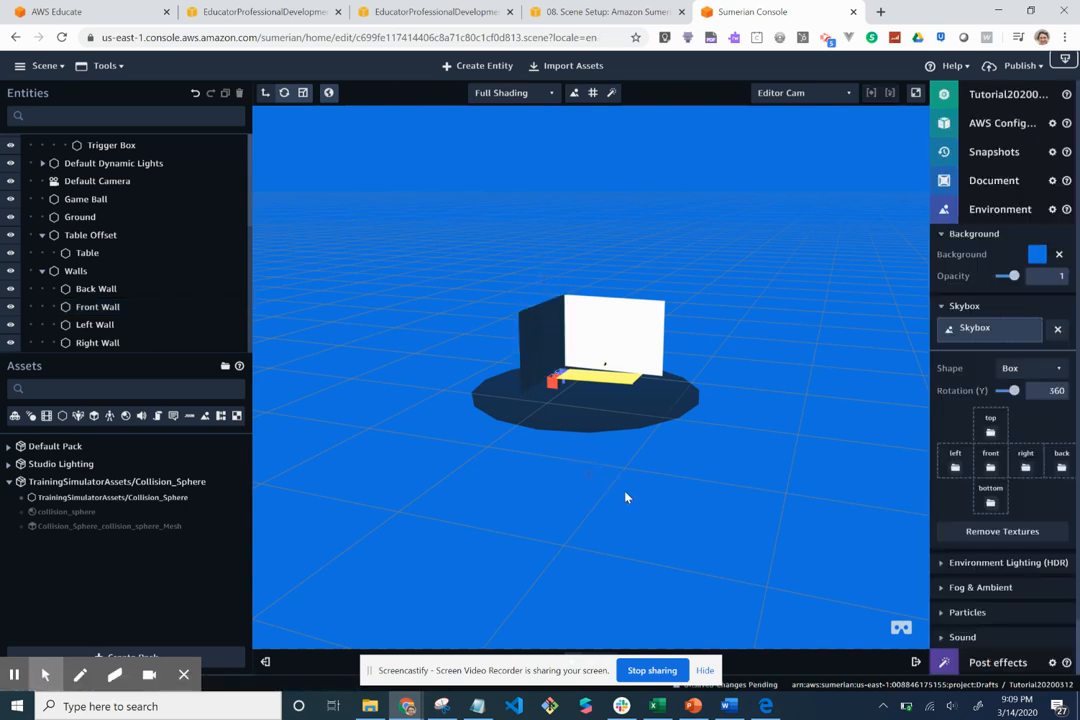
Lower the Right Wall to about Y 3.31 and shift it to about Z 9.61 to align it with the adjoining wall.
{"action": "left_click_drag", "start_coordinate": [639, 501], "coordinate": [800, 517]}
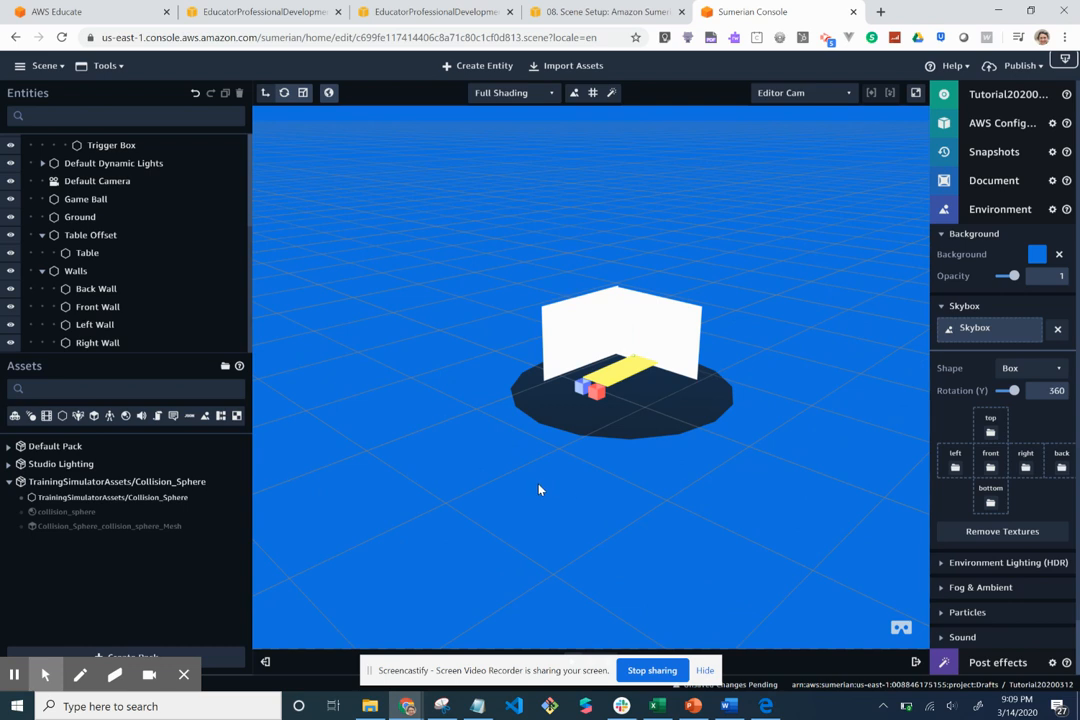
{"action": "left_click_drag", "start_coordinate": [539, 486], "coordinate": [629, 496]}
{"action": "left_click_drag", "start_coordinate": [458, 451], "coordinate": [591, 368]}
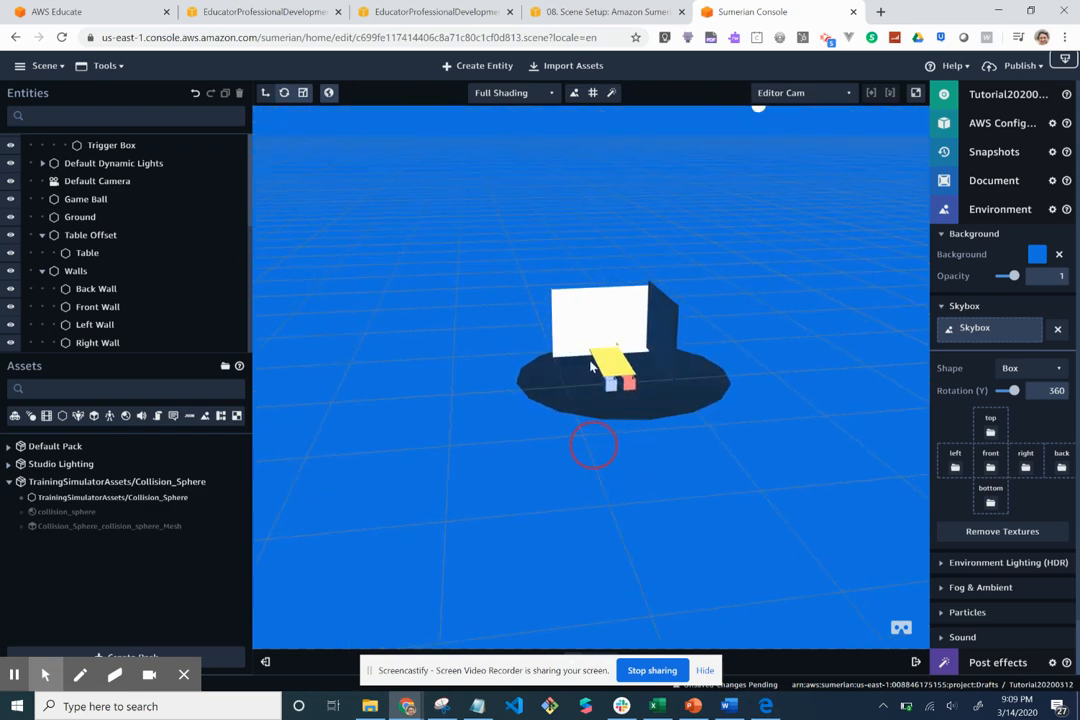
{"action": "scroll", "coordinate": [590, 367], "scroll_direction": "up", "scroll_amount": 5}
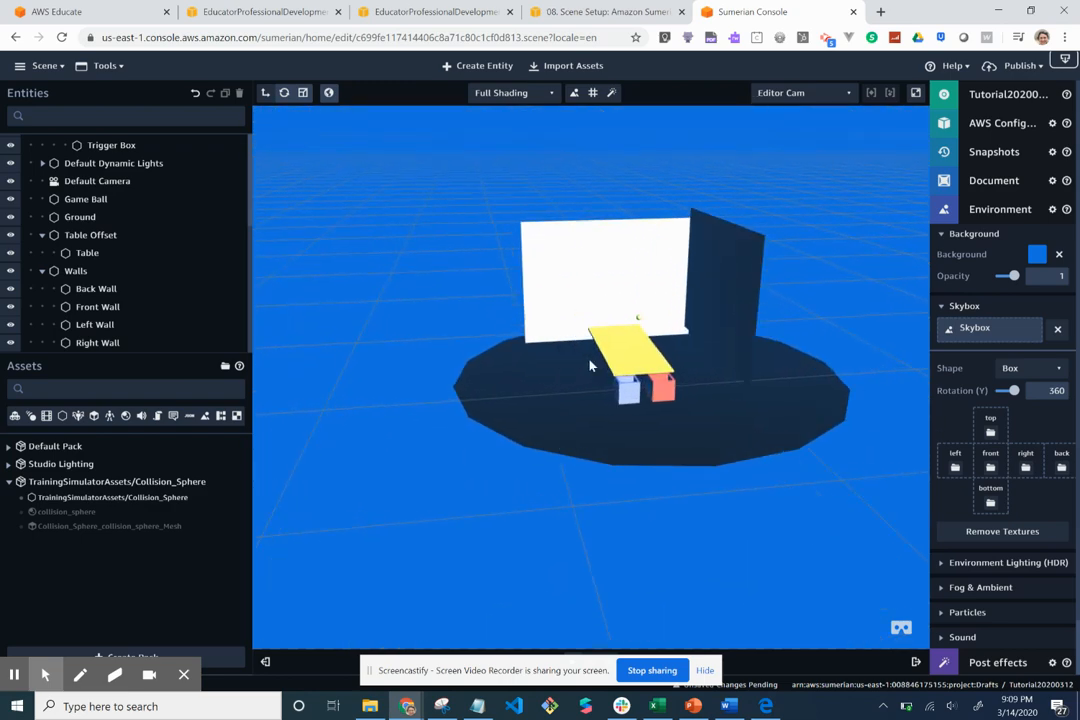
{"action": "scroll", "coordinate": [590, 366], "scroll_direction": "up", "scroll_amount": 6}
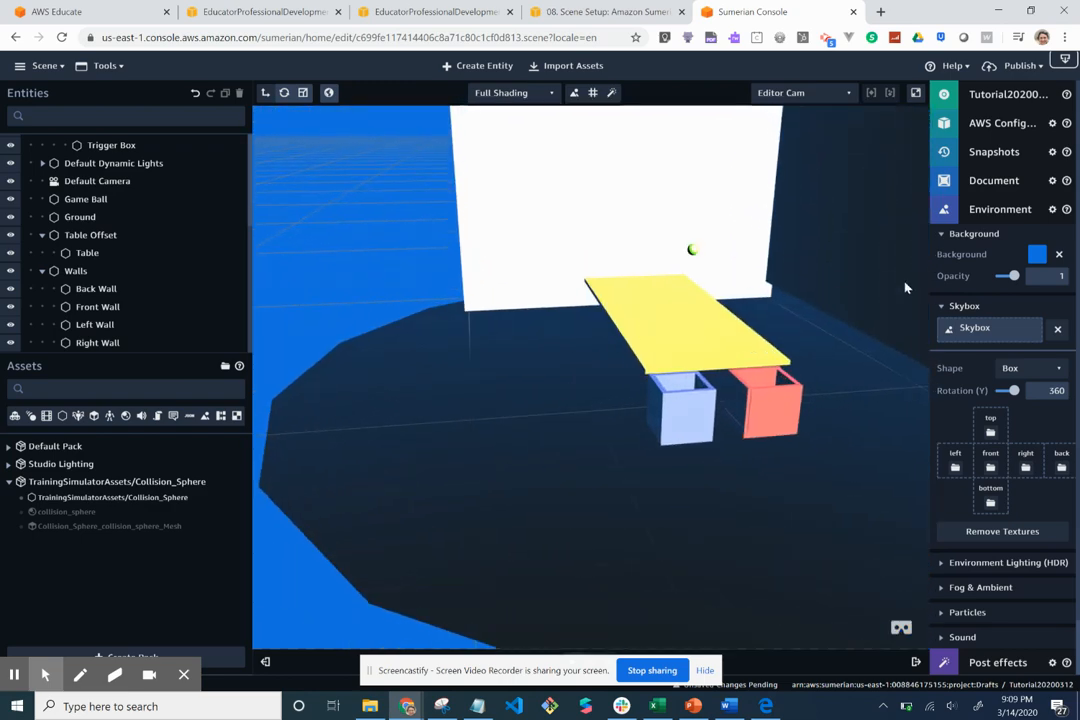
{"action": "left_click", "coordinate": [854, 268]}
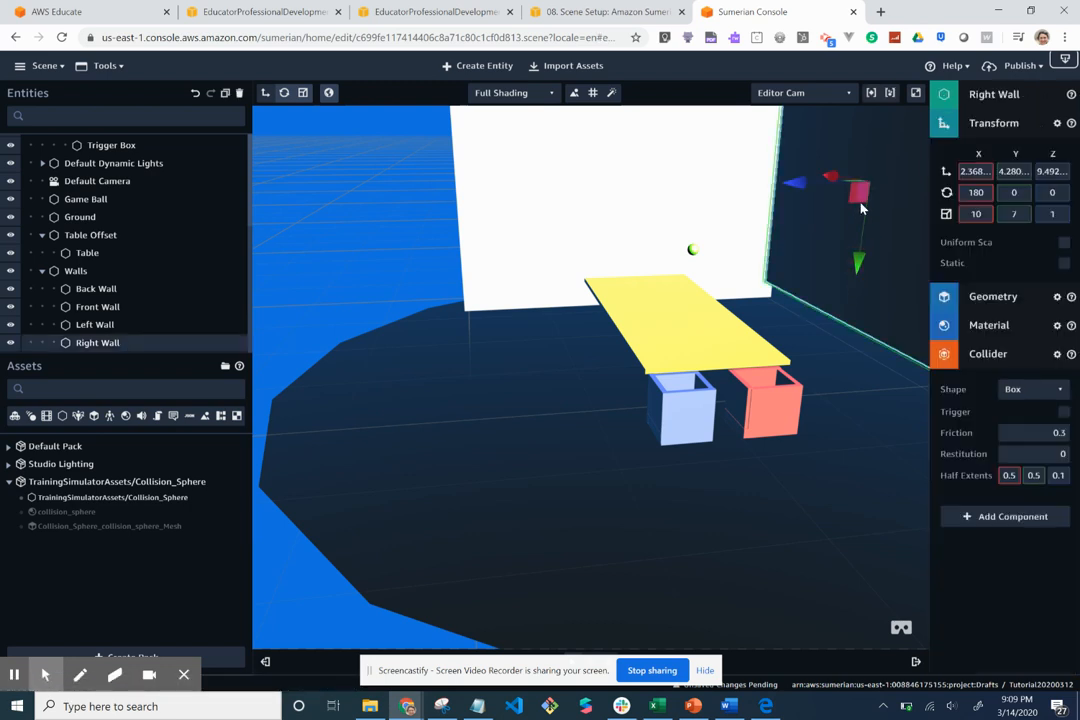
{"action": "left_click_drag", "start_coordinate": [860, 197], "coordinate": [858, 236]}
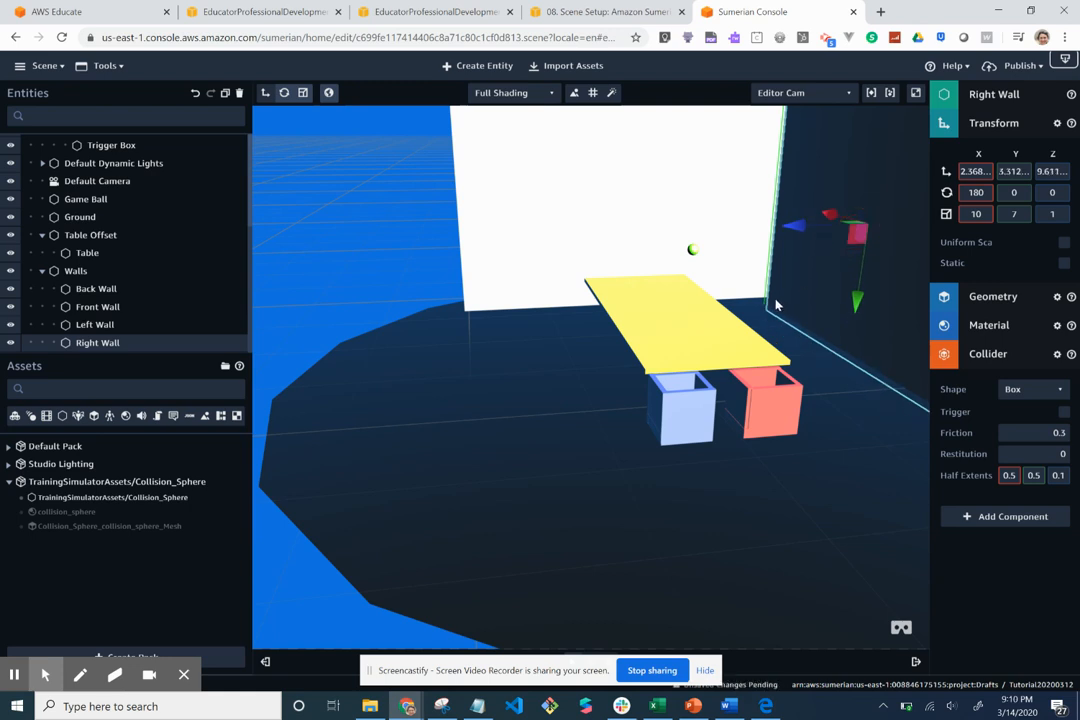
{"action": "scroll", "coordinate": [775, 306], "scroll_direction": "up", "scroll_amount": 3}
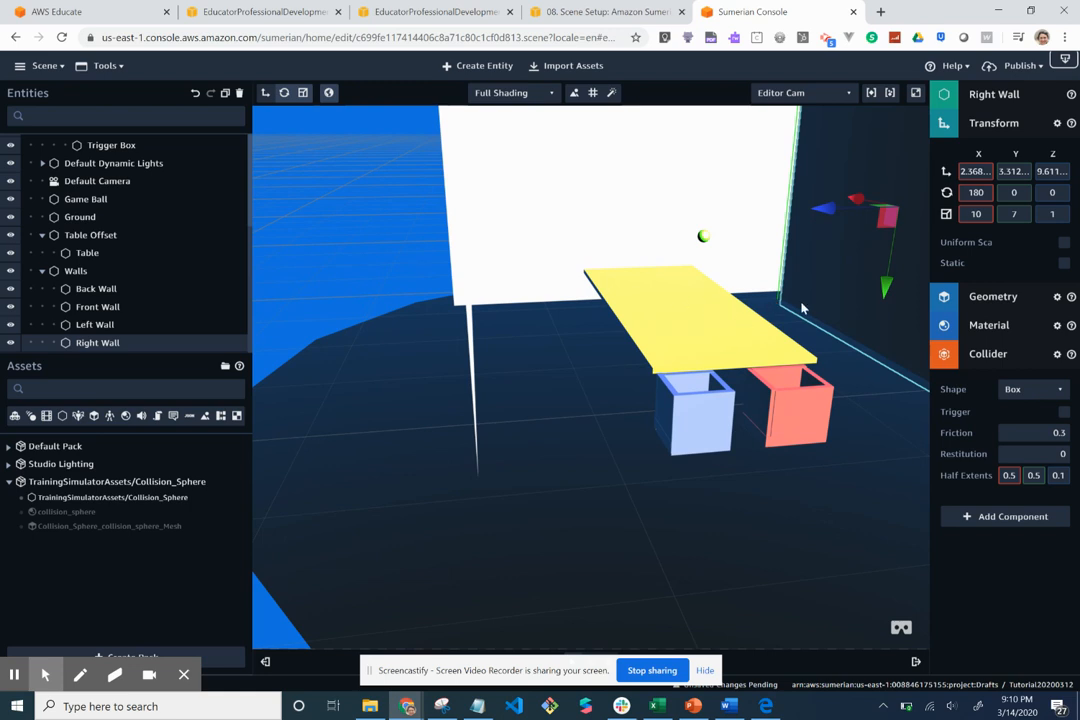
Examine the walls, table and buckets from several angles to check how the walls meet each other and the ground.
{"action": "left_click_drag", "start_coordinate": [797, 330], "coordinate": [740, 318]}
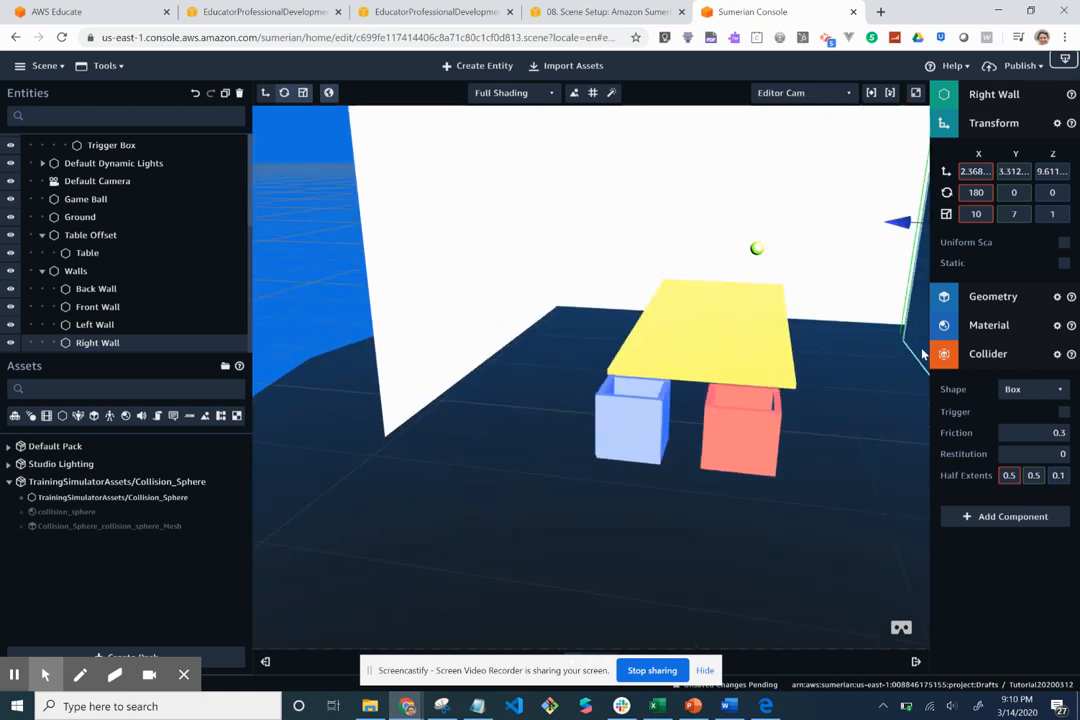
{"action": "left_click", "coordinate": [818, 338]}
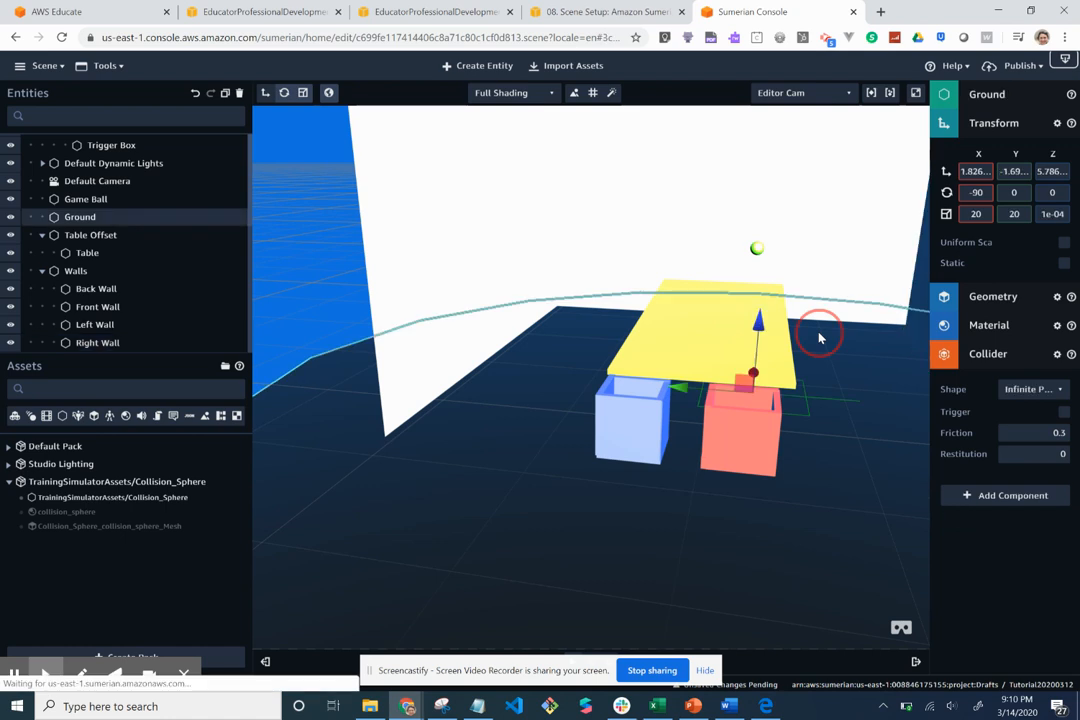
{"action": "scroll", "coordinate": [823, 262], "scroll_direction": "down", "scroll_amount": 2}
{"action": "left_click", "coordinate": [823, 261]}
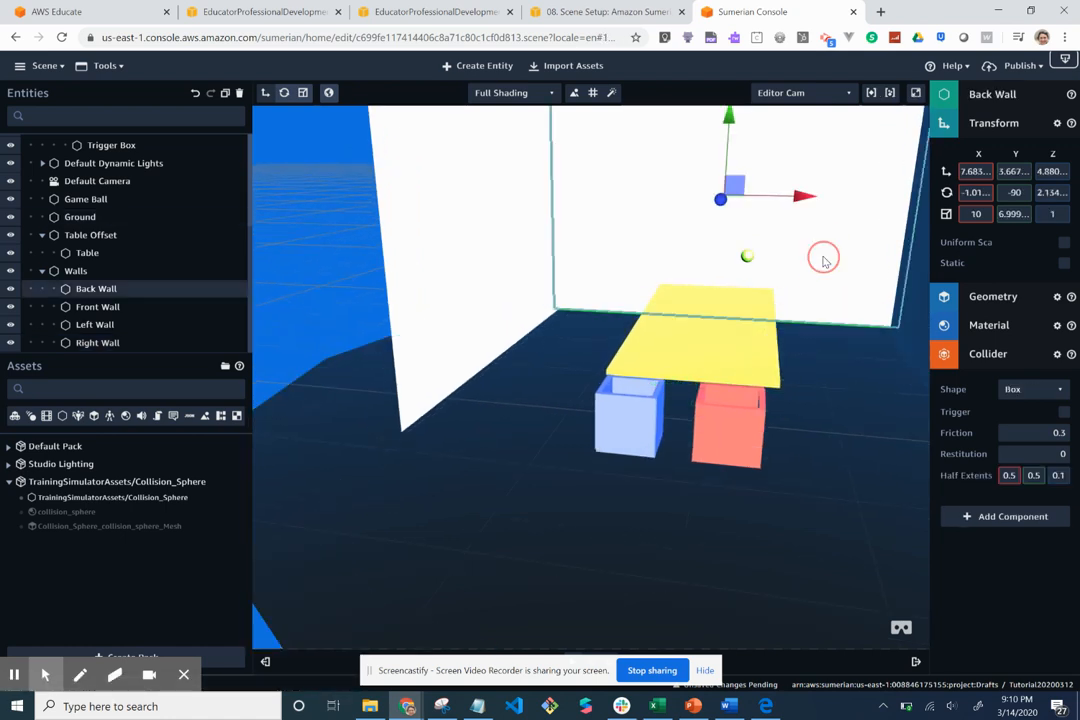
{"action": "scroll", "coordinate": [795, 371], "scroll_direction": "up", "scroll_amount": 4}
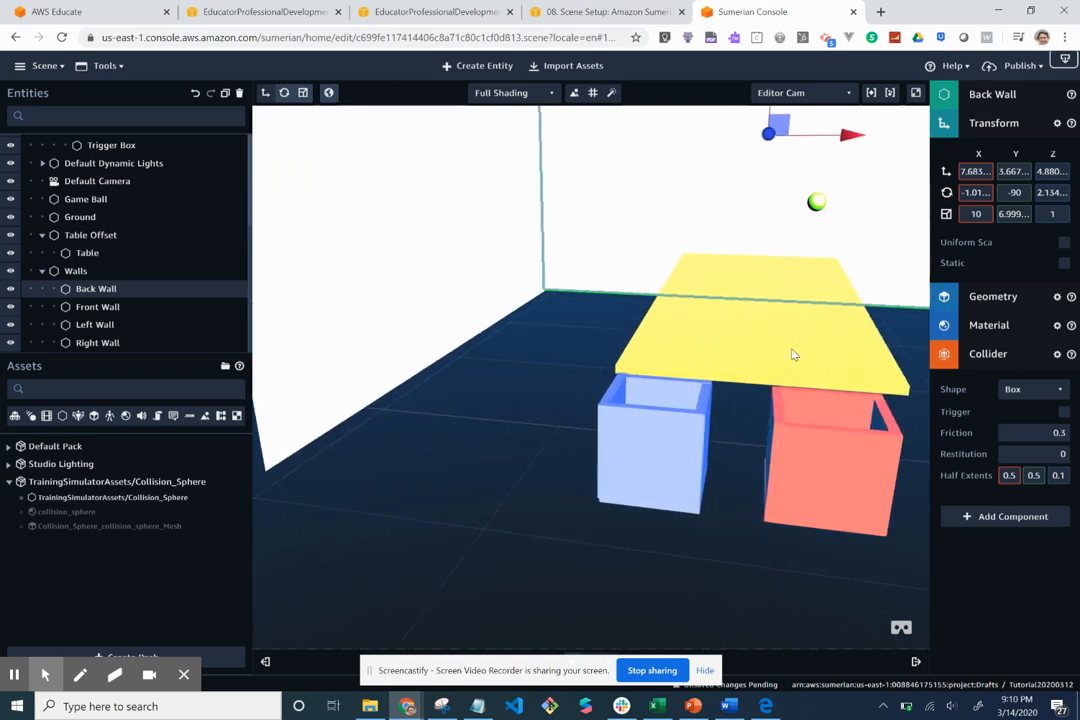
{"action": "left_click_drag", "start_coordinate": [793, 354], "coordinate": [537, 328]}
{"action": "left_click", "coordinate": [595, 343]}
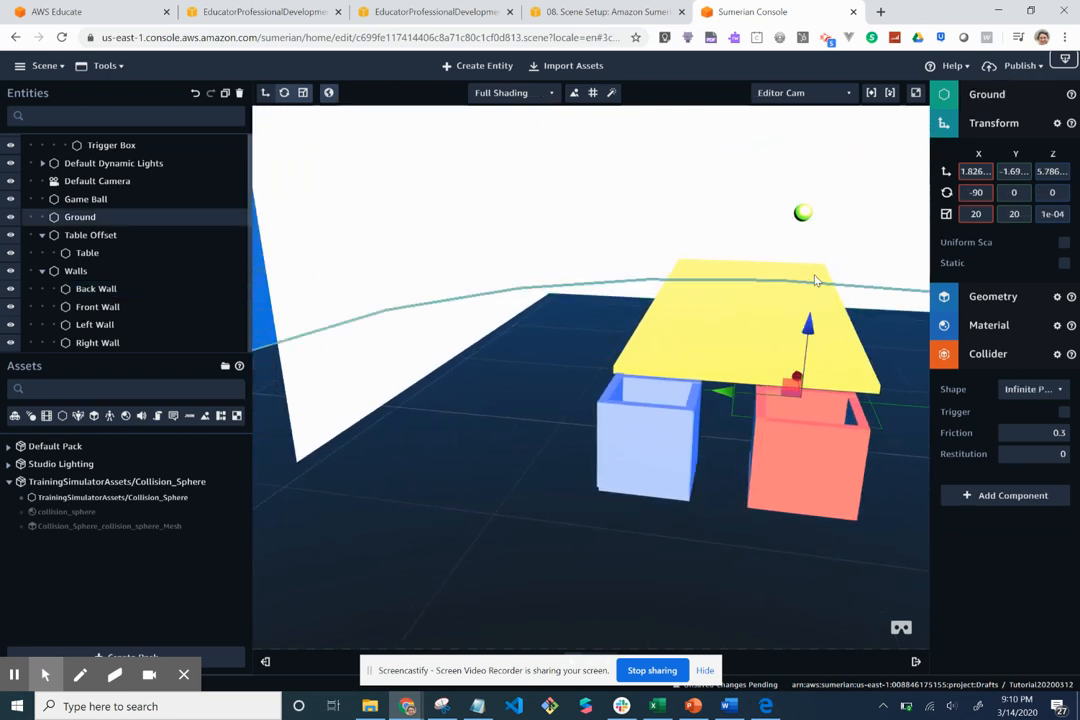
{"action": "left_click_drag", "start_coordinate": [815, 280], "coordinate": [186, 260]}
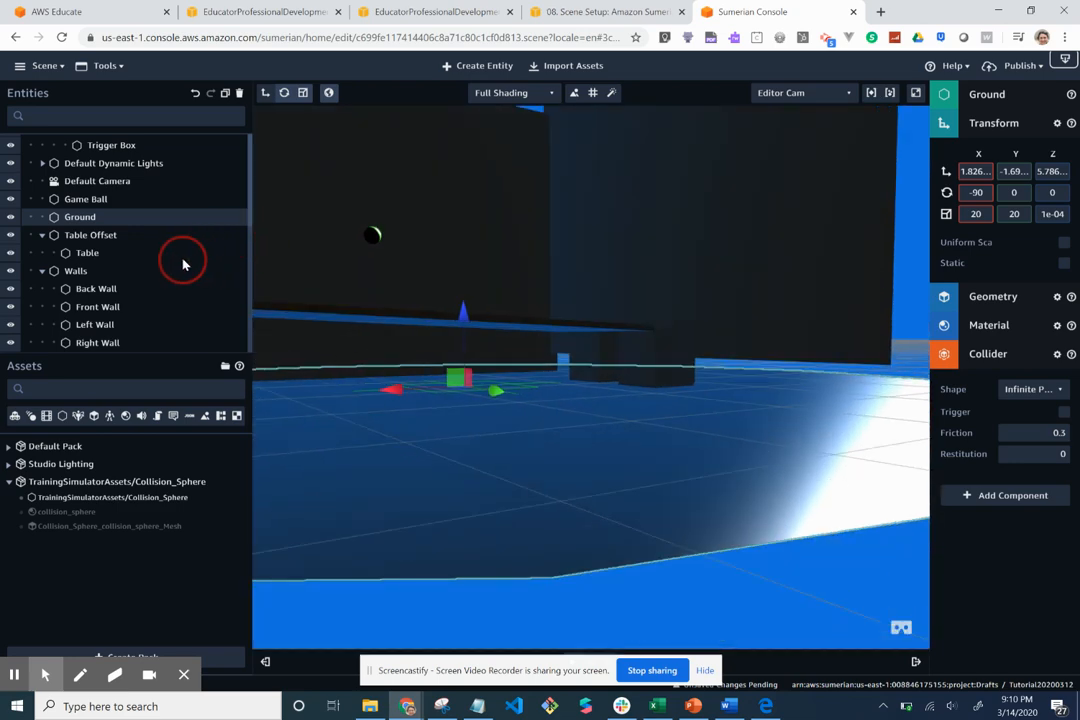
{"action": "right_click", "coordinate": [184, 261]}
{"action": "left_click", "coordinate": [447, 277]}
{"action": "left_click_drag", "start_coordinate": [448, 280], "coordinate": [877, 302]}
{"action": "left_click", "coordinate": [877, 302]}
{"action": "scroll", "coordinate": [877, 302], "scroll_direction": "down", "scroll_amount": 1}
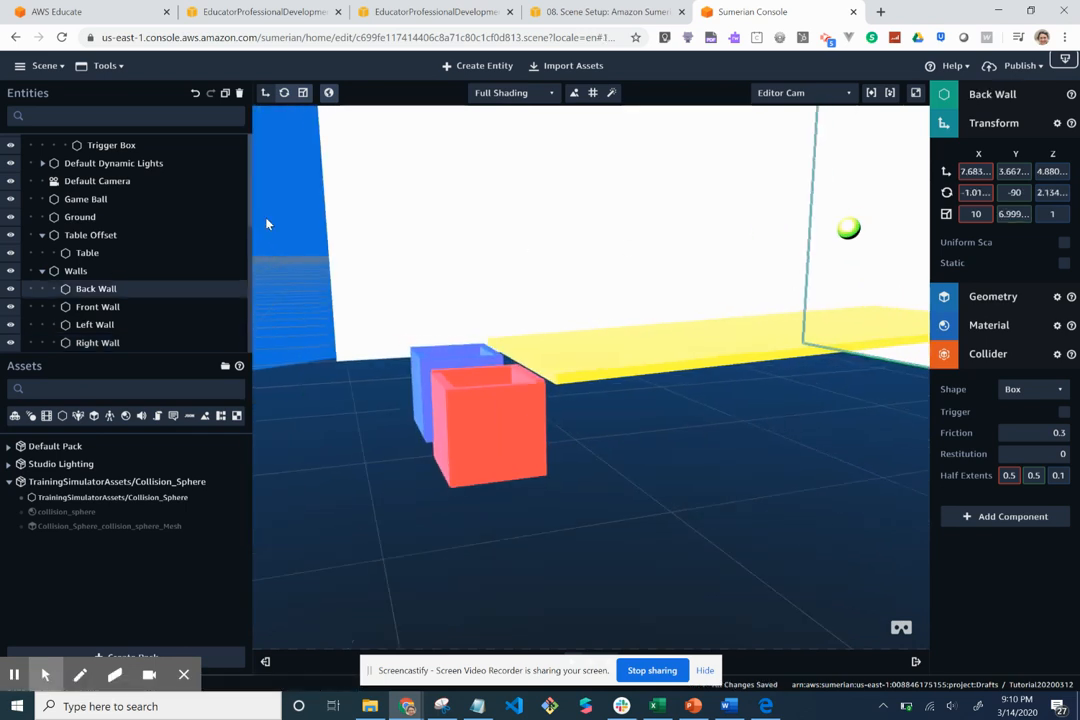
{"action": "scroll", "coordinate": [538, 333], "scroll_direction": "up", "scroll_amount": 2}
{"action": "scroll", "coordinate": [538, 333], "scroll_direction": "down", "scroll_amount": 2}
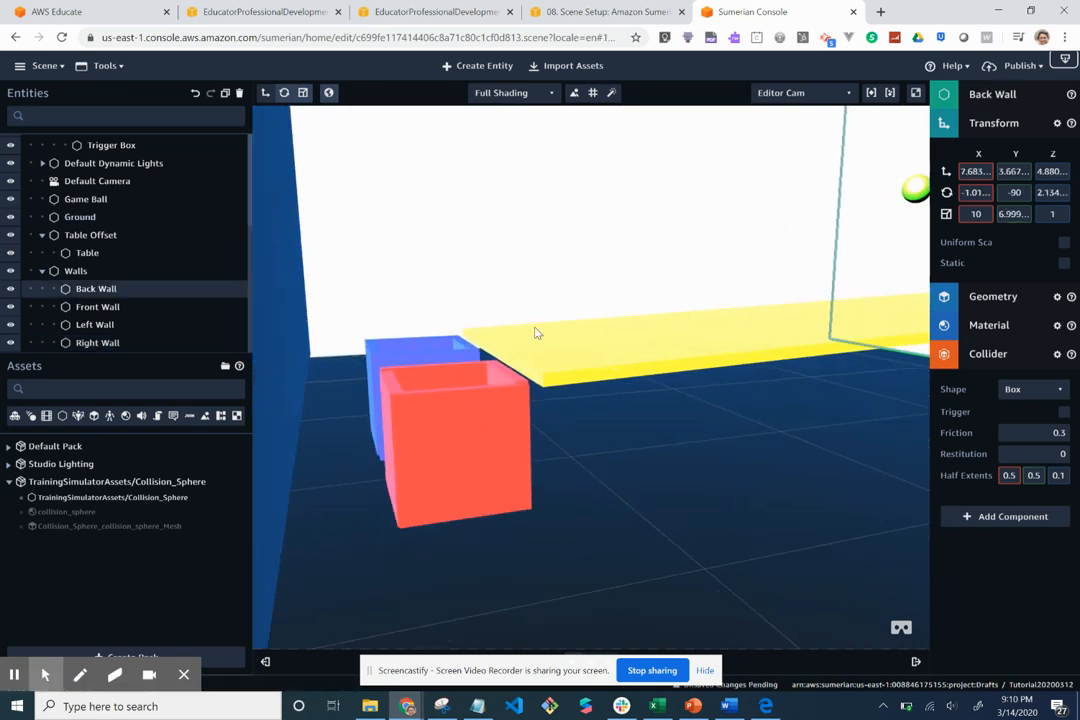
{"action": "scroll", "coordinate": [535, 333], "scroll_direction": "down", "scroll_amount": 2}
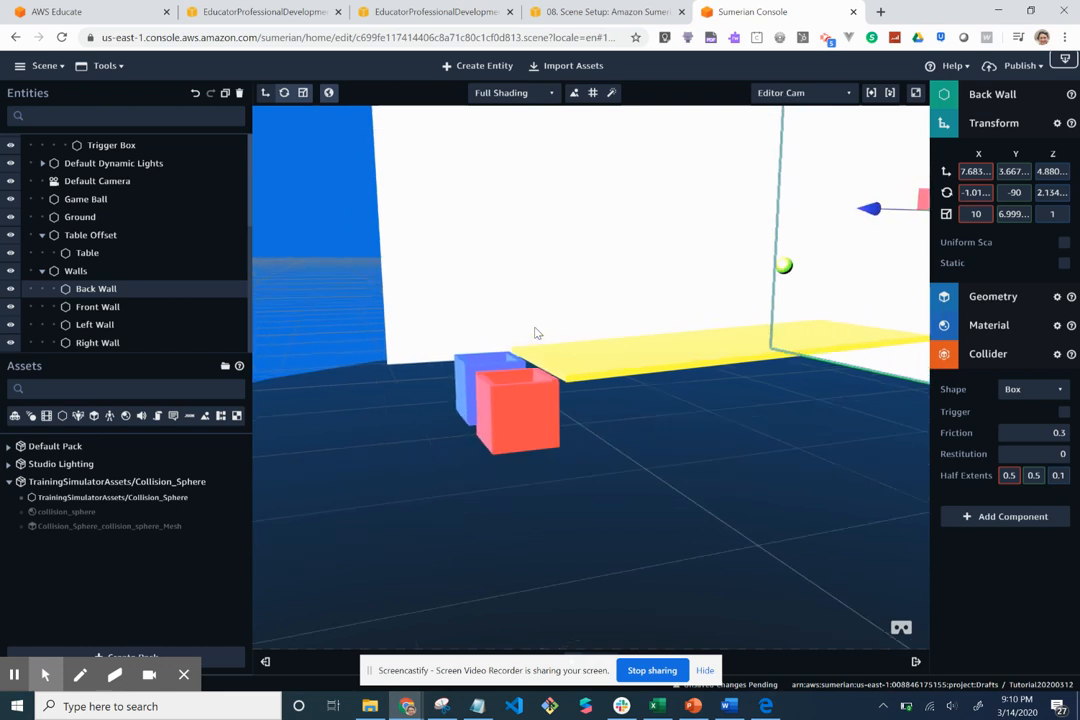
{"action": "left_click", "coordinate": [568, 465]}
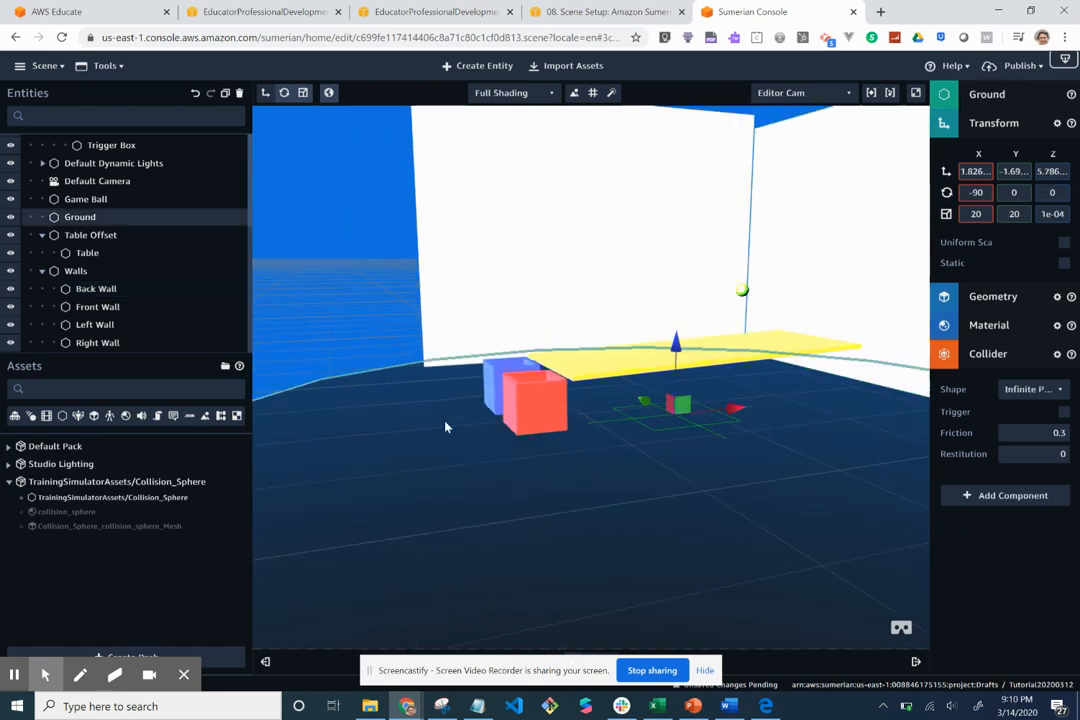
{"action": "left_click", "coordinate": [128, 290]}
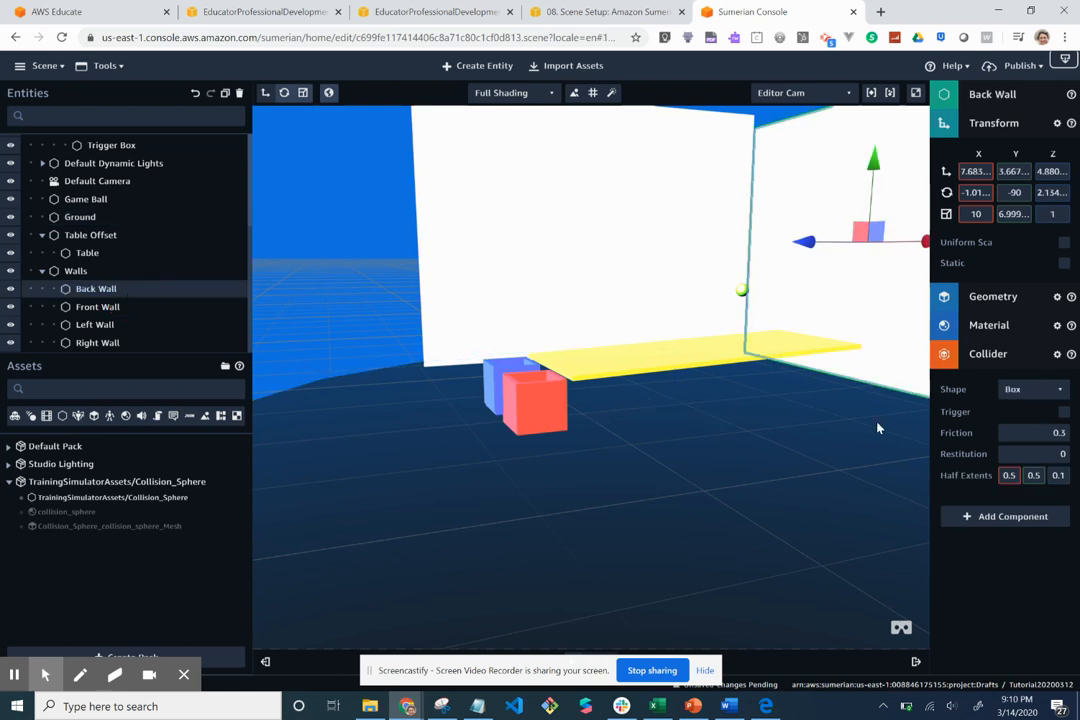
Lower the Front Wall at the bucket end of the table so that its base reaches down to the ground.
{"action": "left_click_drag", "start_coordinate": [735, 454], "coordinate": [704, 436]}
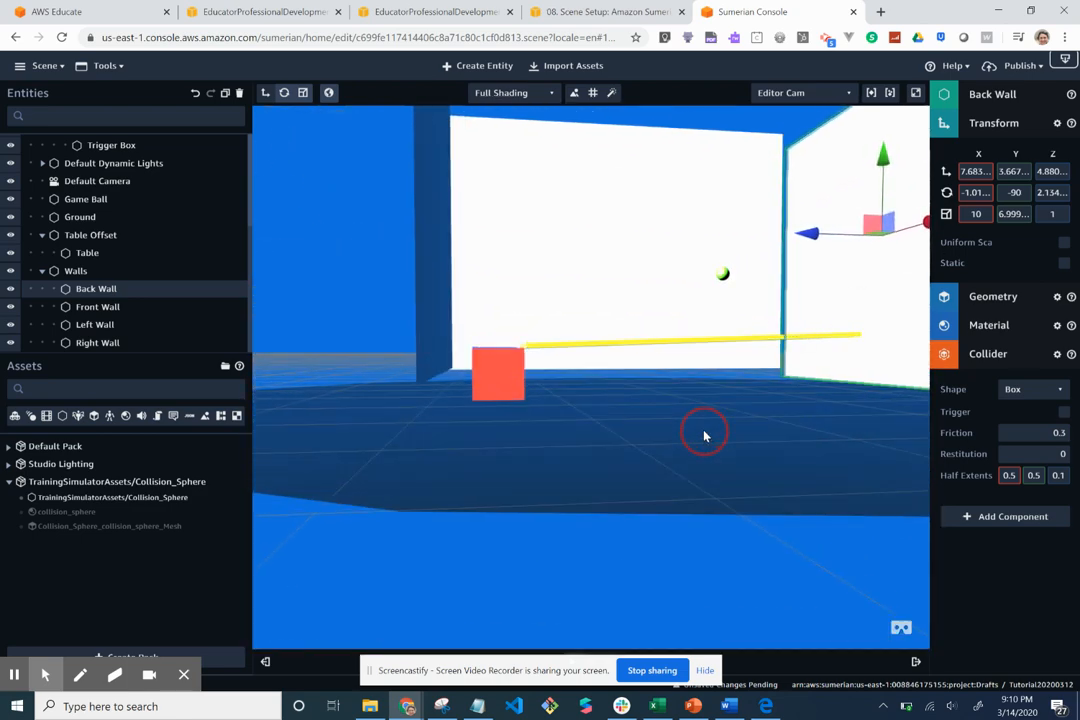
{"action": "left_click", "coordinate": [433, 309]}
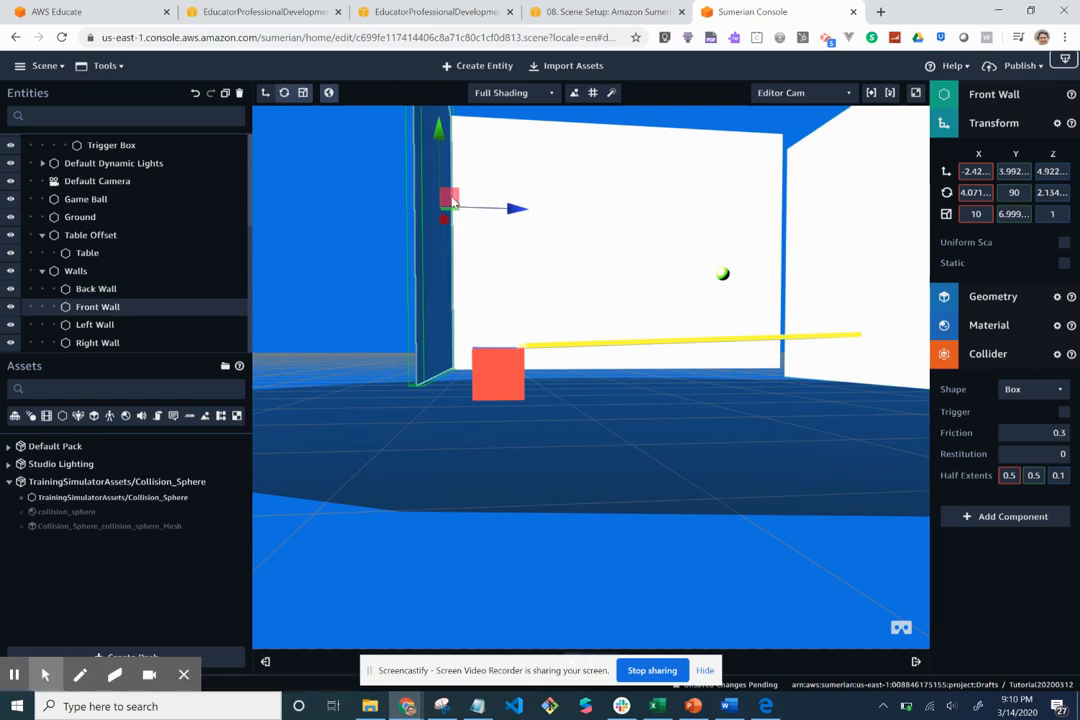
{"action": "left_click_drag", "start_coordinate": [452, 202], "coordinate": [452, 238]}
Lower the Left Wall to about Y 3.27 to bring its base closer to the ground, keeping its depth position.
{"action": "left_click", "coordinate": [584, 308]}
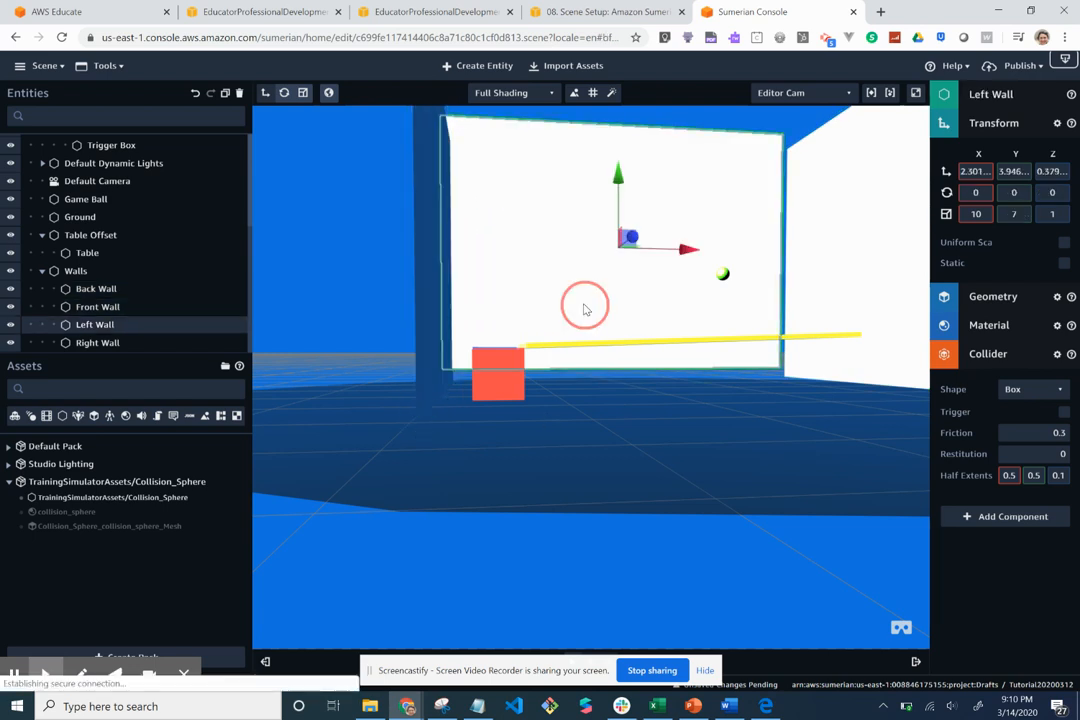
{"action": "left_click_drag", "start_coordinate": [628, 237], "coordinate": [628, 262]}
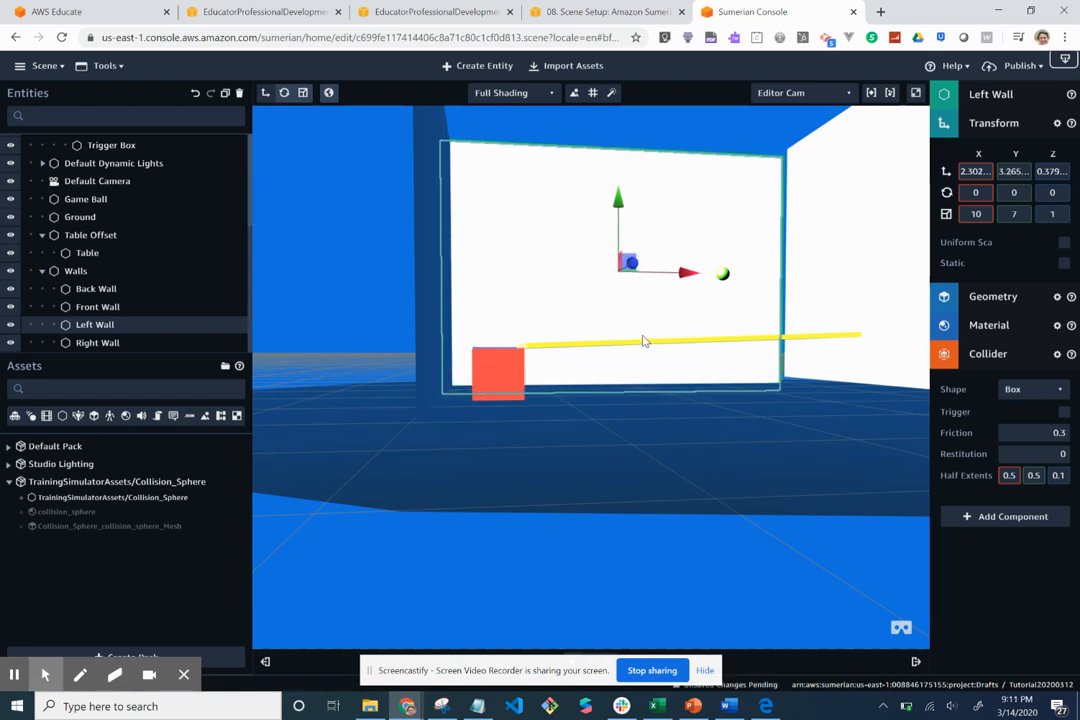
{"action": "left_click", "coordinate": [697, 417]}
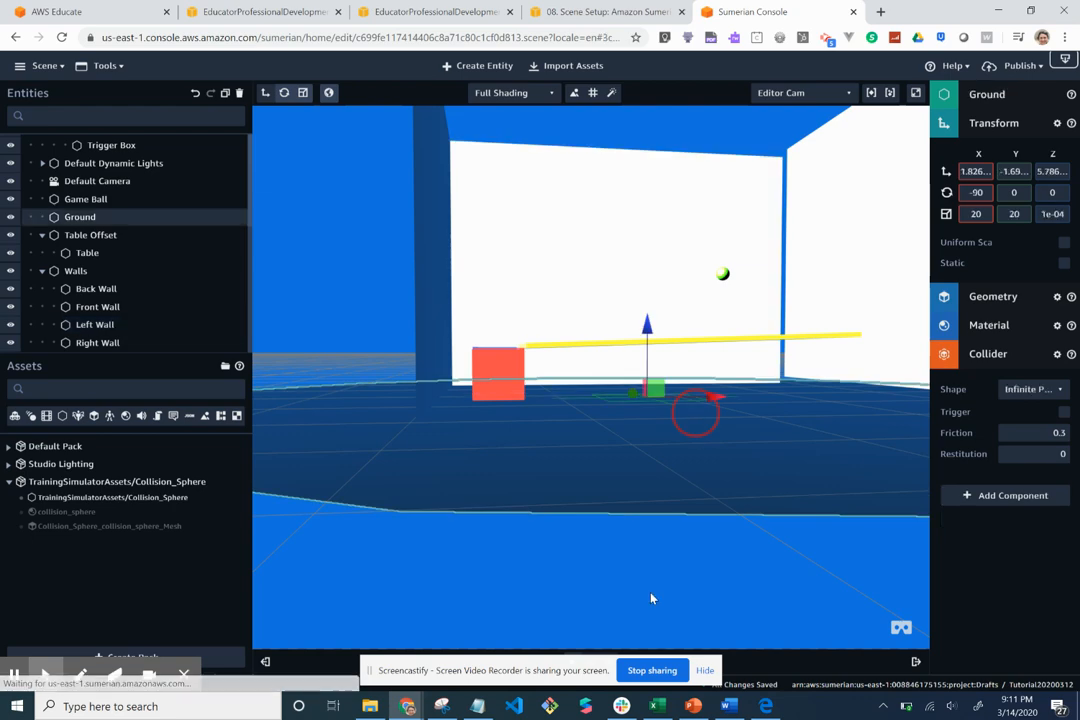
Dismiss the screen-sharing notice and play the scene to watch how the ball moves among the table, buckets and walls.
{"action": "left_click", "coordinate": [705, 671]}
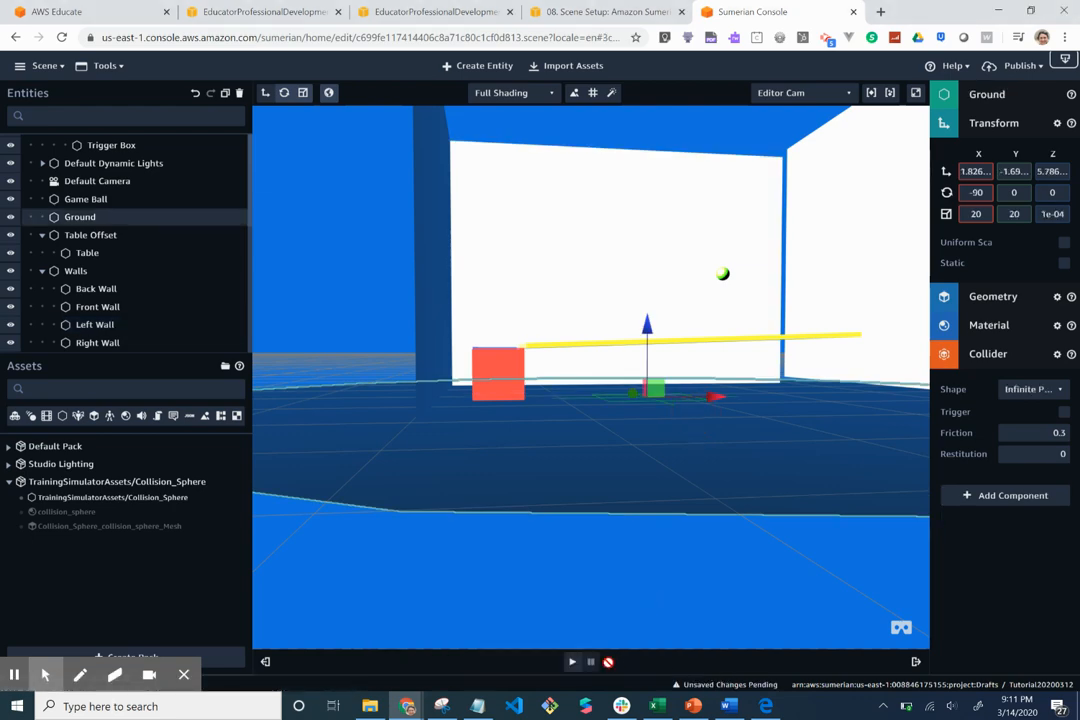
{"action": "left_click", "coordinate": [573, 663]}
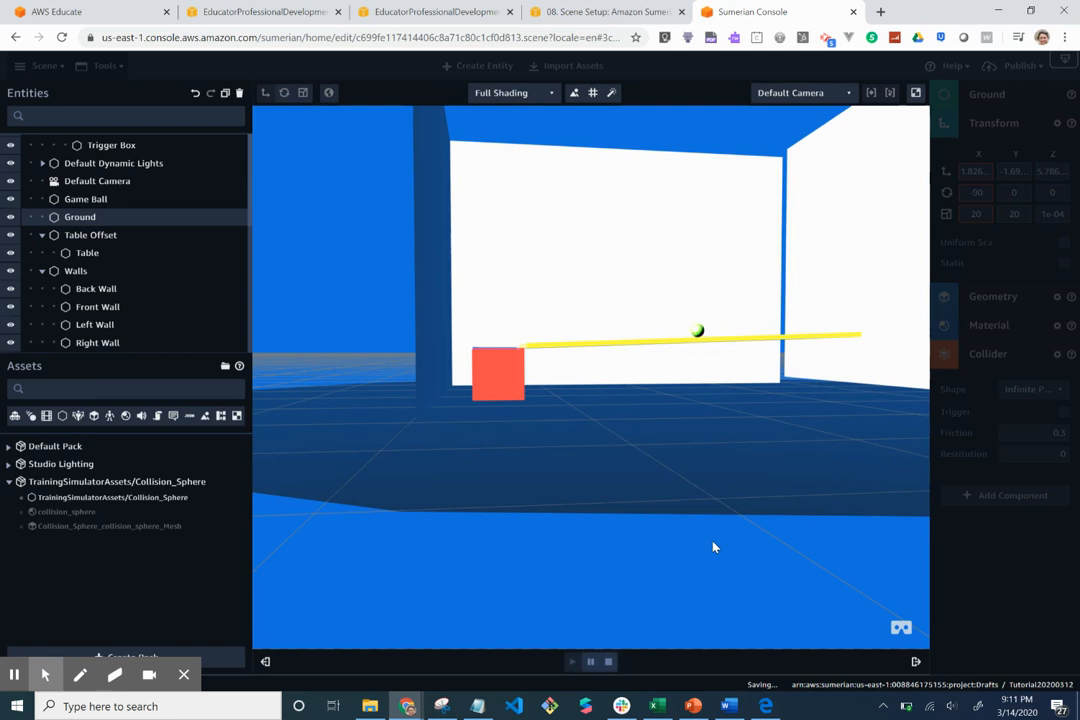
{"action": "left_click_drag", "start_coordinate": [713, 550], "coordinate": [713, 563]}
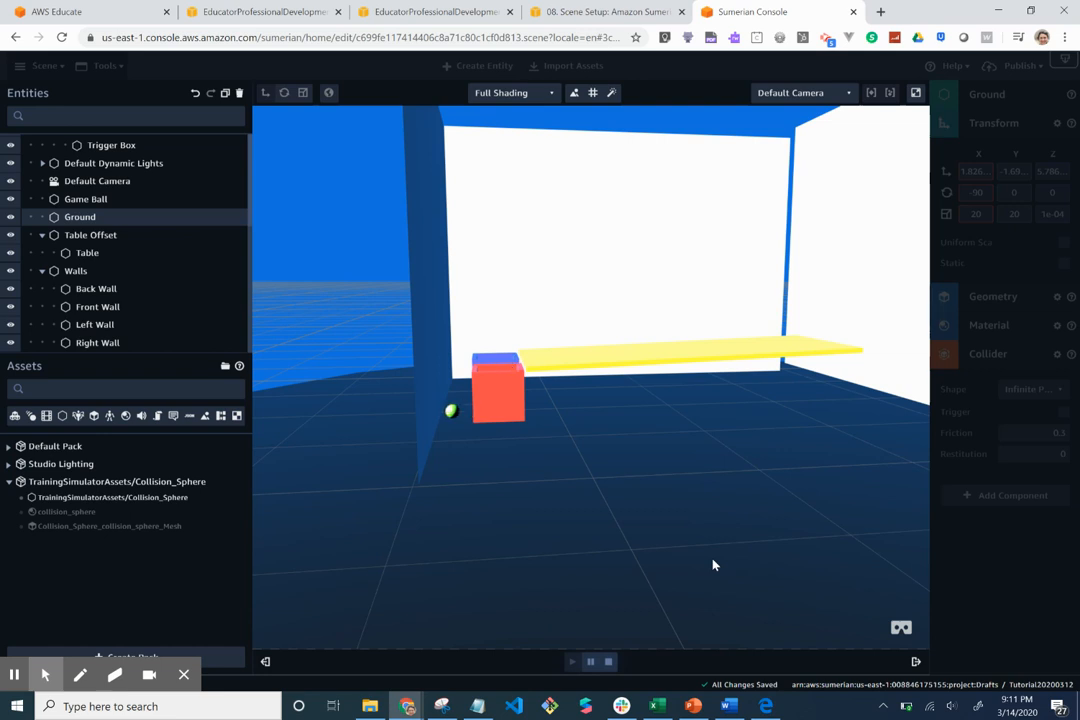
{"action": "mouse_move", "coordinate": [713, 565]}
{"action": "left_mouse_down"}
{"action": "mouse_move", "coordinate": [695, 638]}
{"action": "mouse_move", "coordinate": [636, 617]}
{"action": "mouse_move", "coordinate": [755, 636]}
{"action": "mouse_move", "coordinate": [730, 578]}
{"action": "left_mouse_up"}
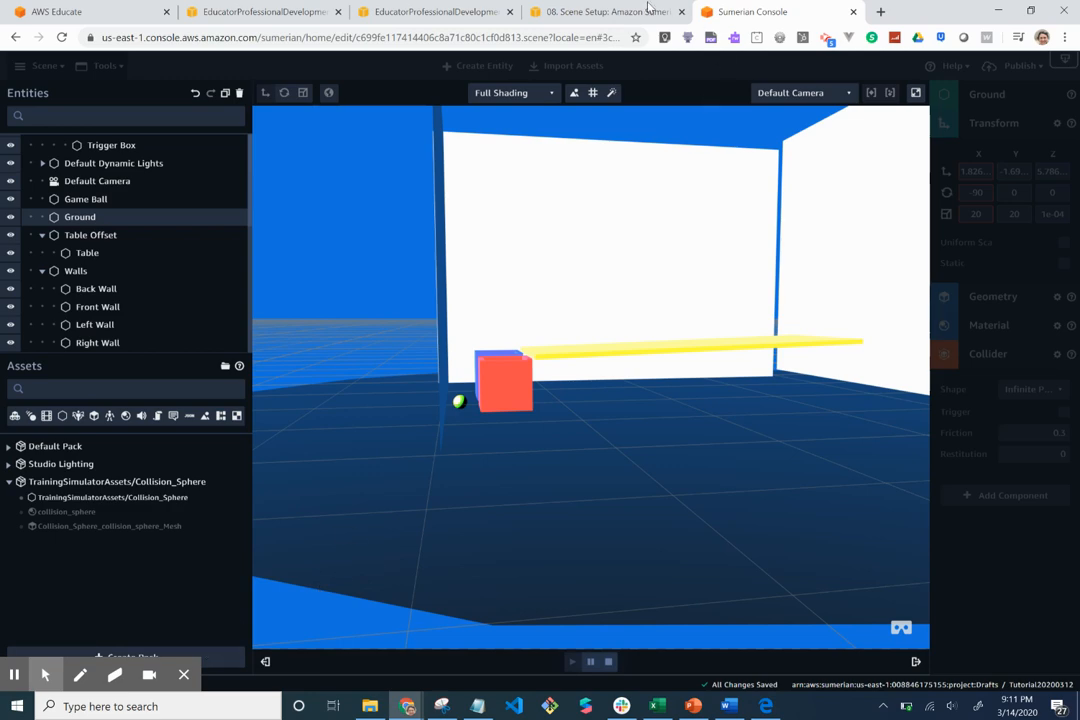
Switch to the 08. Scene Setup lesson page and view its paused tutorial video.
{"action": "left_click", "coordinate": [614, 12]}
{"action": "scroll", "coordinate": [478, 452], "scroll_direction": "down", "scroll_amount": 3}
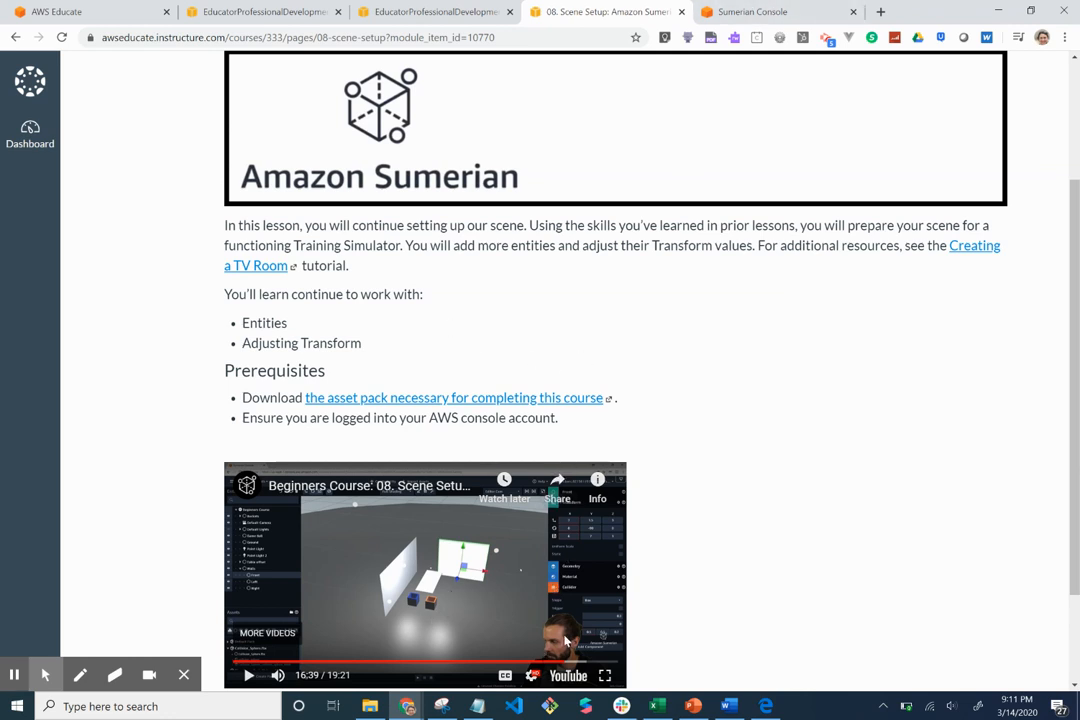
{"action": "right_click", "coordinate": [557, 645]}
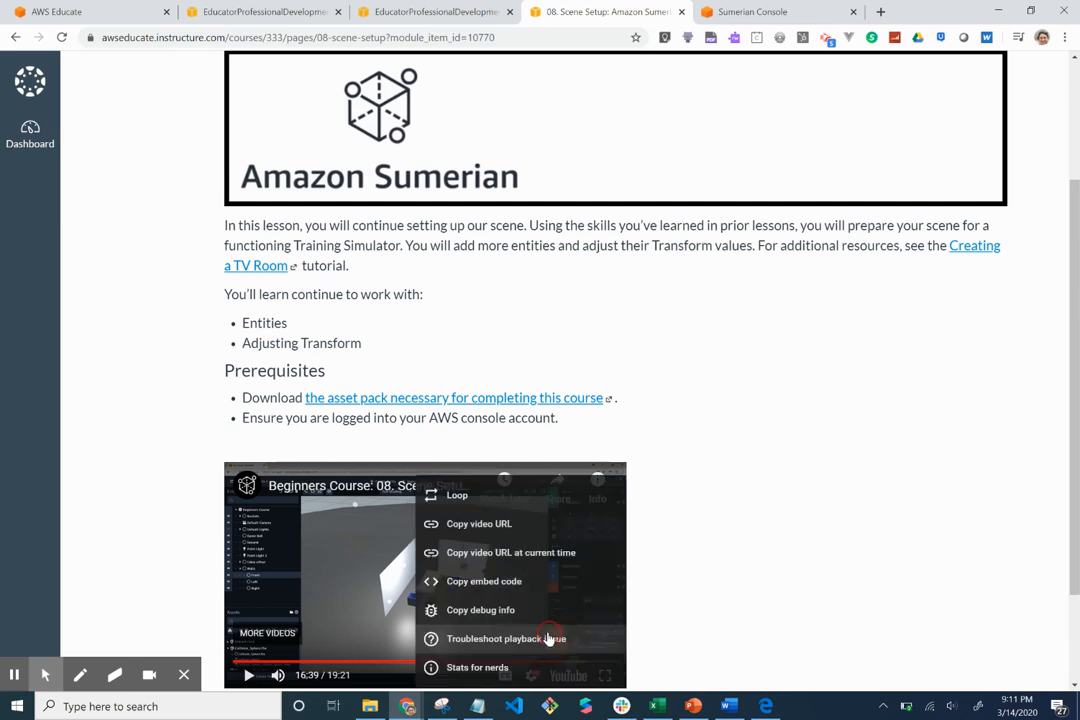
{"action": "left_click", "coordinate": [735, 603]}
{"action": "right_click", "coordinate": [748, 539]}
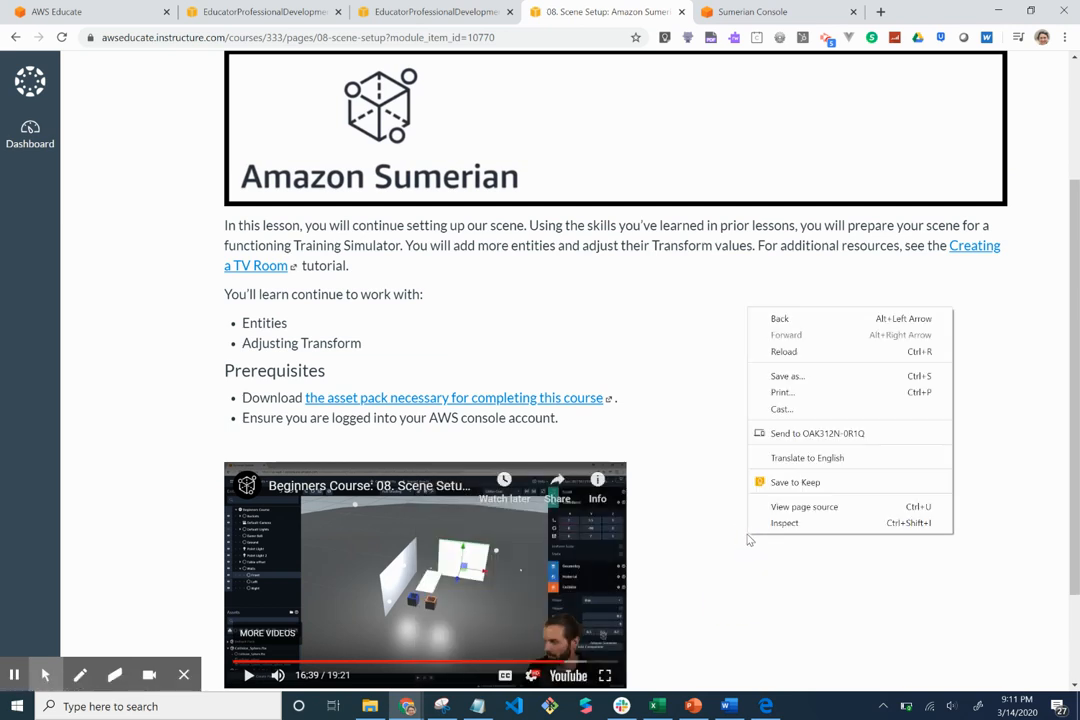
{"action": "left_click", "coordinate": [705, 589]}
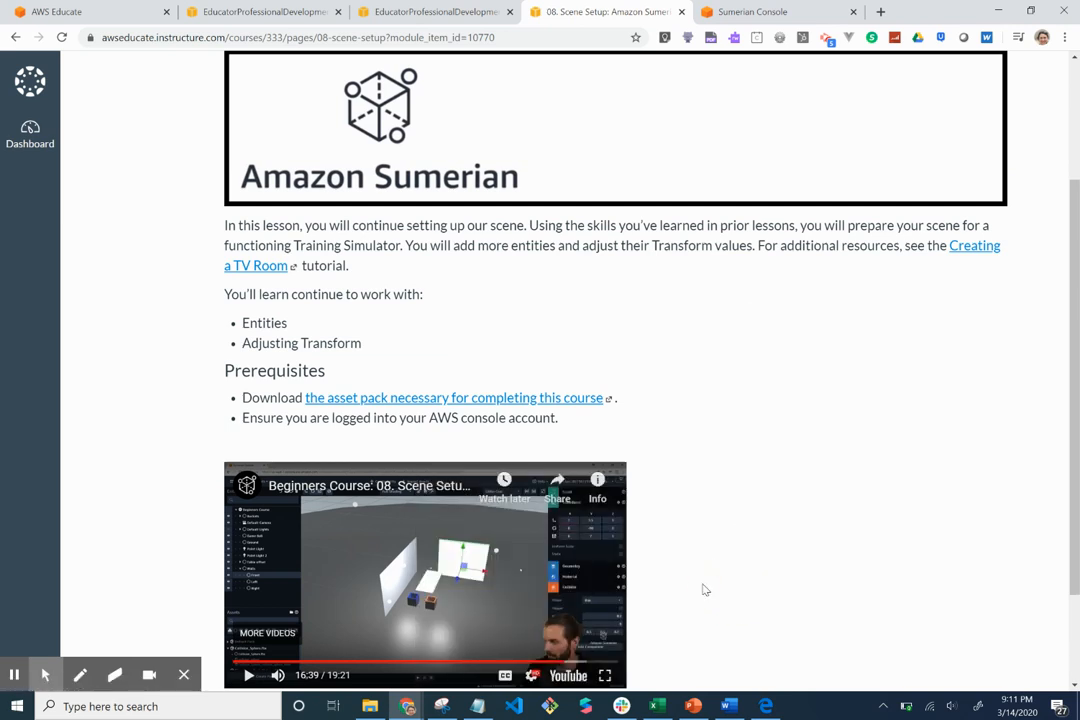